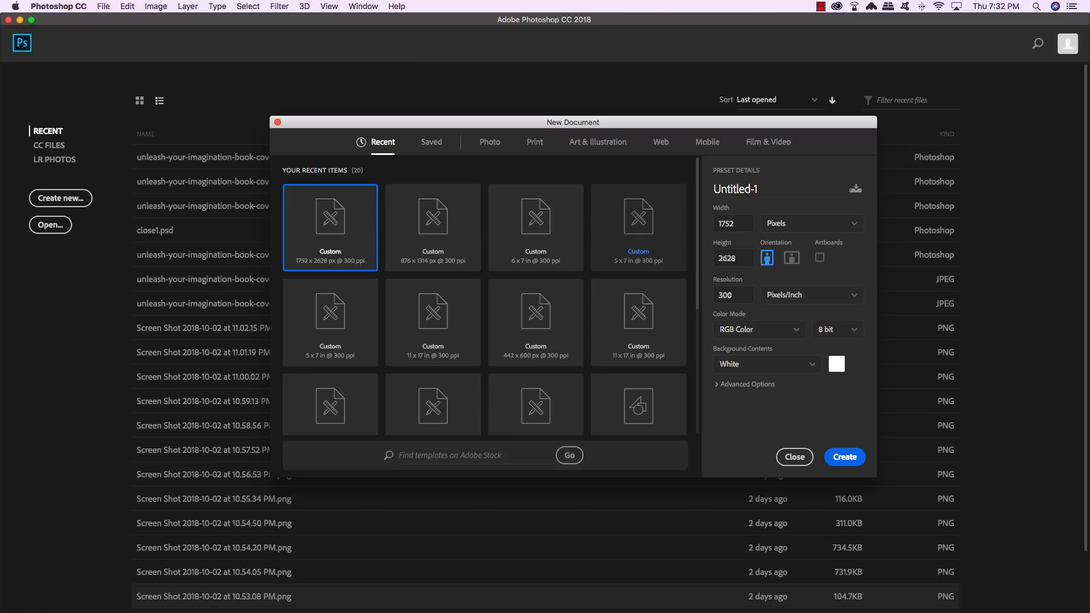
- Create a 1752 × 2628 px, 300 ppi RGB document with a white background, named unleash-your-imagination-book-cover-design
left_click_drag(642, 122, 578, 110)
left_click_drag(696, 176, 690, 176)
key("super+a")
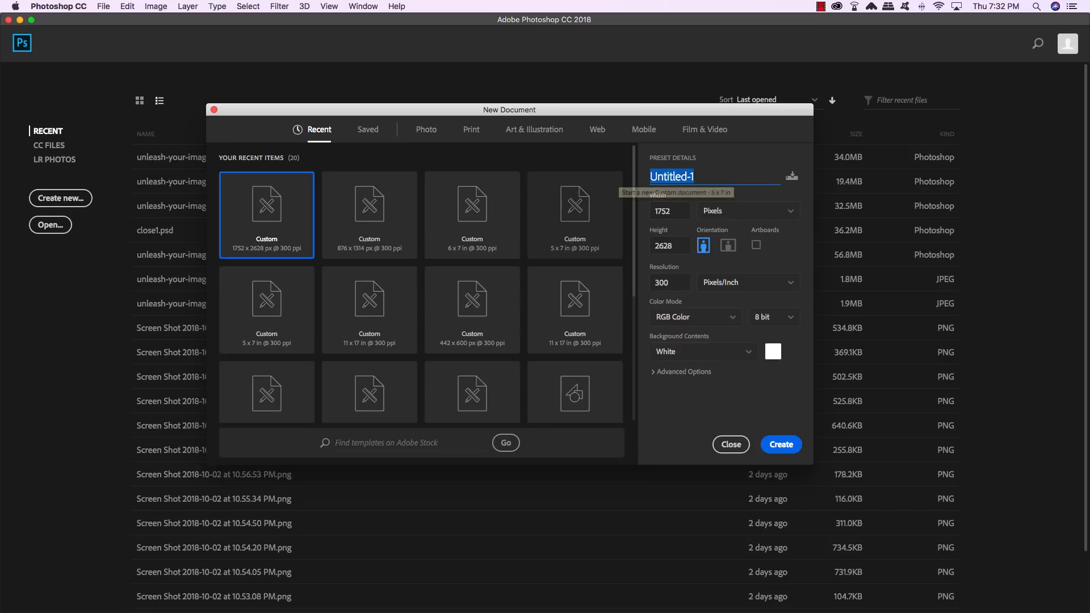
type("unle")
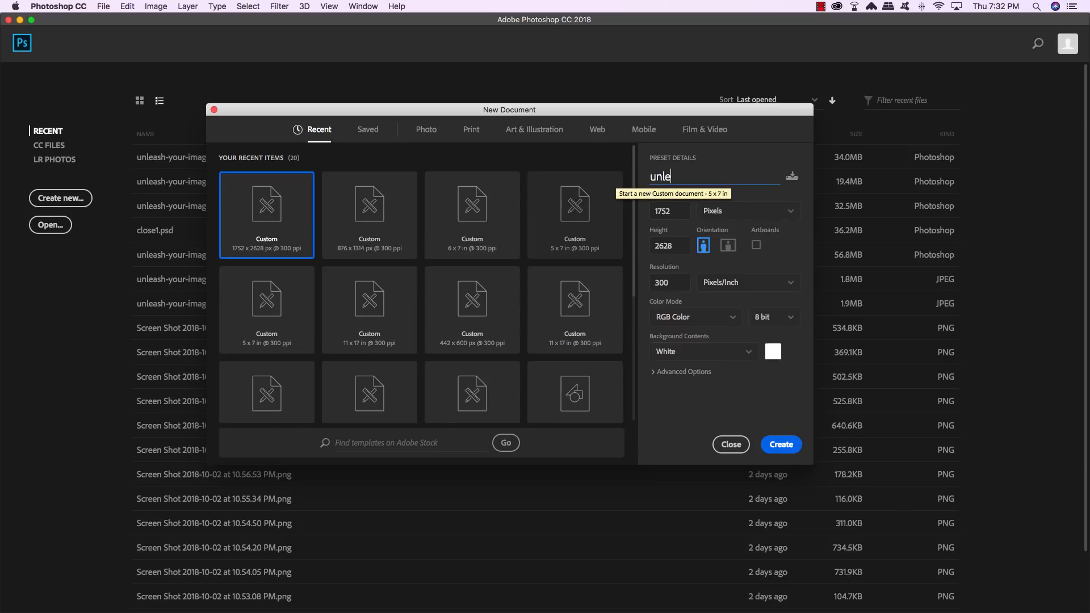
type("ash-your-imagination-book-cover")
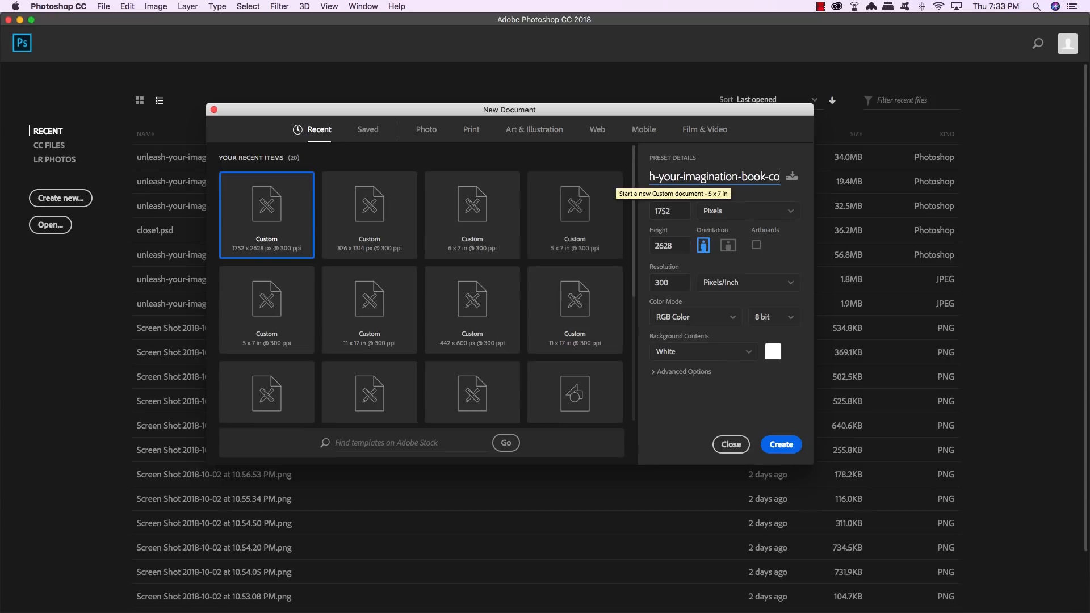
type("-design")
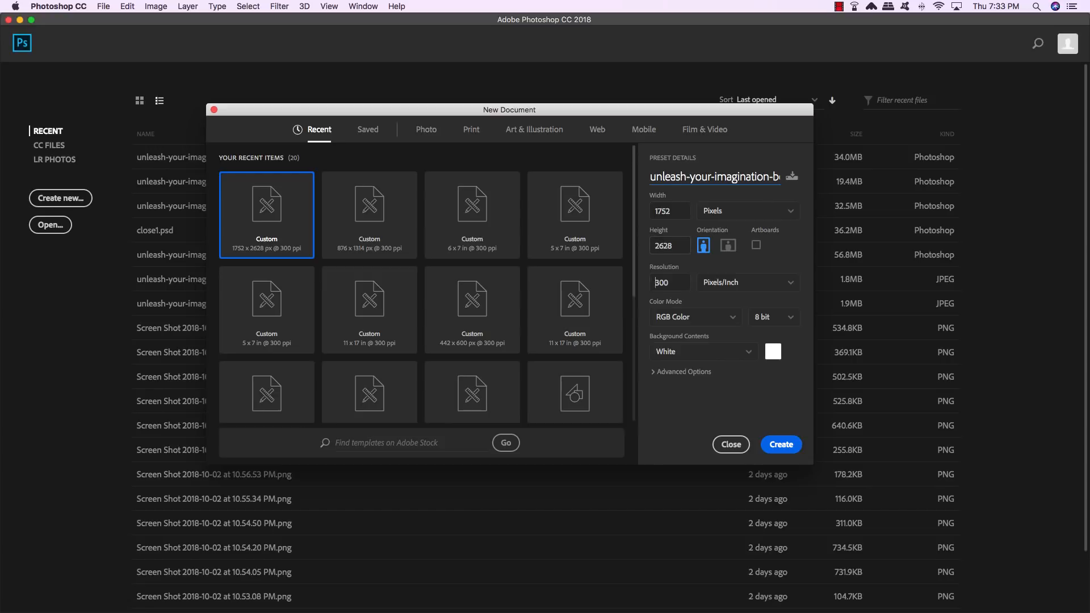
left_click(656, 282)
left_click(696, 317)
left_click(674, 376)
left_click(781, 444)
- Detach the layer list beside the canvas and add a Solid Color fill layer in dark brown #290a07
left_click_drag(1007, 96, 706, 108)
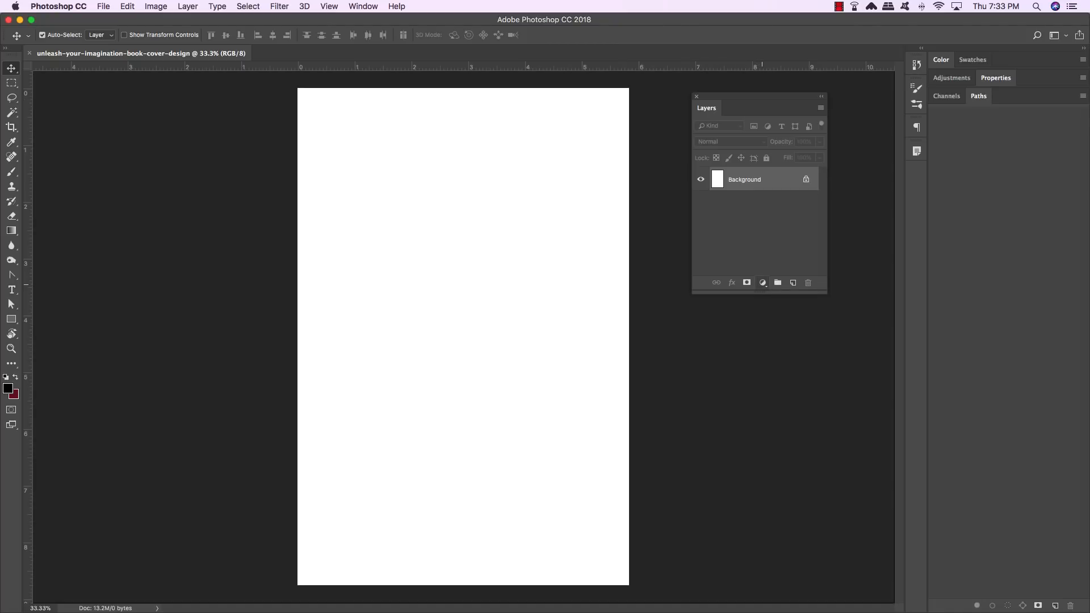
left_click(762, 283)
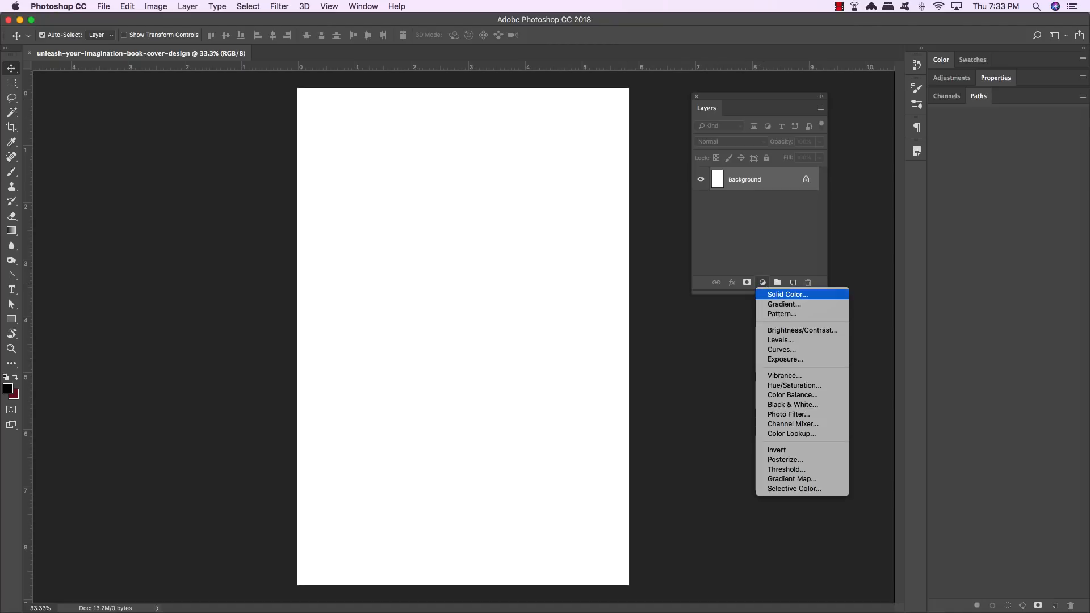
left_click(779, 295)
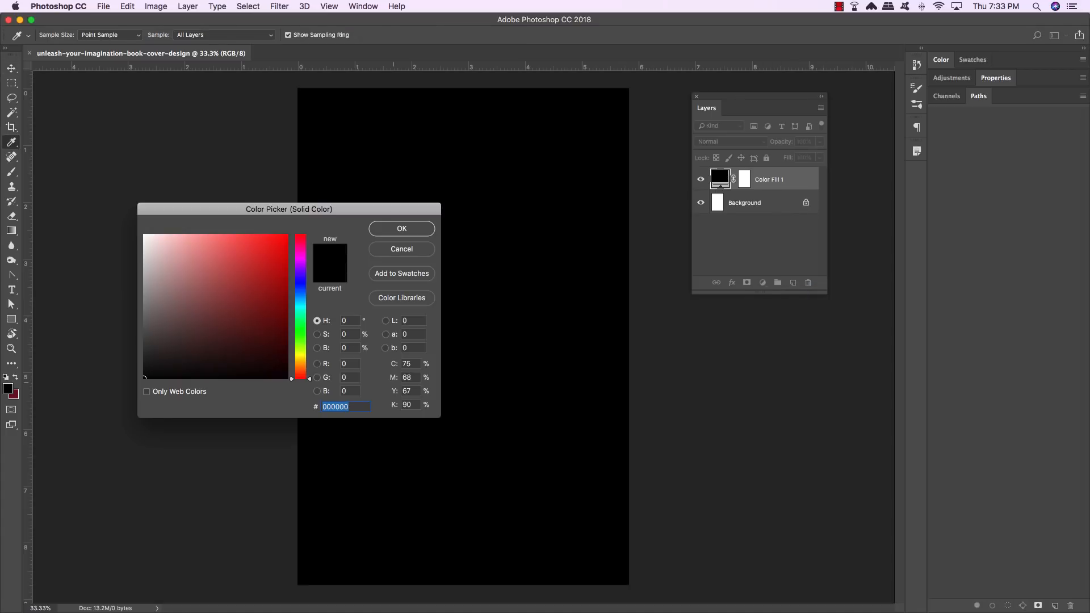
type("290")
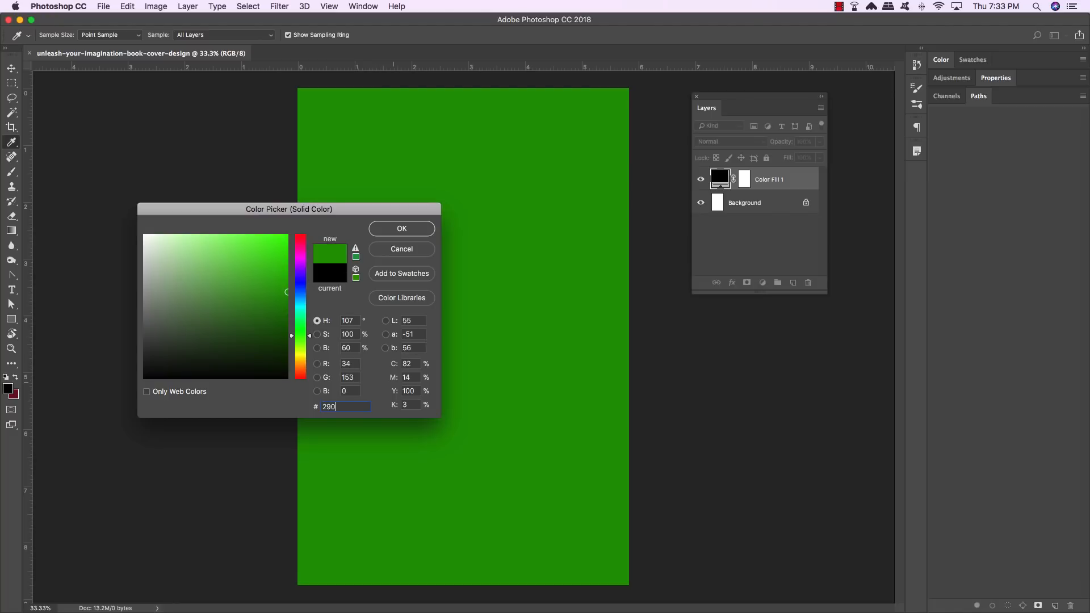
type("a07")
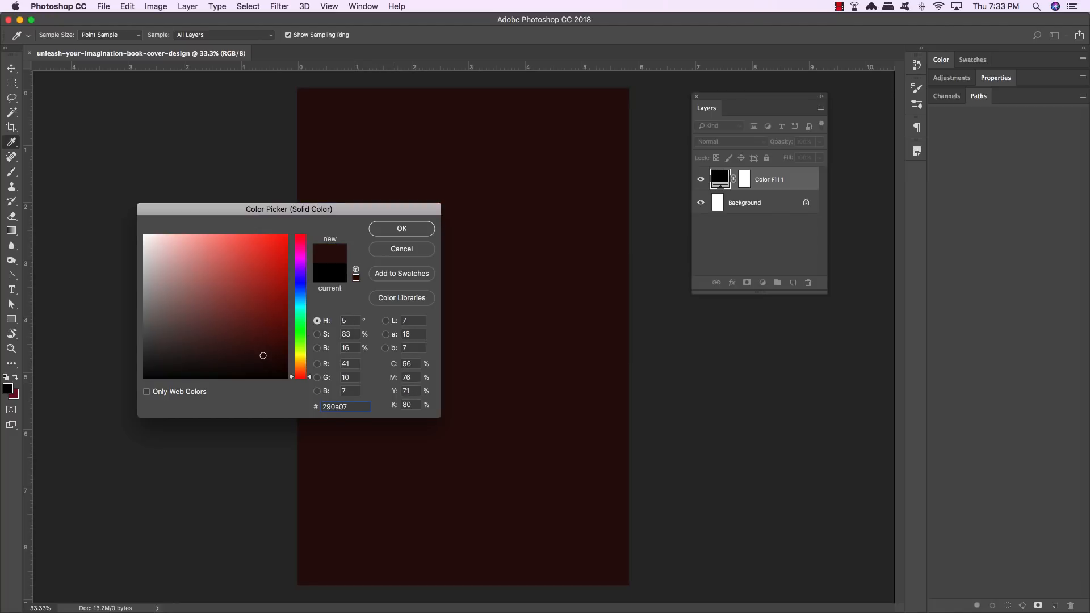
key("Return")
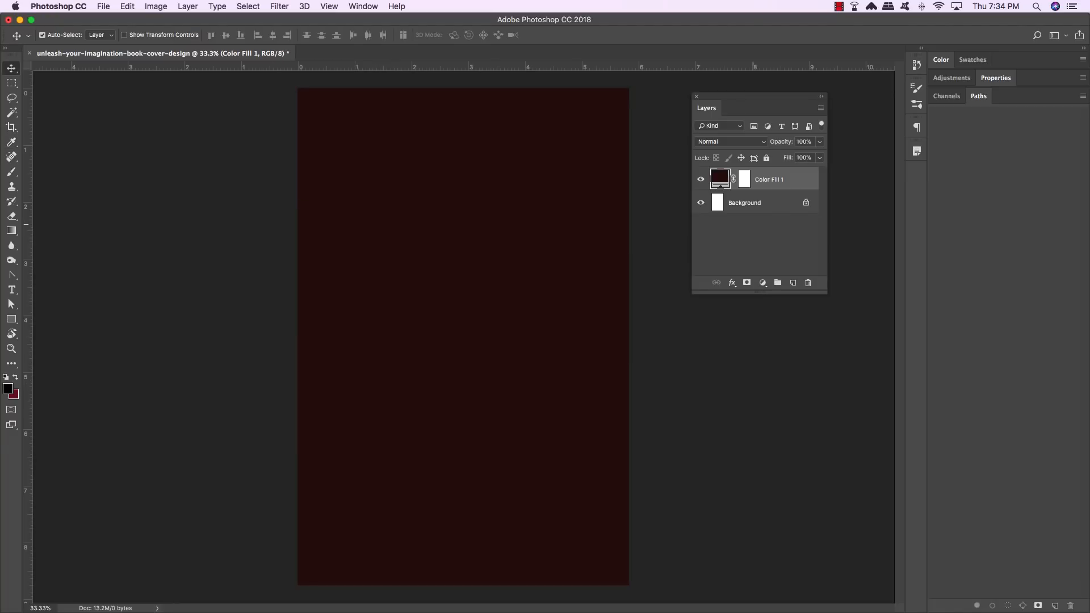
- Delete the white Background layer and add a new empty layer above the color fill
left_click(759, 206)
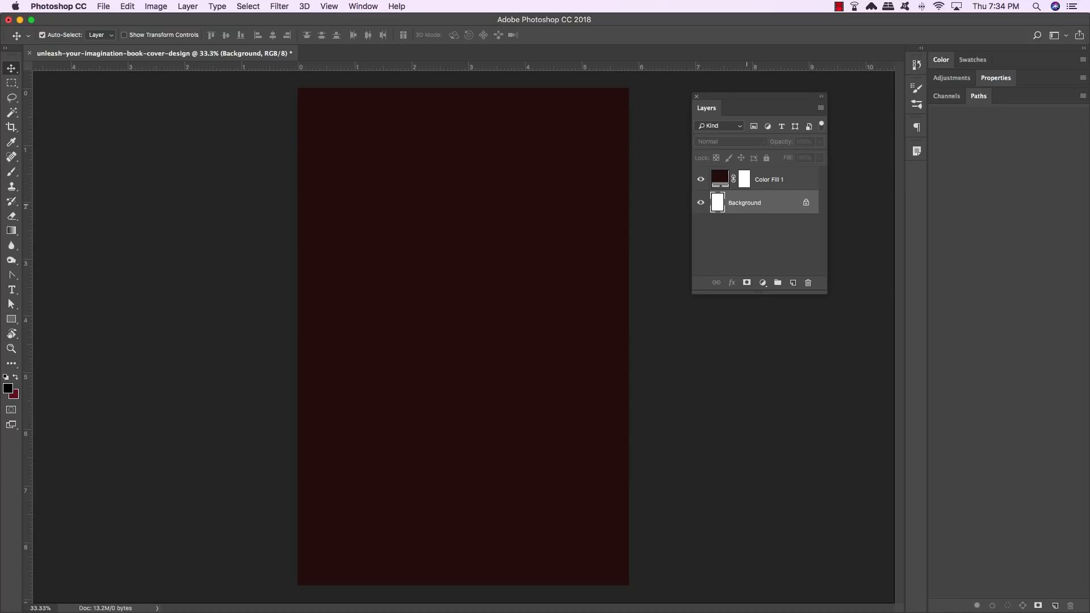
key("Delete")
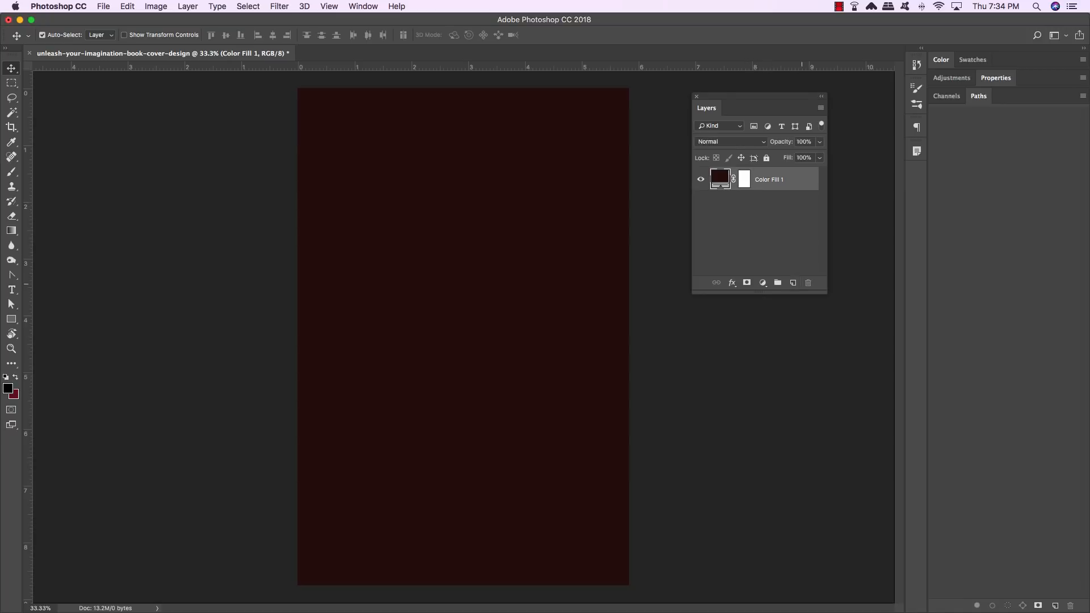
left_click(794, 283)
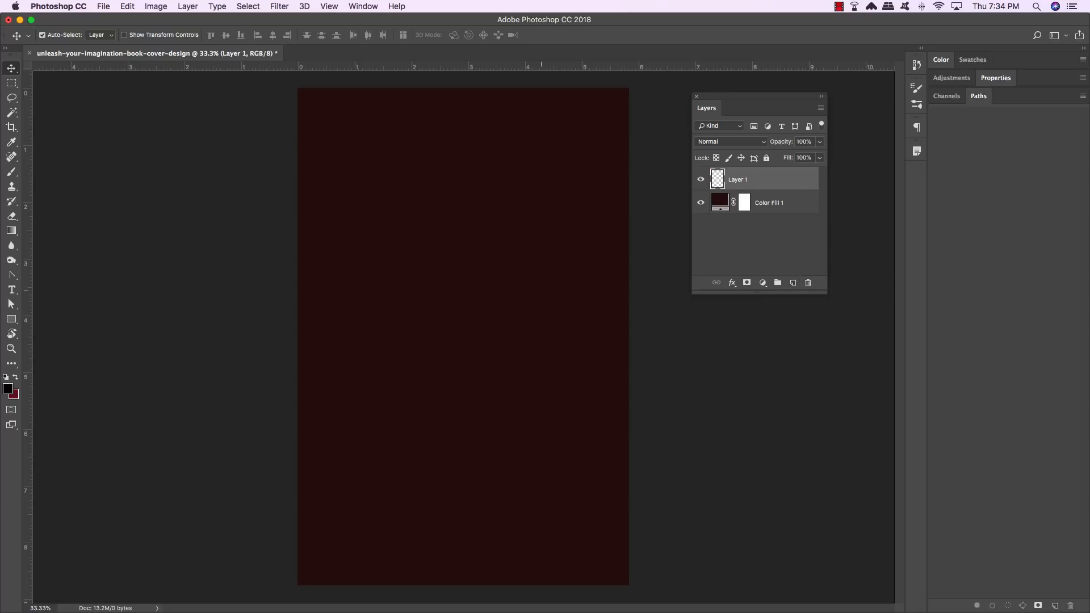
- Reset the colors to defaults with white as foreground and add the text "Unleash" in the upper half of the cover
key("d")
key("x")
key("t")
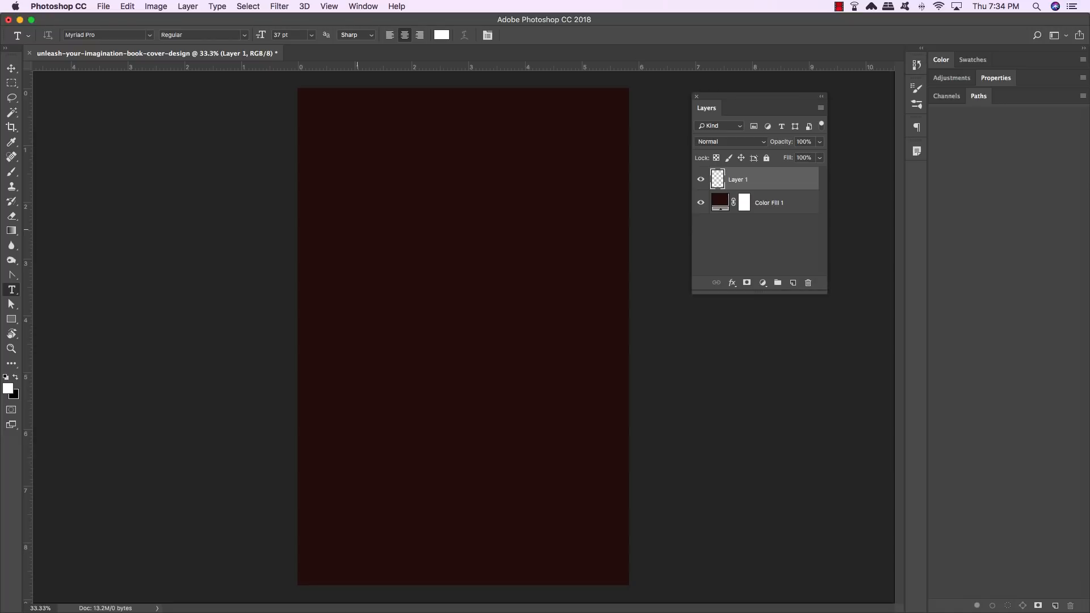
left_click(368, 281)
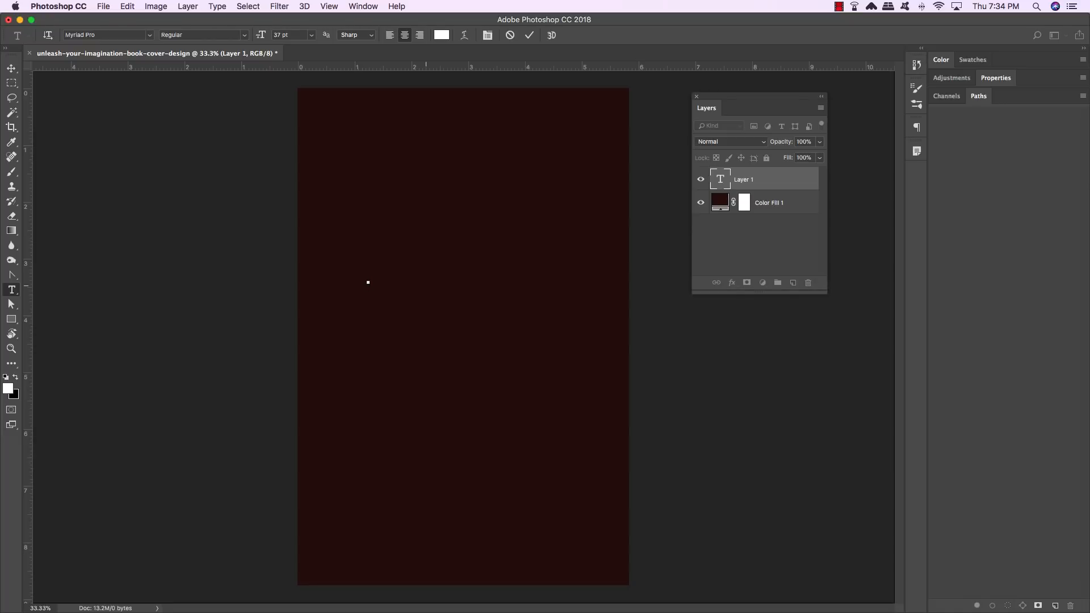
type("Unleash")
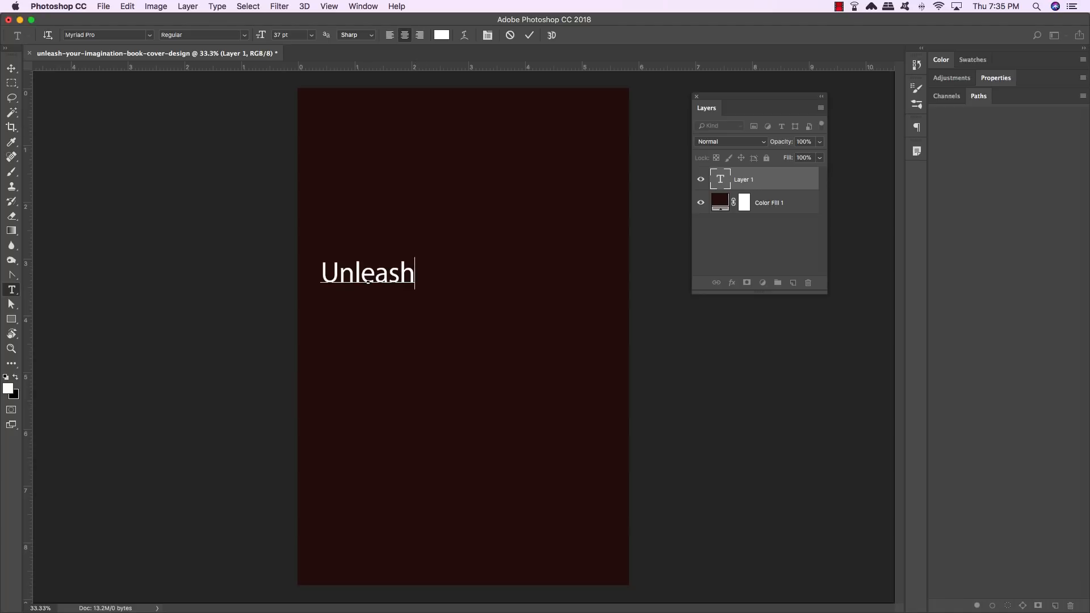
- Bring up the character settings and set the font of the whole word "Unleash" to Gorni Regular
left_click(363, 6)
key("Return")
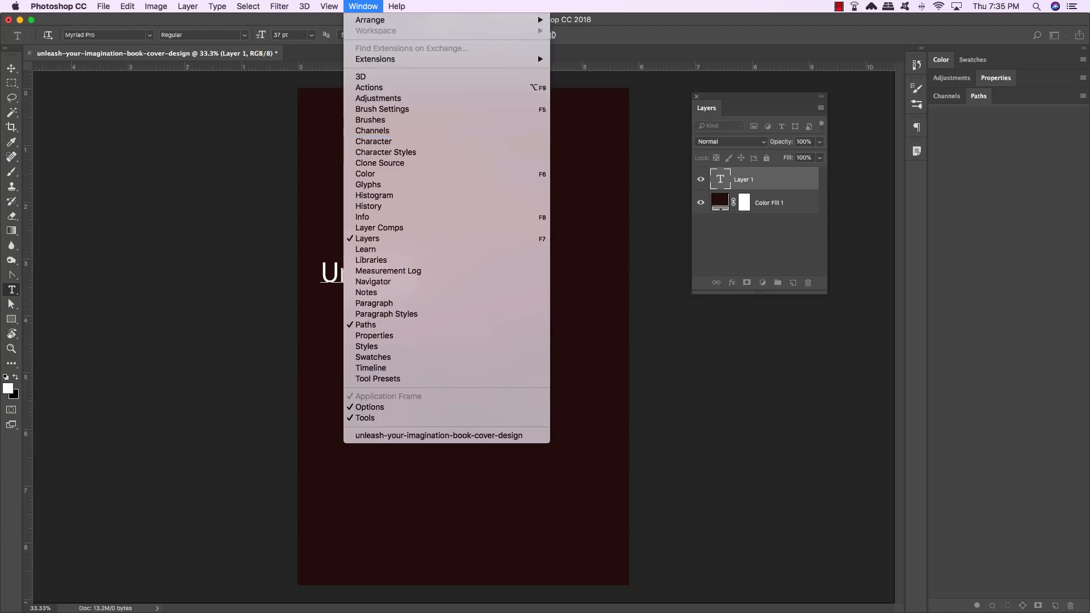
left_click_drag(776, 337, 575, 233)
left_click_drag(416, 275, 245, 265)
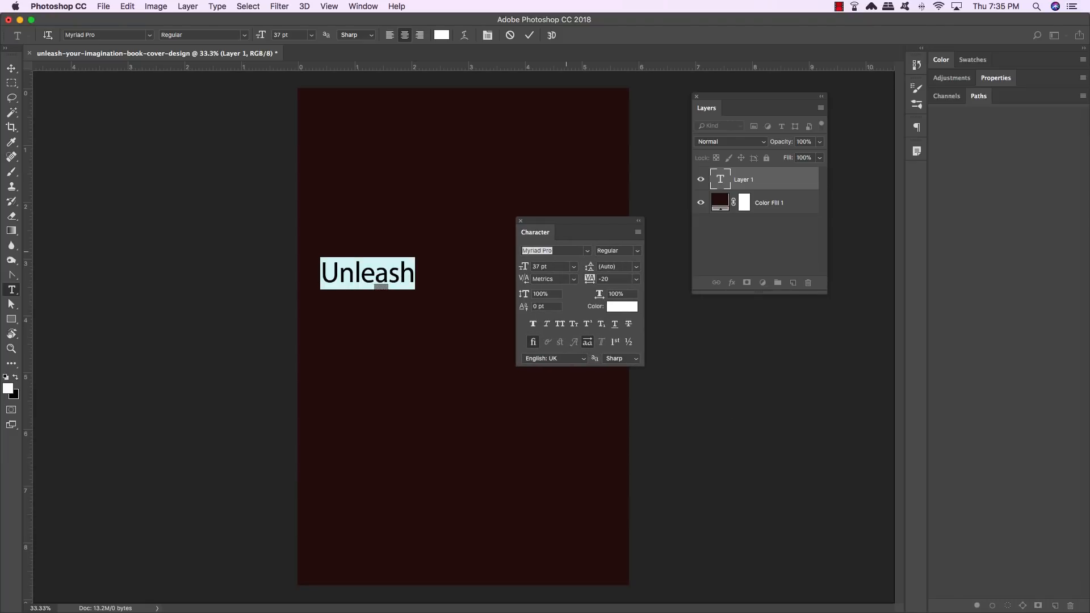
left_click(564, 249)
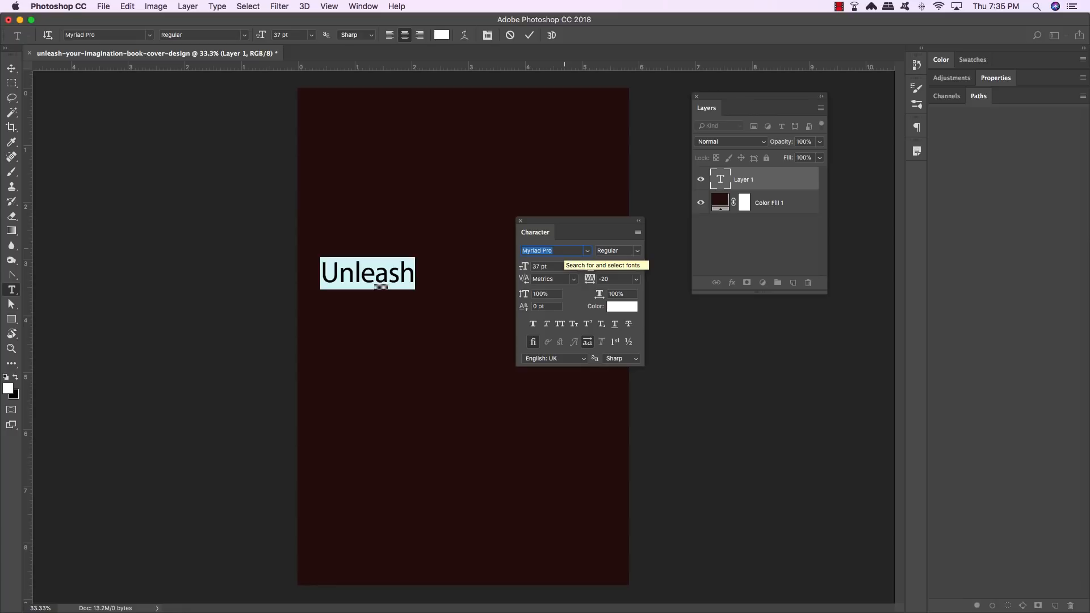
type("Gorni")
key("Down")
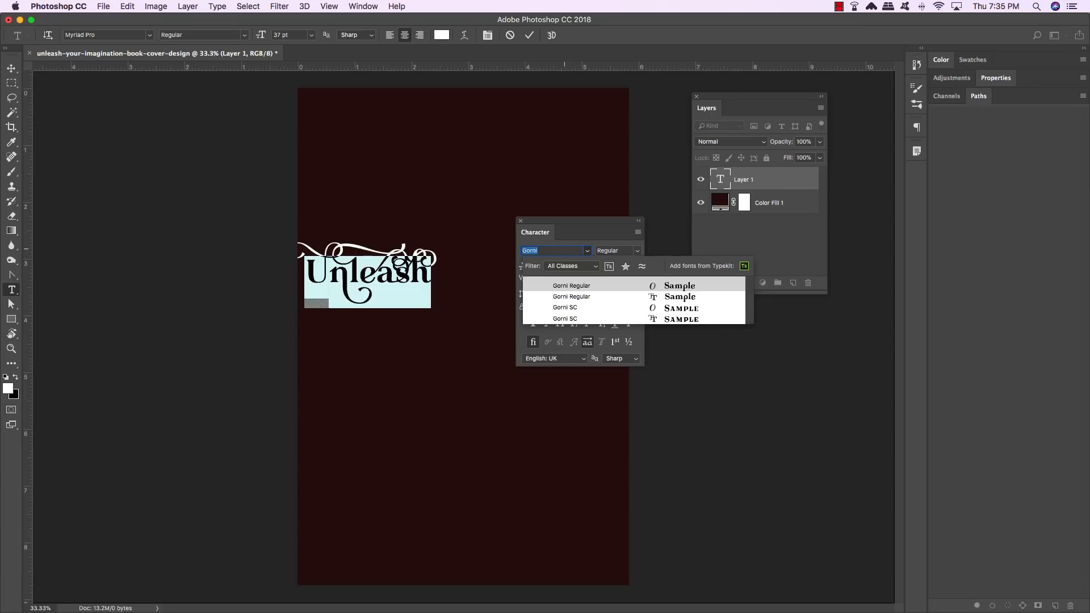
key("Return")
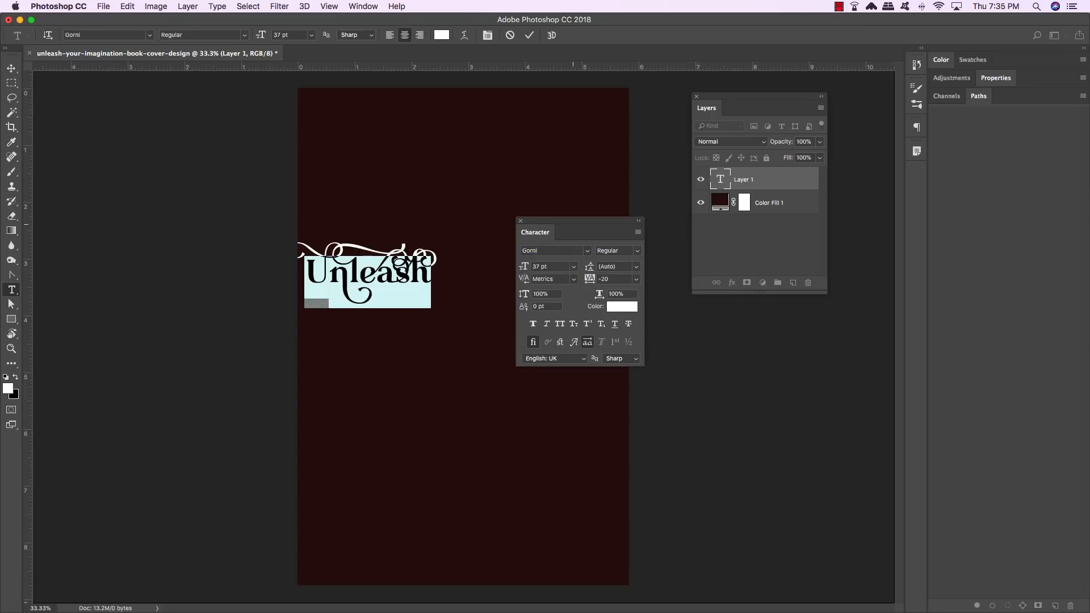
left_click_drag(573, 222, 596, 222)
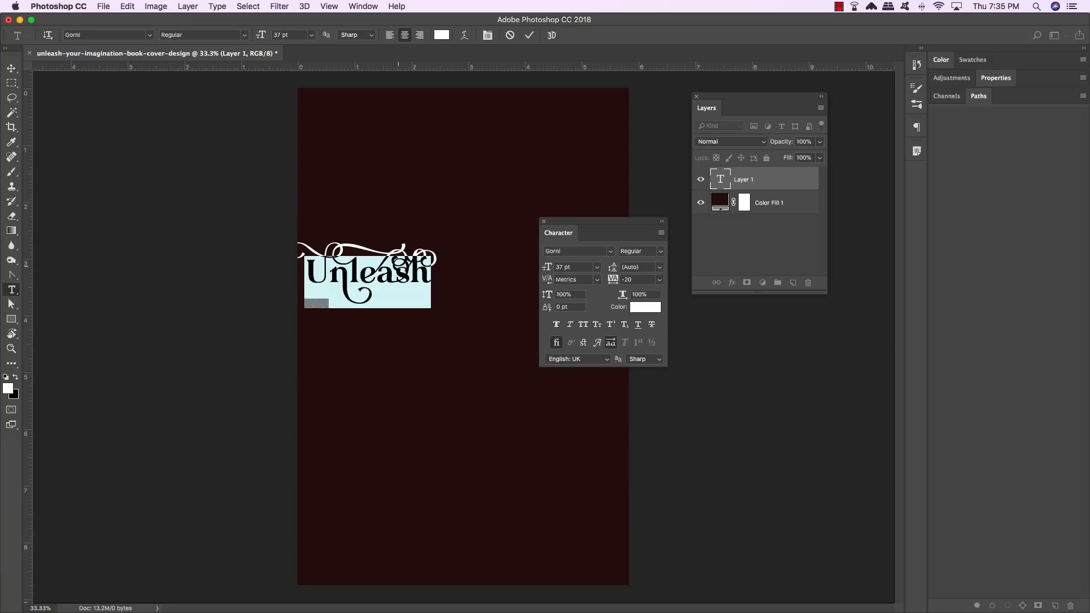
- Show the font's glyphs and replace the swash U at the start of "Unleash" with the plain U alternate
left_click(333, 273)
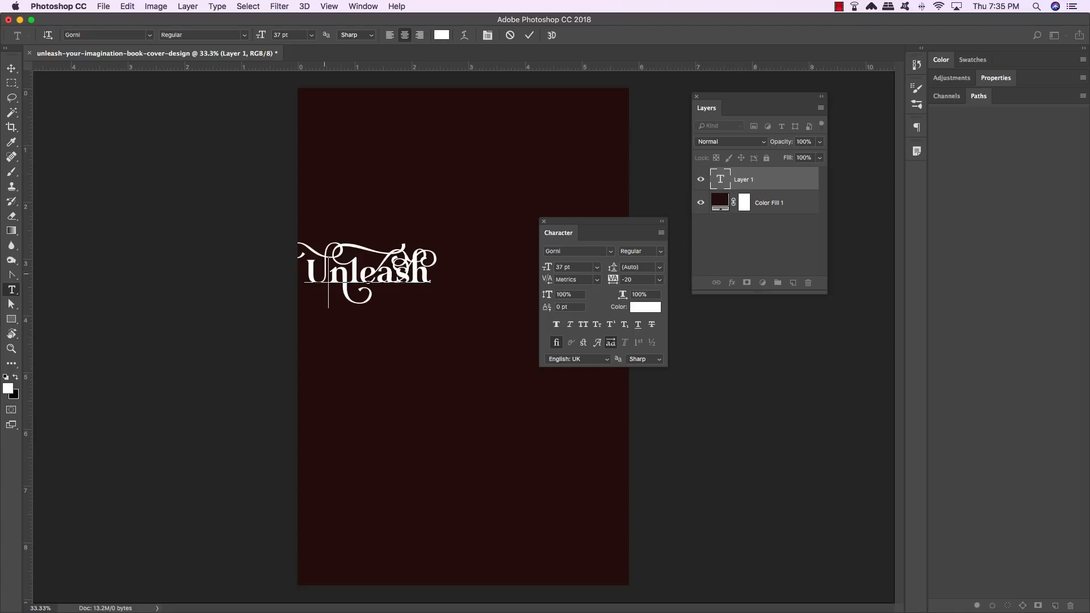
left_click(363, 6)
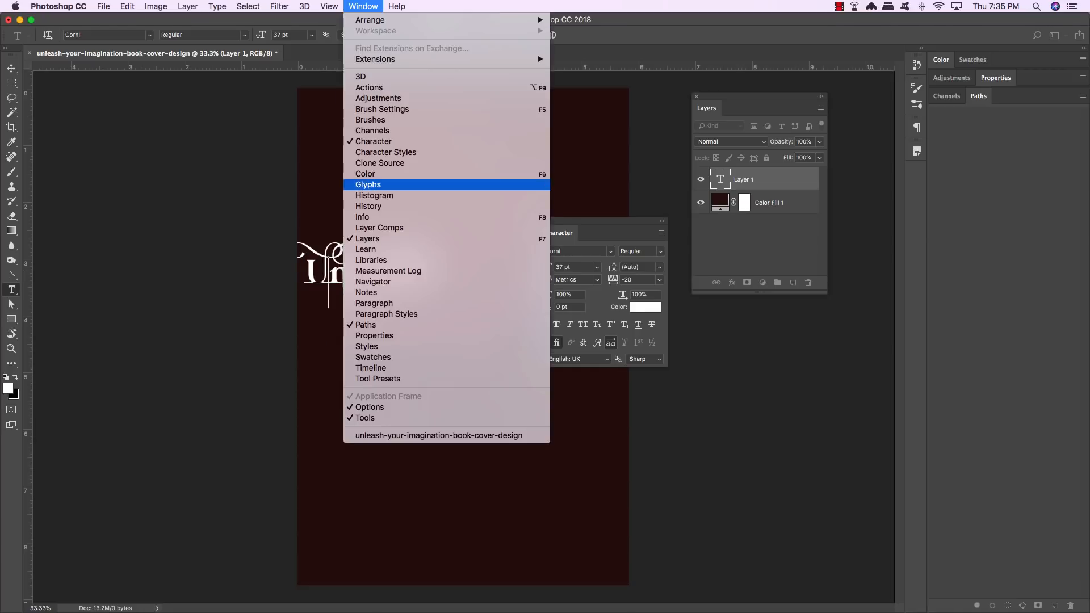
left_click(368, 184)
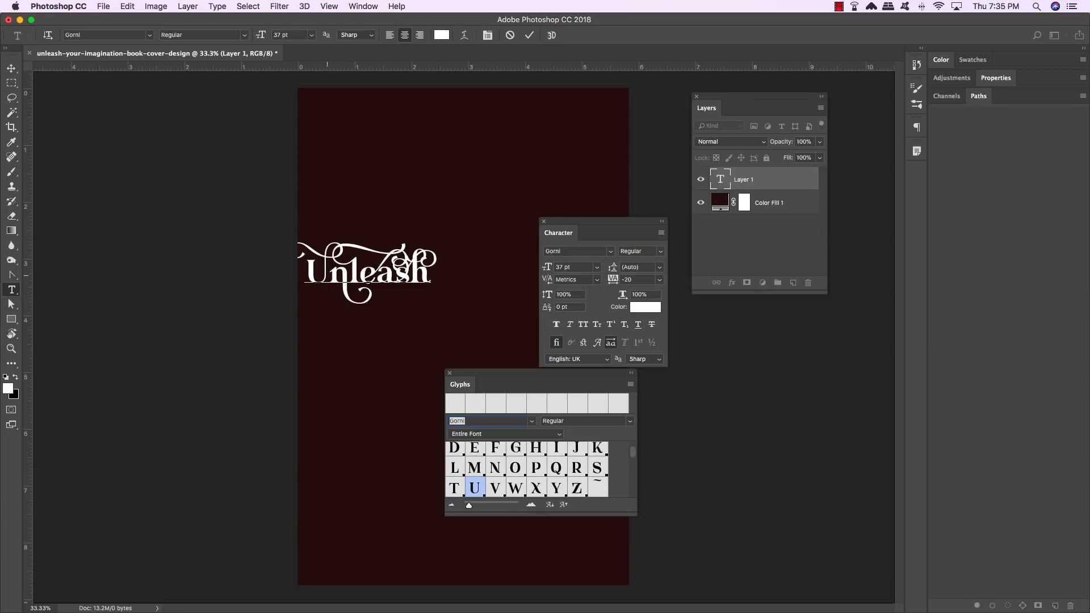
key("shift+Left")
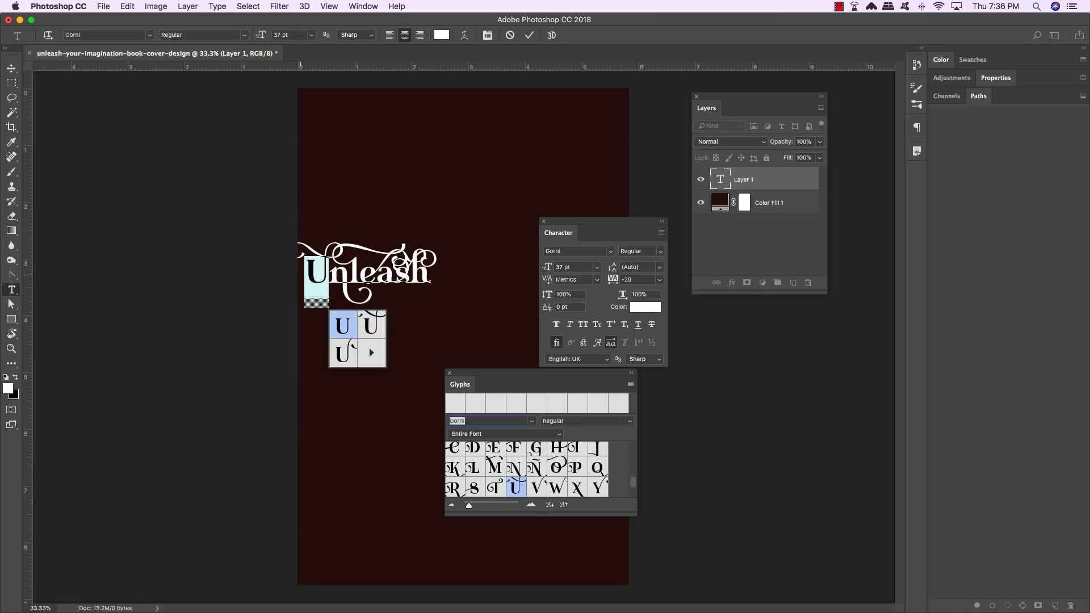
left_click(343, 326)
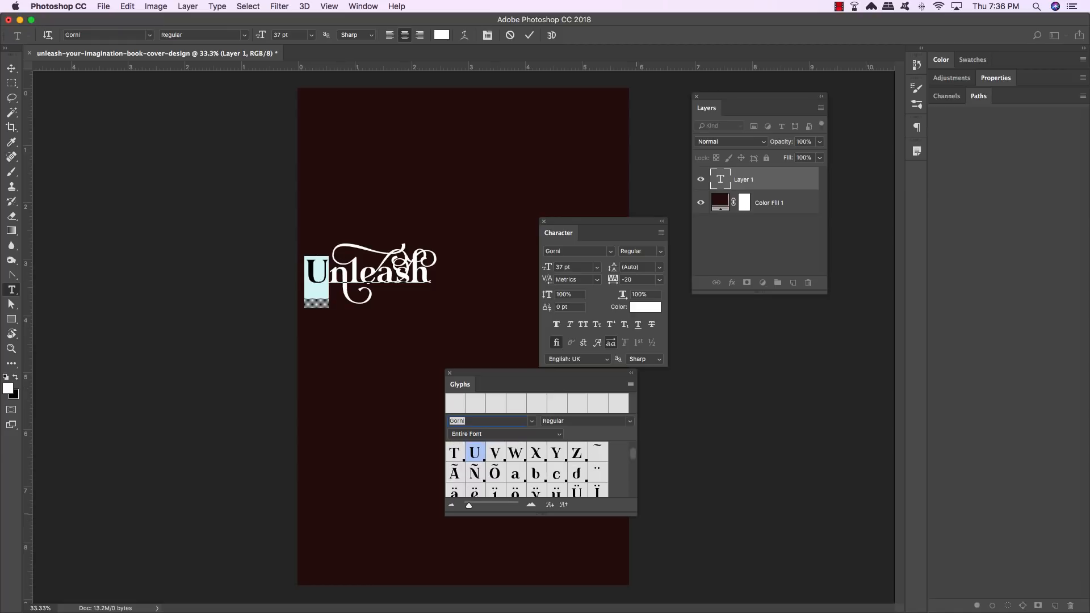
- Replace the swash glyphs in "Unleash" with plain alternates for every remaining letter except the l and h, and commit the text
left_click_drag(635, 515, 729, 603)
left_click_drag(637, 374, 561, 342)
scroll(499, 483, "down", 10)
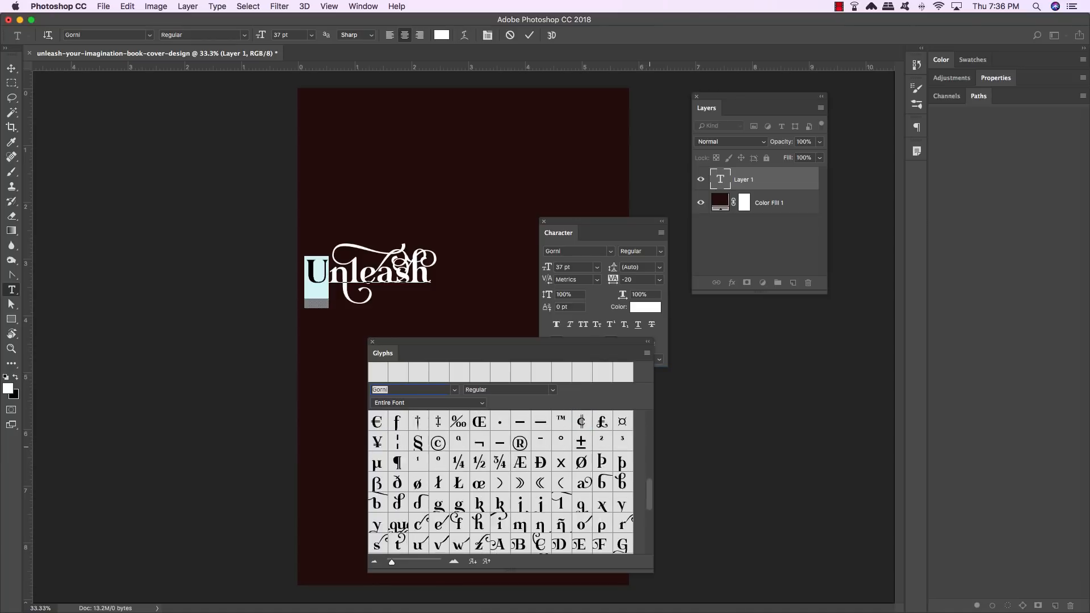
scroll(650, 447, "down", 4)
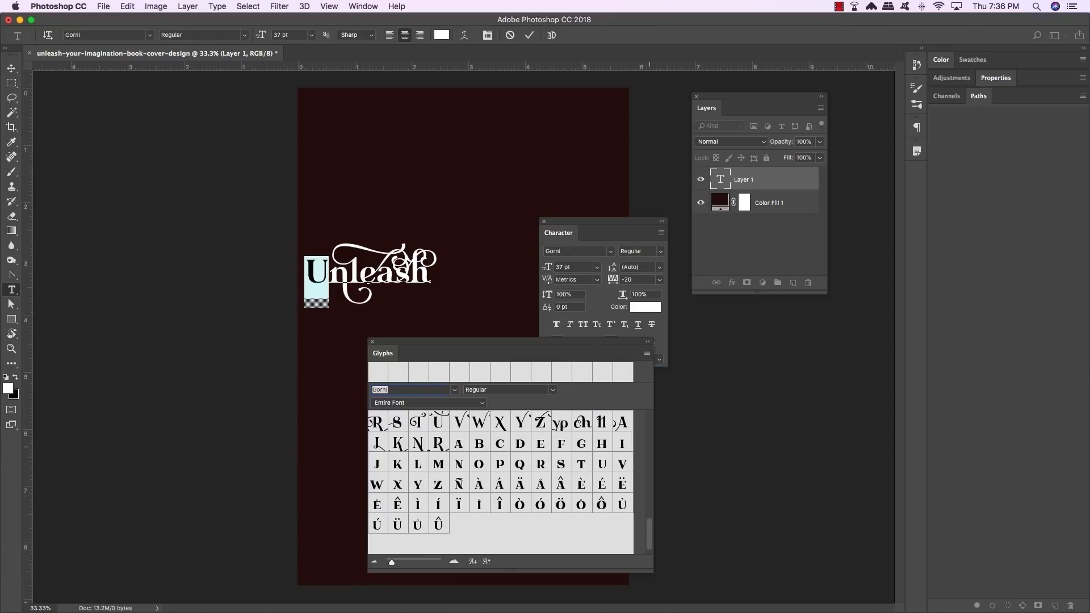
scroll(650, 447, "up", 10)
left_click_drag(329, 274, 395, 276)
left_click(363, 326)
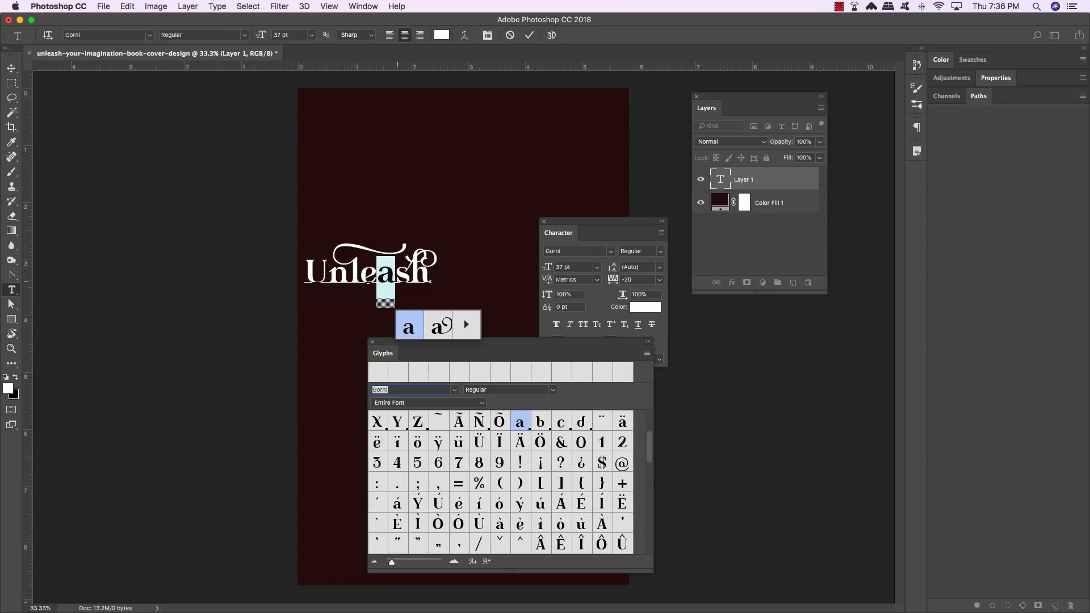
left_click_drag(396, 276, 440, 273)
left_click(425, 326)
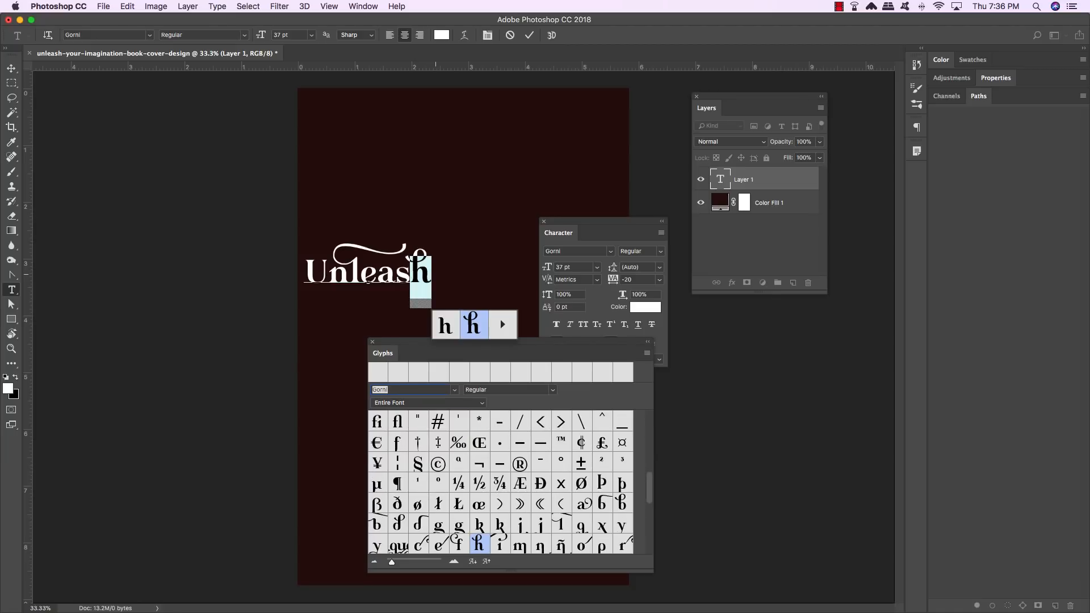
left_click(11, 68)
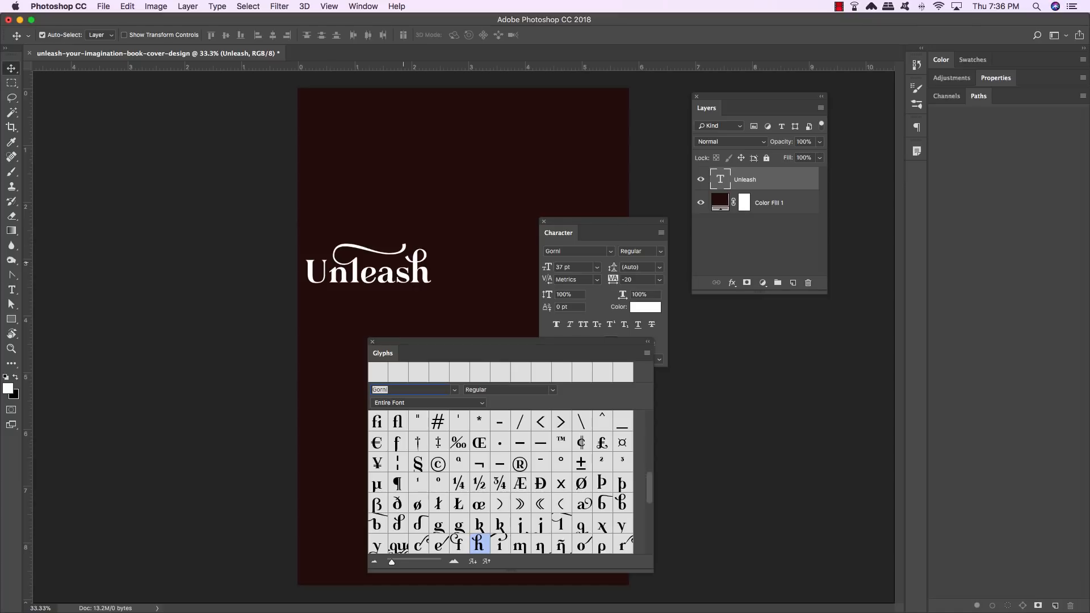
- Set the whole word "Unleash" to a font size of 62 pt and a tracking of -60
key("t")
double_click(403, 274)
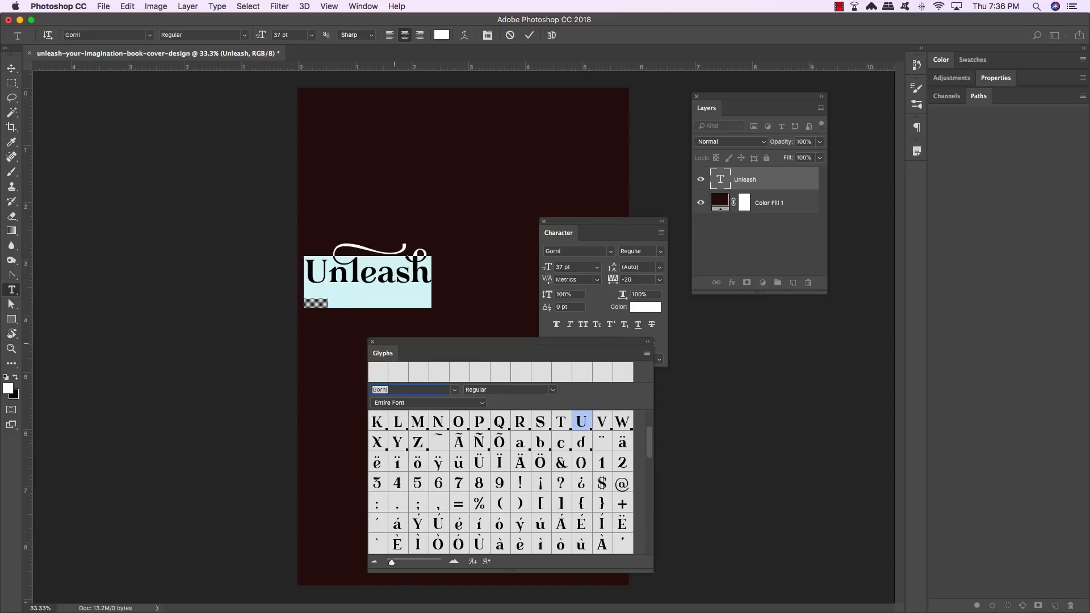
left_click_drag(394, 341, 726, 328)
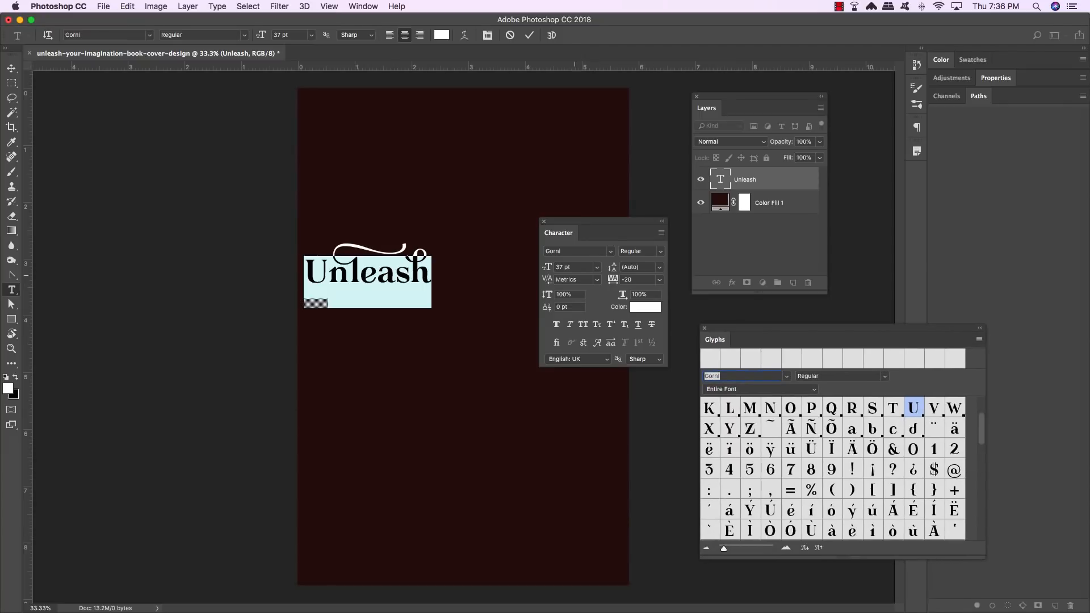
left_click(577, 266)
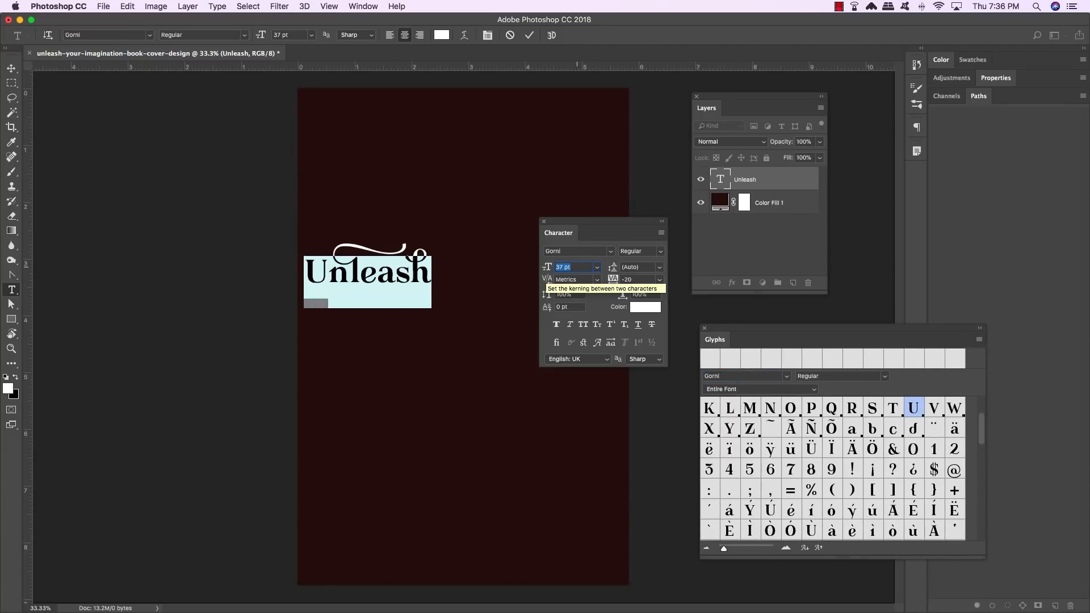
type("62")
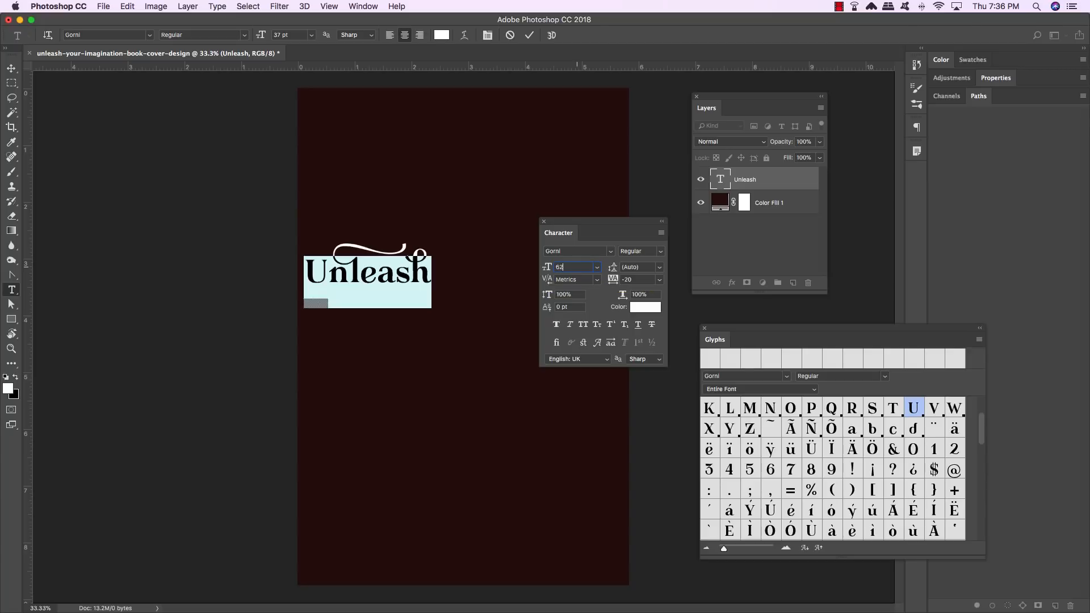
key("Return")
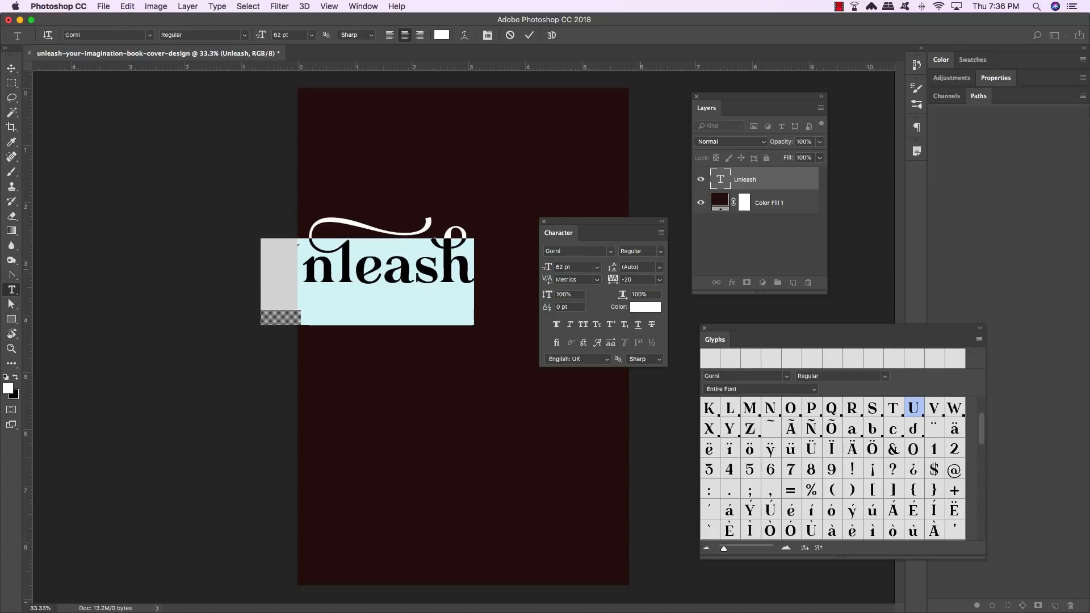
left_click(640, 281)
type("-60")
key("Return")
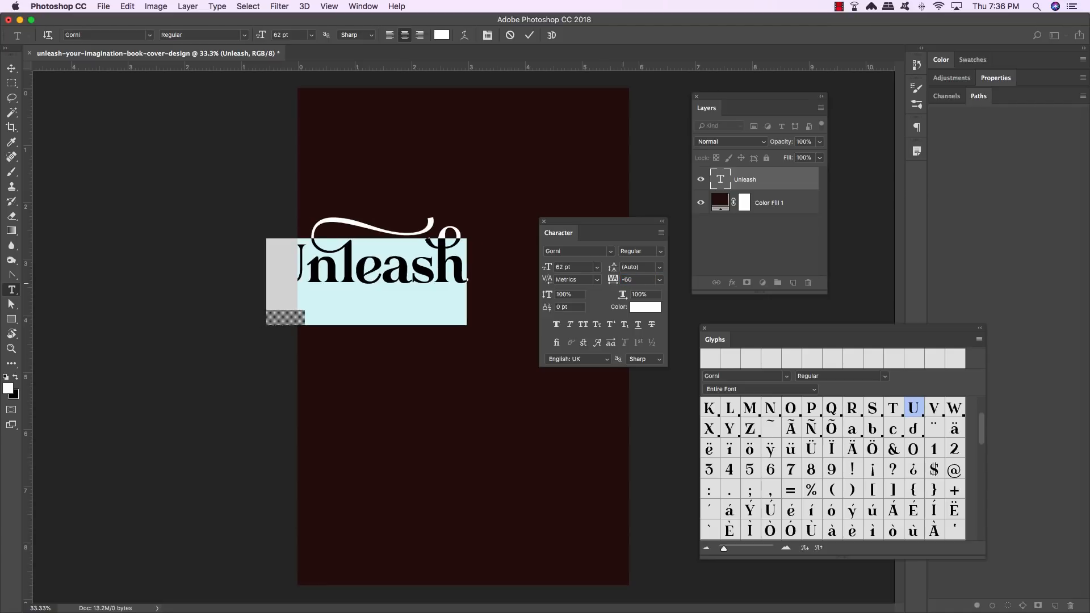
- Commit the text and move "Unleash" fully onto the cover near its horizontal center, keeping the character settings clear of the artwork
left_click(12, 68)
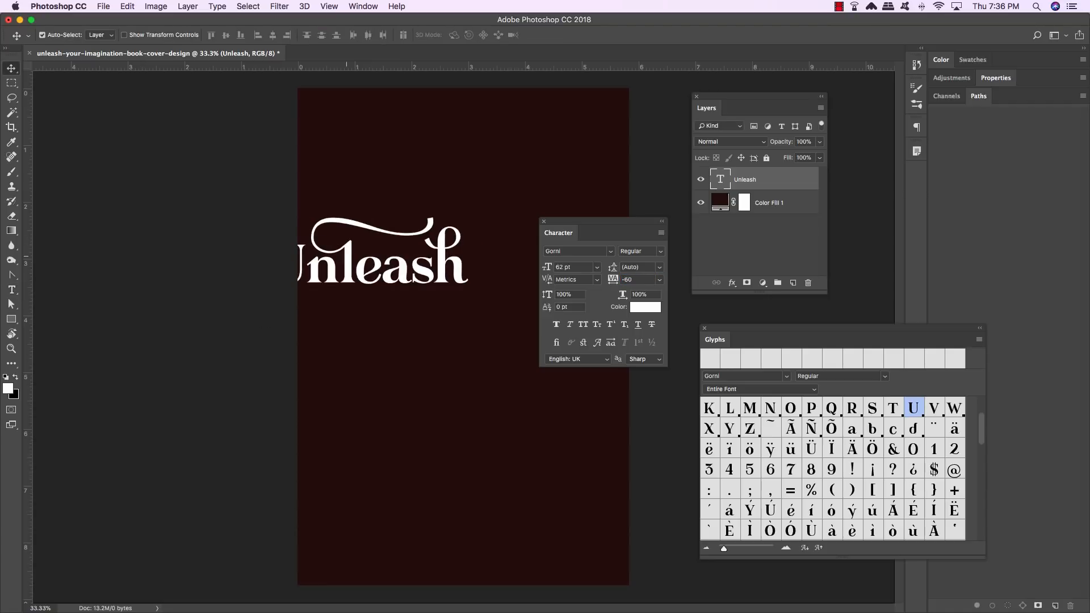
left_click_drag(346, 254, 441, 276)
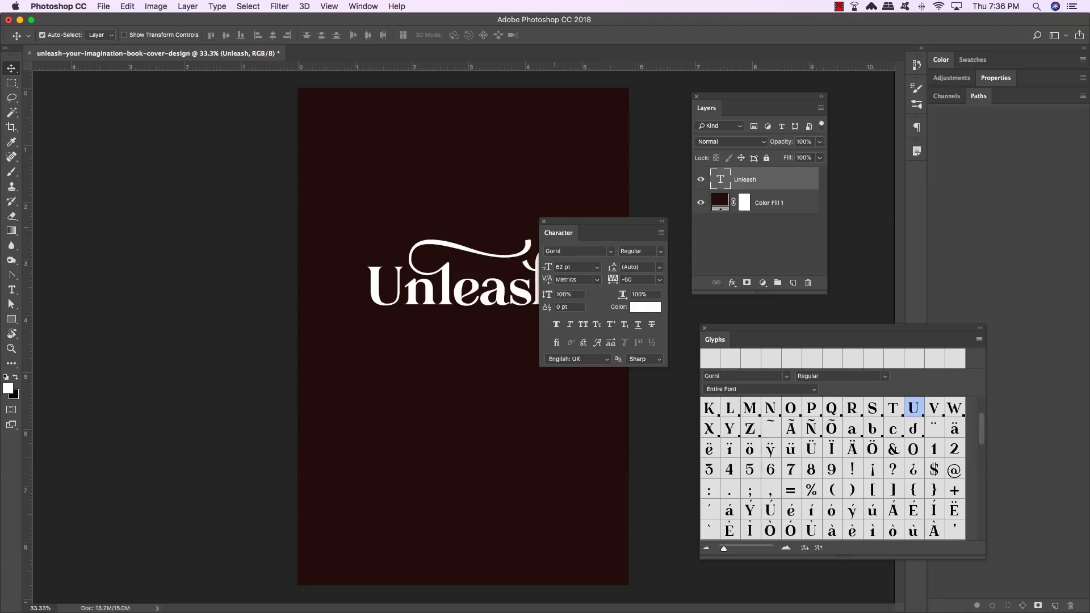
left_click_drag(602, 233, 157, 170)
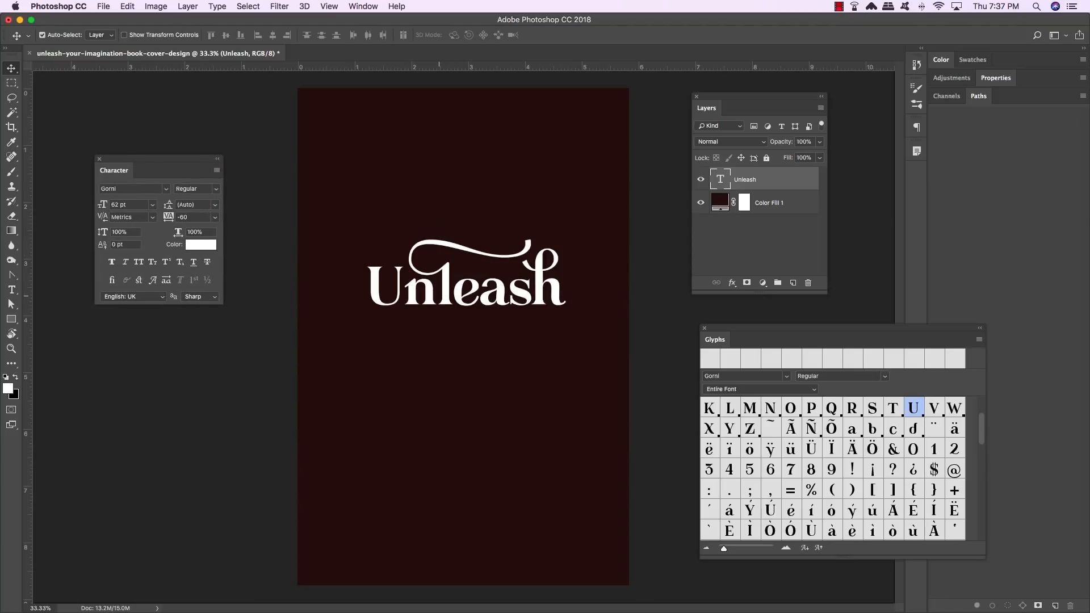
- Duplicate the "Unleash" layer, put the copy beneath the original in the layer order, and move it straight down below the first word
key("super+j")
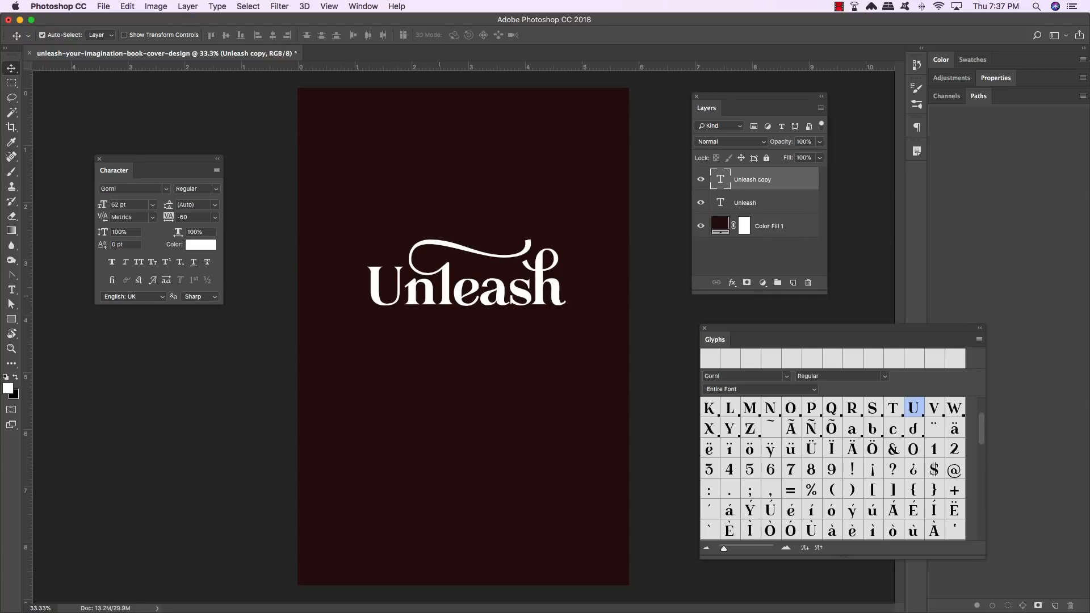
key("super+bracketleft")
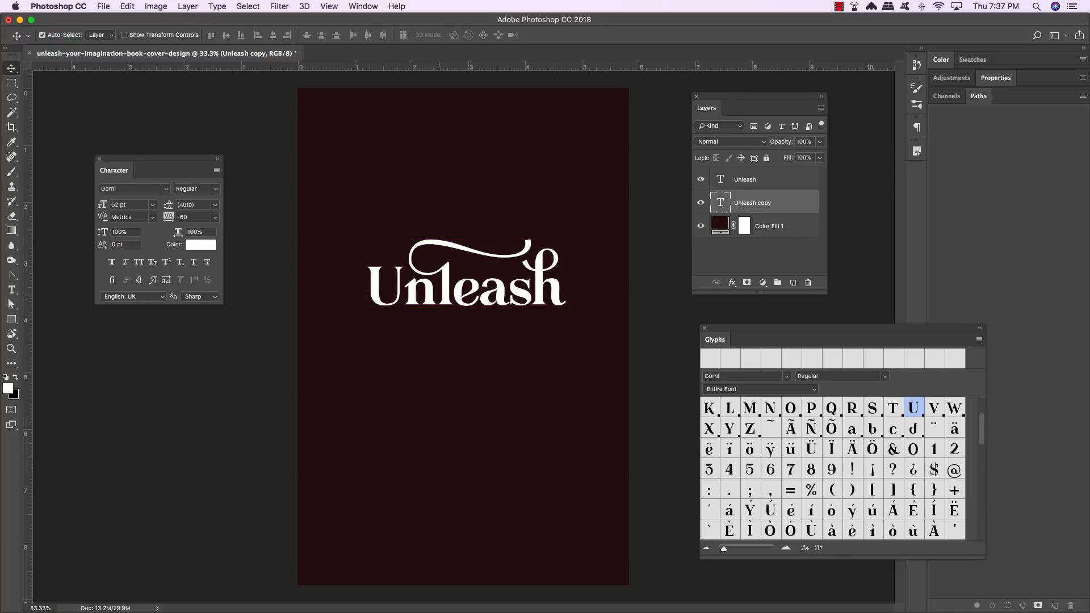
key("super+t")
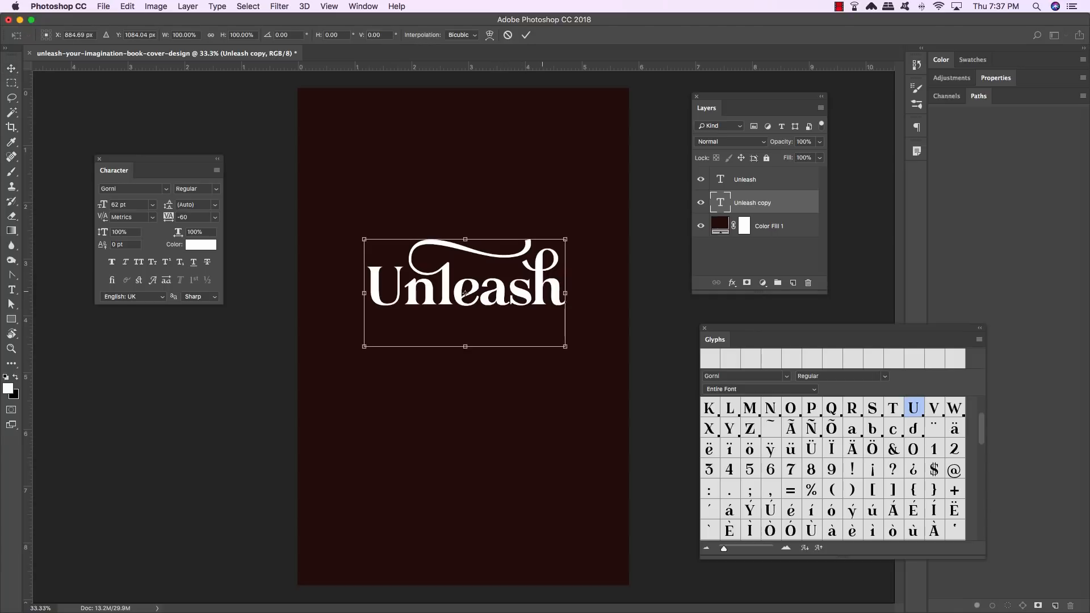
left_click_drag(464, 293, 464, 368)
key("Return")
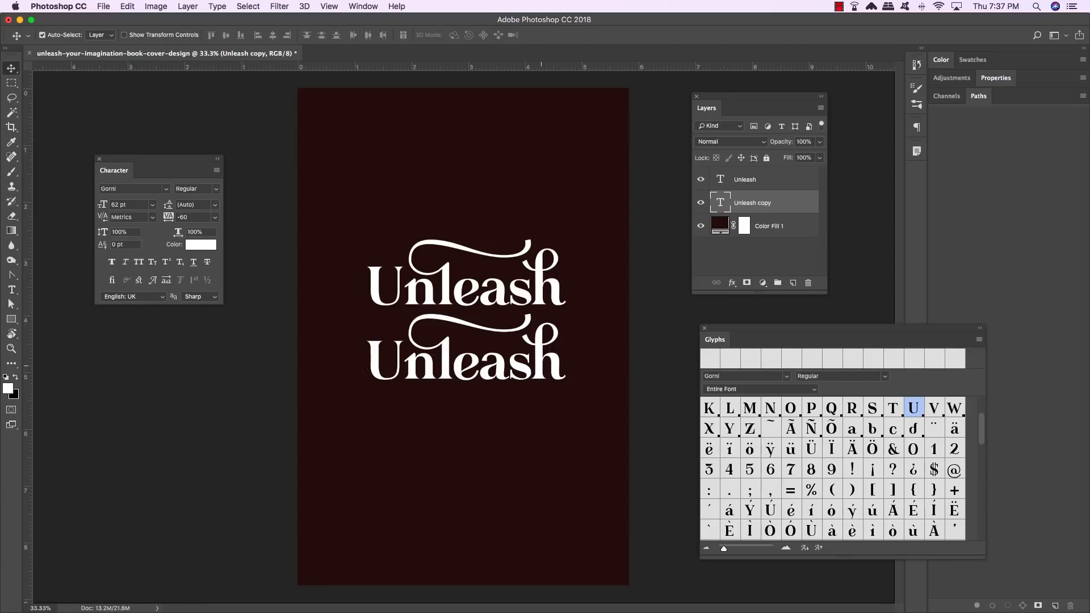
- Replace the wording of the lower "Unleash" copy with "Imagination"
key("t")
double_click(512, 366)
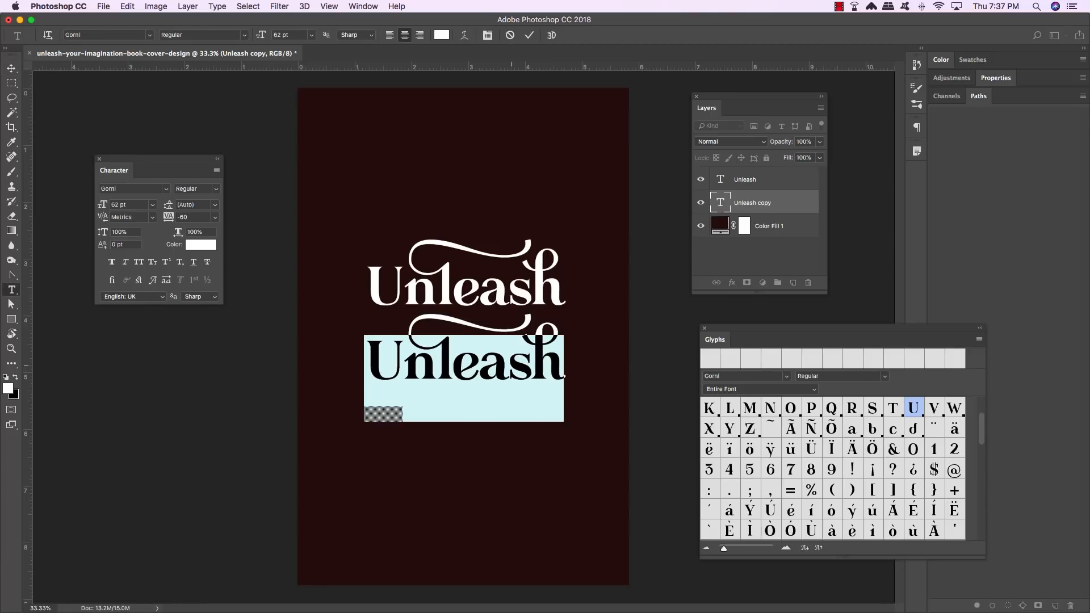
type("Imagi")
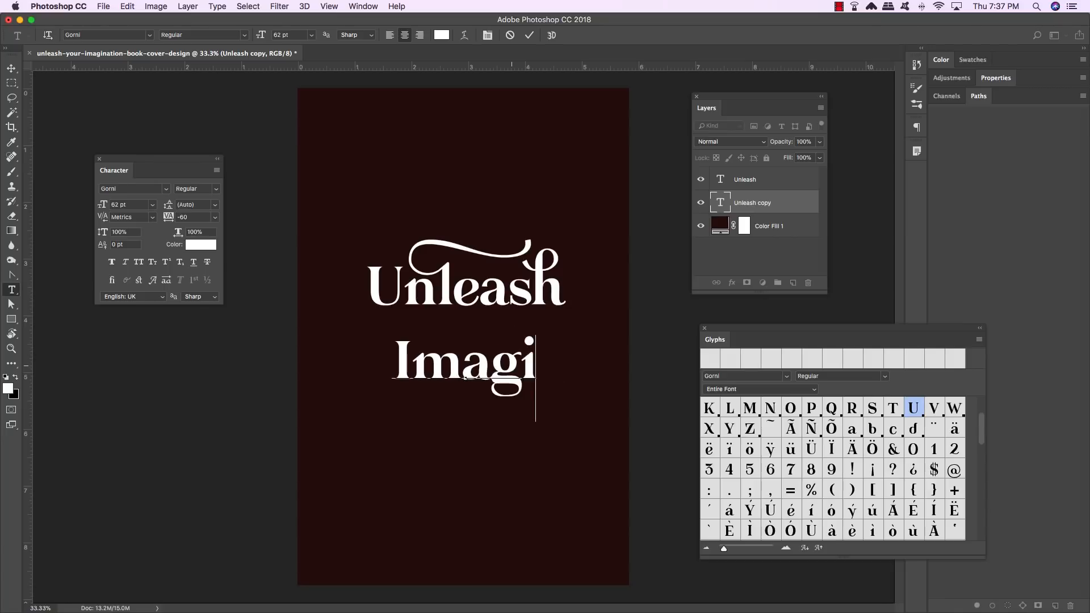
type("nation")
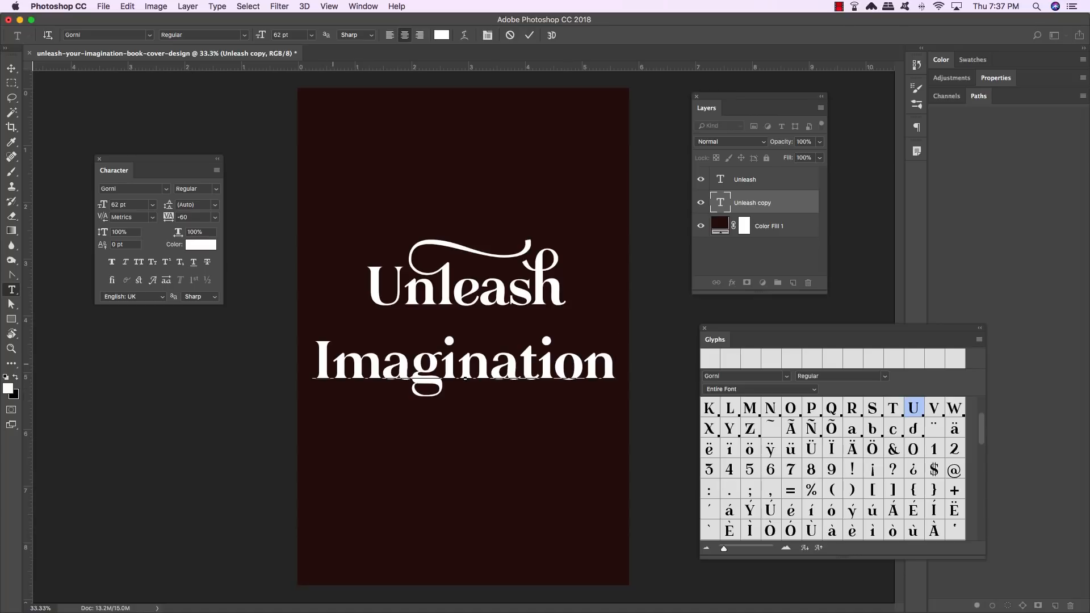
- Swap the initial I of "Imagination" for its left-curling swash alternate and the g for the alternate with a curled descender
left_click_drag(332, 364, 325, 364)
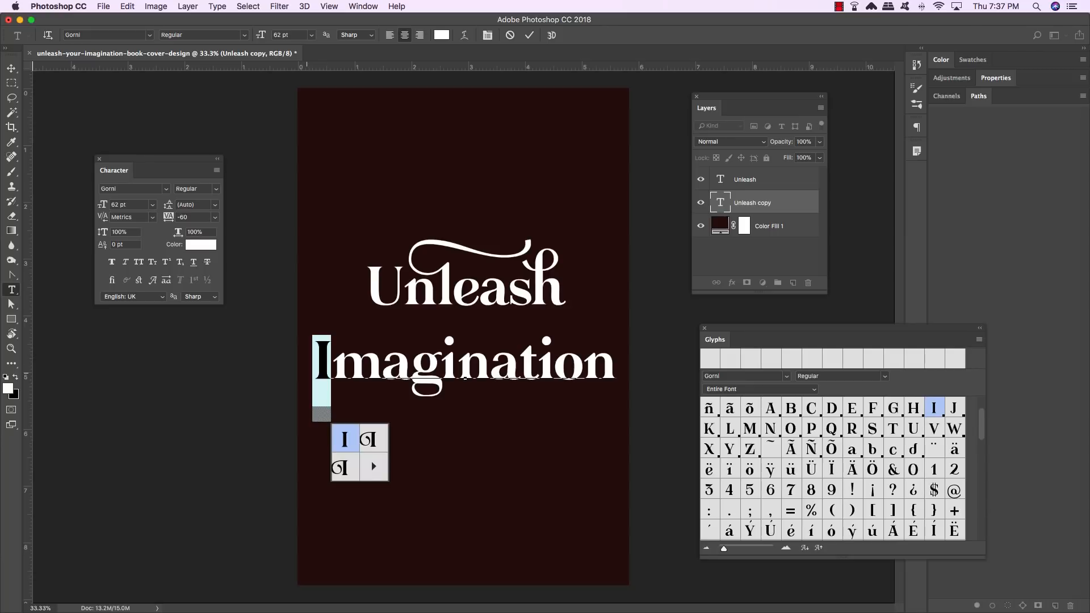
left_click(373, 438)
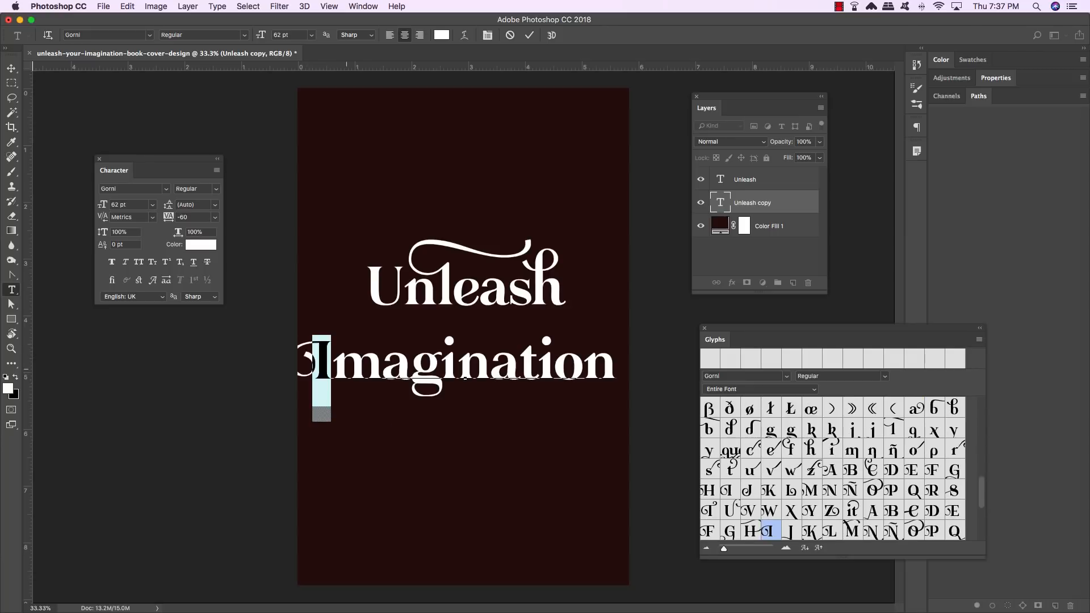
left_click(346, 369)
left_click_drag(411, 368, 438, 368)
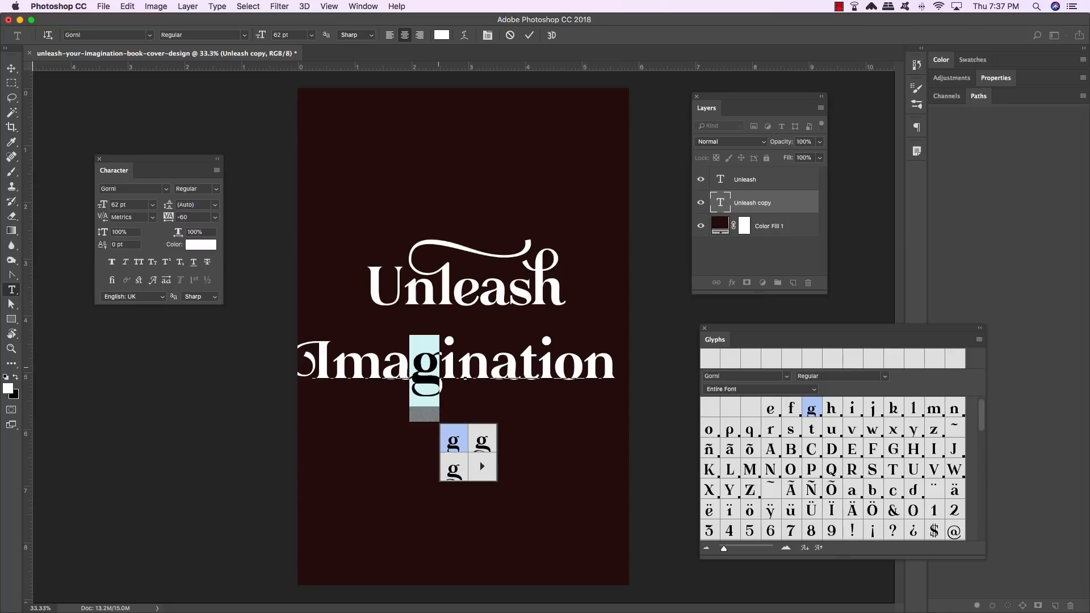
left_click(454, 467)
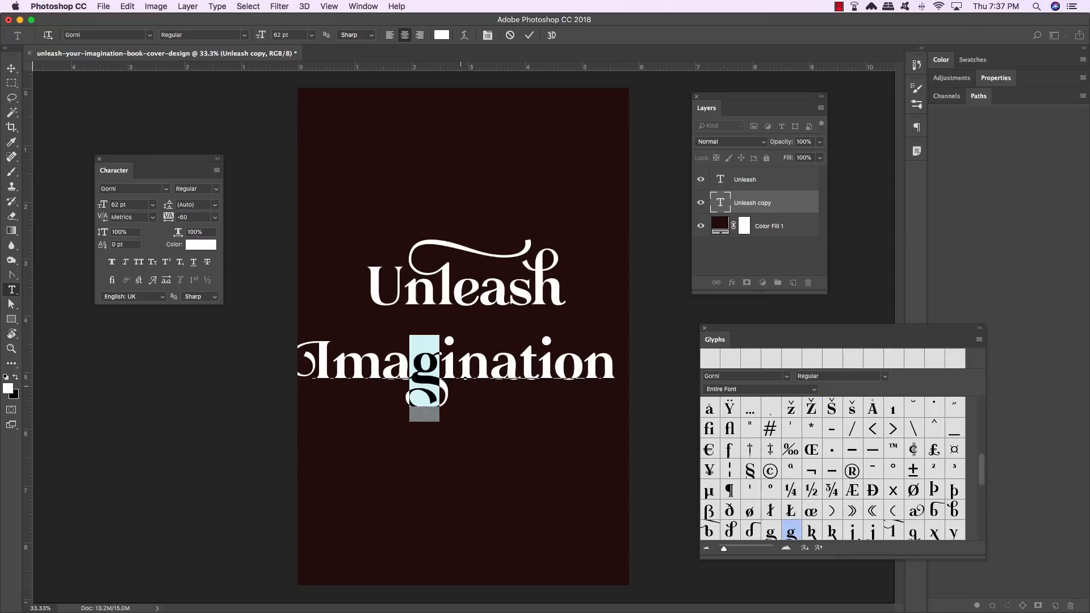
left_click(460, 385)
- Swap the last i of "Imagination" for the long overhead swash and the final n for the descending swash alternate, and commit the text
left_click_drag(535, 369, 554, 369)
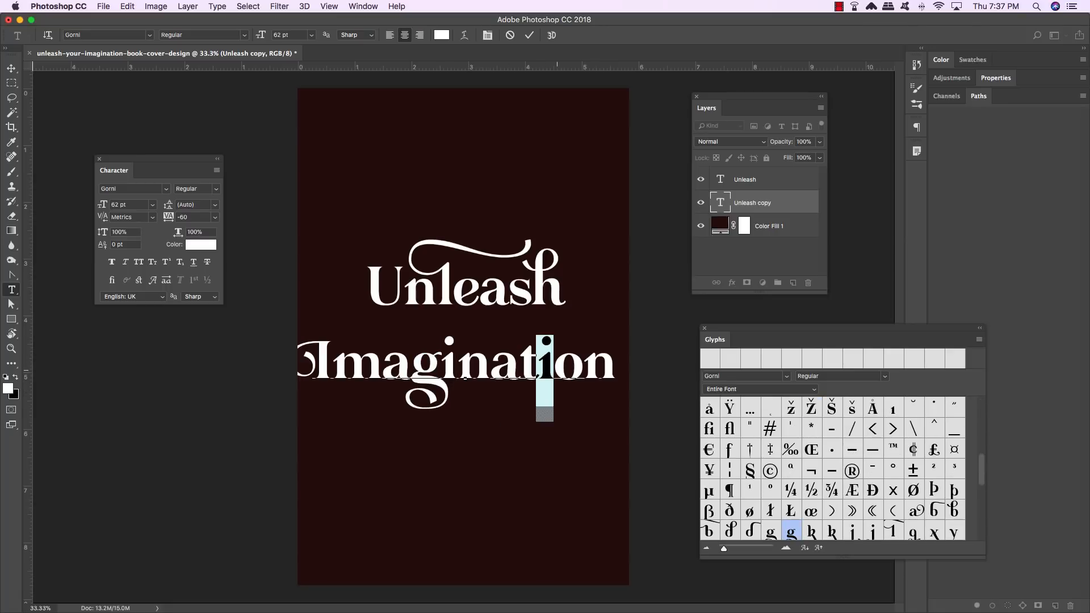
left_click(596, 438)
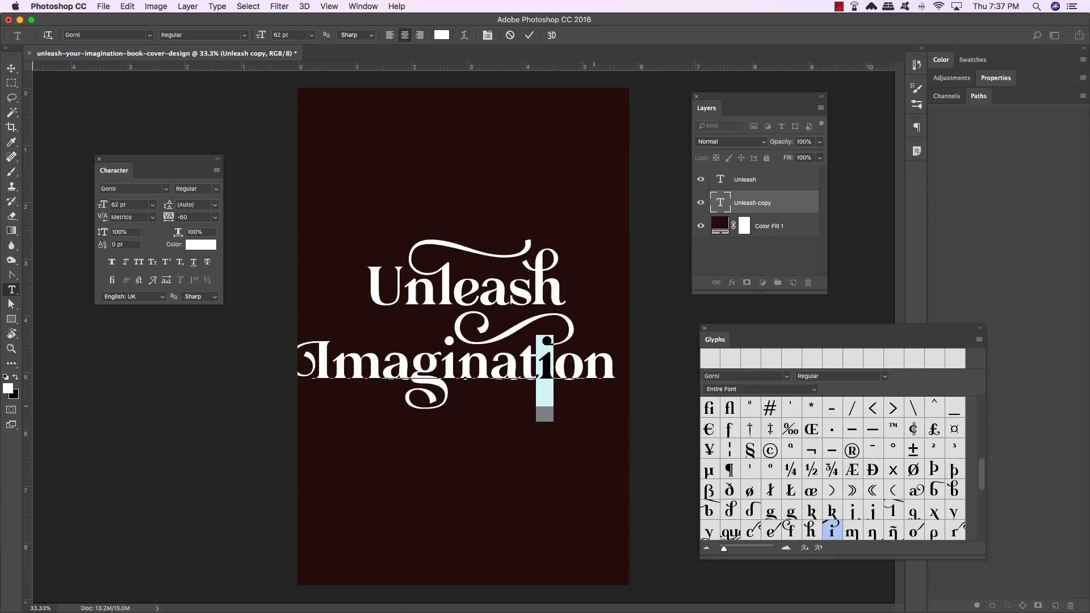
left_click_drag(585, 367, 633, 369)
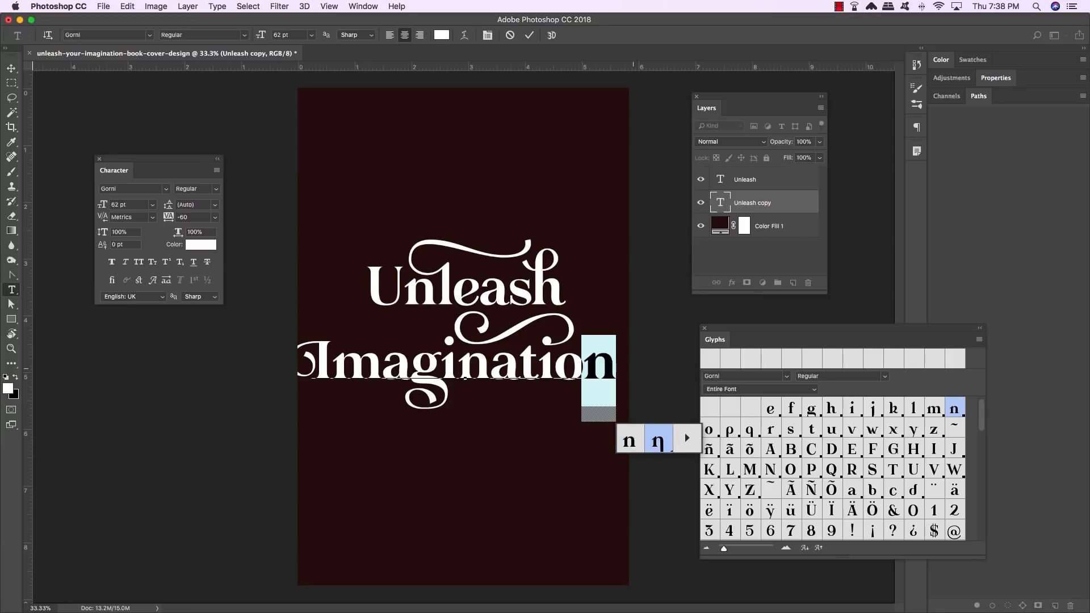
left_click(658, 439)
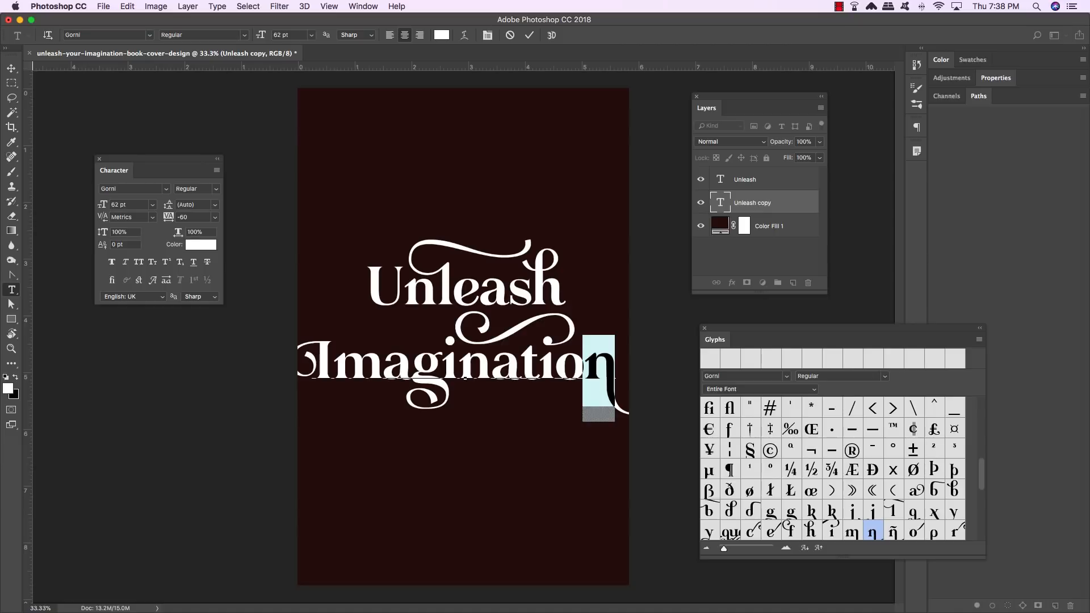
left_click(11, 68)
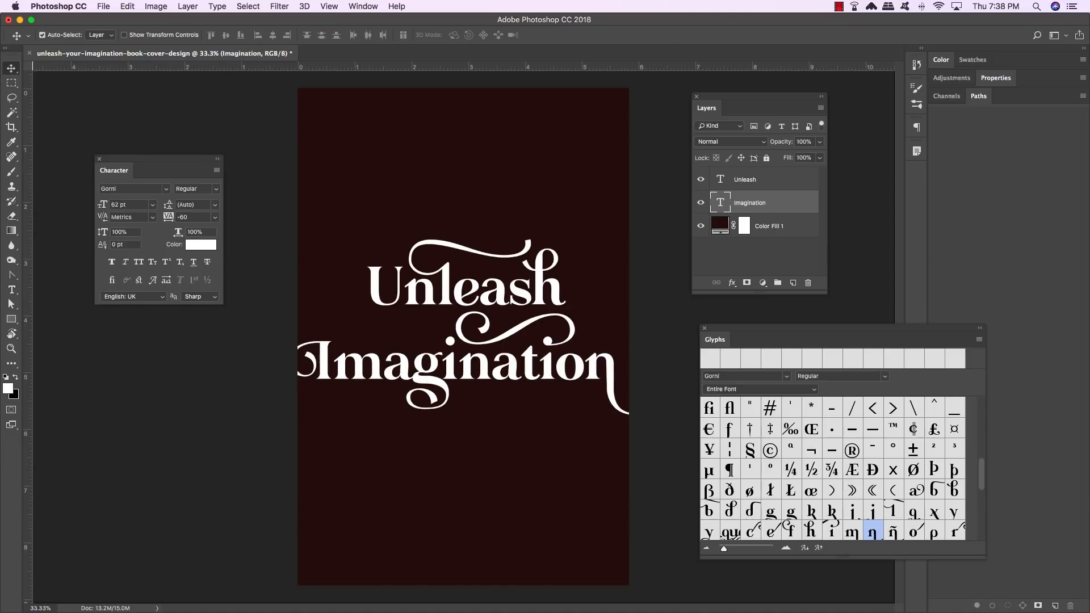
- Scale "Imagination" proportionally to about 72% and position it close beneath "Unleash", with its overhead swash just under that word
left_click(255, 341)
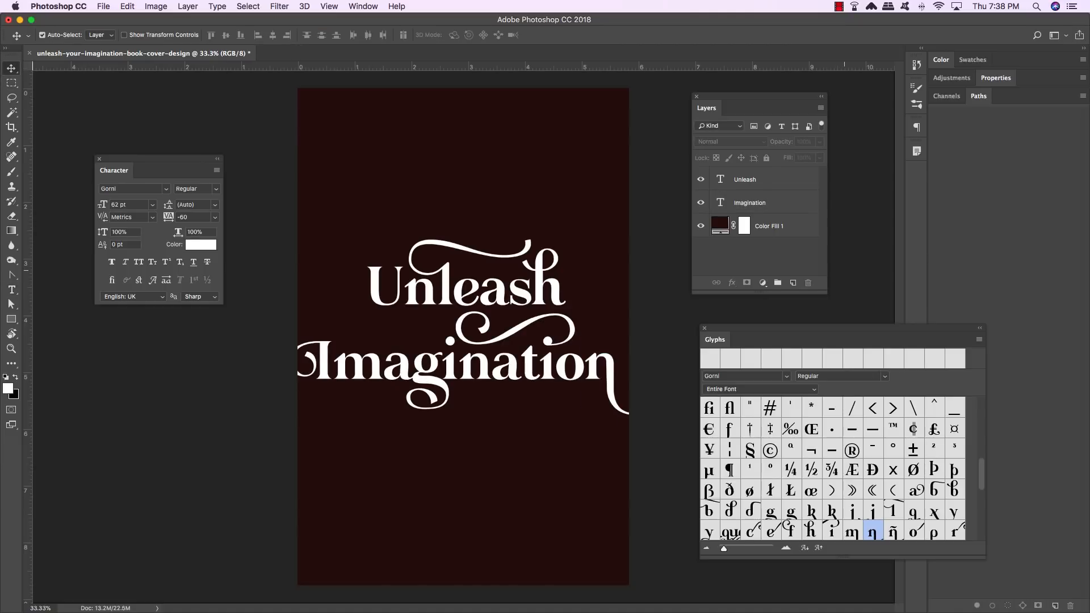
left_click(797, 204)
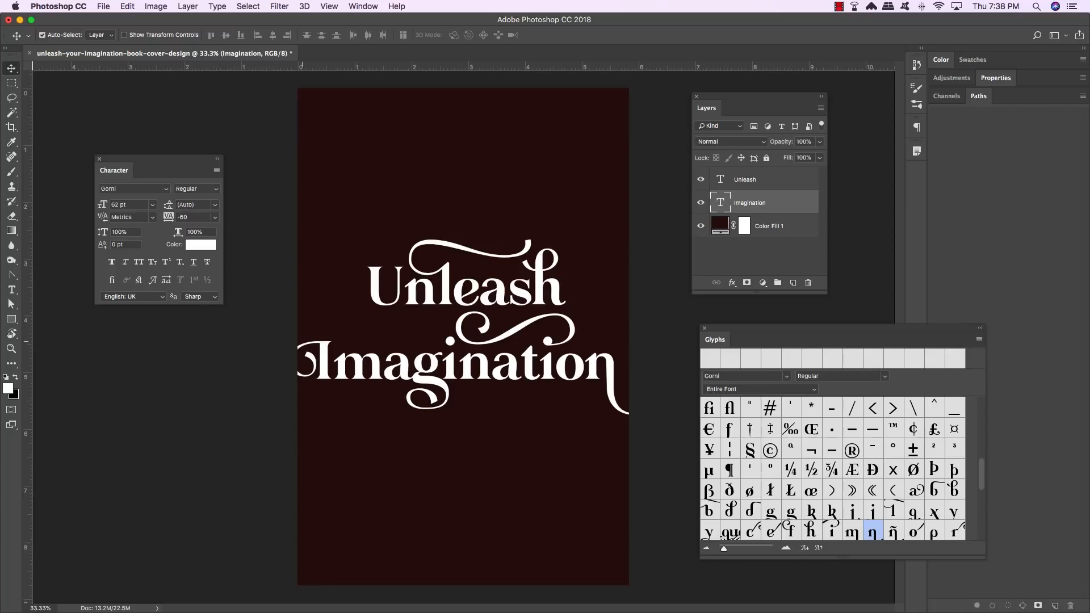
key("super")
key("super+t")
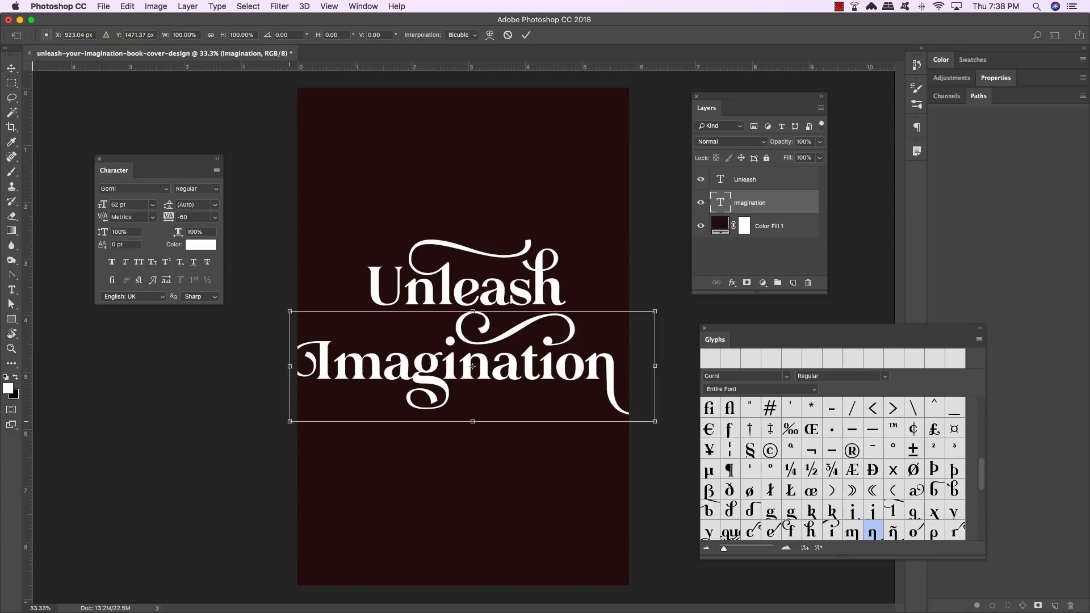
left_click_drag(290, 421, 332, 408)
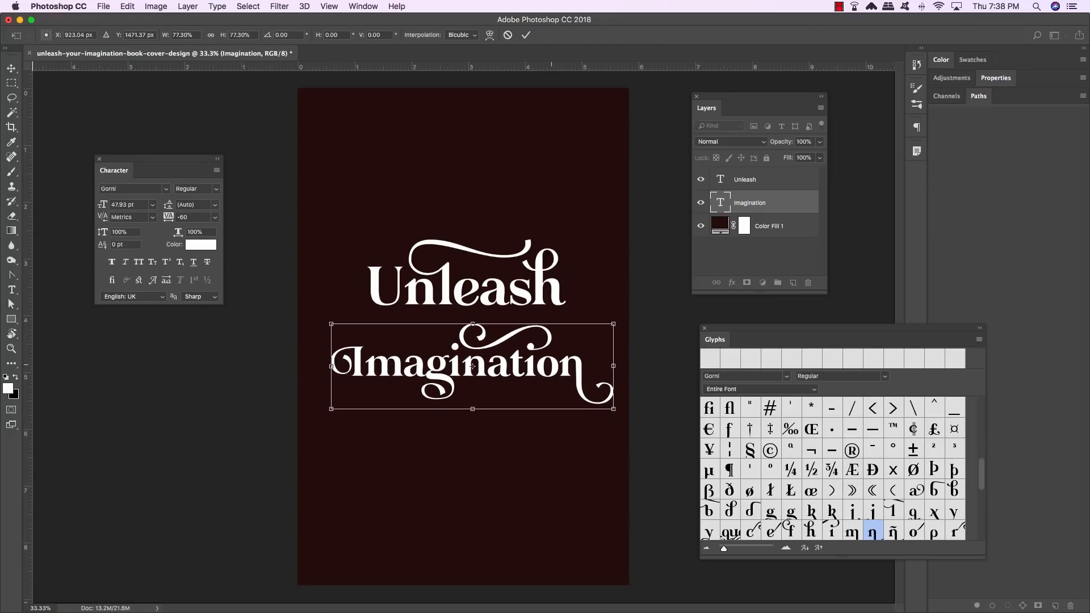
left_click_drag(473, 367, 473, 348)
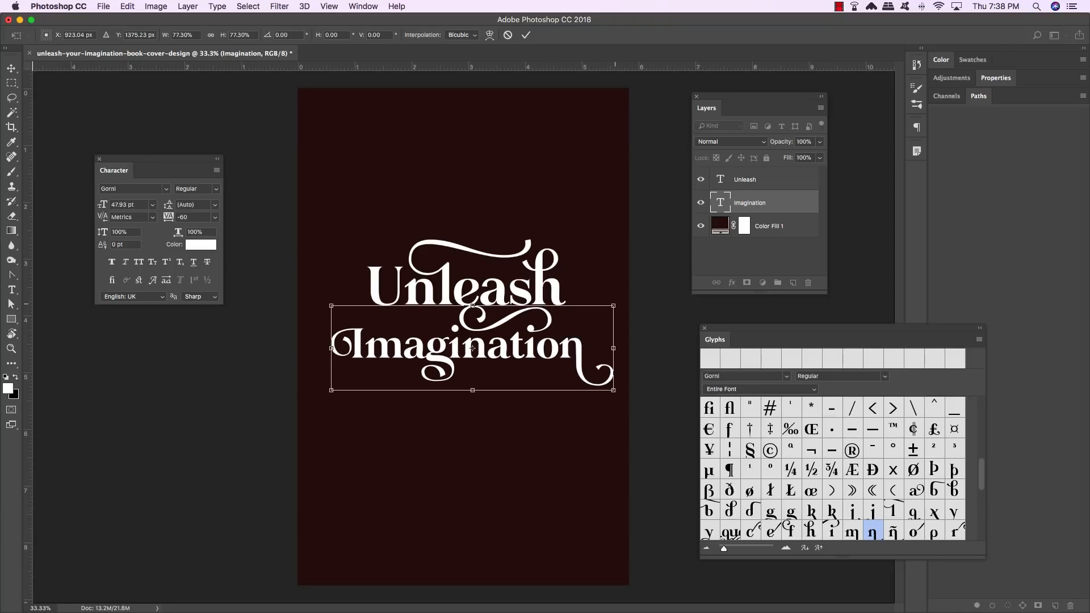
left_click_drag(613, 305, 603, 309)
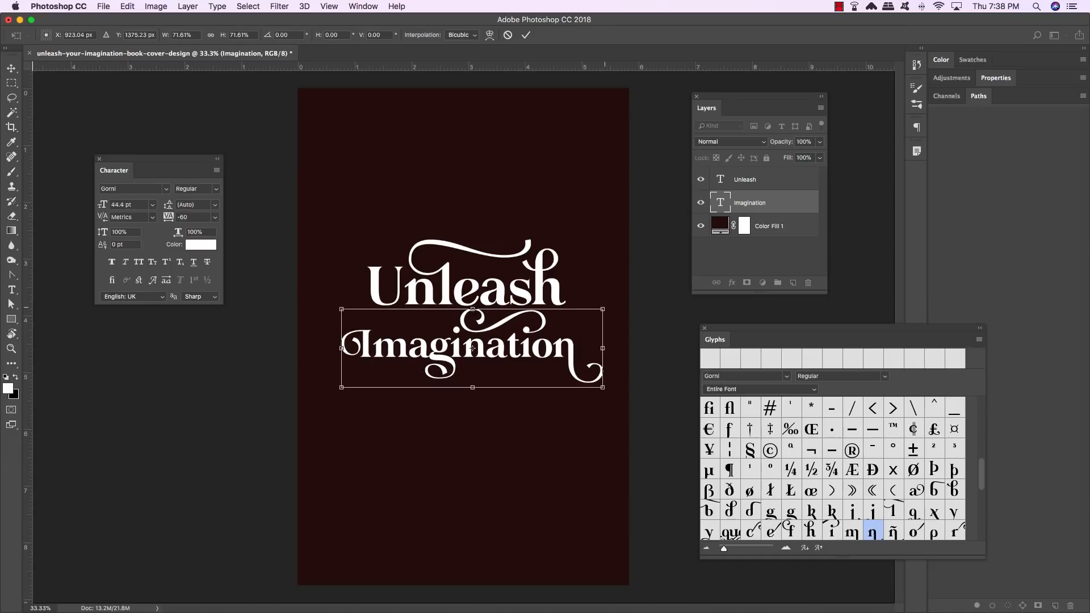
key("Return")
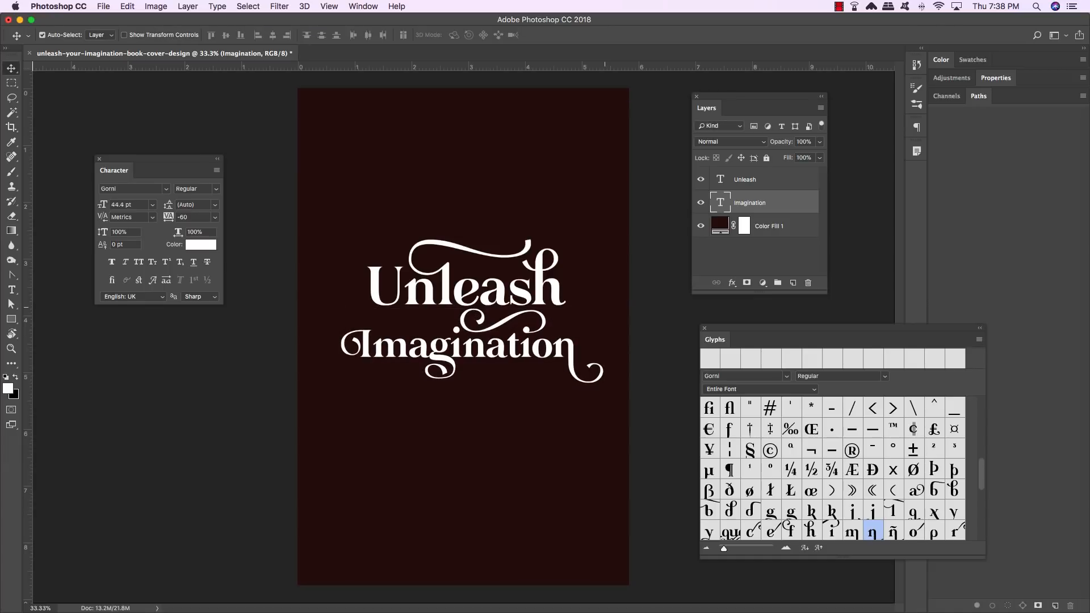
key("shift+Down")
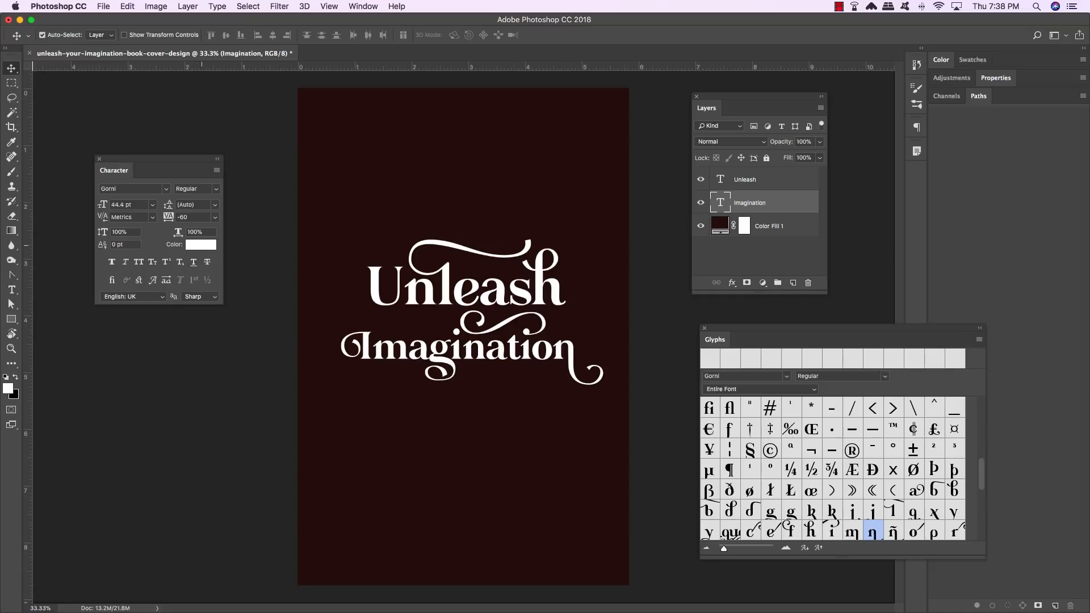
- Set the text color of "Imagination" to the yellow-green bcc839
left_click(201, 245)
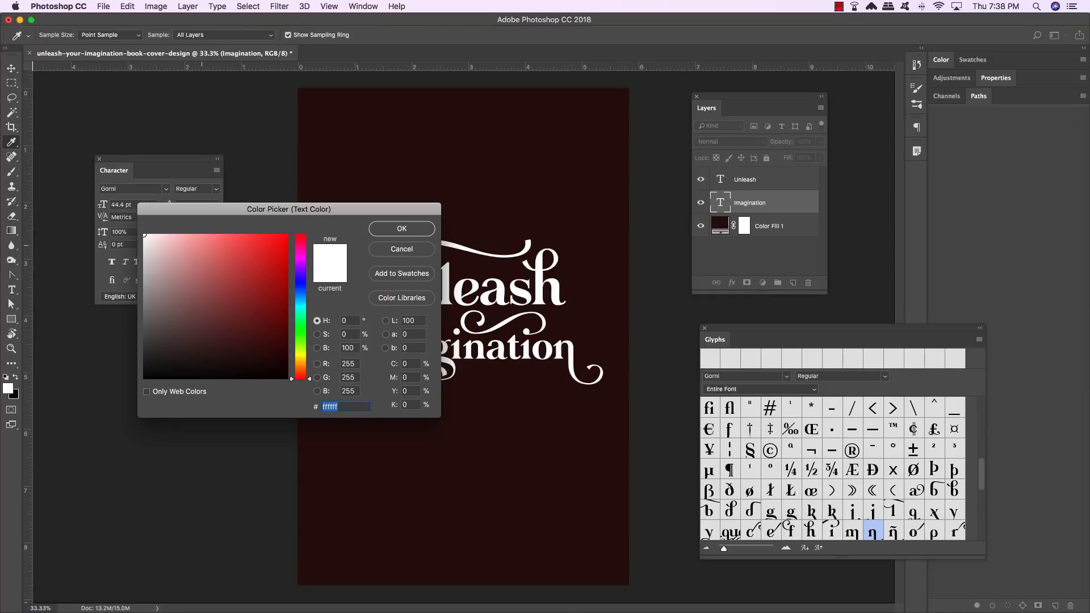
type("00BCC8")
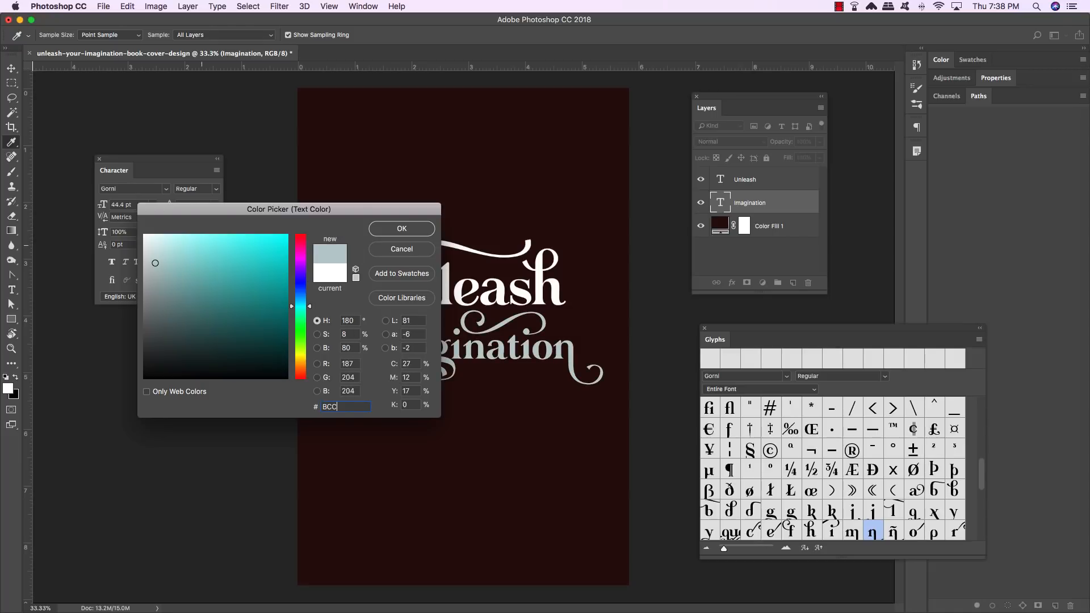
type("39")
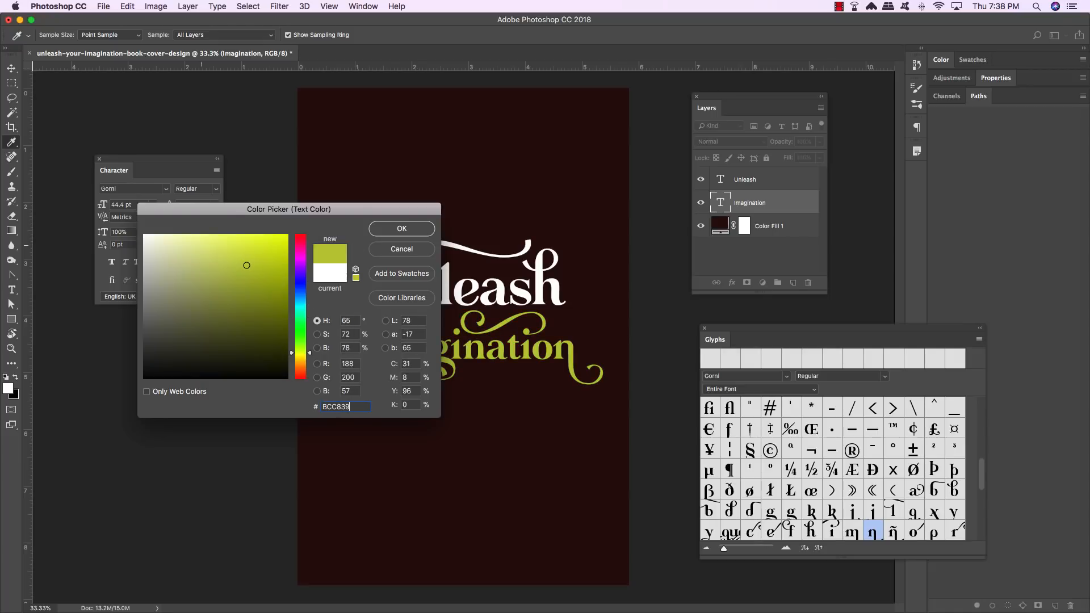
key("Return")
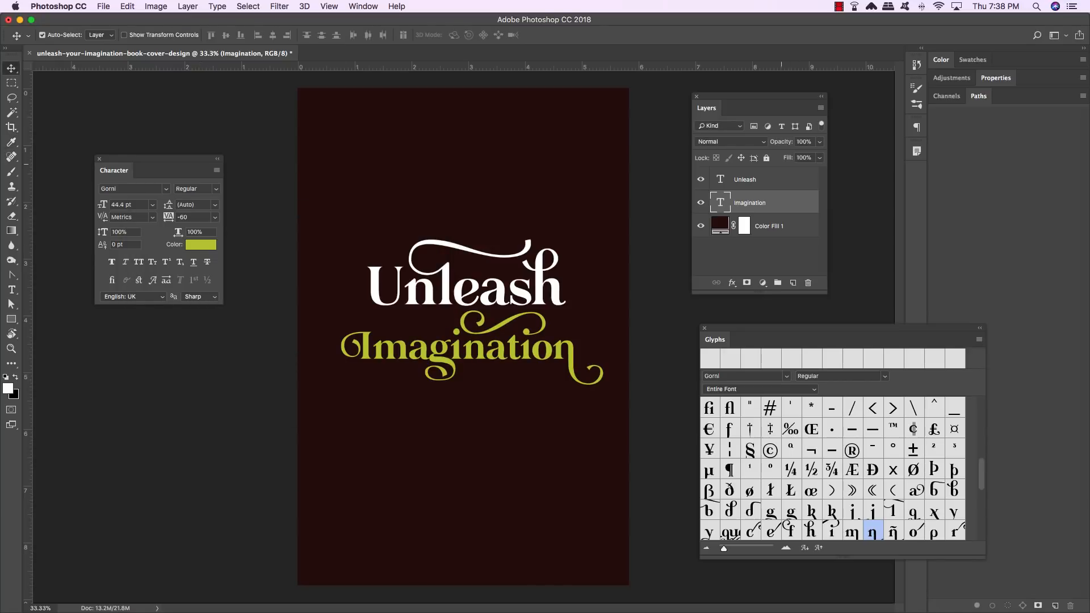
- Copy the hex color code of "Imagination" and apply it as the text color of "Unleash"
left_click(785, 178)
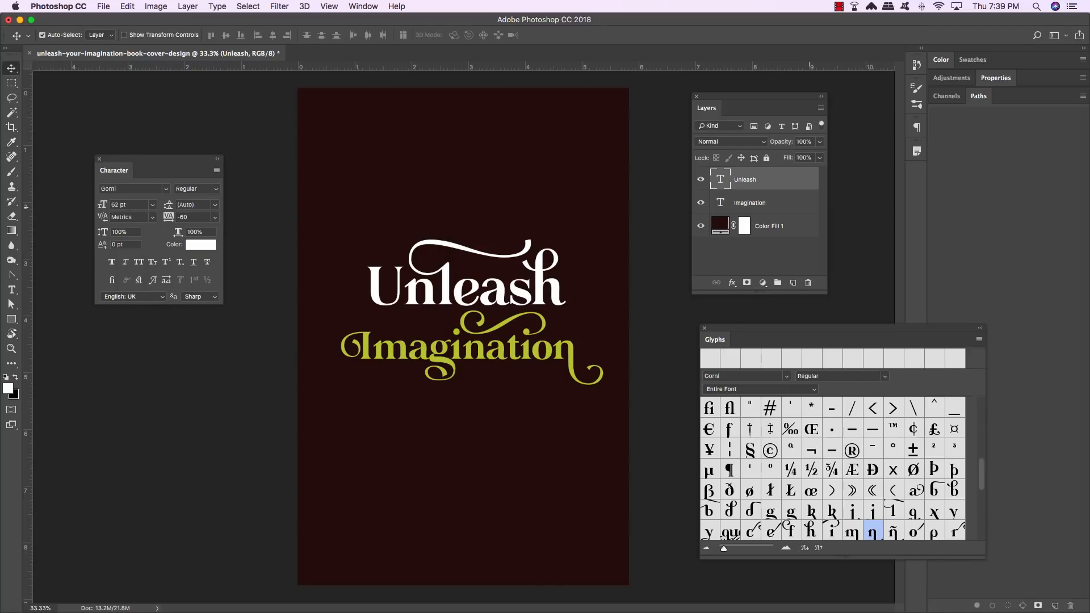
left_click(807, 207)
left_click(198, 246)
key("ctrl+c")
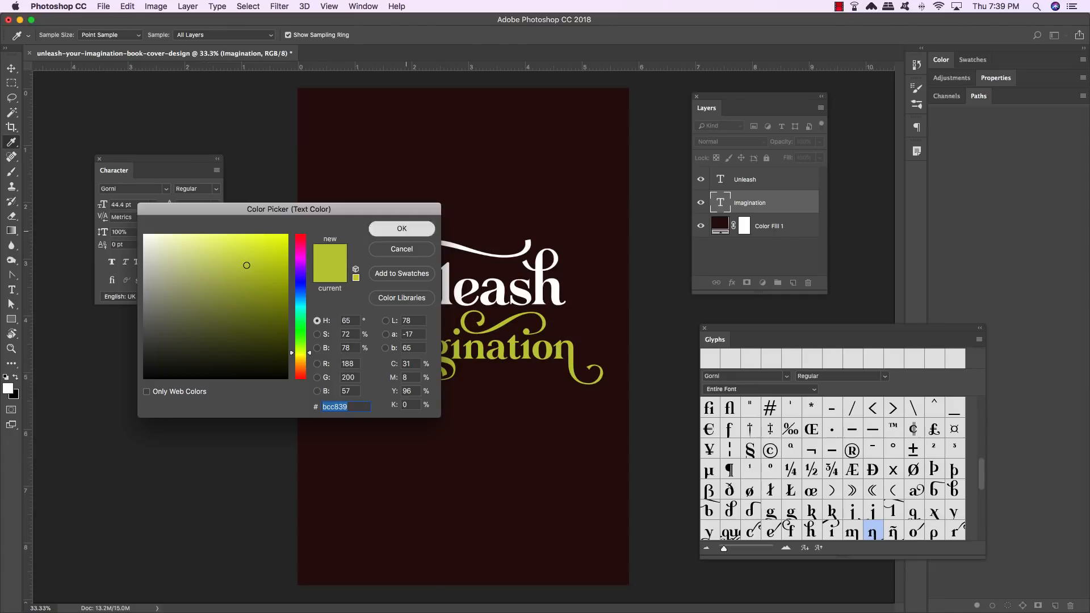
left_click(401, 228)
left_click(787, 179)
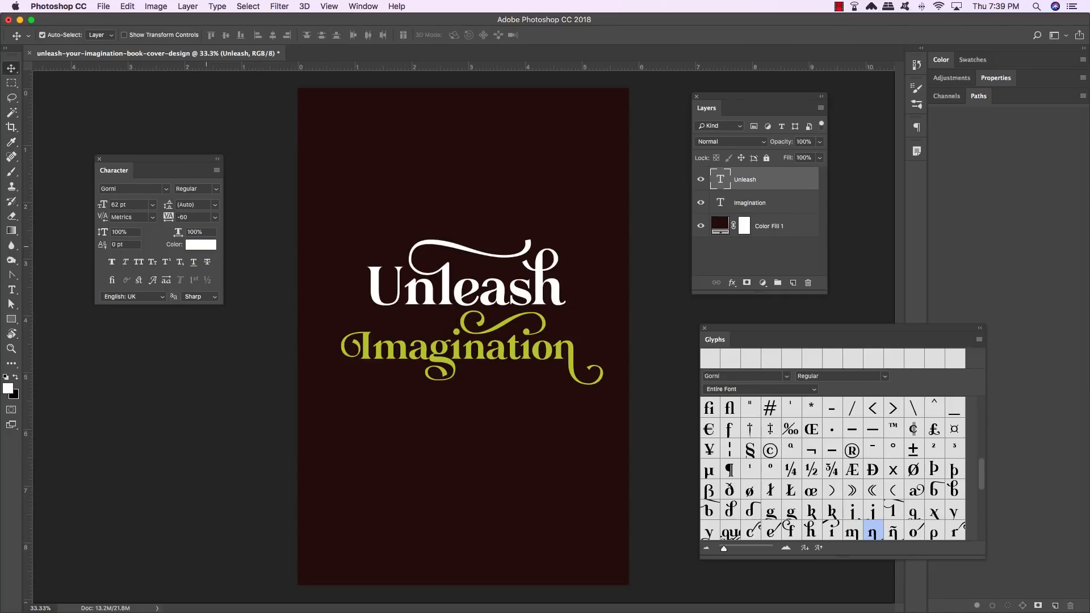
left_click(201, 245)
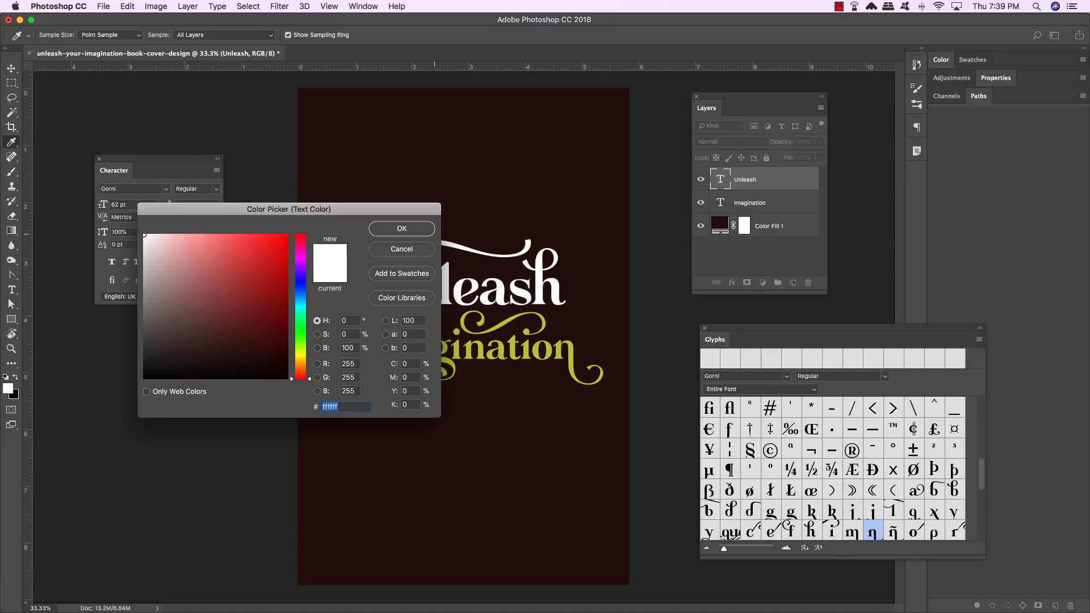
key("ctrl+v")
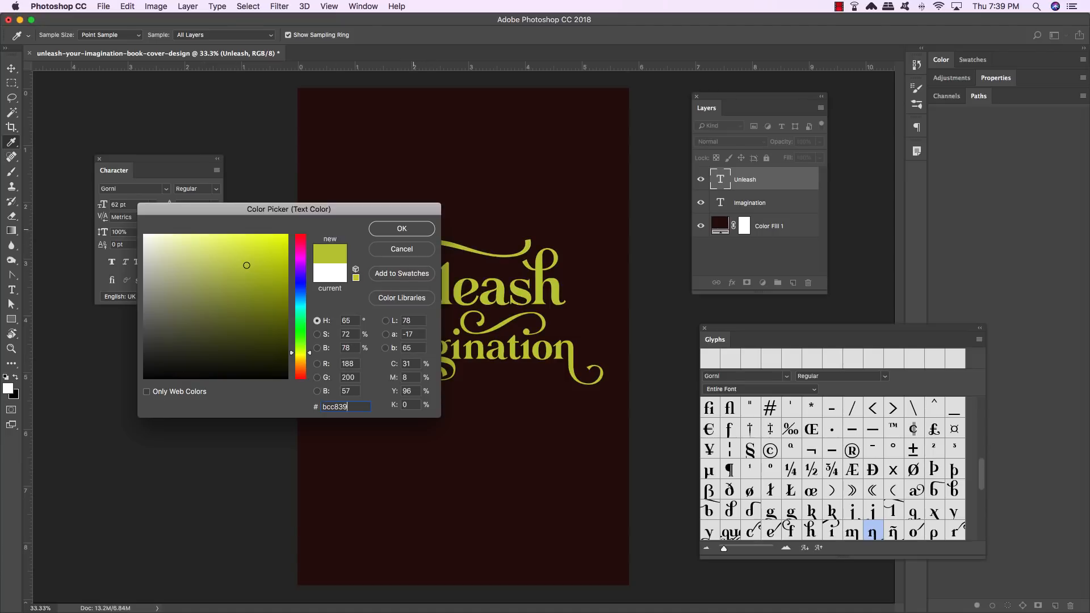
key("Return")
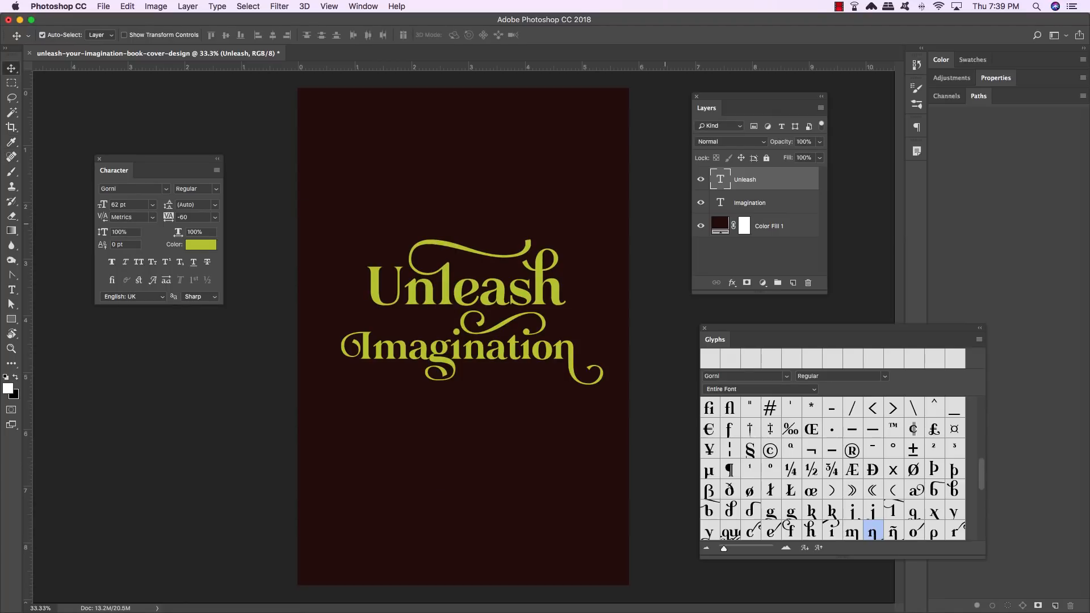
- Add a new layer with the text "YOUR" in the empty area above the title
key("ctrl+shift+alt+n")
key("t")
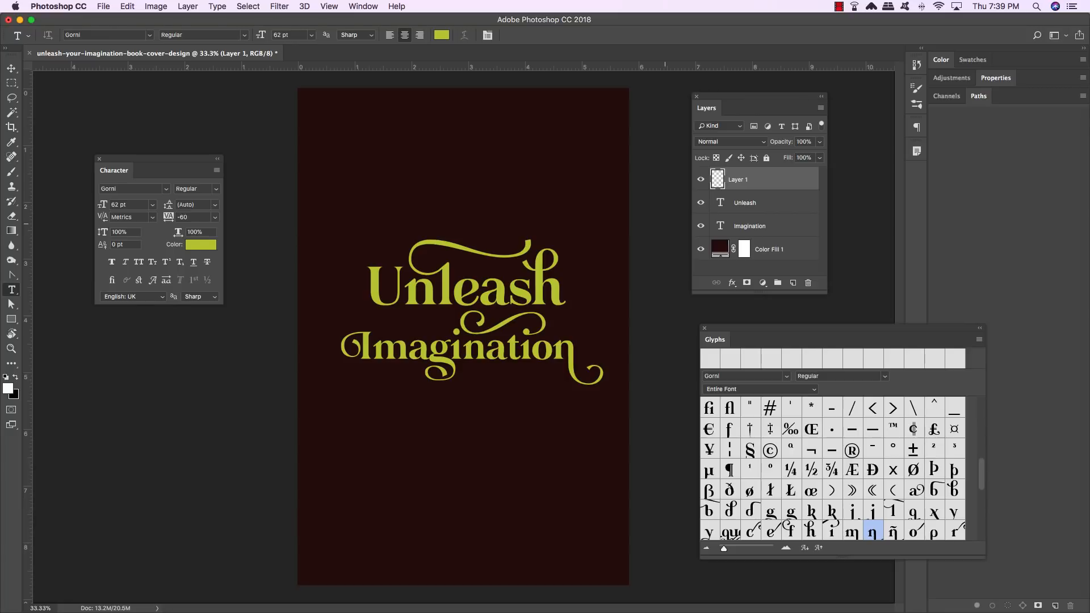
left_click(362, 169)
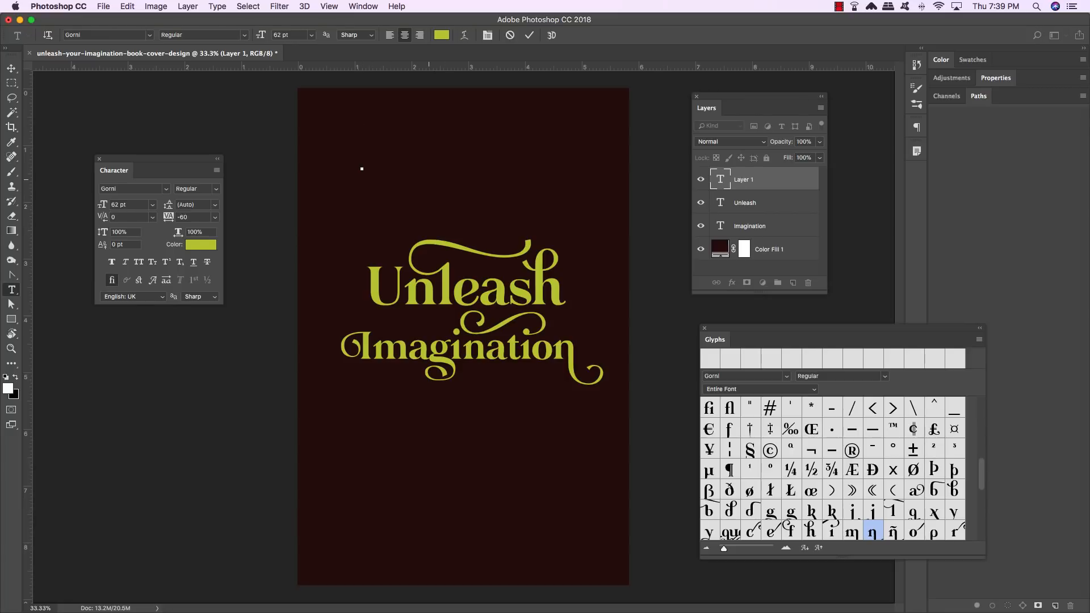
type("YOUR")
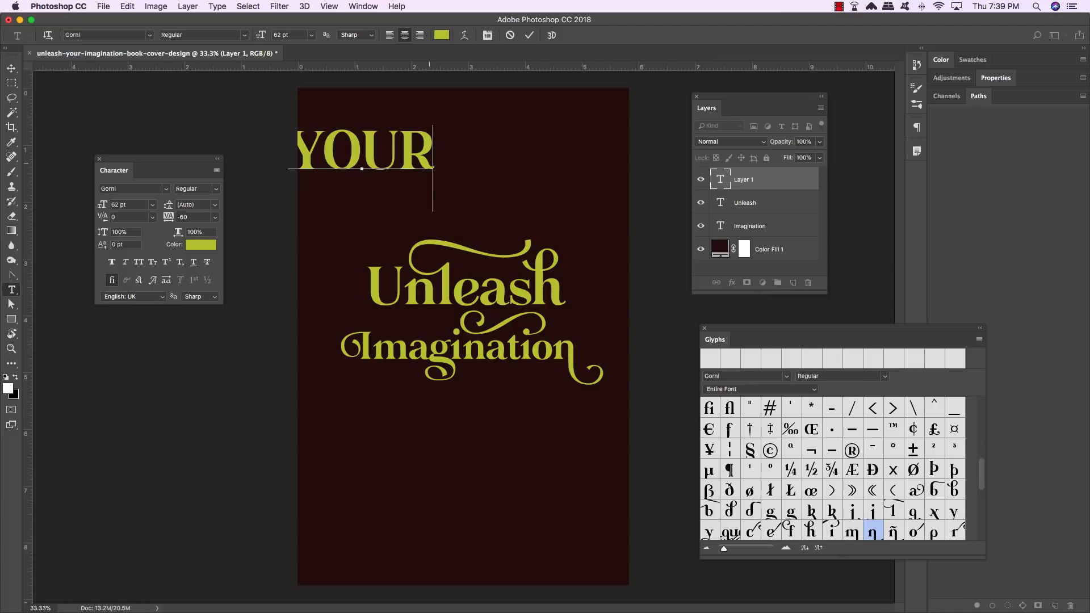
- Set the text color of the whole word "YOUR" to white, ffffff
key("super+a")
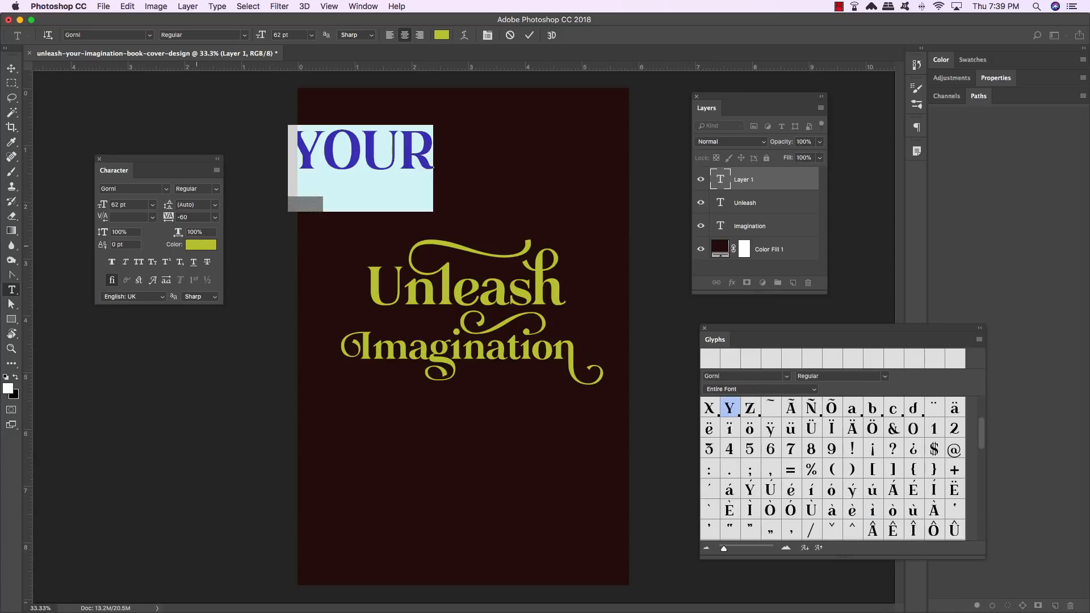
left_click(197, 246)
left_click(187, 245)
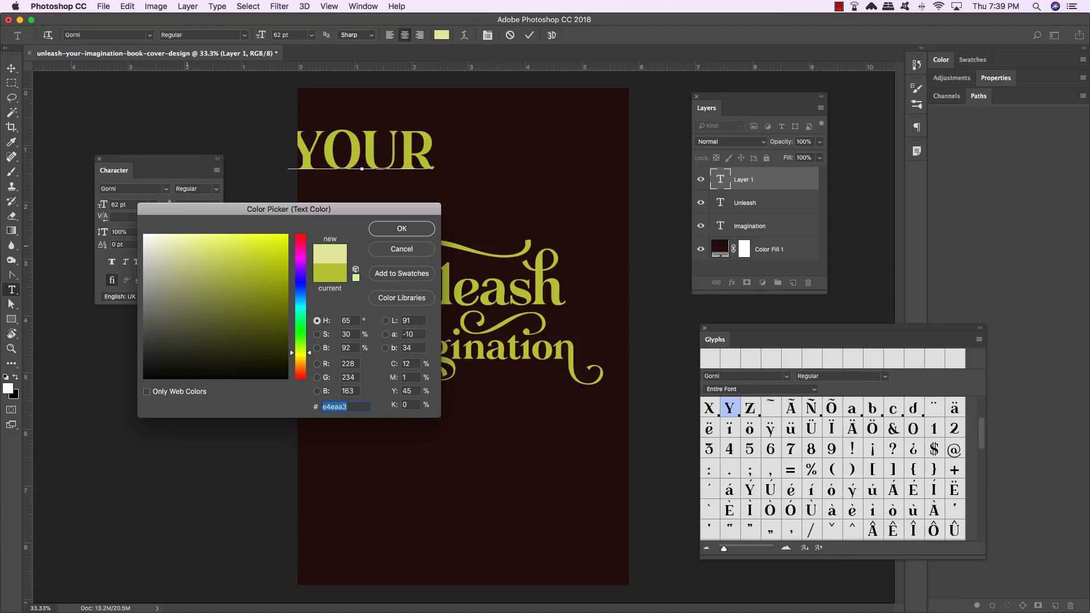
type("ffffff")
key("Return")
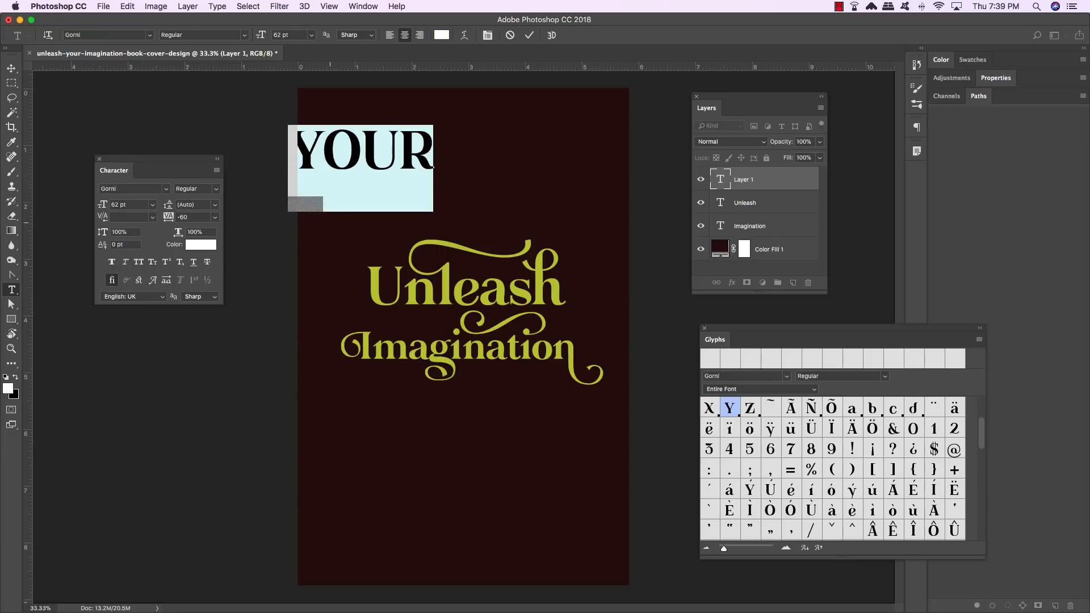
- Change the font of "YOUR" to Gorni SC
left_click(104, 189)
type("gorni")
key("Down")
key("Down")
key("Down")
key("Down")
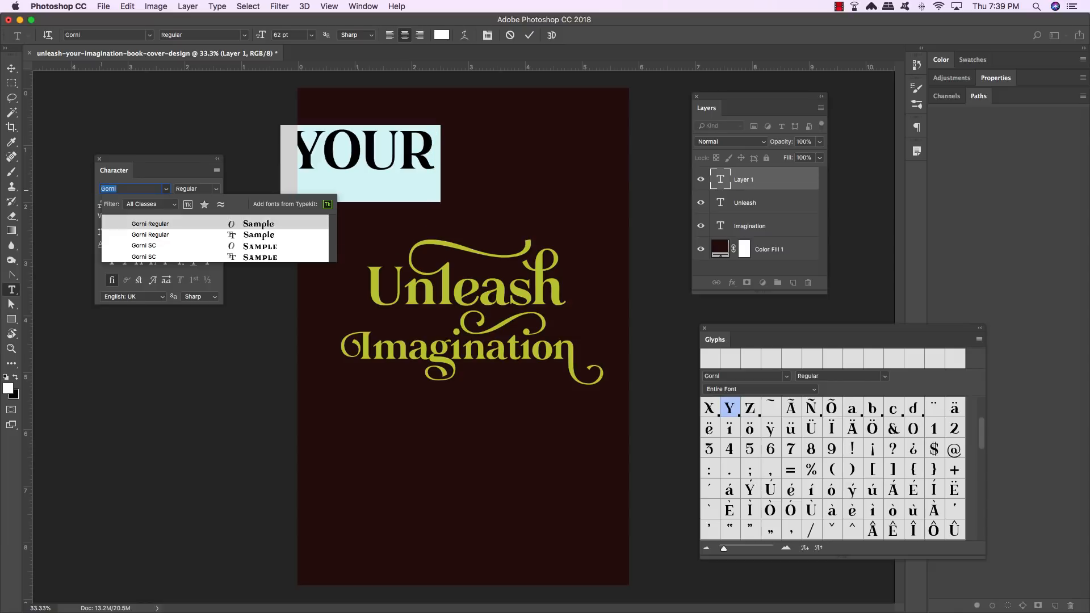
key("Return")
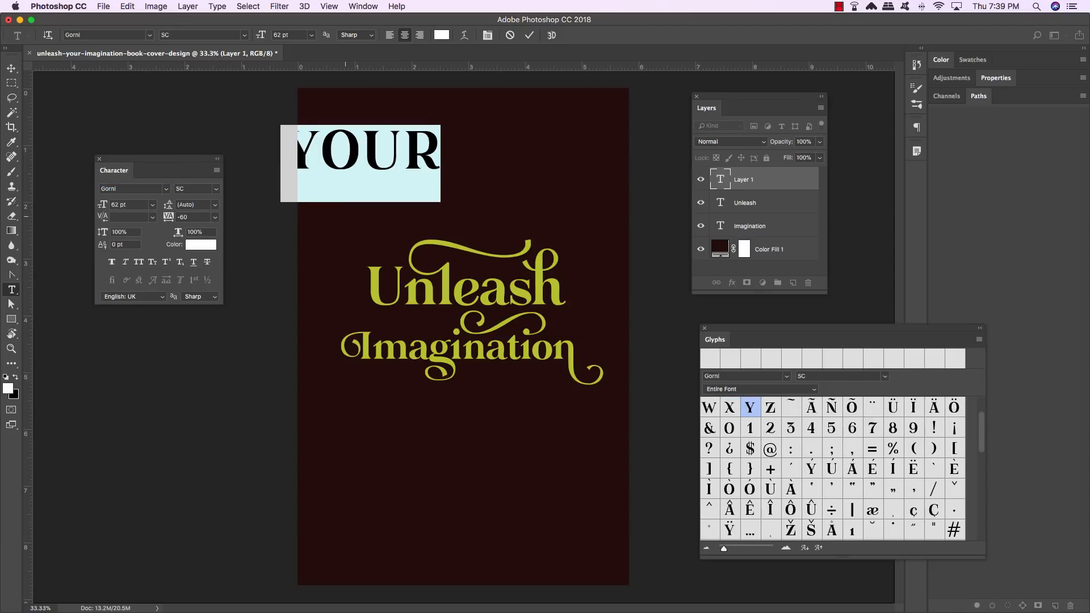
- Set the font size of "YOUR" to 26 pt, keeping its tracking at -60
left_click(11, 69)
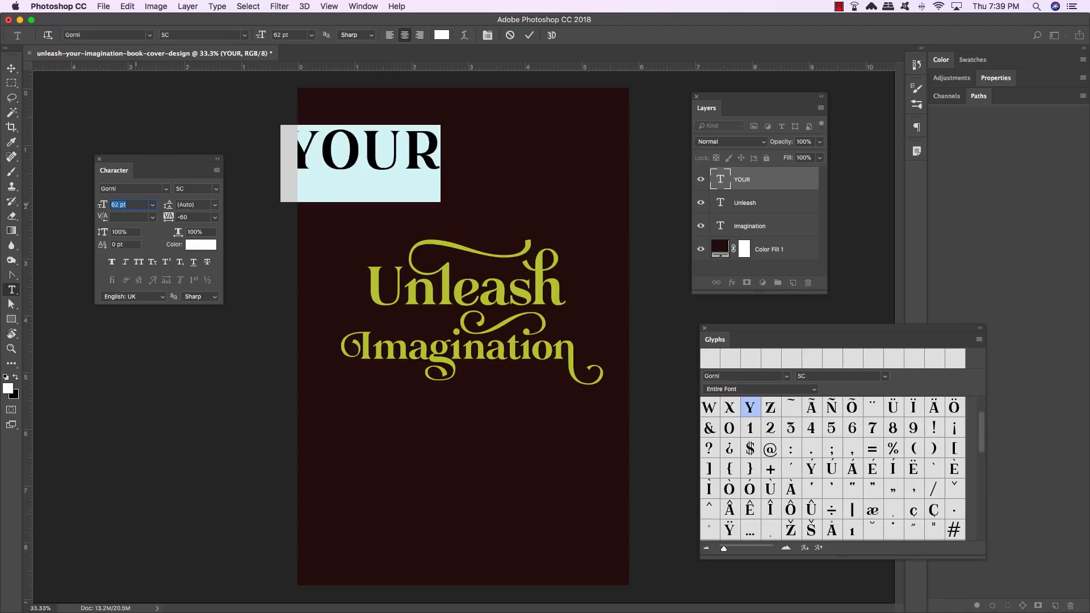
type("26")
key("Return")
key("Return")
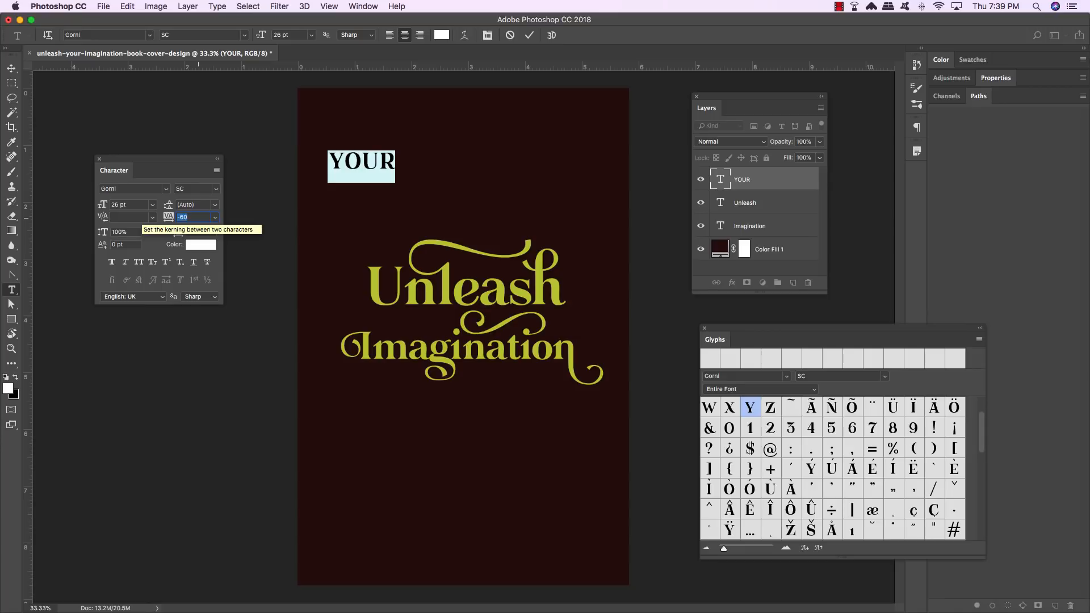
key("Return")
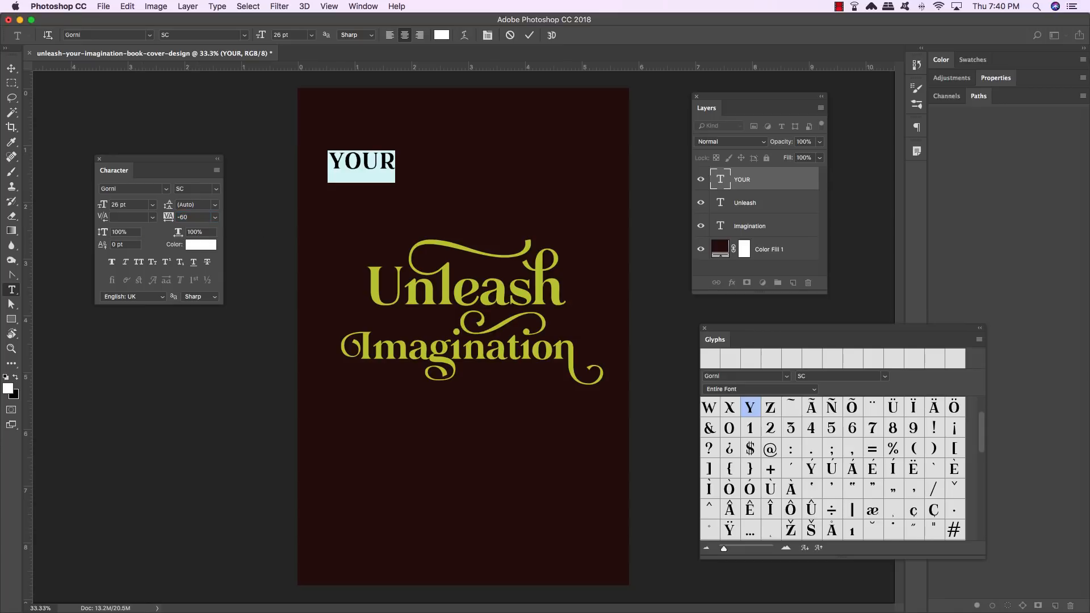
- Commit "YOUR" and fit it into the gap between "Unleash" and "Imagination", beside the overhead swash, fine-tuning it slightly down and left
left_click(11, 68)
left_click_drag(362, 161, 409, 319)
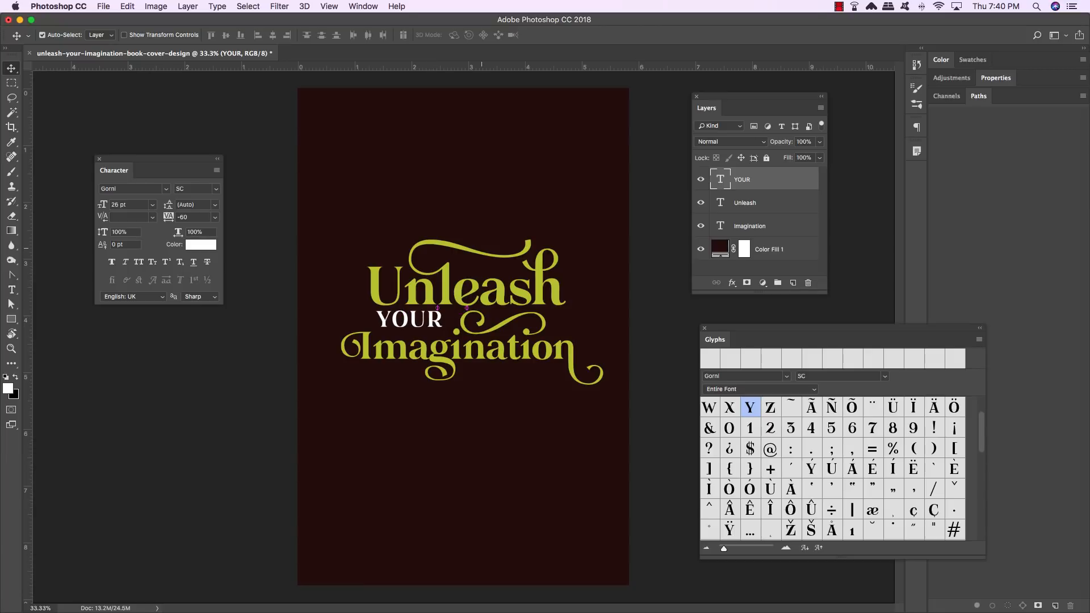
key("Down")
key("Down")
key("Down")
key("Down")
key("Down")
key("Down")
key("Down")
key("Down")
key("Down")
key("Down")
key("Down")
key("Down")
key("Down")
key("Down")
key("Down")
key("Down")
key("Down")
key("Down")
key("Down")
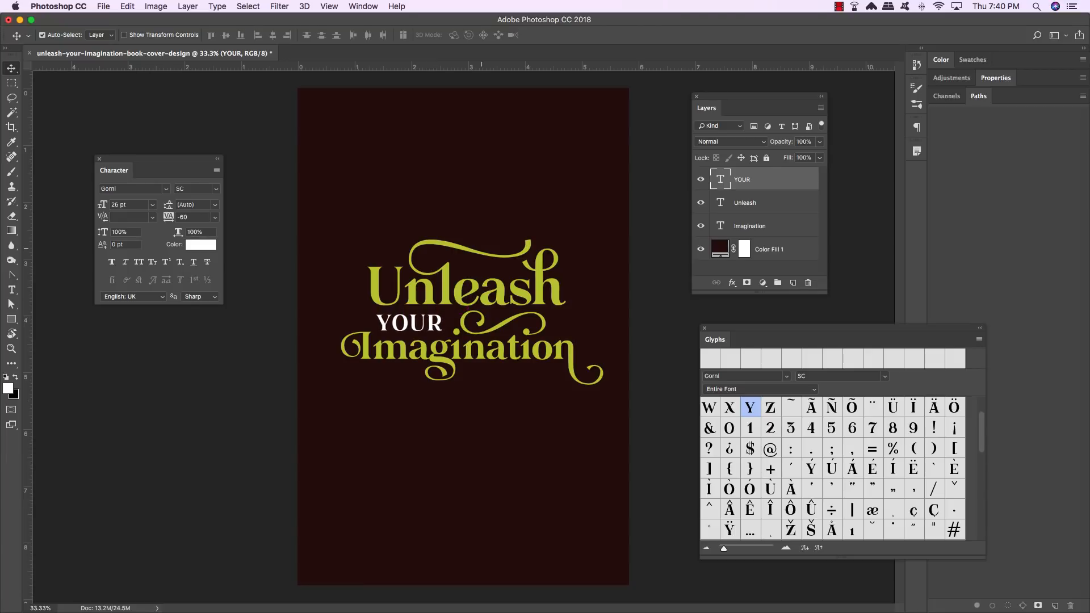
key("Left")
key("Left")
key("Left")
key("Left")
key("Left")
key("Left")
key("Left")
key("Left")
key("Left")
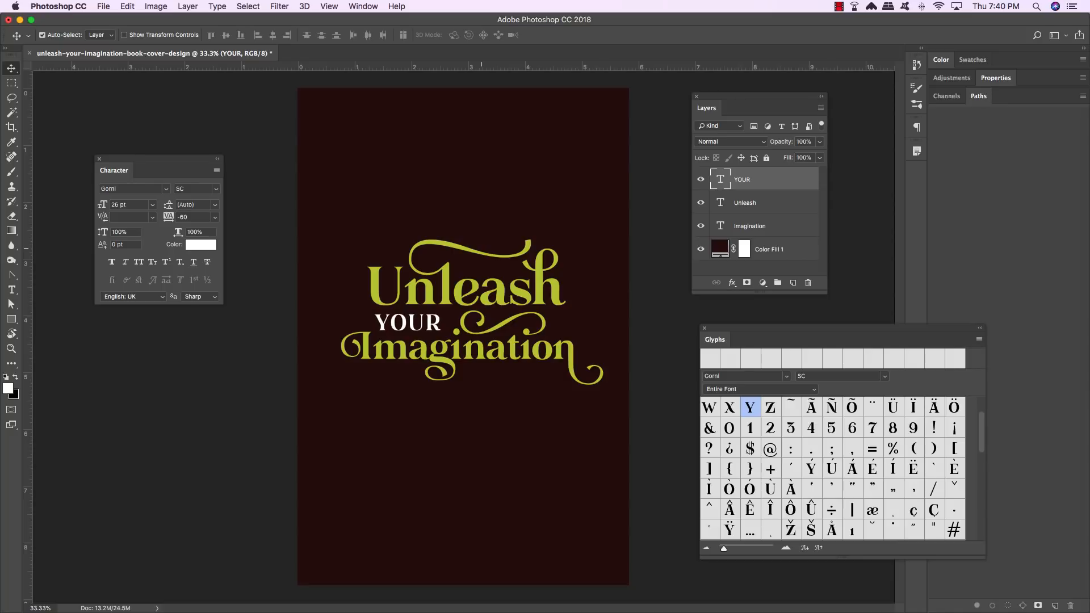
- Duplicate the "YOUR" text layer and move the copy straight down, just below "Imagination"
key("super+j")
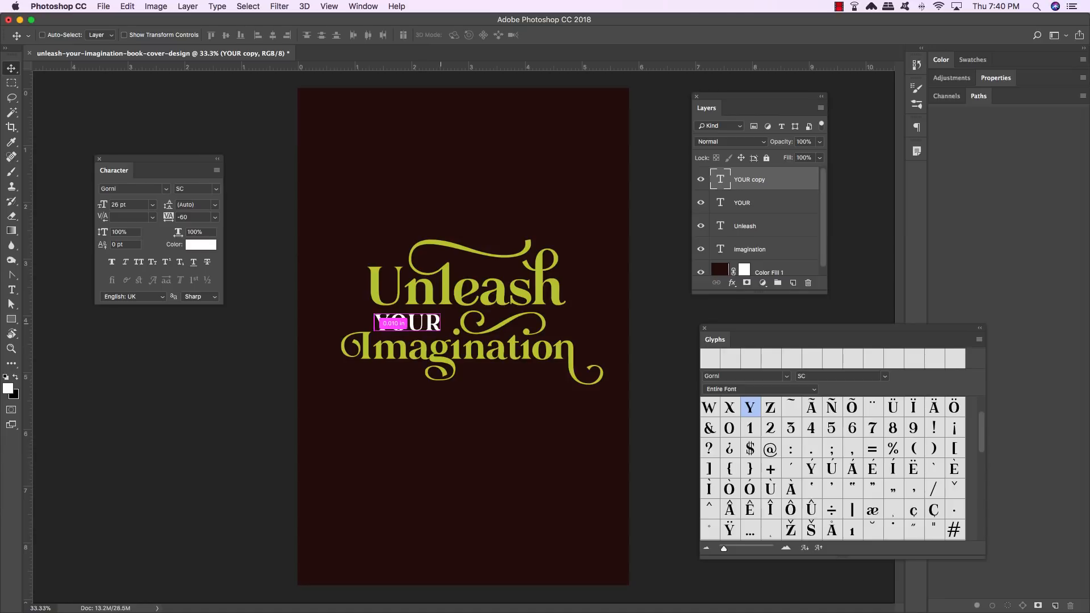
key("super+t")
left_click_drag(408, 328, 408, 385)
key("Return")
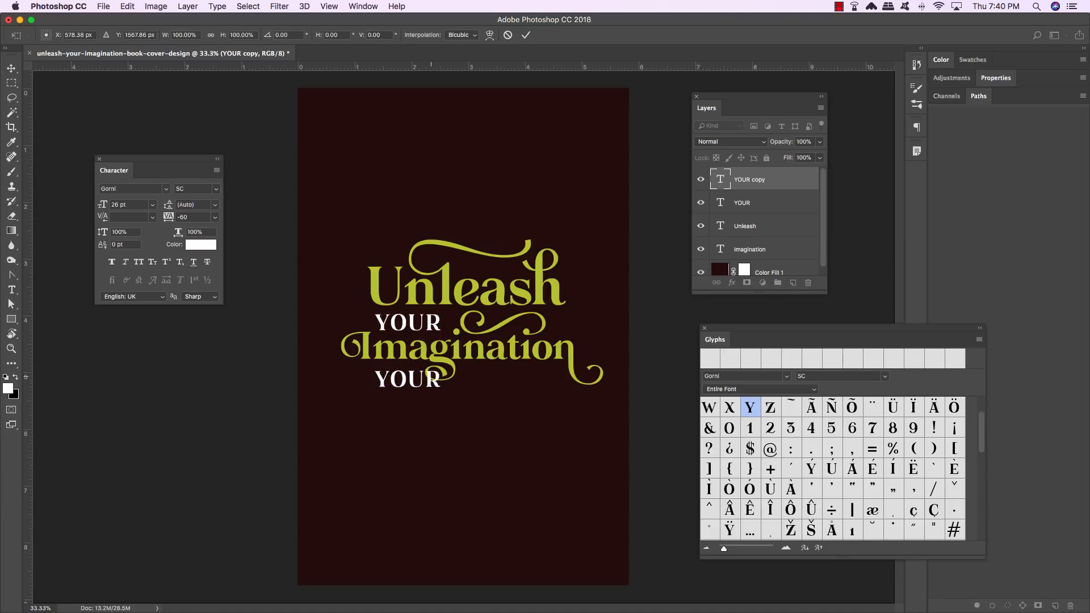
- Replace the wording of the lower "YOUR" copy with "CREATIVE WRITING TOOLKIT"
key("t")
double_click(428, 373)
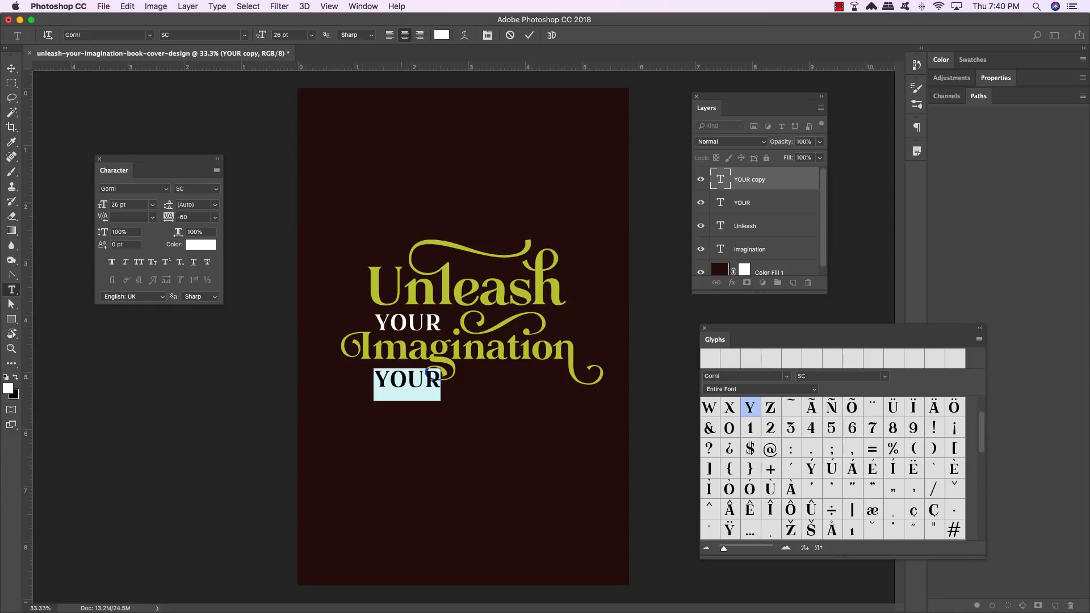
type("CRE")
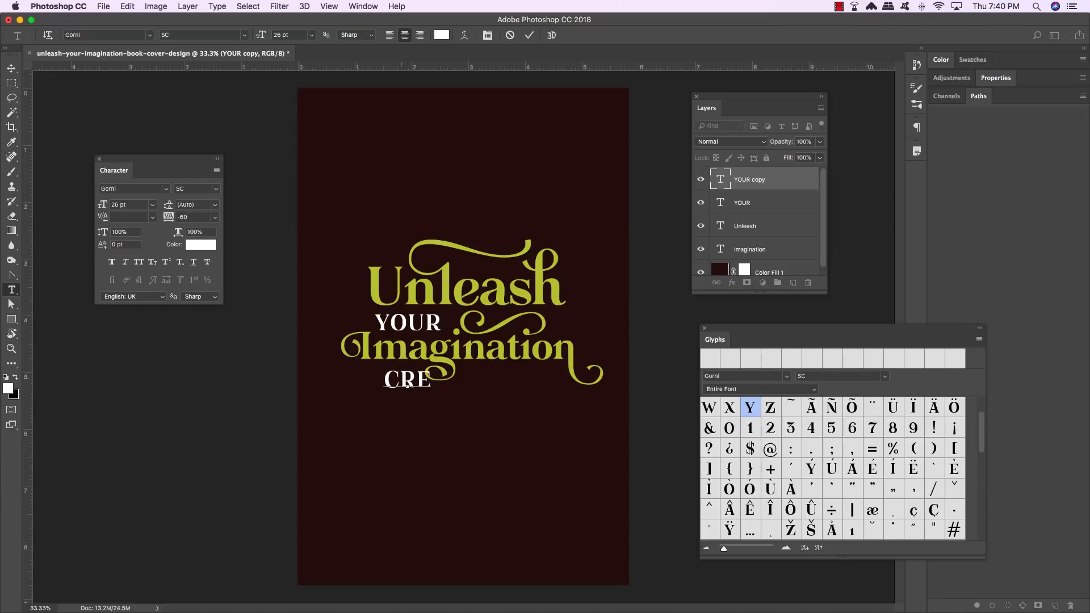
type("ATIVE WRIT")
type("ING")
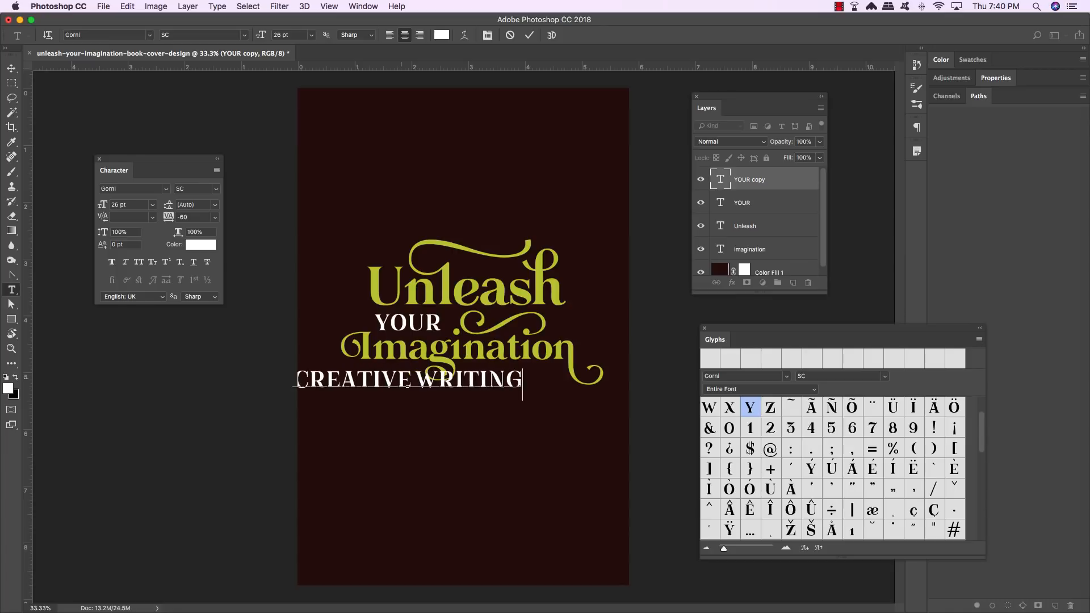
type(" TOOLKIT")
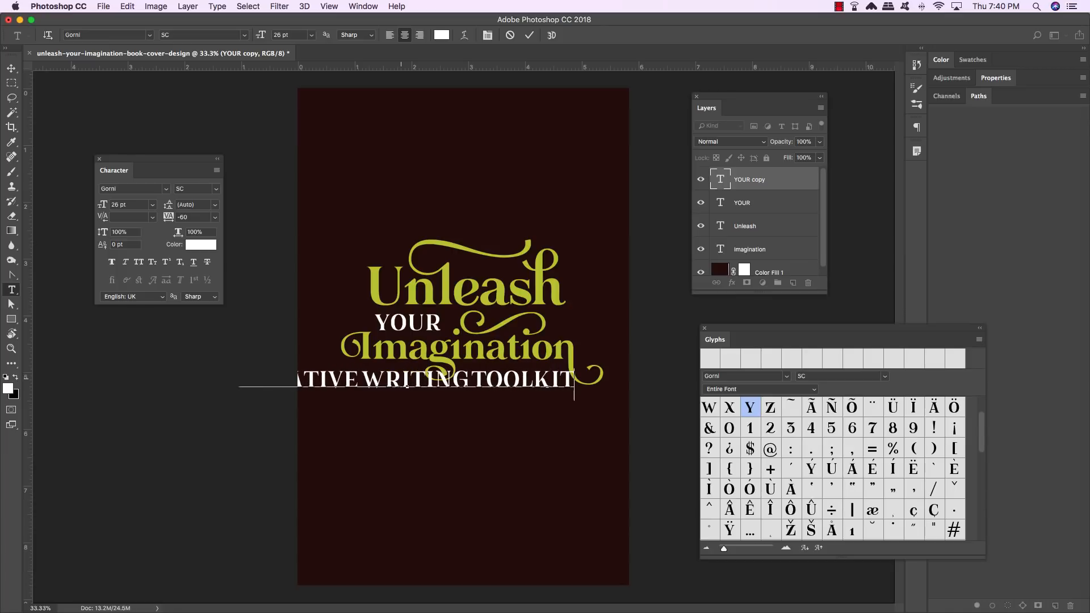
- Set the "CREATIVE WRITING TOOLKIT" line to a font size of 11.5 pt and a tracking of 80
key("super+a")
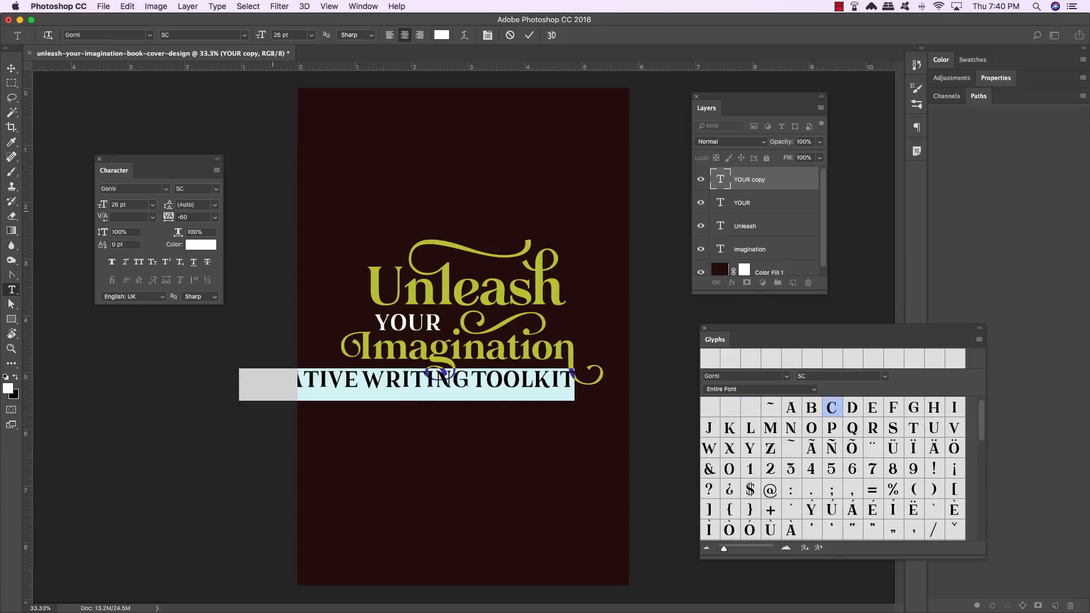
left_click_drag(112, 206, 134, 206)
type("11.5")
key("Return")
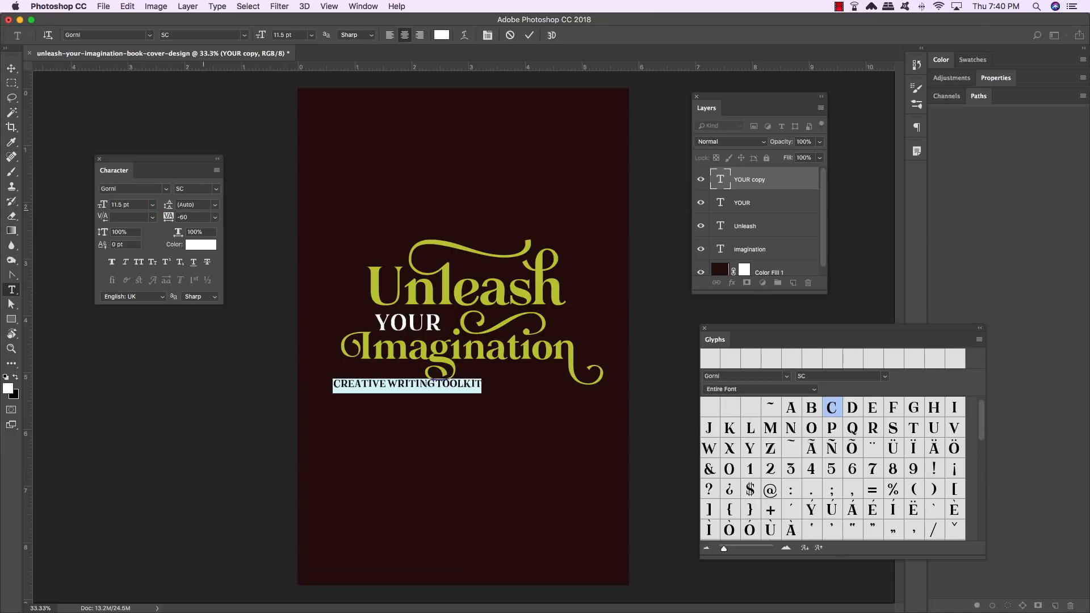
key("Return")
type("80")
key("Return")
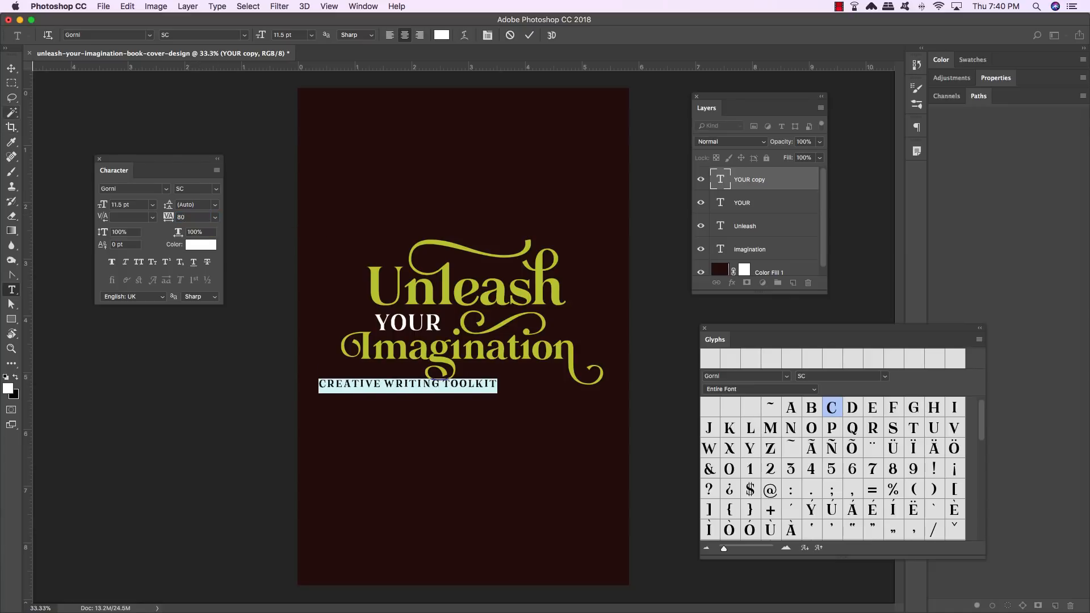
- Commit the "CREATIVE WRITING TOOLKIT" text and move it up and right so it sits directly beneath "Imagination"
left_click(11, 68)
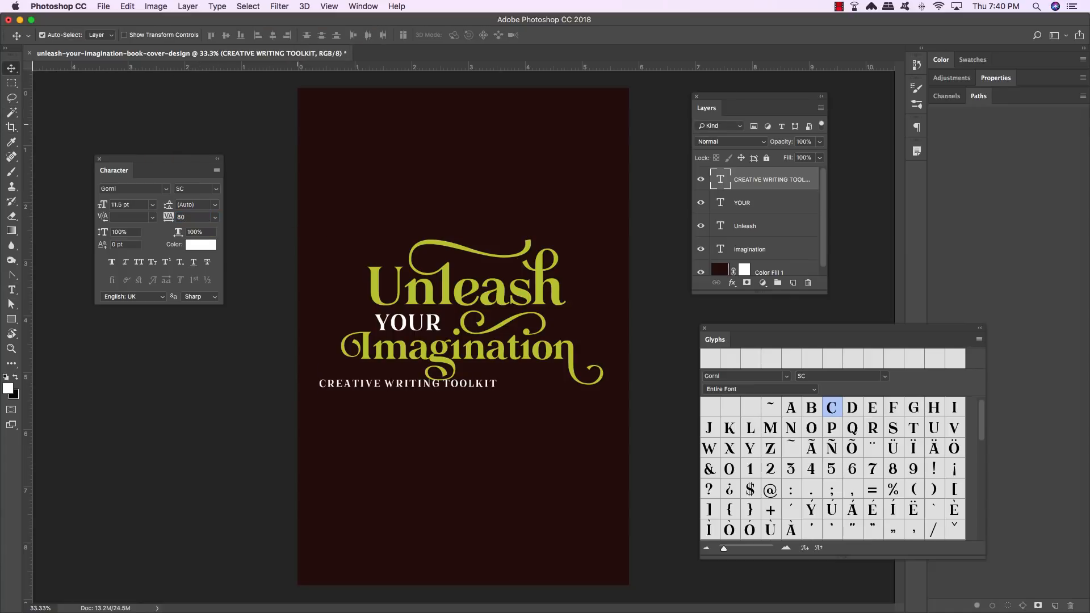
key("shift+Up")
key("shift+Up")
key("shift+Up")
key("shift+Up")
key("shift+Up")
key("shift+Up")
key("shift+Up")
key("shift+Up")
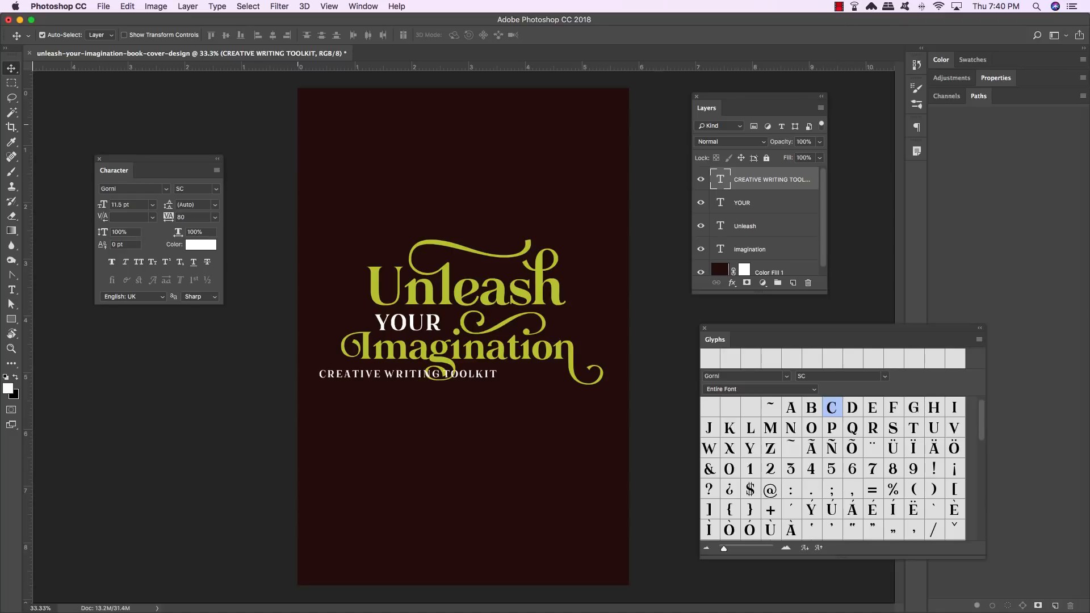
key("shift+Right")
key("shift+Right")
key("shift+Right")
key("shift+Right")
key("shift+Right")
key("shift+Right")
key("shift+Right")
key("shift+Right")
key("shift+Right")
key("shift+Right")
key("shift+Right")
key("shift+Right")
key("shift+Right")
key("shift+Right")
key("shift+Right")
key("shift+Right")
key("shift+Right")
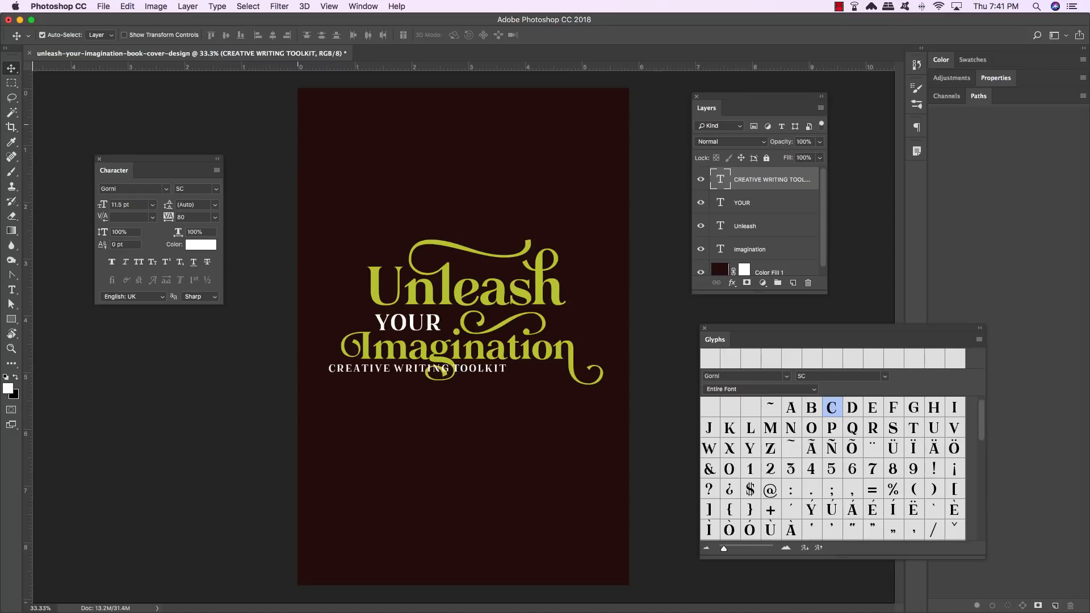
key("shift+Right")
key("shift+Right")
key("shift+Right")
key("shift+Right")
key("shift+Right")
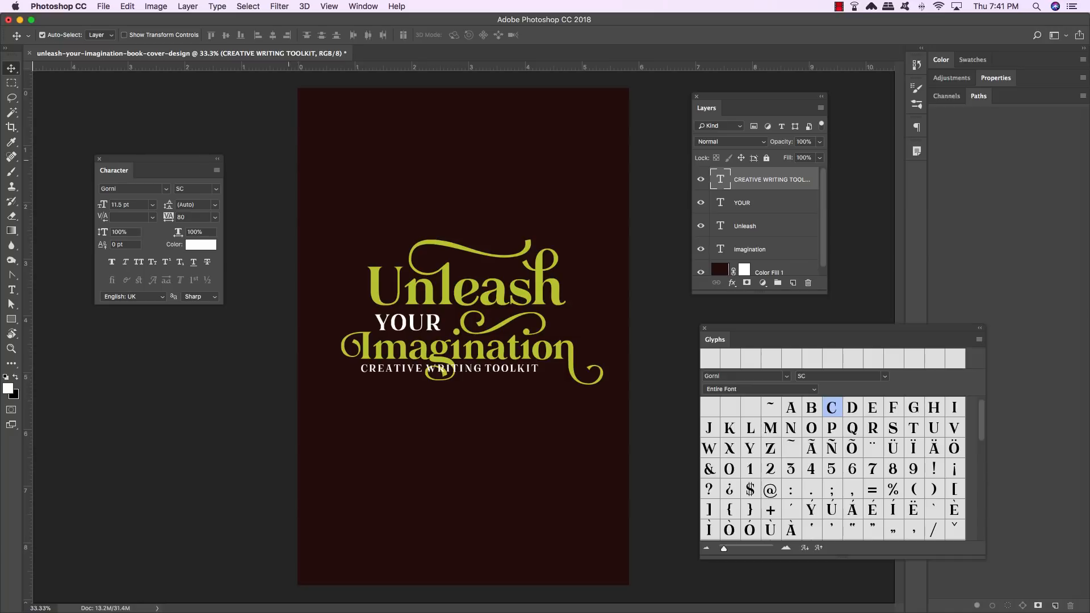
- Add spaces between "CREATIVE" and "WRITING" and shift the line right so the descending swash of the "g" falls in the gap
key("t")
left_click(448, 369)
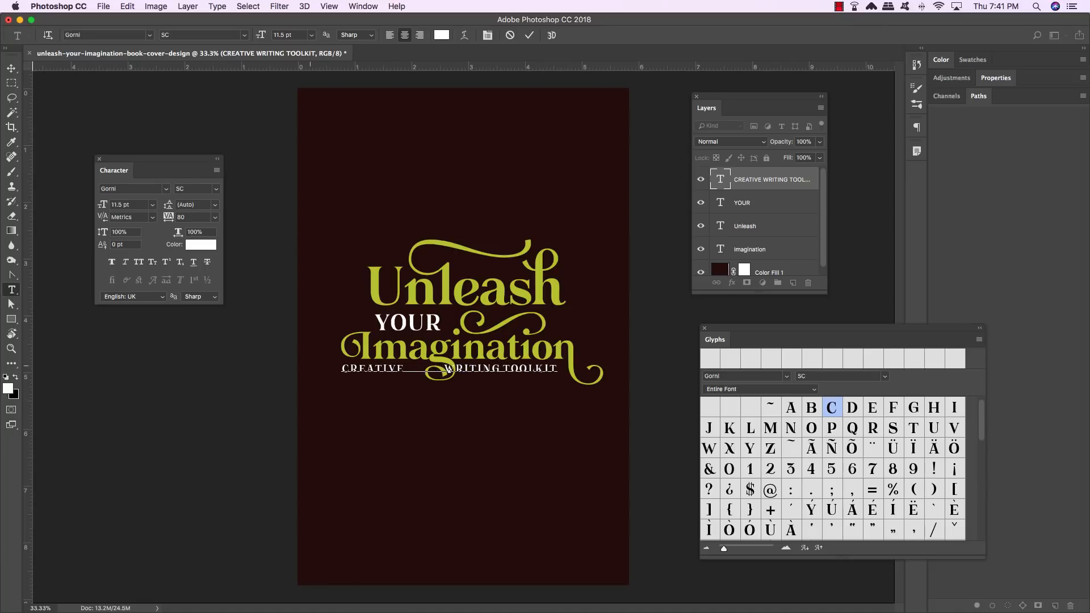
left_click(11, 68)
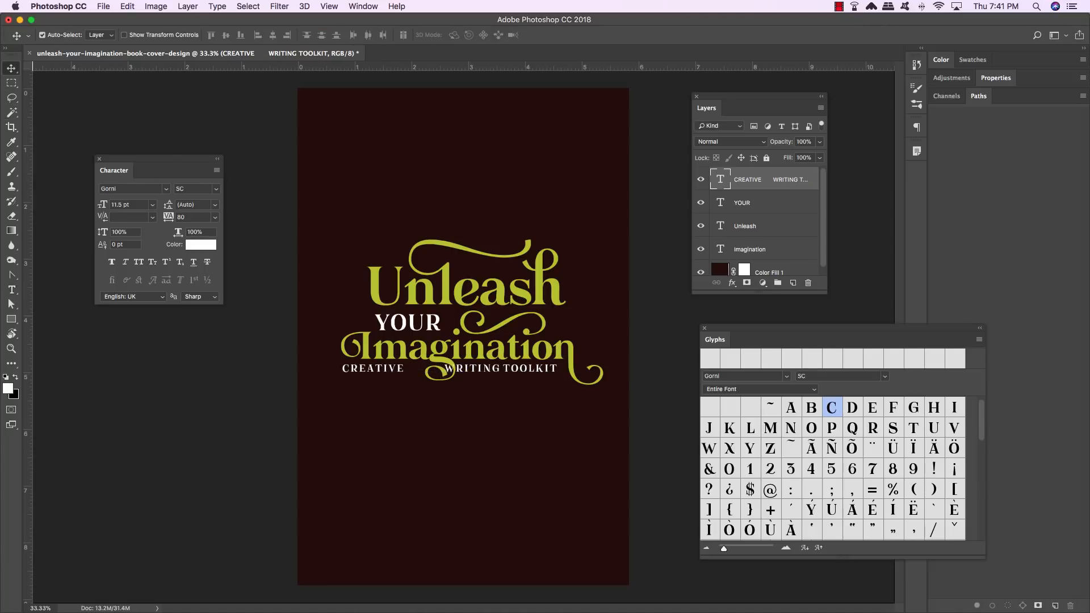
key("shift+Right")
key("shift+Right")
key("shift+Right")
key("shift+Right")
key("shift+Right")
key("shift+Right")
key("shift+Right")
key("shift+Right")
key("shift+Right")
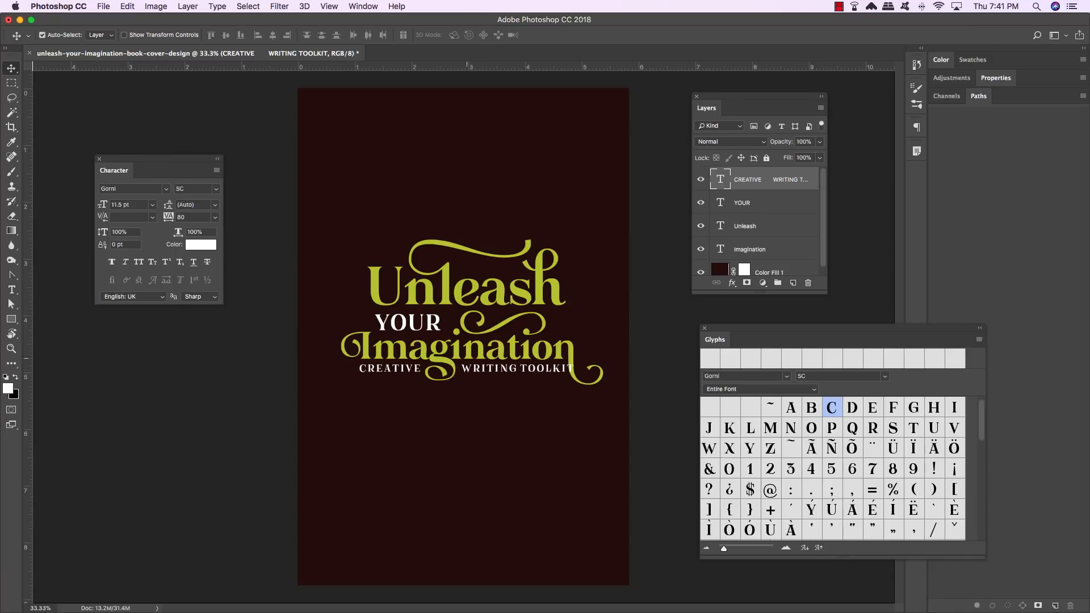
- Fine-tune the spacing between "CREATIVE" and "WRITING" around the swash and commit the text
key("t")
left_click(466, 369)
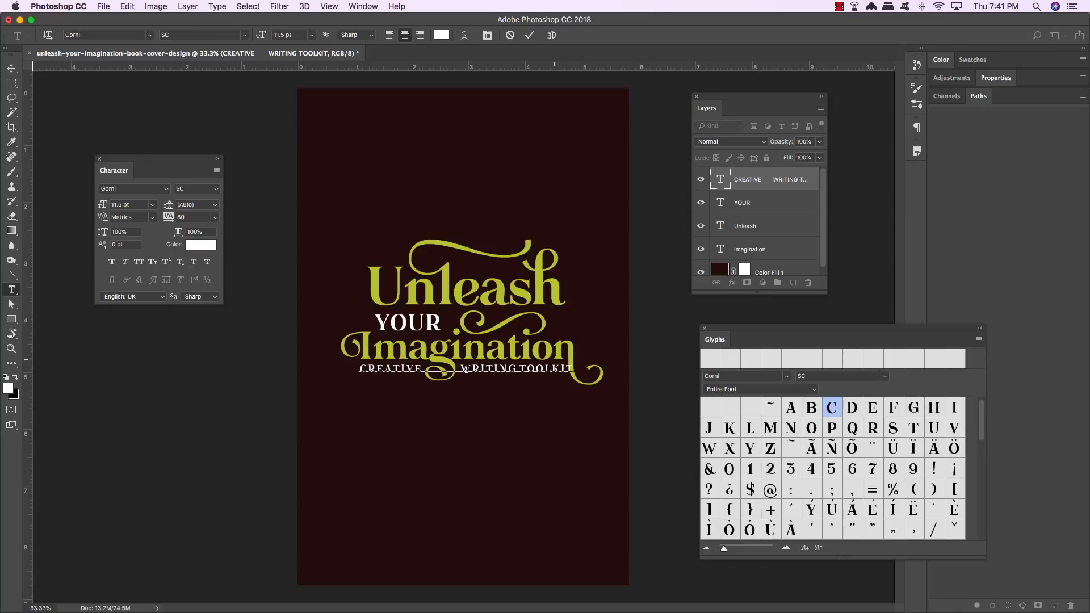
left_click(11, 68)
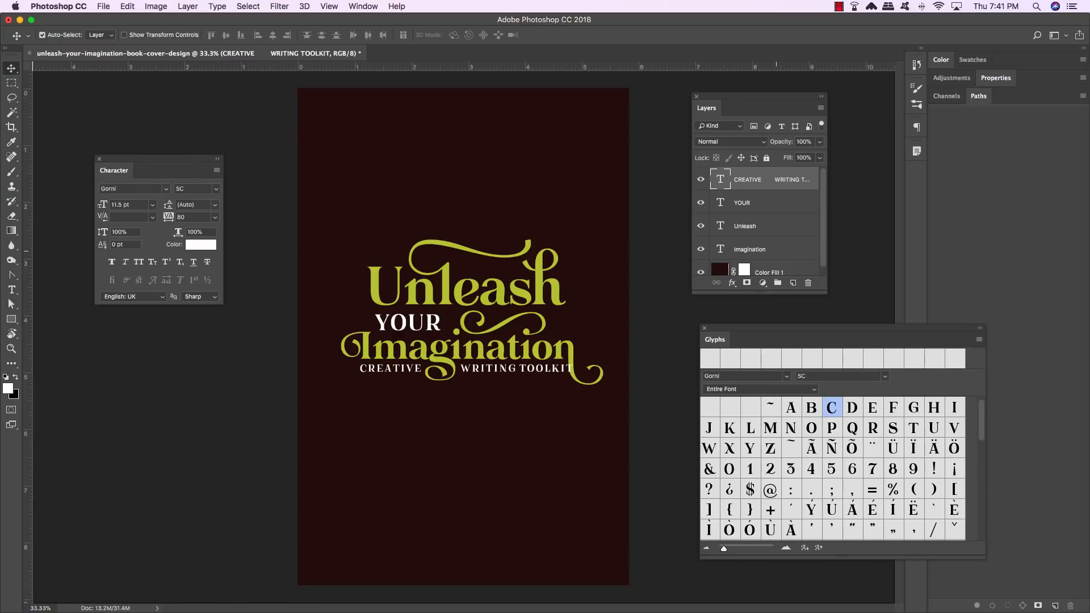
- Scale the "Imagination" text layer up proportionally to a font size of 46.79 pt
left_click(776, 250)
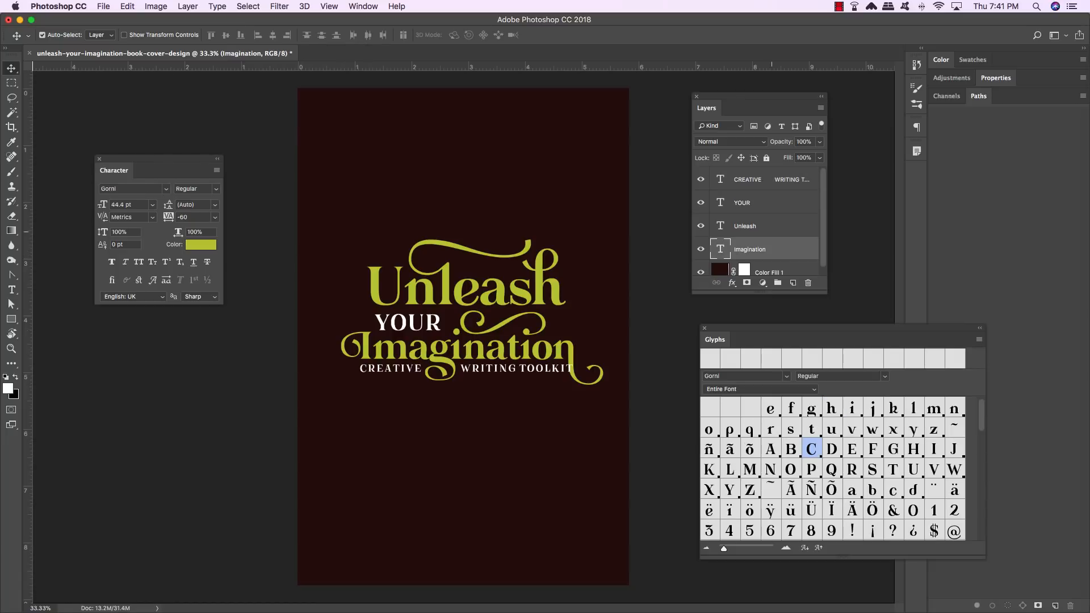
key("super+t")
left_click_drag(603, 389, 617, 393)
key("Return")
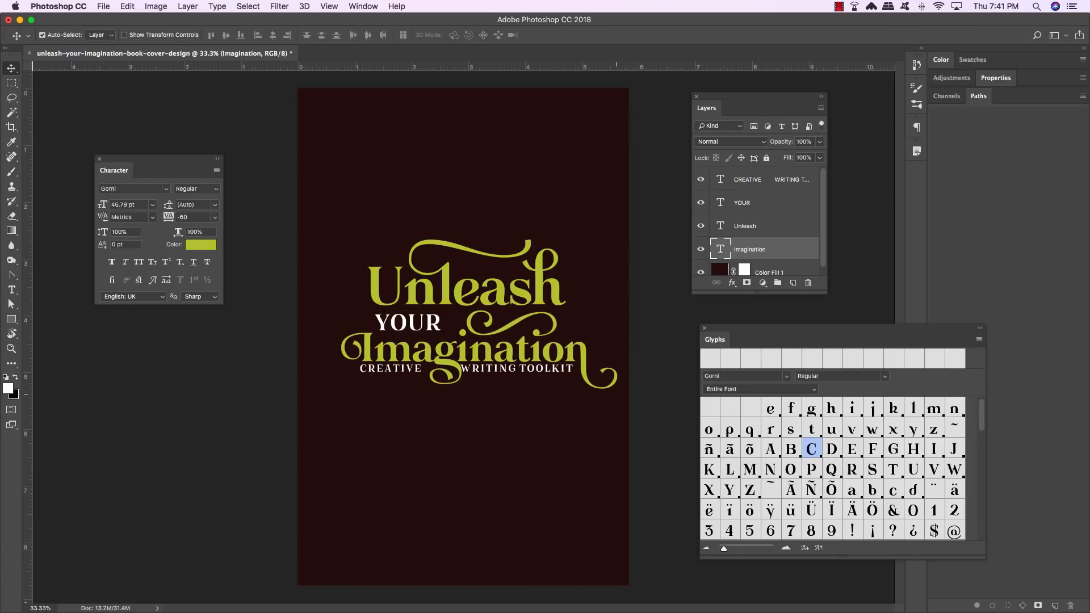
- Nudge "Imagination" slightly upward to clear the "CREATIVE WRITING TOOLKIT" line, fine-tuning it back down a touch
key("Up")
key("Up")
key("Up")
key("Up")
key("Up")
key("Up")
key("Up")
key("Up")
key("Up")
key("Up")
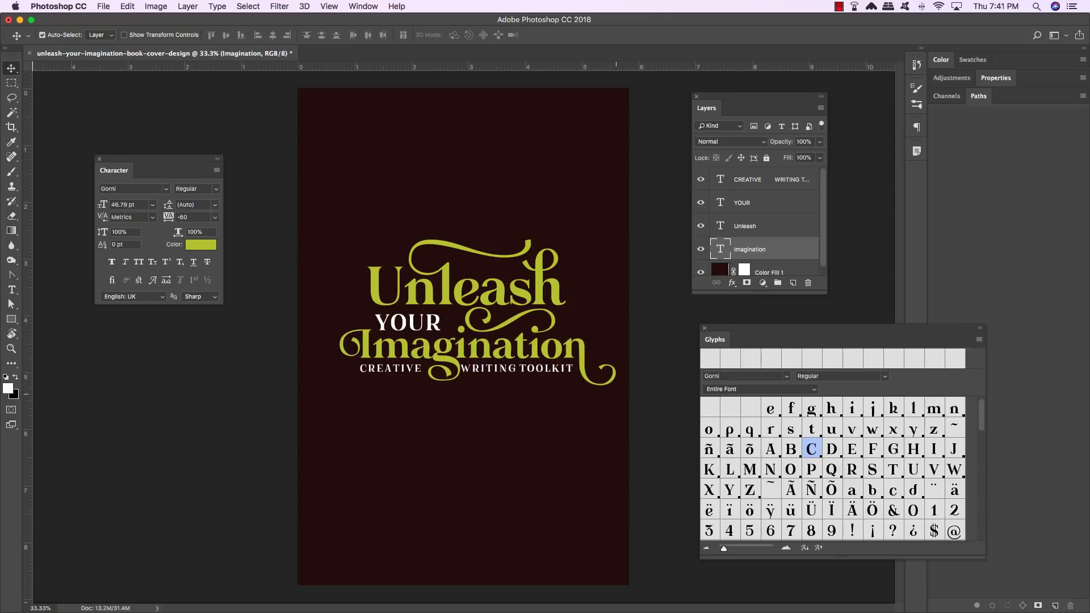
key("Down")
key("Down")
key("Down")
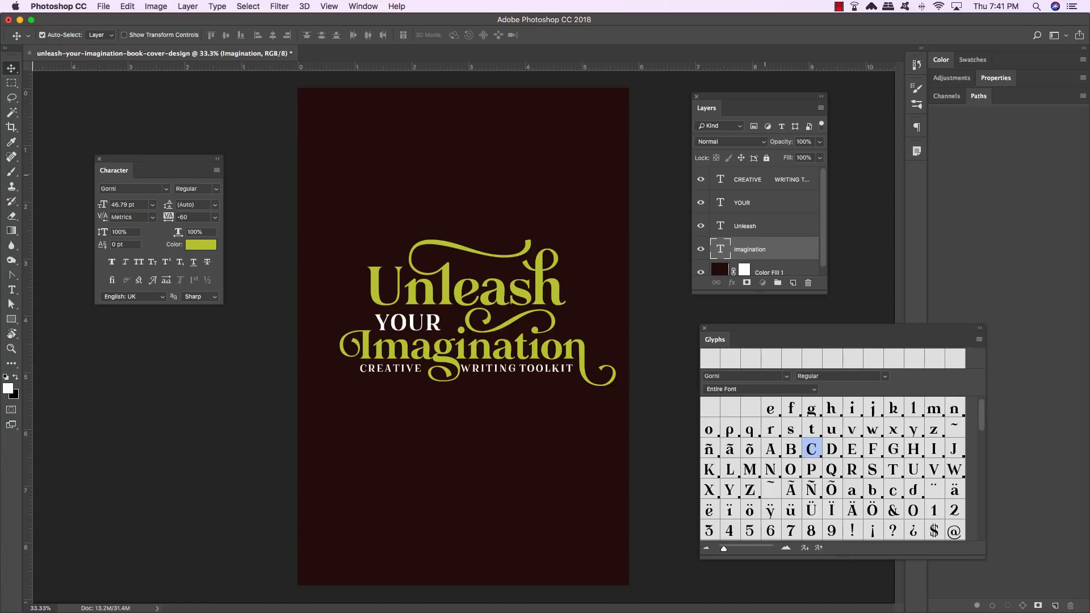
- Widen the gap between "CREATIVE" and "WRITING" a little more and nudge the line right to center the gap on the swash
left_click(765, 176)
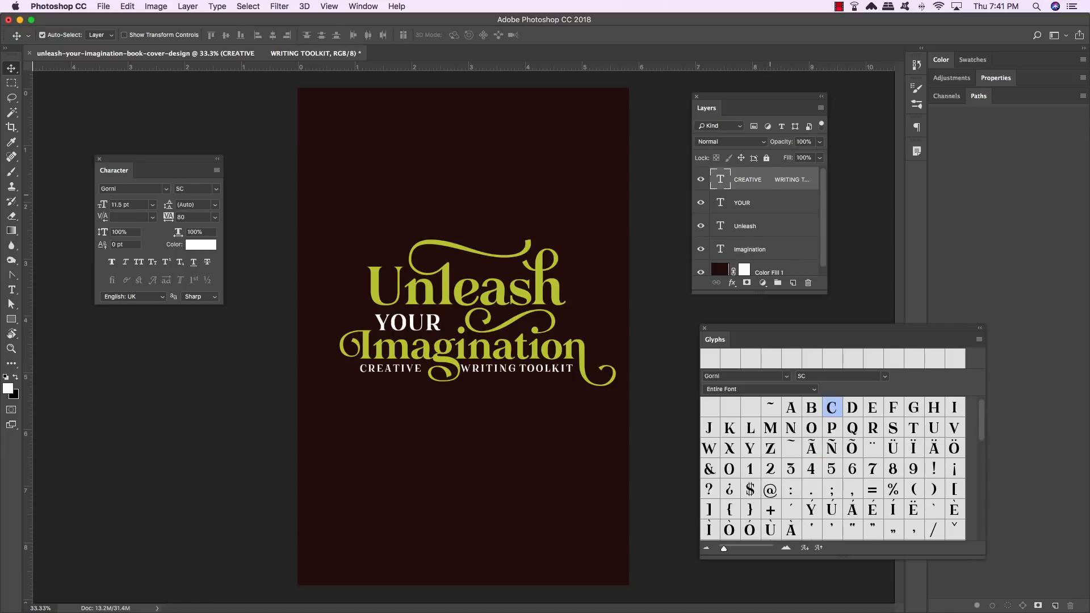
key("t")
left_click(501, 369)
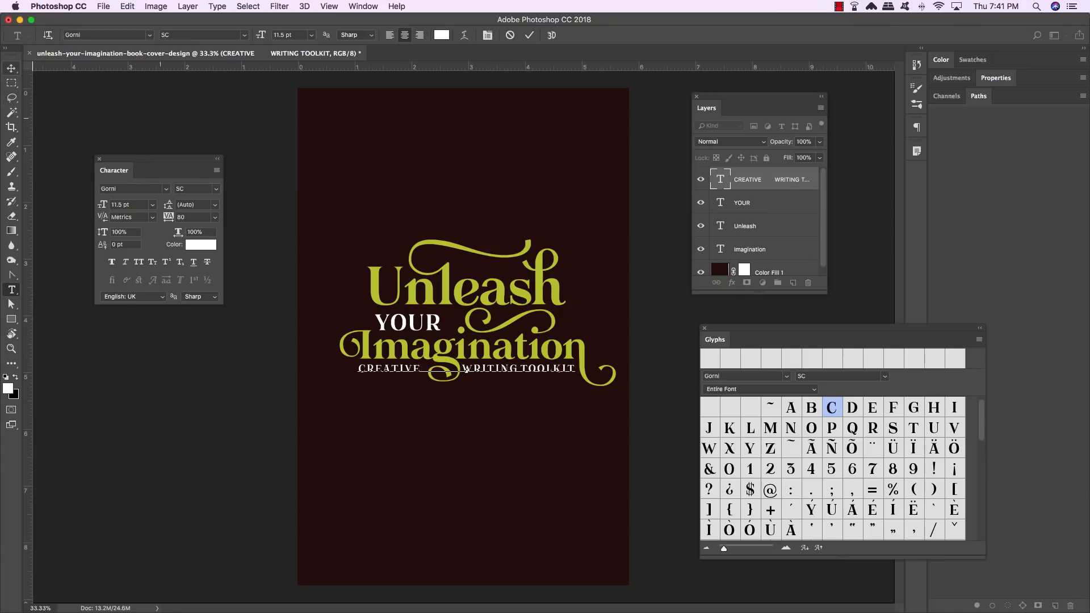
left_click(12, 68)
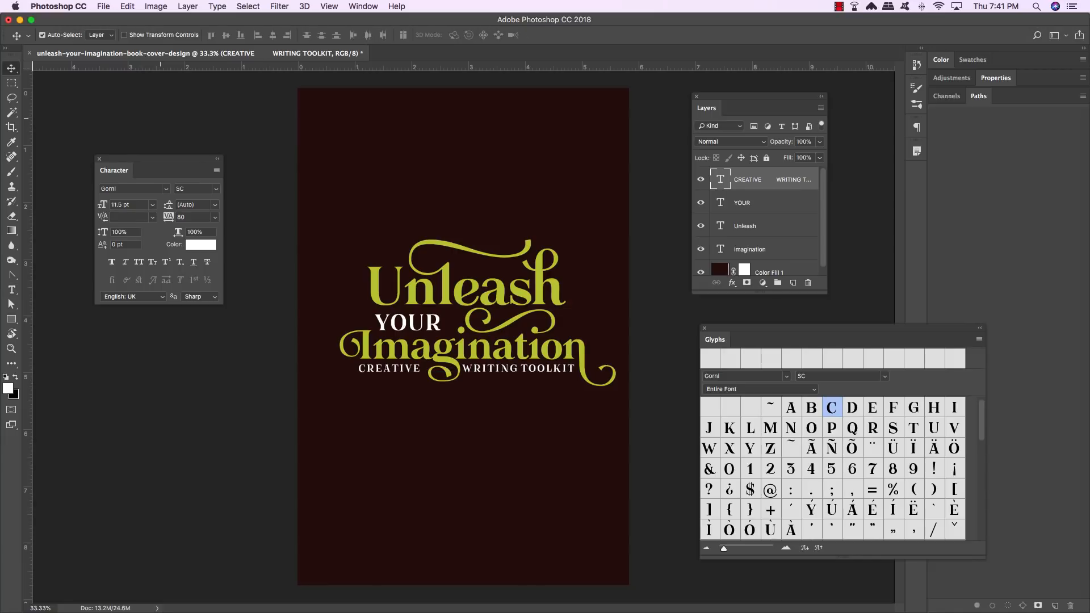
key("Right")
key("Right")
key("Right")
key("Right")
key("Right")
key("Right")
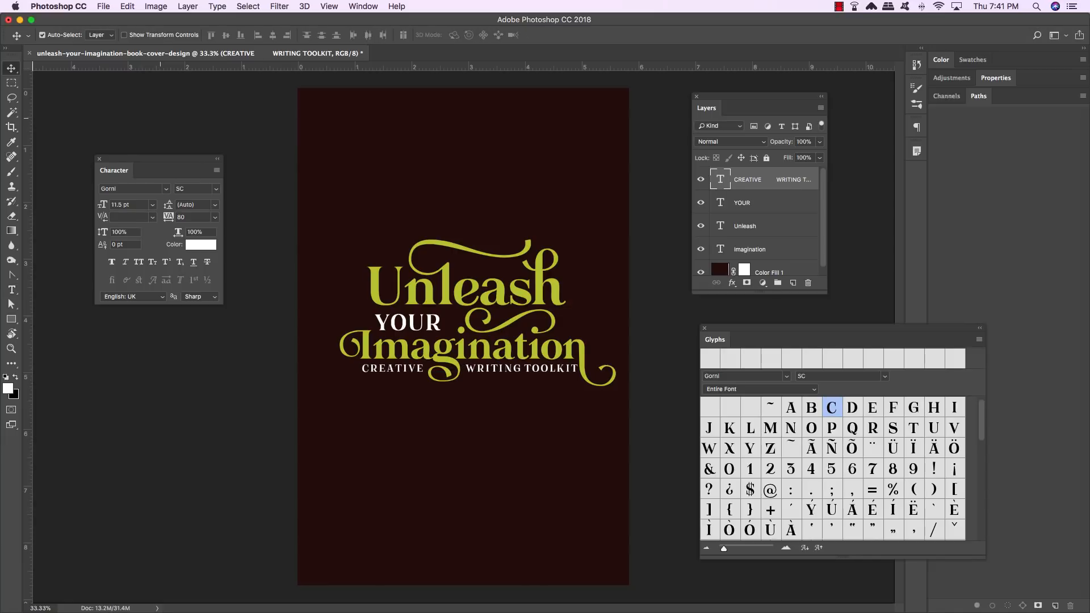
key("Left")
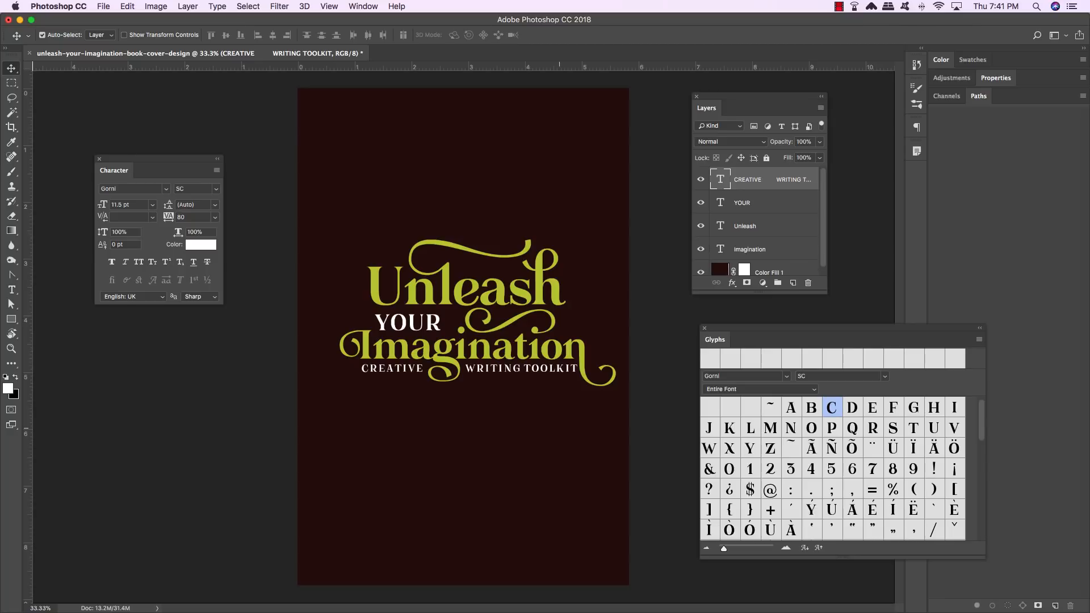
- Set the tracking of the whole "CREATIVE WRITING TOOLKIT" line to 40 and commit the text
key("t")
left_click(504, 369)
key("super+a")
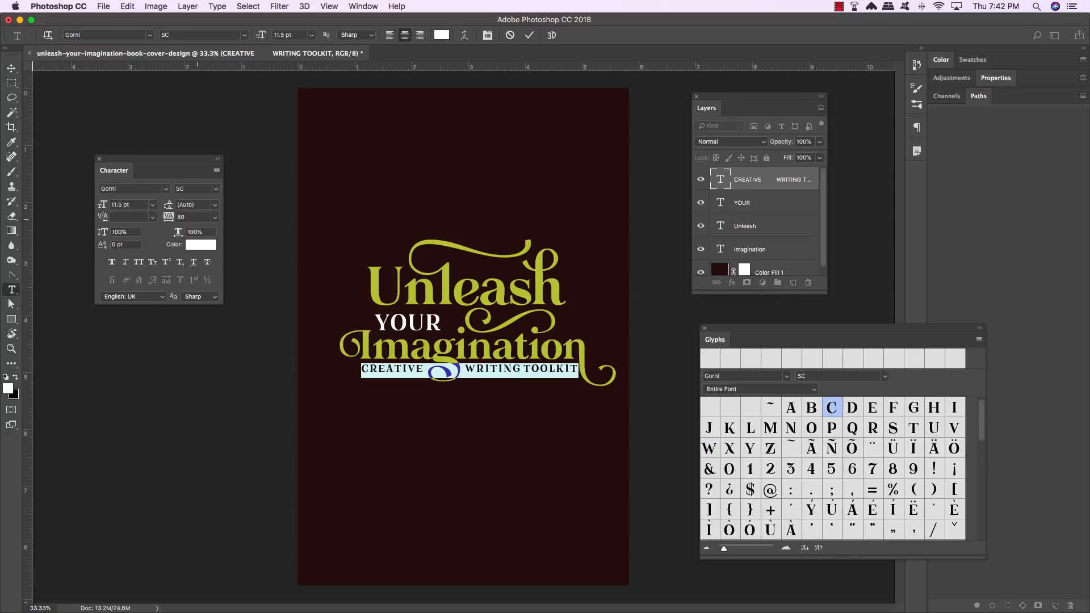
key("alt+Left")
left_click(171, 220)
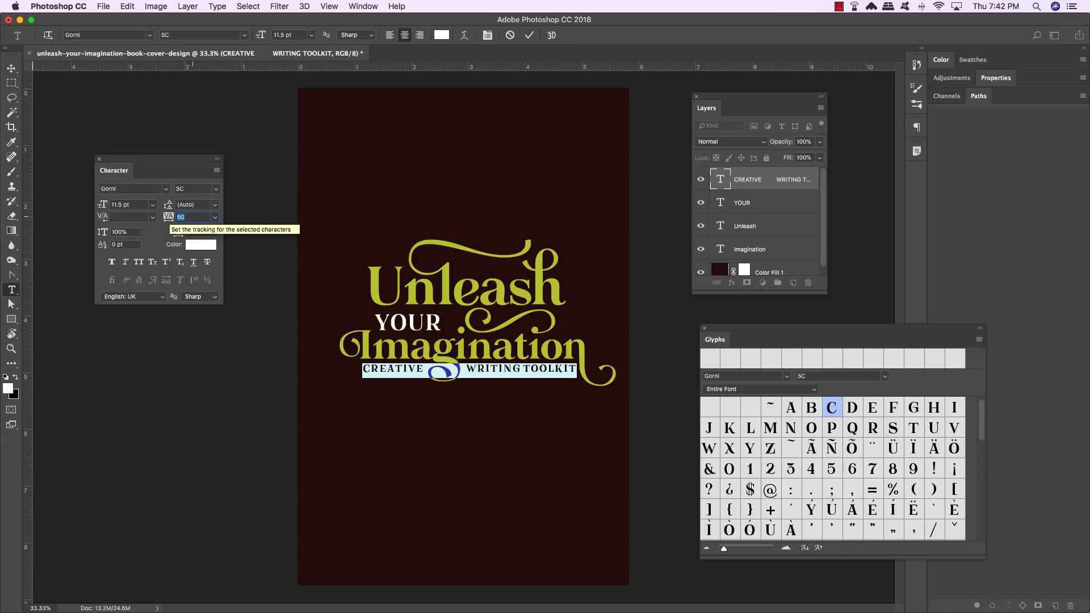
type("4")
key("Return")
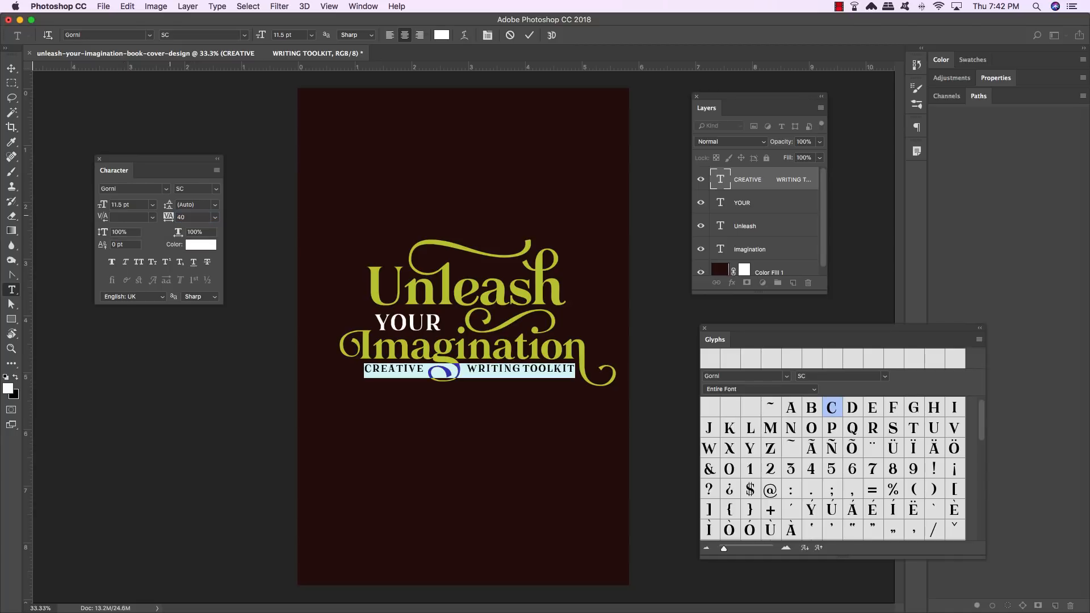
left_click(11, 68)
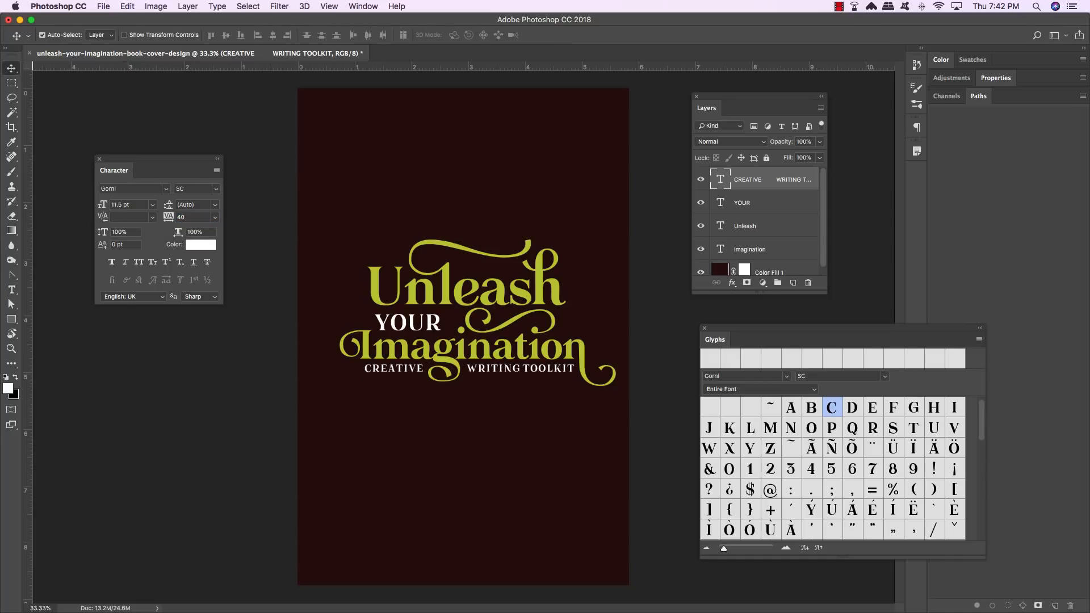
- Nudge the "CREATIVE WRITING TOOLKIT" line slightly left and down to balance it around the swash
key("Left")
key("Left")
key("Left")
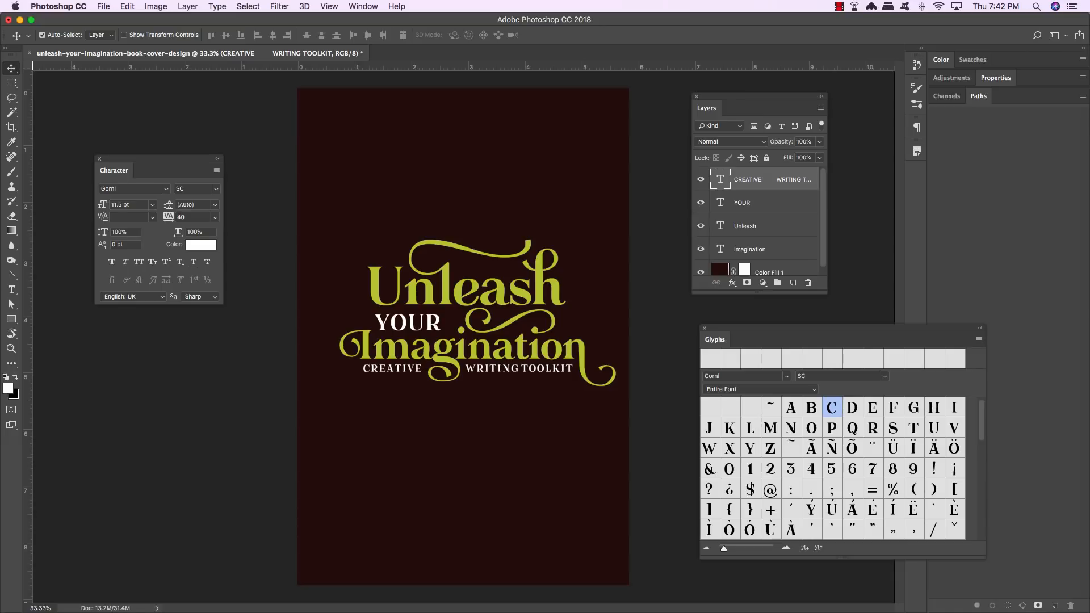
key("Up")
key("Up")
key("Down")
key("Down")
- Duplicate the "CREATIVE WRITING TOOLKIT" layer and move the copy straight down to a Y position of about 1810 px
key("super")
key("super+j")
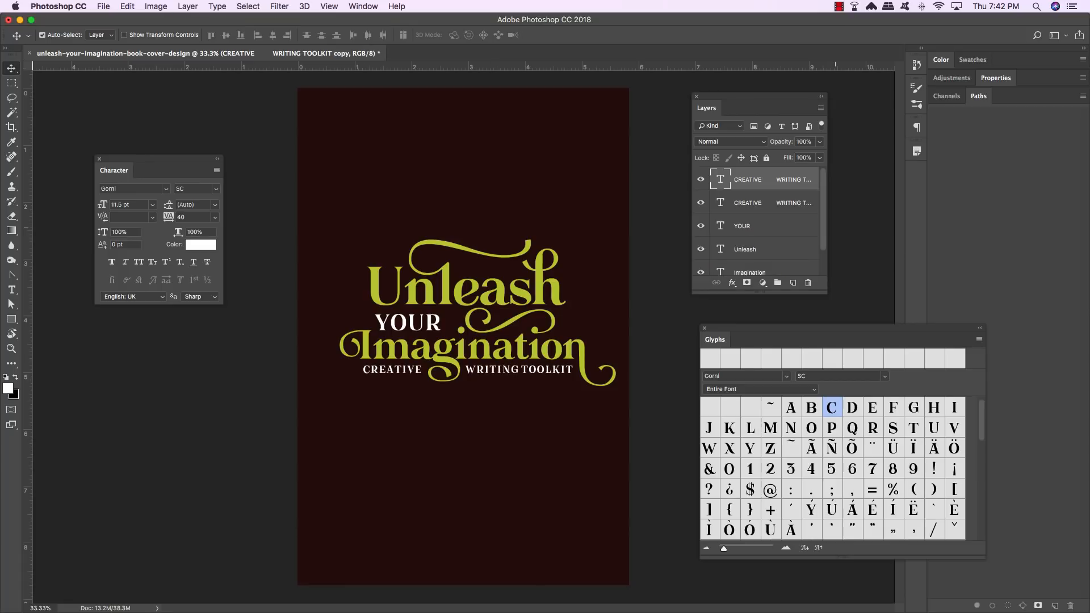
key("super+t")
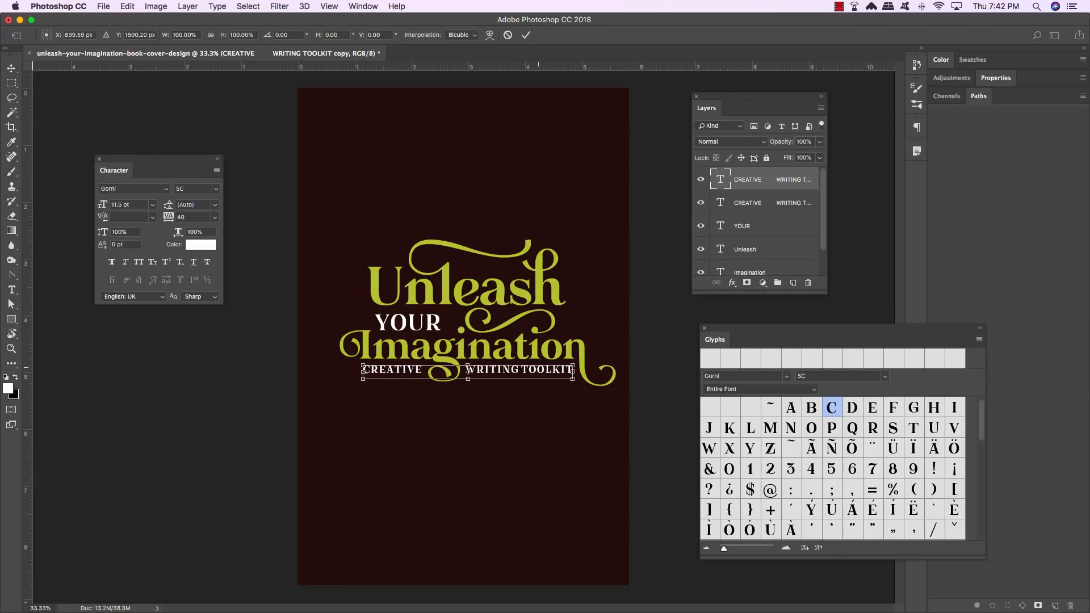
left_click_drag(467, 369, 468, 428)
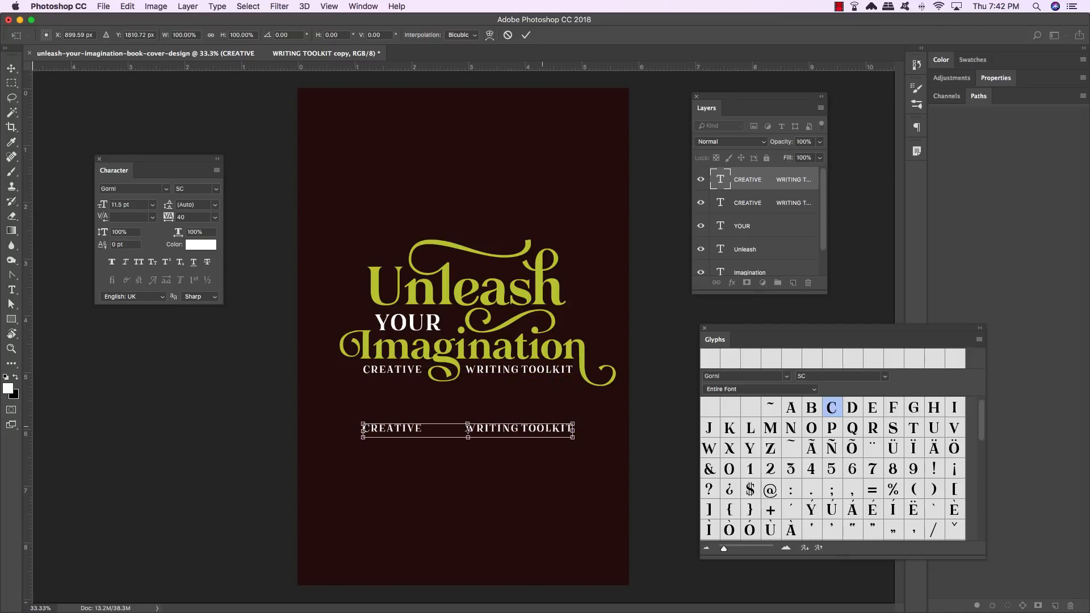
key("Return")
- Change the font of the lower "CREATIVE WRITING TOOLKIT" copy to Avenir Book
key("t")
triple_click(542, 428)
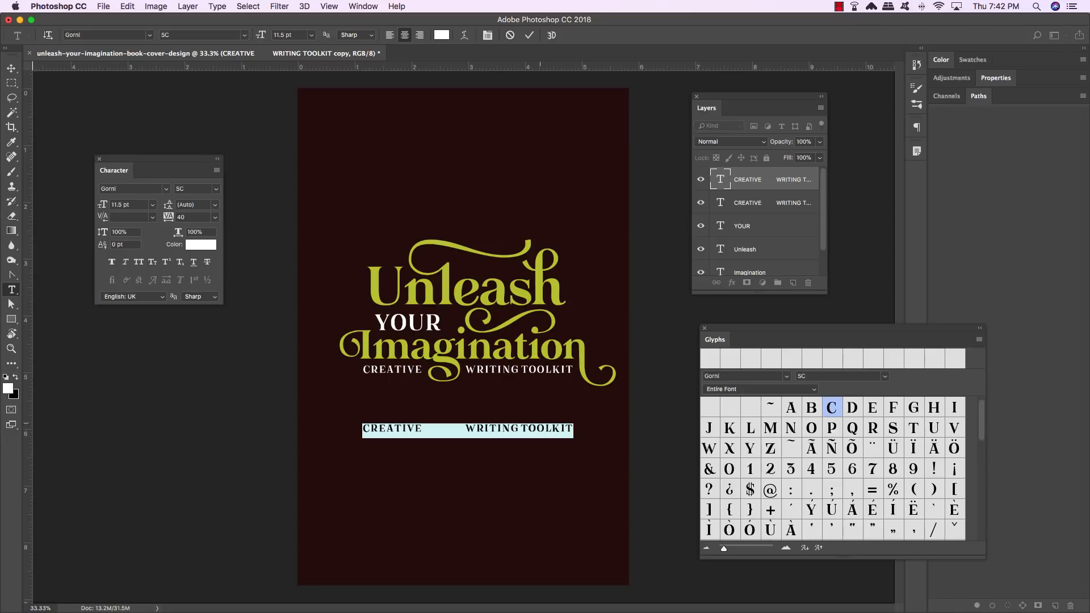
left_click(130, 190)
type("avenir")
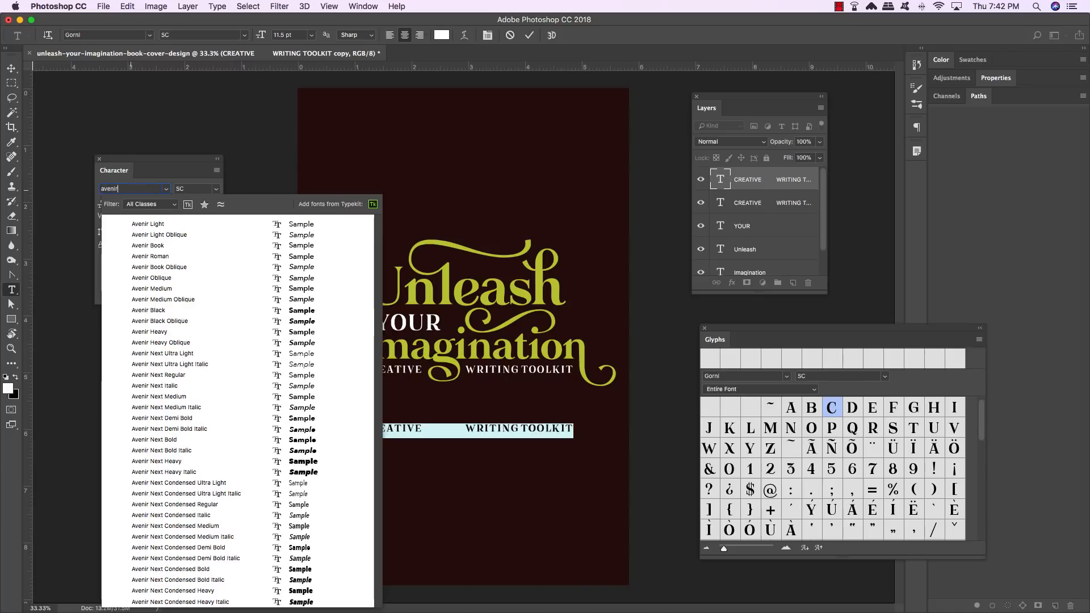
key("Down")
key("Up")
key("Up")
key("Up")
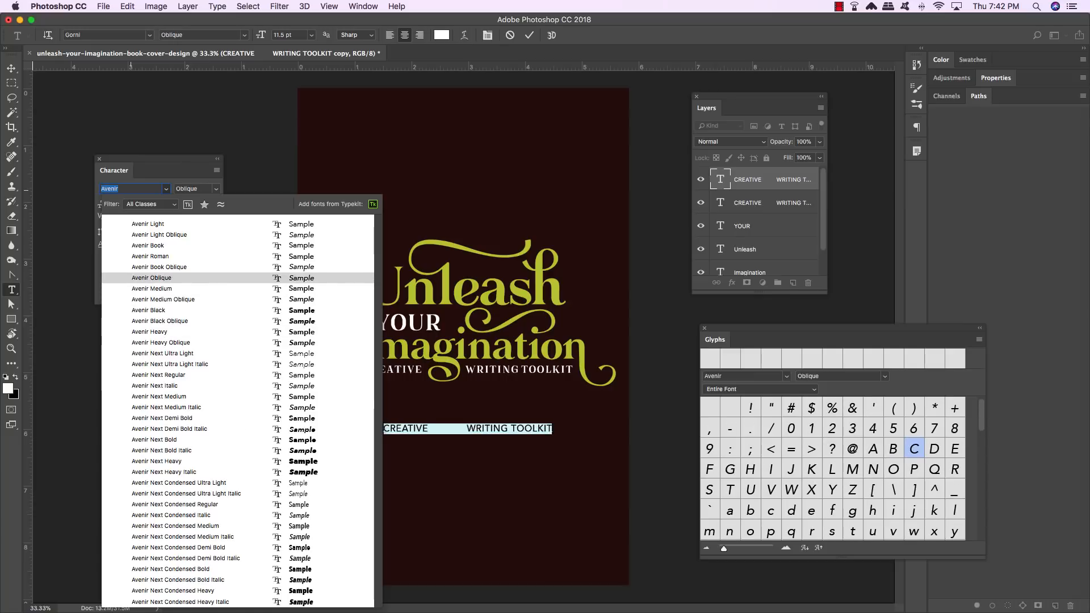
key("Up")
key("Up")
key("Up")
key("Return")
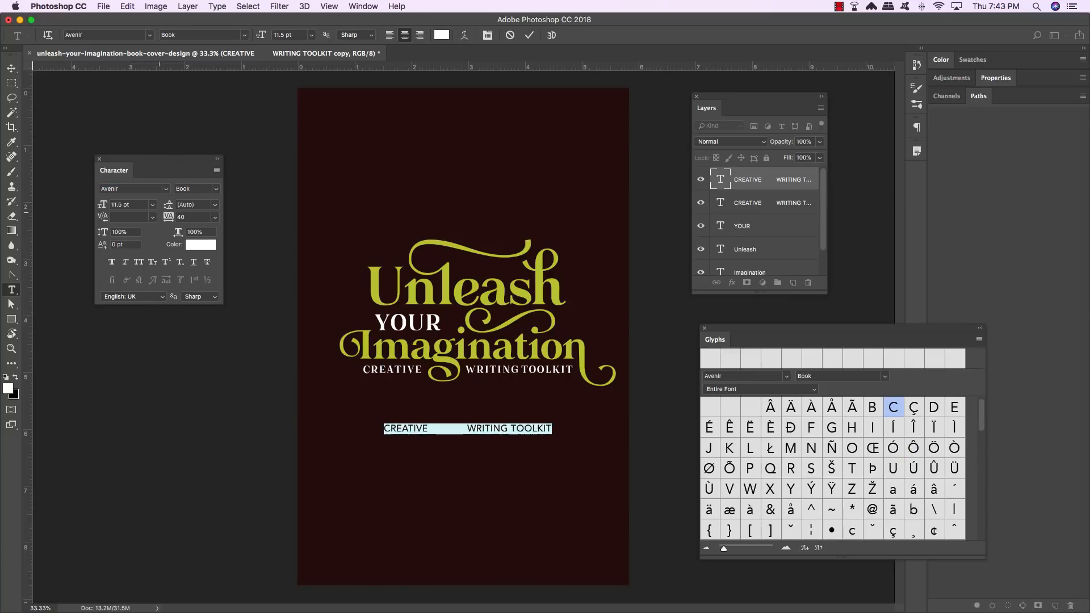
- Set the lower text line to a font size of 9 pt and a tracking of -20
type("9")
key("Return")
double_click(197, 218)
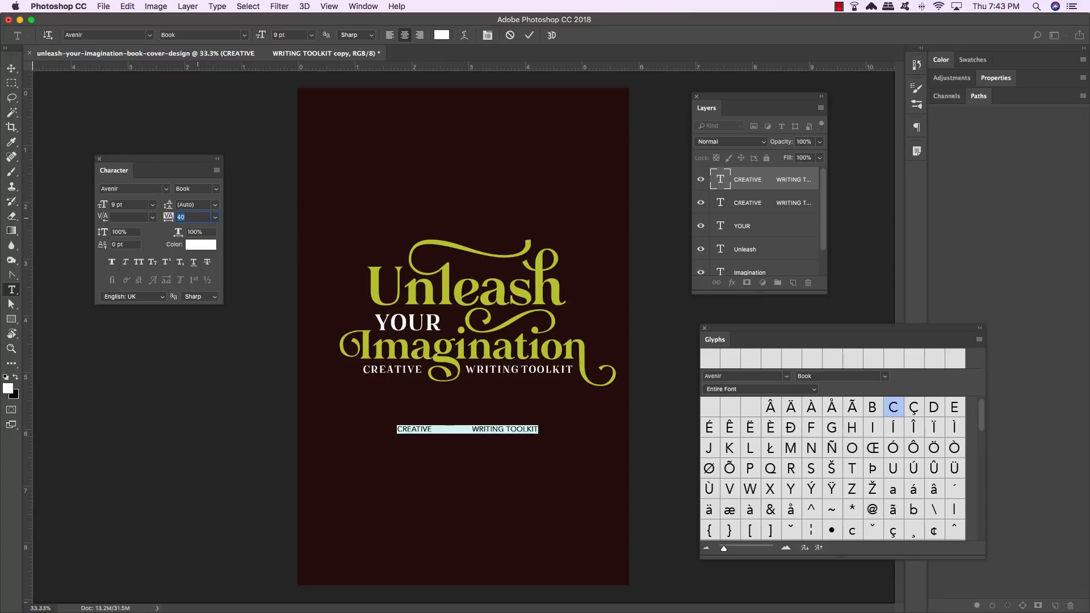
type("-20")
key("Return")
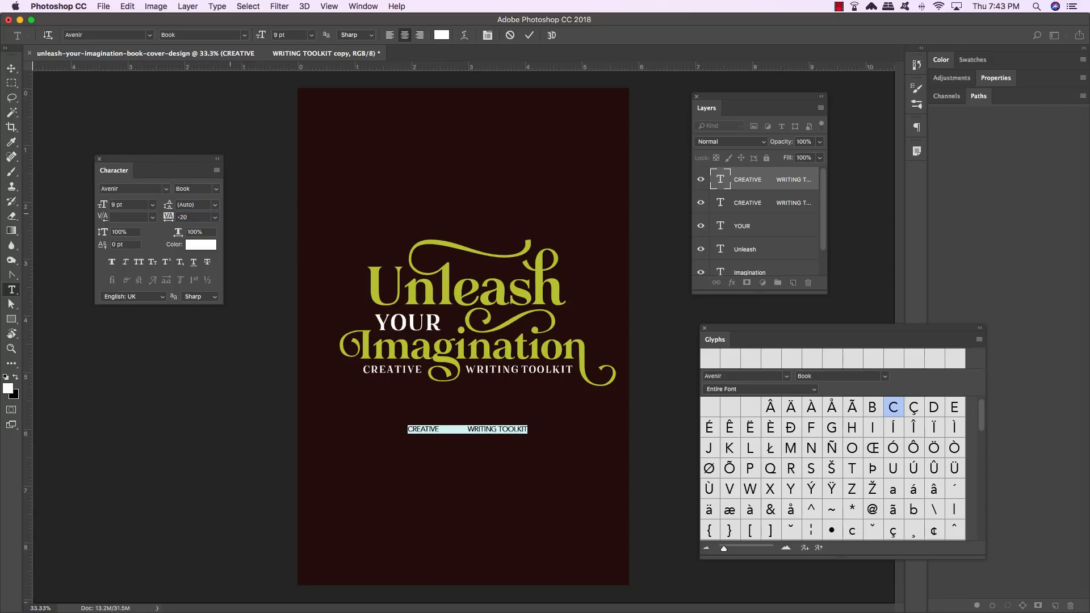
- Replace the lower line's text with the two-line blurb "Including over 500 different story elements, snippets and / imaginative concepts to help get your creativity flowing!"
type("Including")
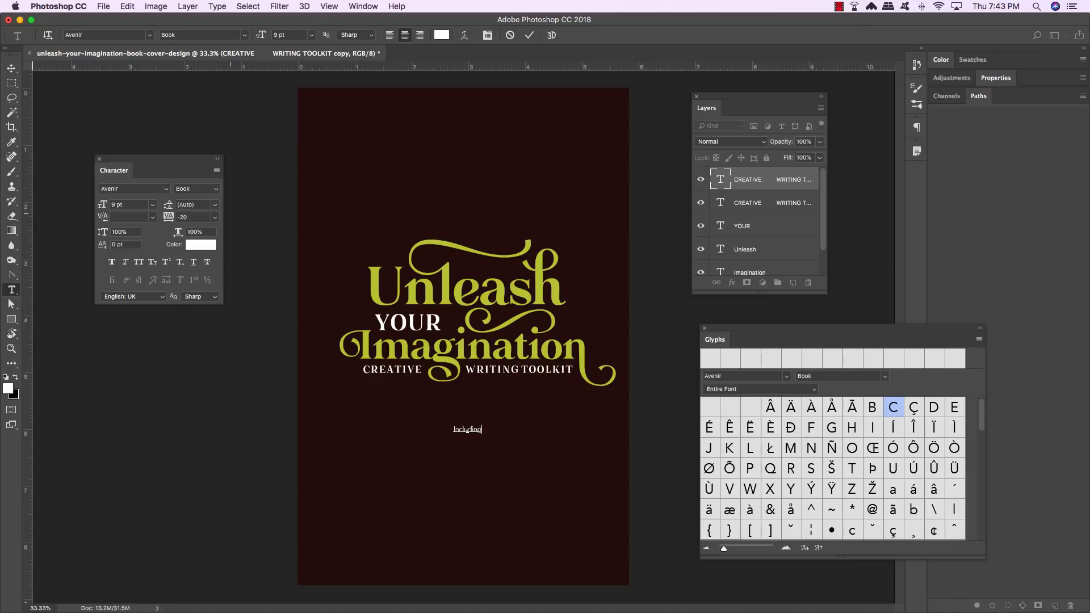
type("over 500 different story elements")
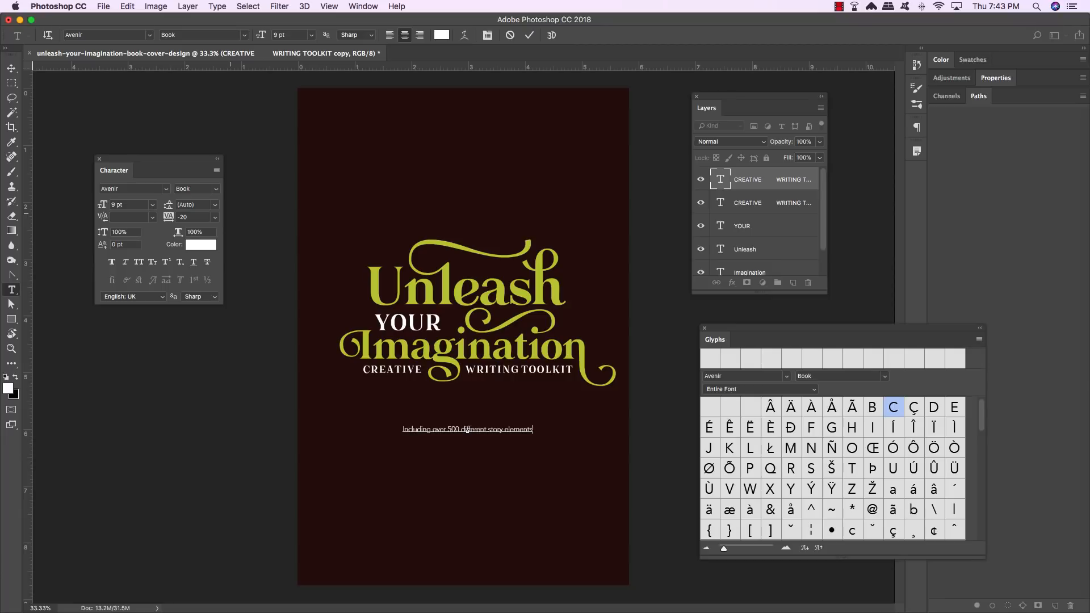
type(", snippets and")
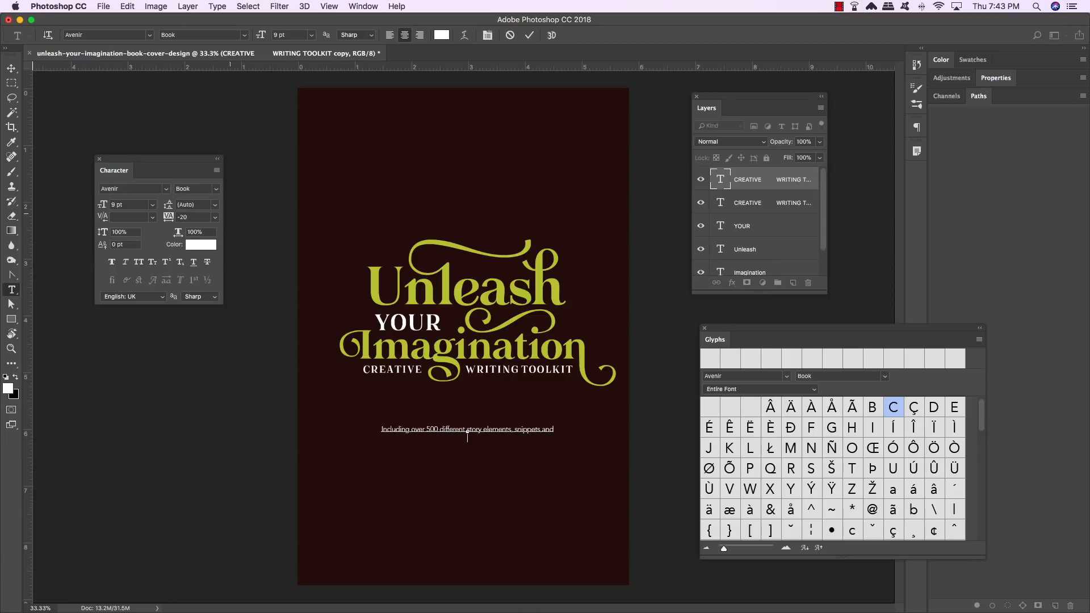
type(" imaginative")
type(" cond")
type("epts to h")
type("elp get you")
type("r cr")
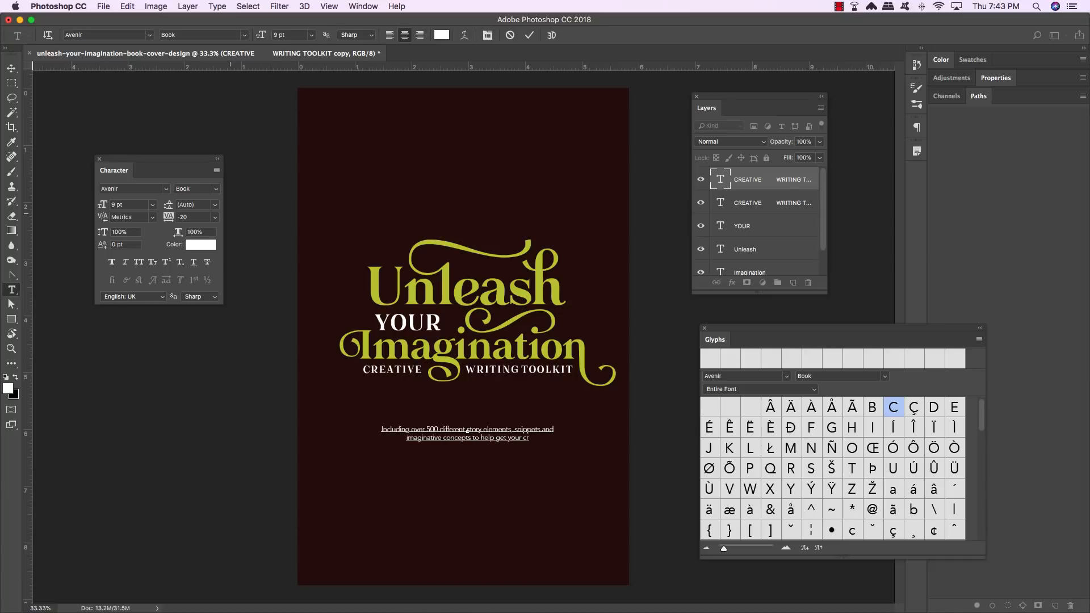
type("eativity flowing!")
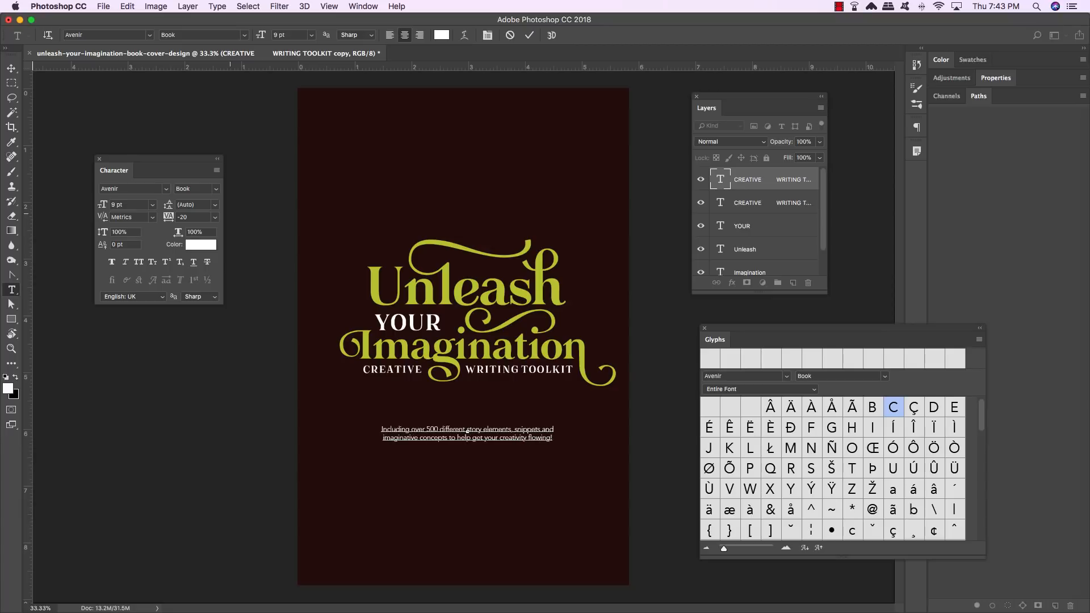
- Set the leading of the whole two-line blurb to 15 pt
key("super+a")
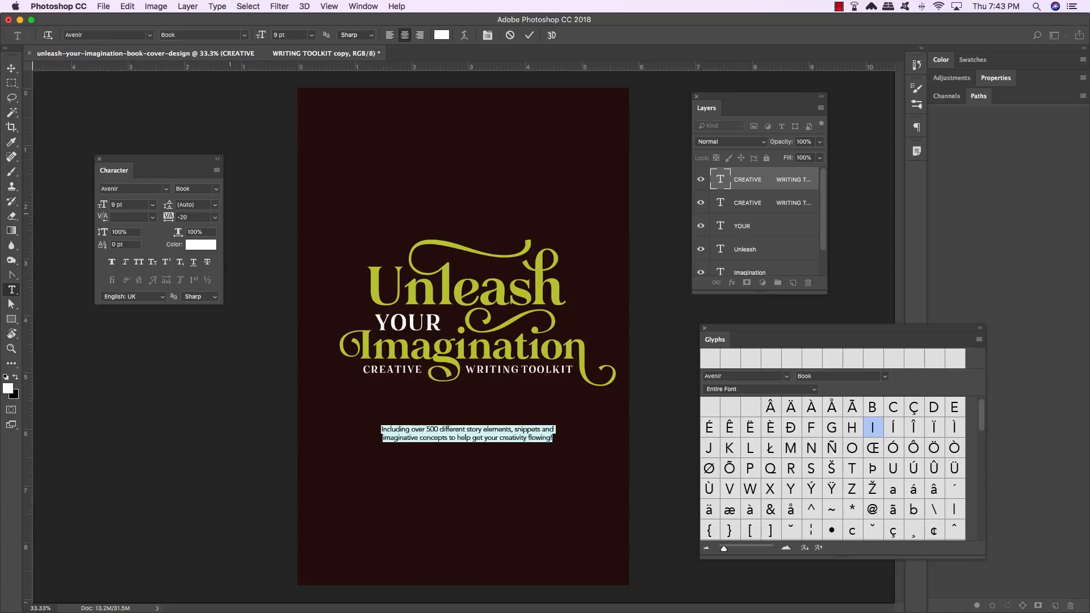
key("alt+Down")
key("alt+Down")
key("alt+Down")
key("alt+Down")
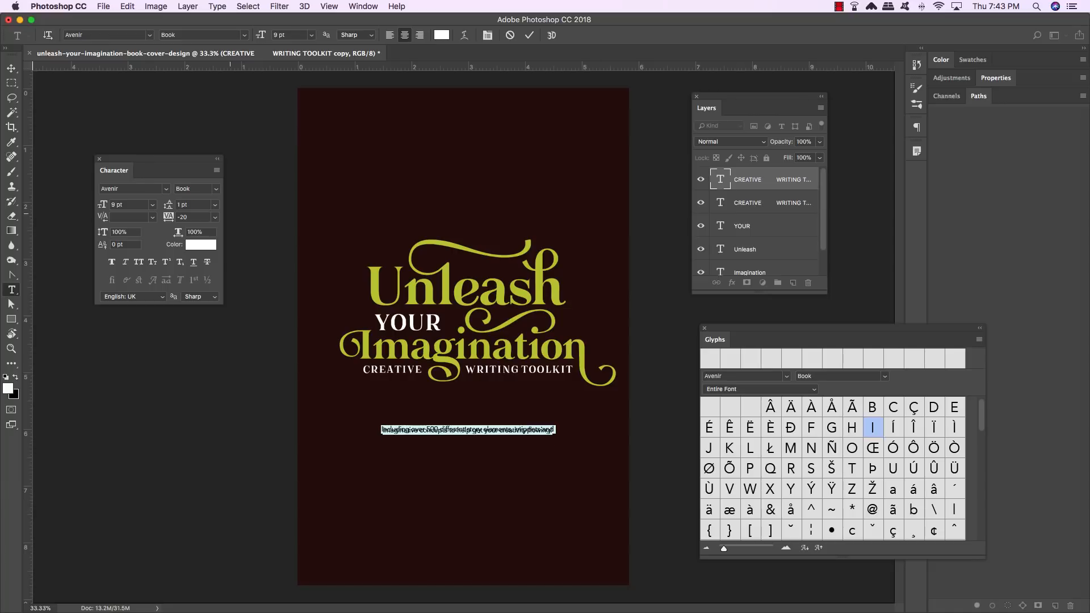
key("alt+Down")
key("alt+Down")
key("alt+Down")
key("alt+Down")
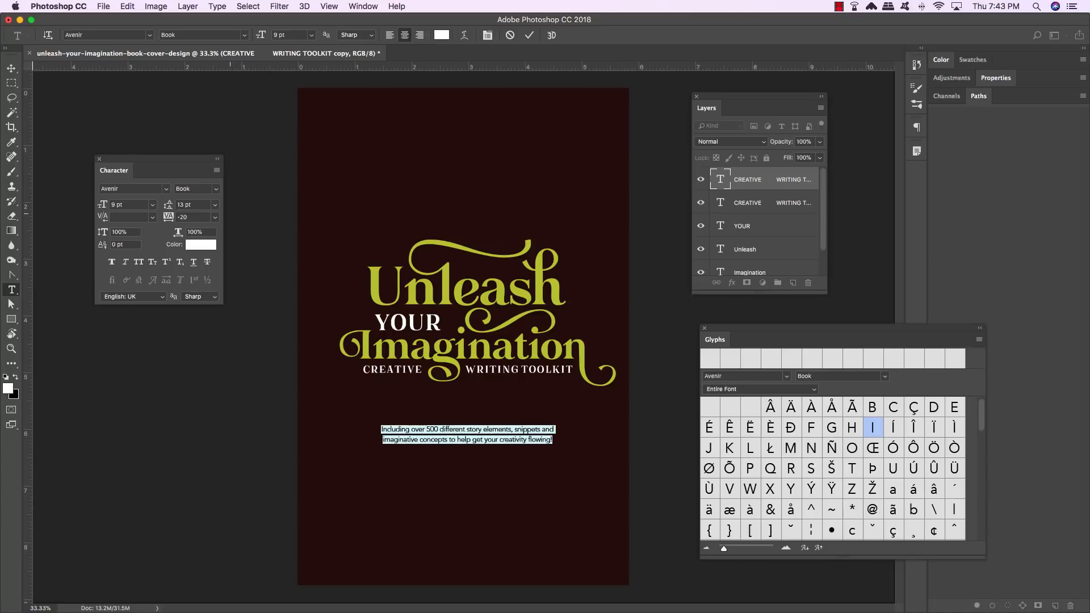
key("alt+Down")
key("alt+Down")
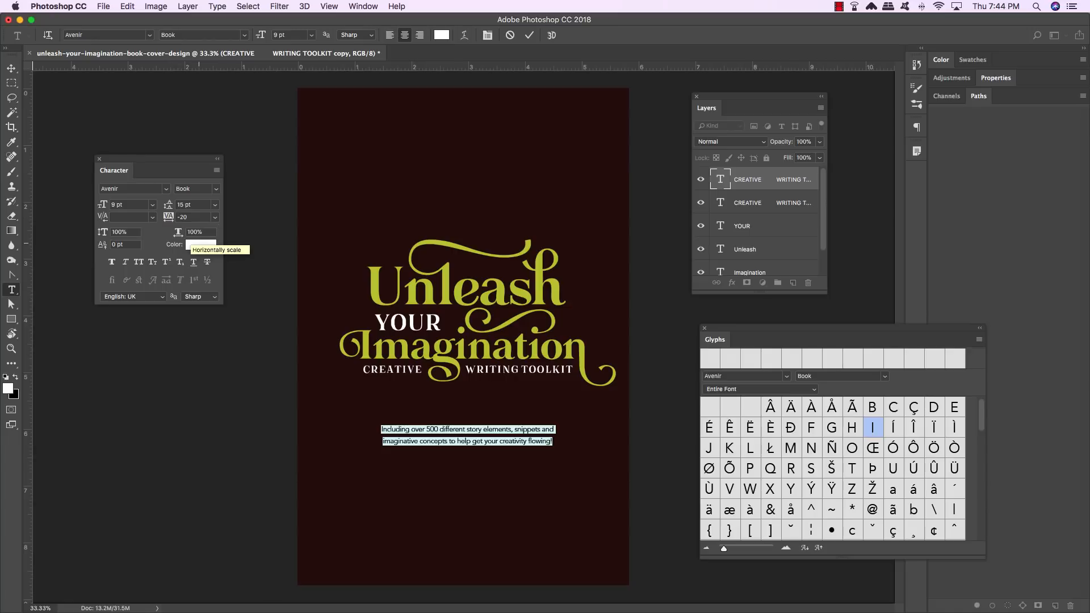
- Change the blurb's text colour to green #196C4a
left_click(201, 244)
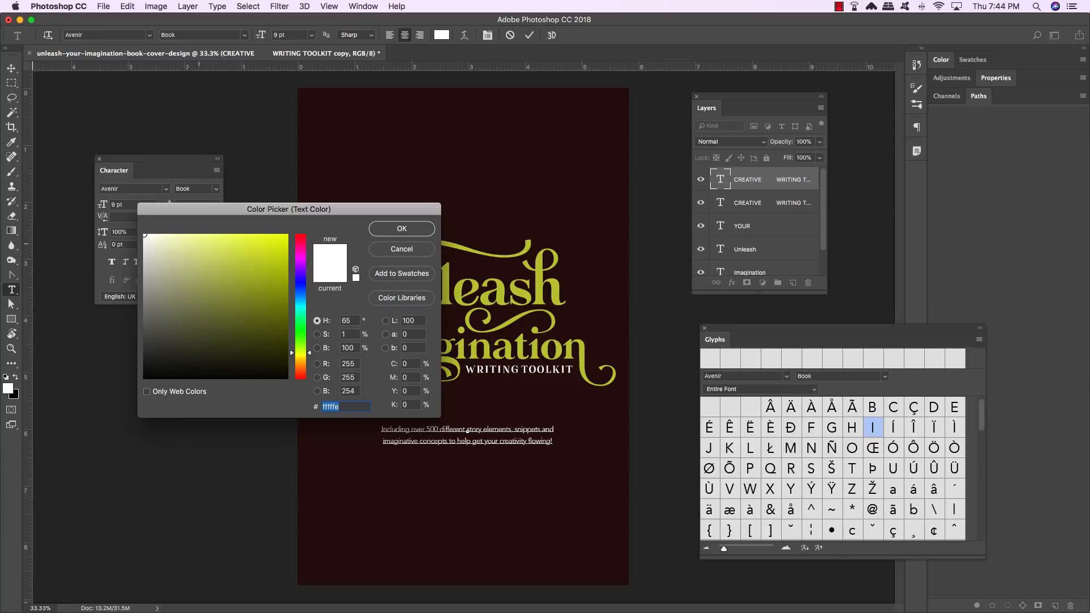
type("1")
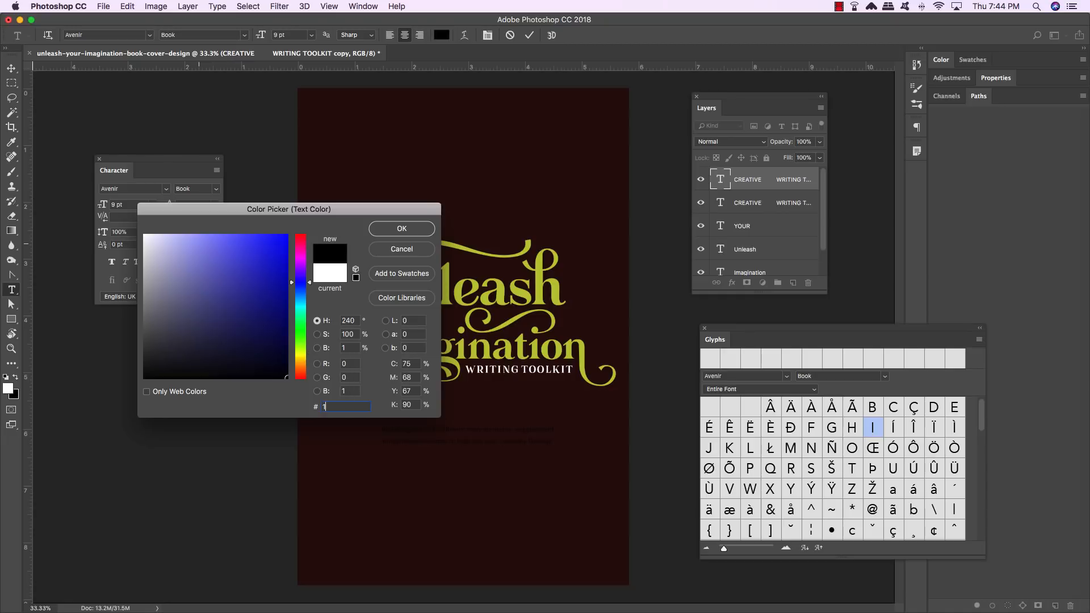
type("96C")
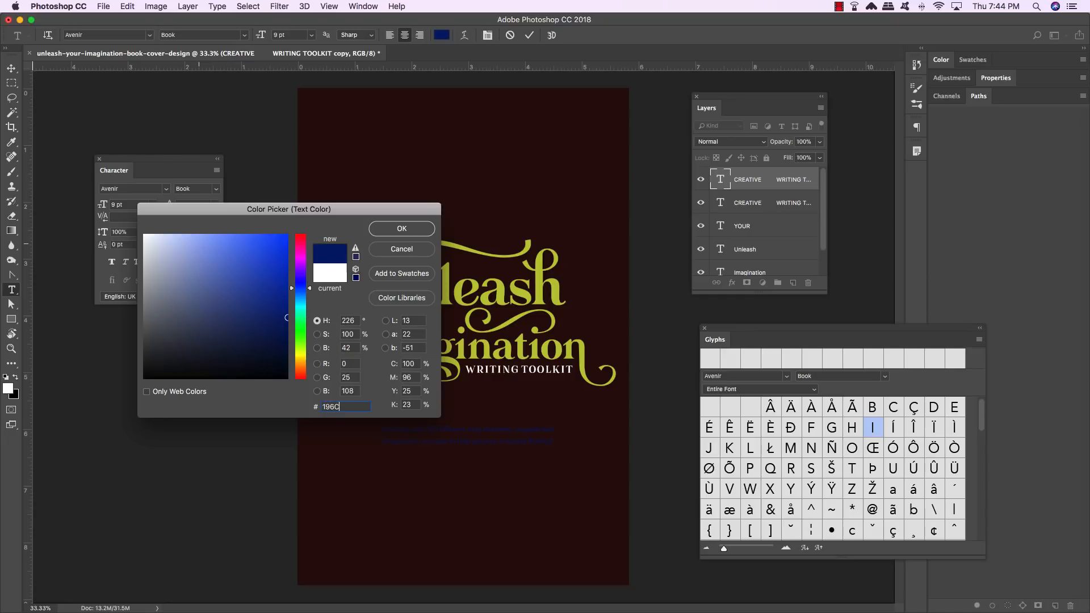
type("4a")
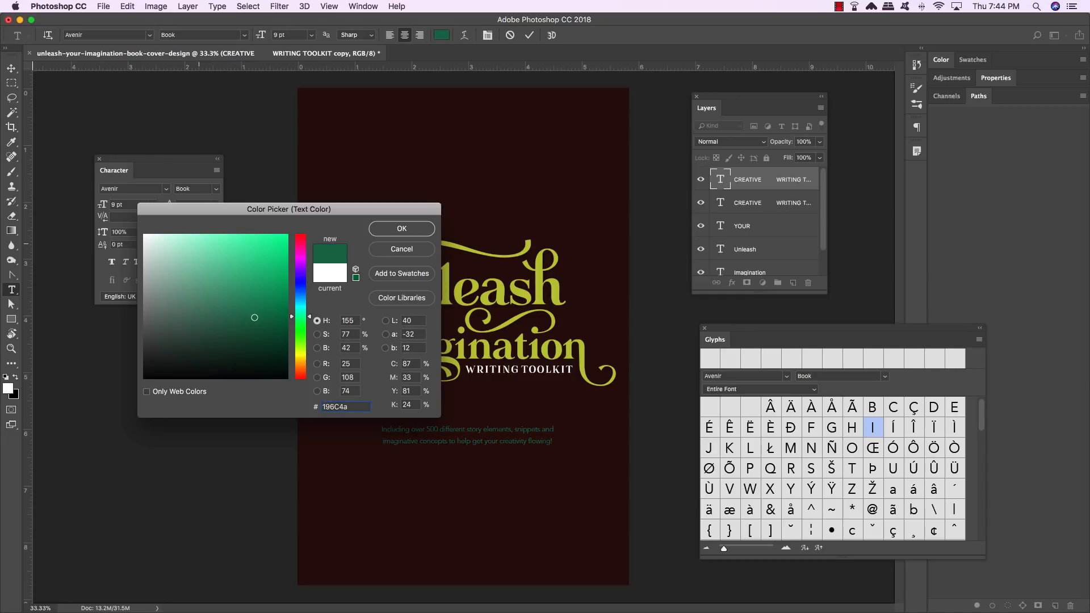
key("Return")
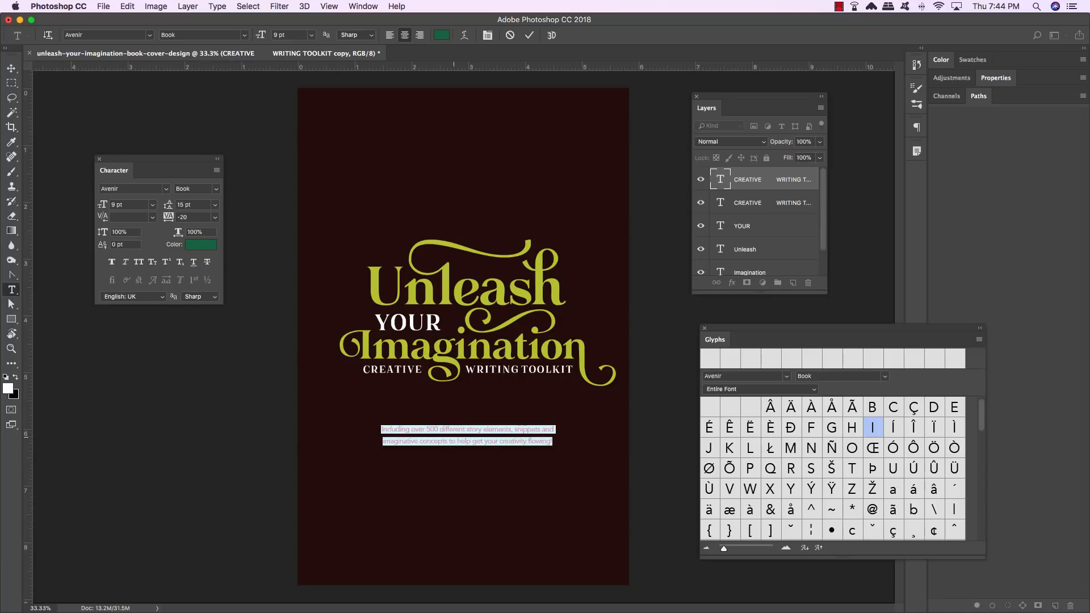
- Set "500 different story elements" and "help get your creativity flowing!" in the blurb to the Avenir Black weight
left_click(452, 430)
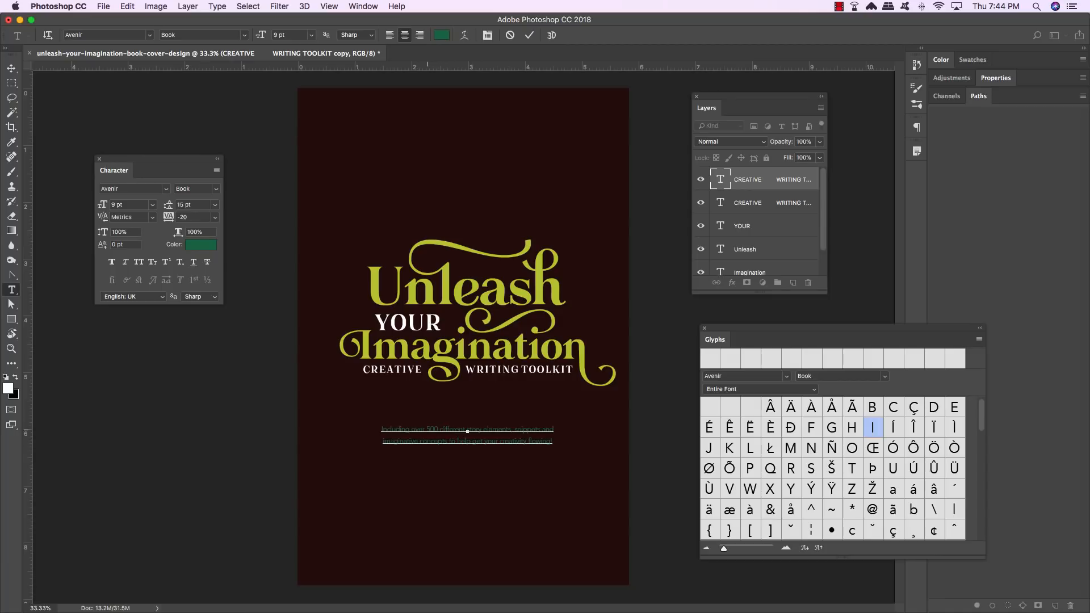
left_click_drag(426, 429, 511, 429)
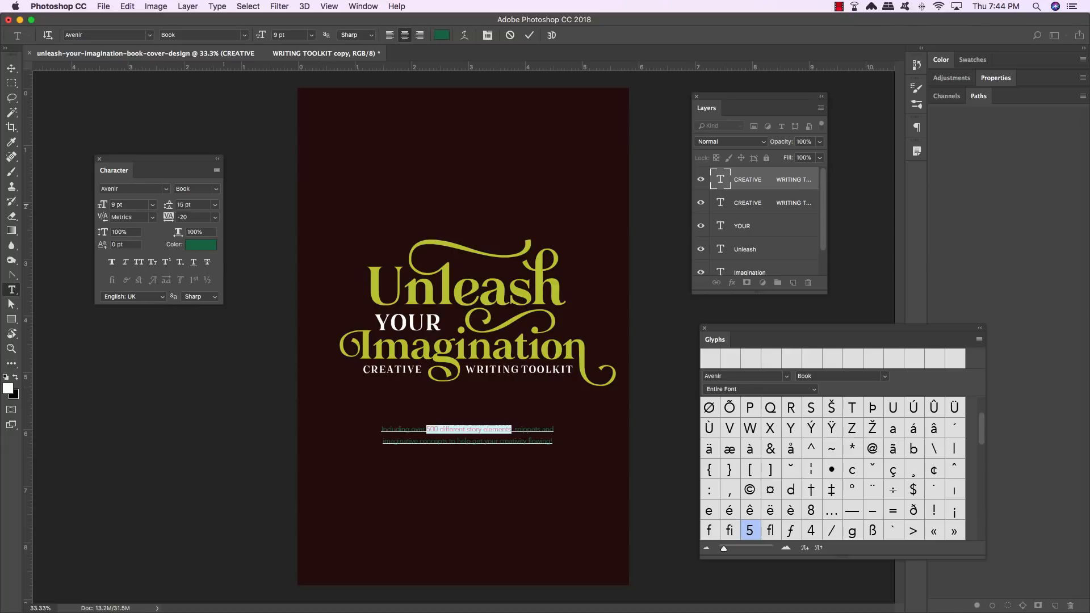
left_click(196, 188)
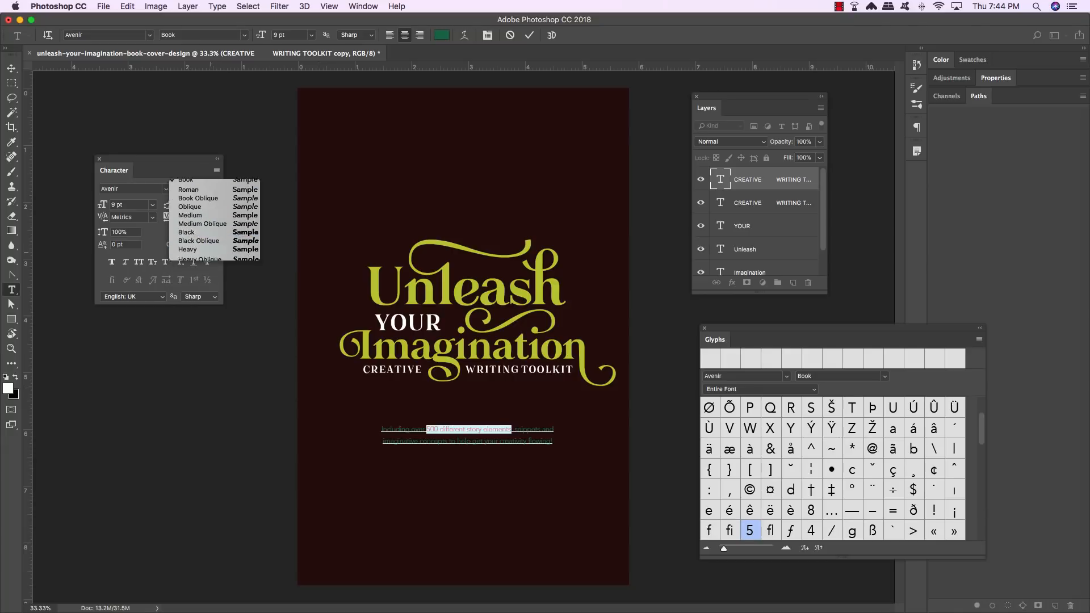
left_click(193, 232)
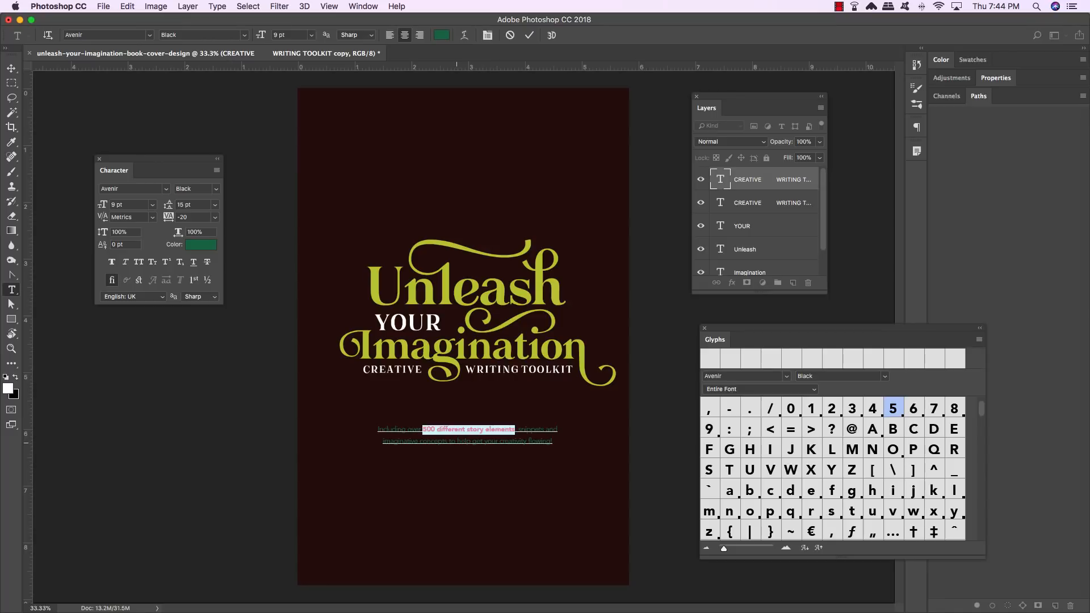
left_click_drag(458, 441, 552, 441)
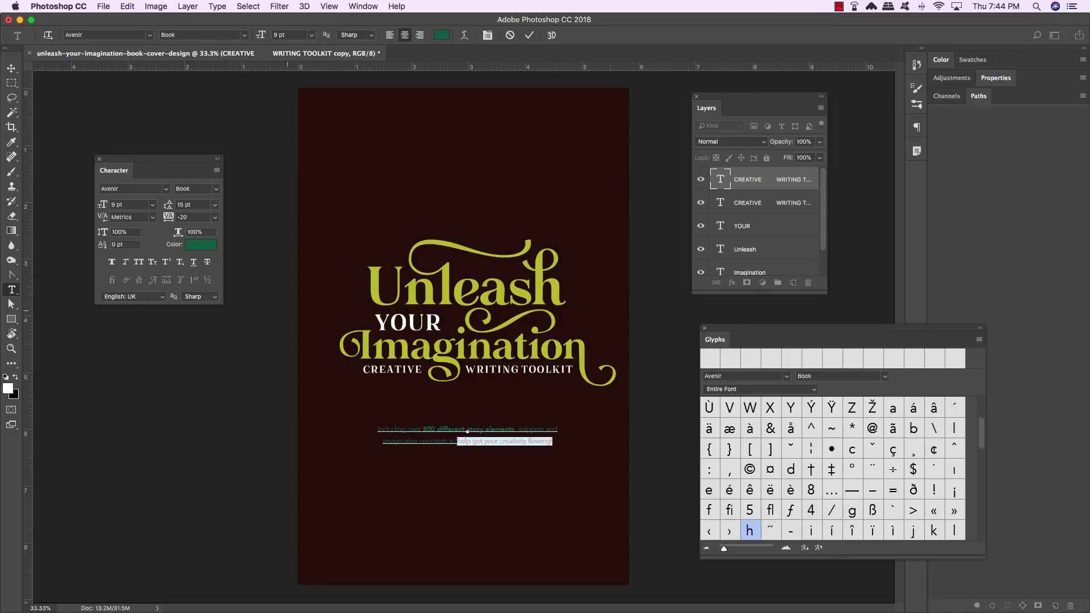
left_click(216, 189)
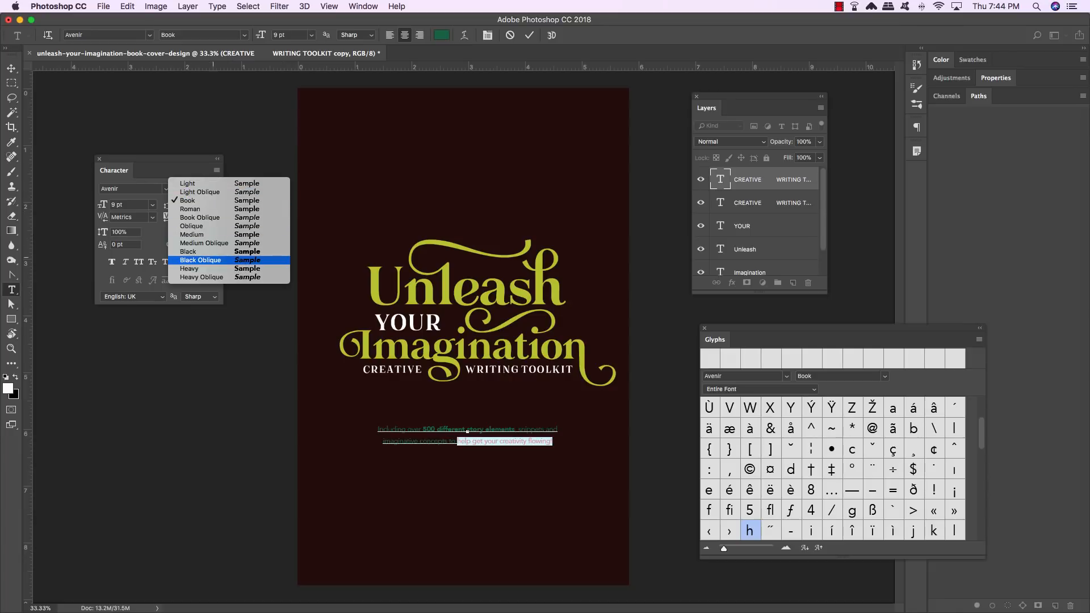
left_click(213, 252)
- Commit the text and move the blurb up and slightly left, closer beneath the "CREATIVE WRITING TOOLKIT" line
left_click(11, 68)
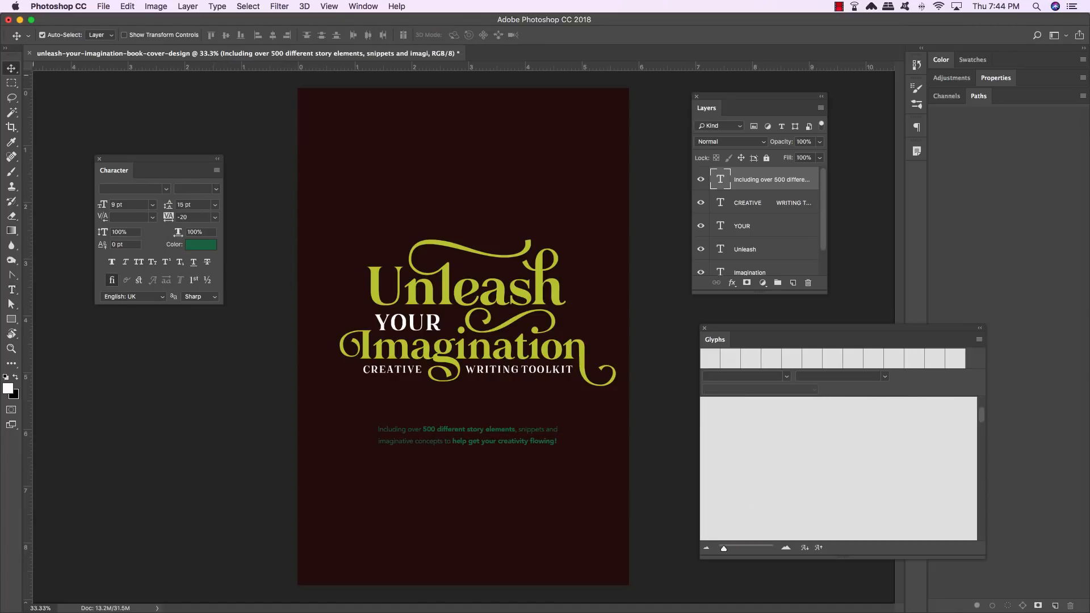
left_click_drag(467, 431, 462, 406)
- Close the Glyphs panel and lengthen the Layers panel so it shows the full layer stack
left_click_drag(751, 329, 729, 330)
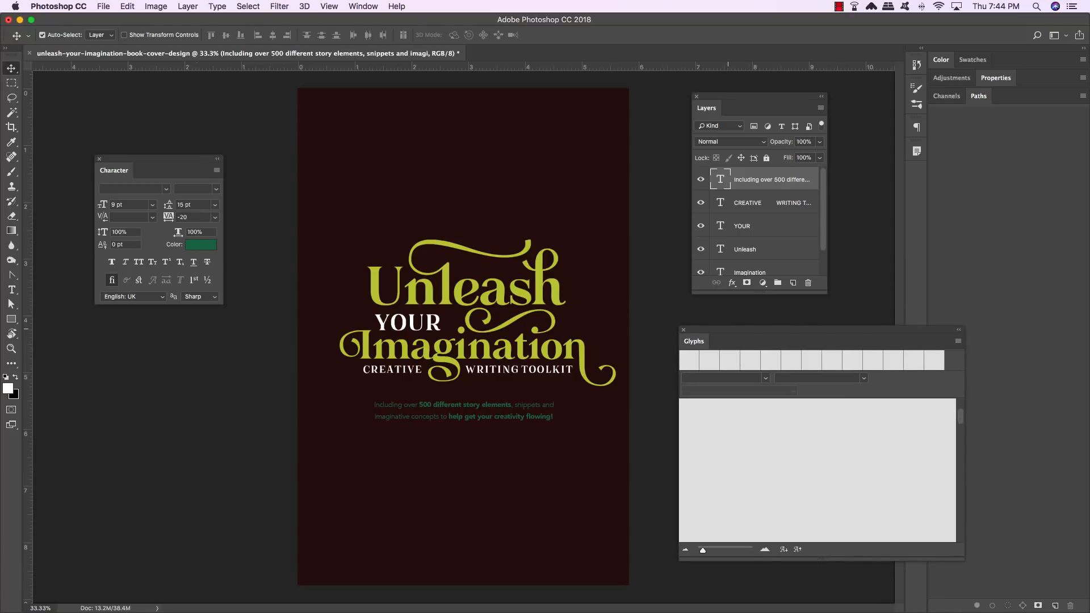
left_click(684, 330)
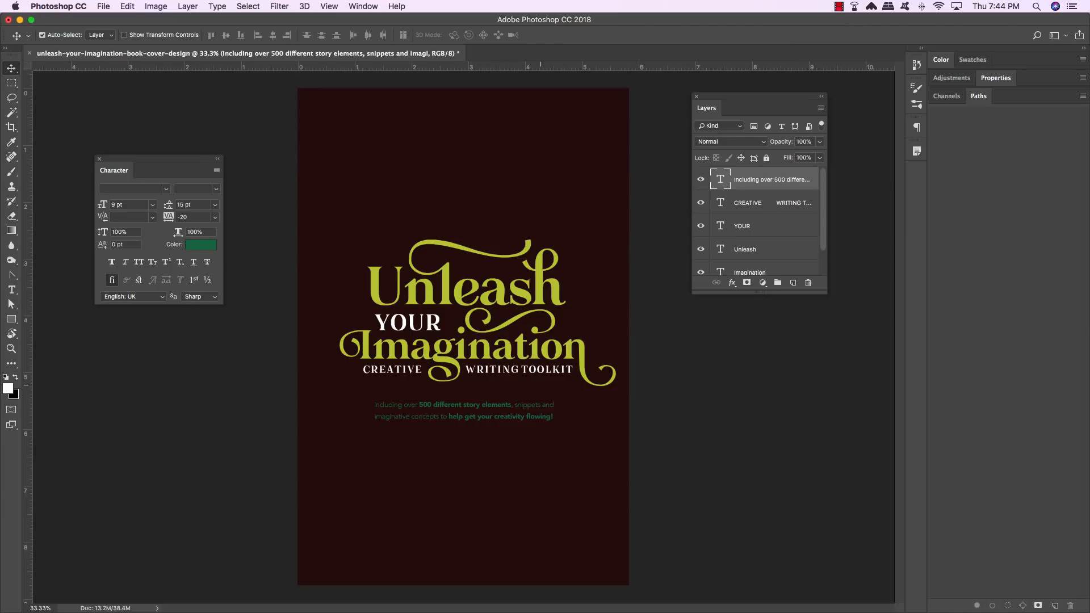
left_click_drag(826, 293, 826, 495)
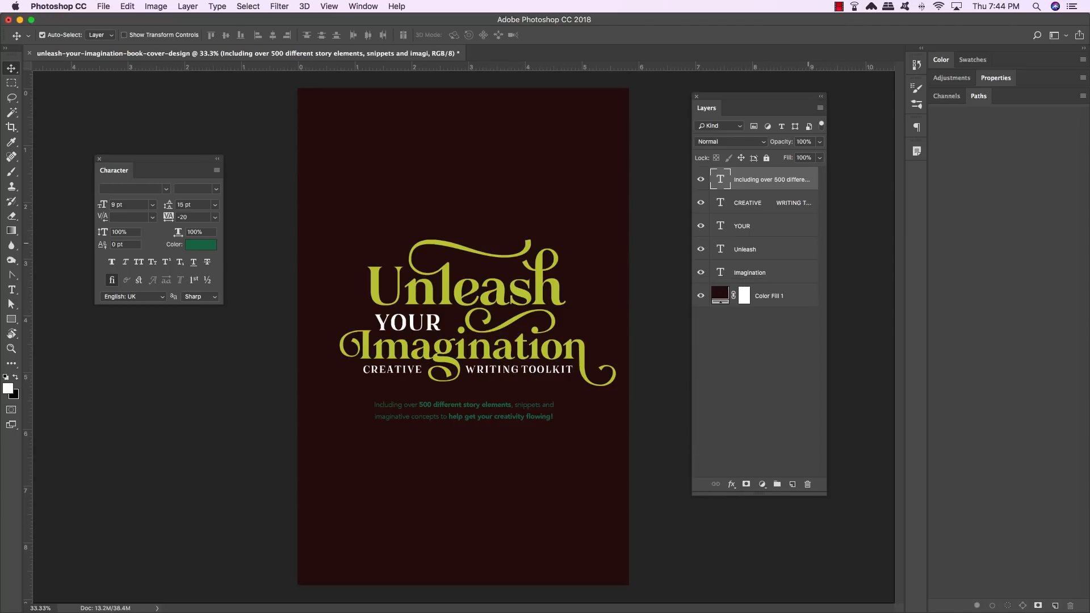
- Reorder the text layers from top to bottom as Unleash, YOUR, Imagination, CREATIVE WRITING TOOLKIT and the blurb
left_click_drag(772, 179, 771, 284)
left_click(783, 184)
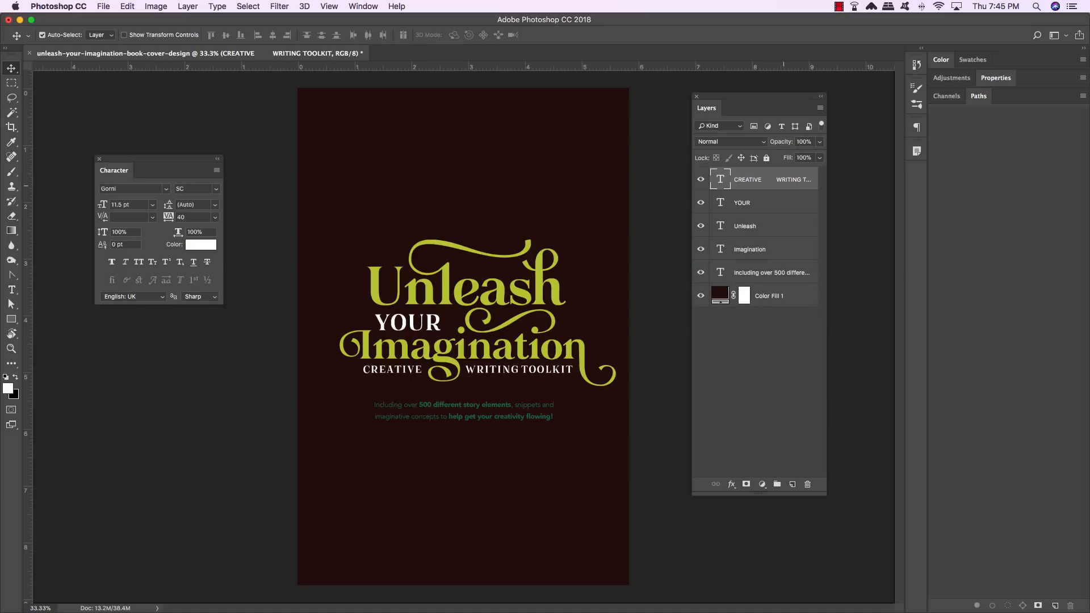
left_click_drag(783, 181, 781, 261)
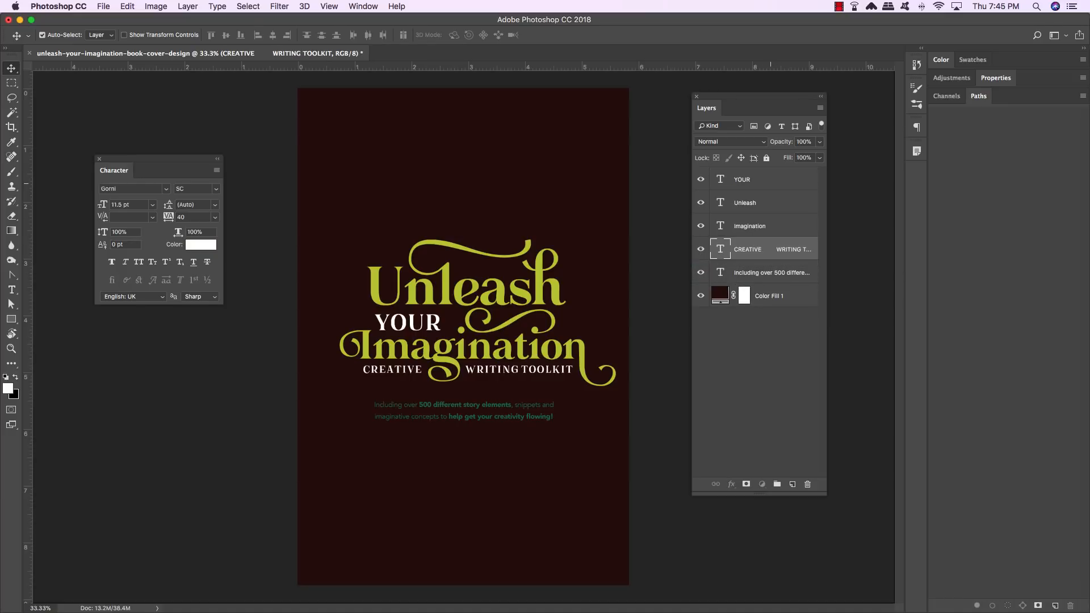
left_click(755, 179)
left_click_drag(755, 180, 755, 215)
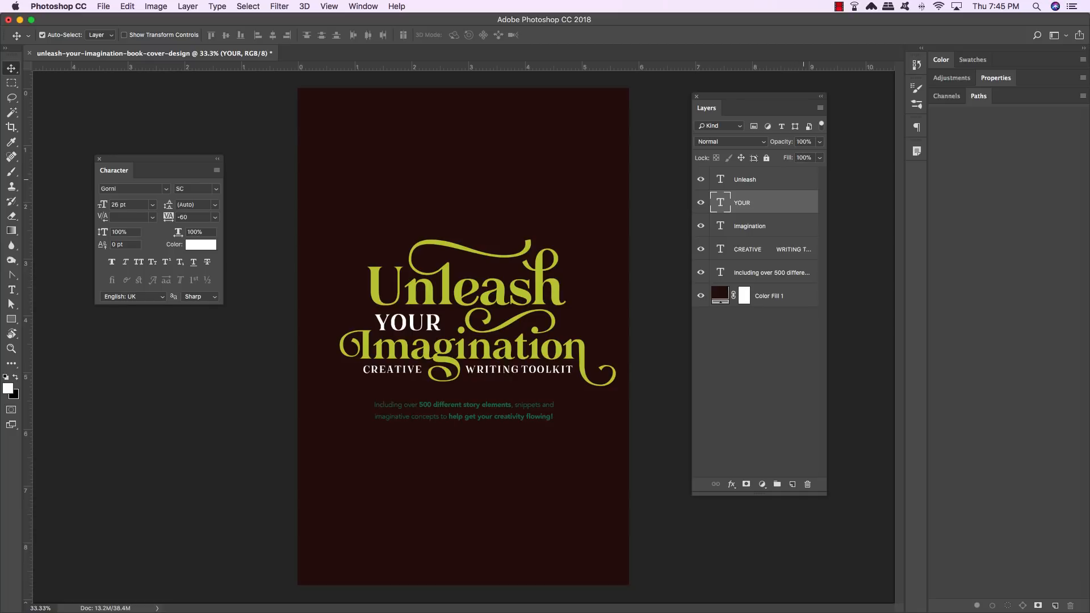
- Group the five text layers, from Unleash down to the blurb, and name the group TT
left_click(795, 180)
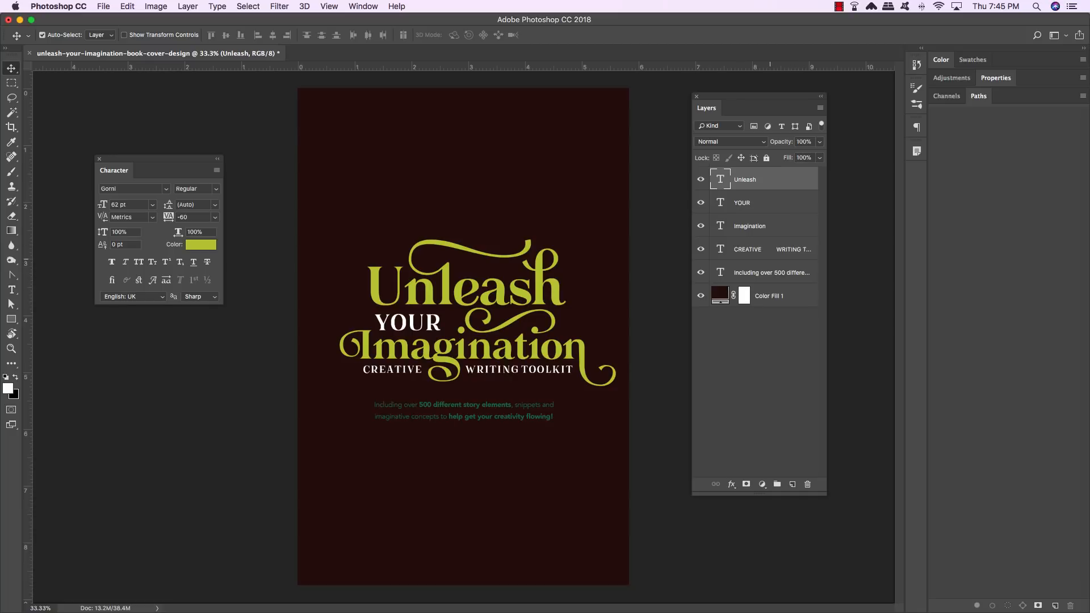
left_click(780, 274, "shift")
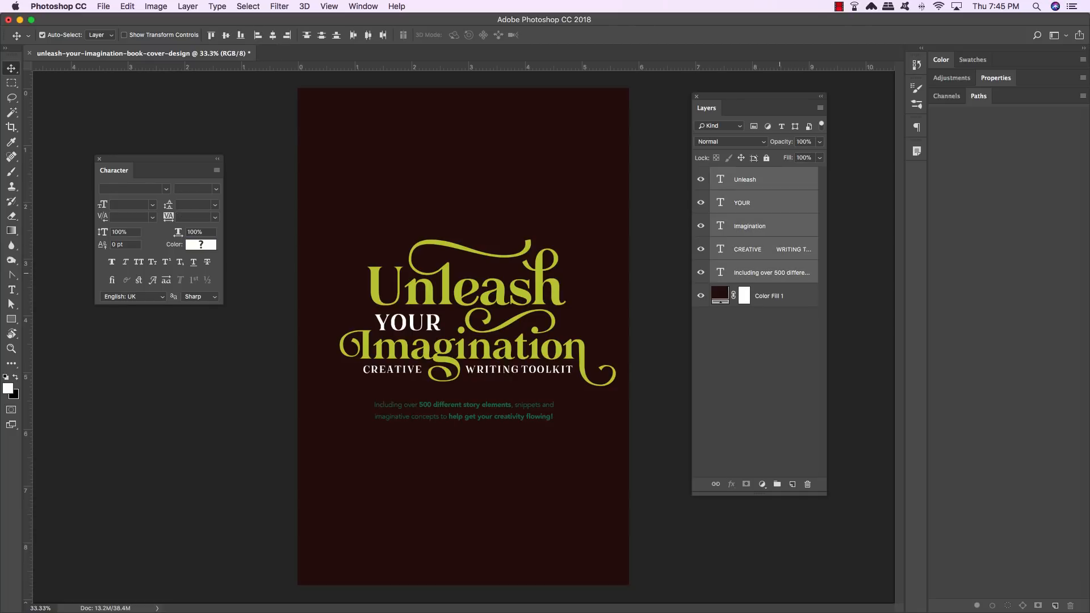
key("super+g")
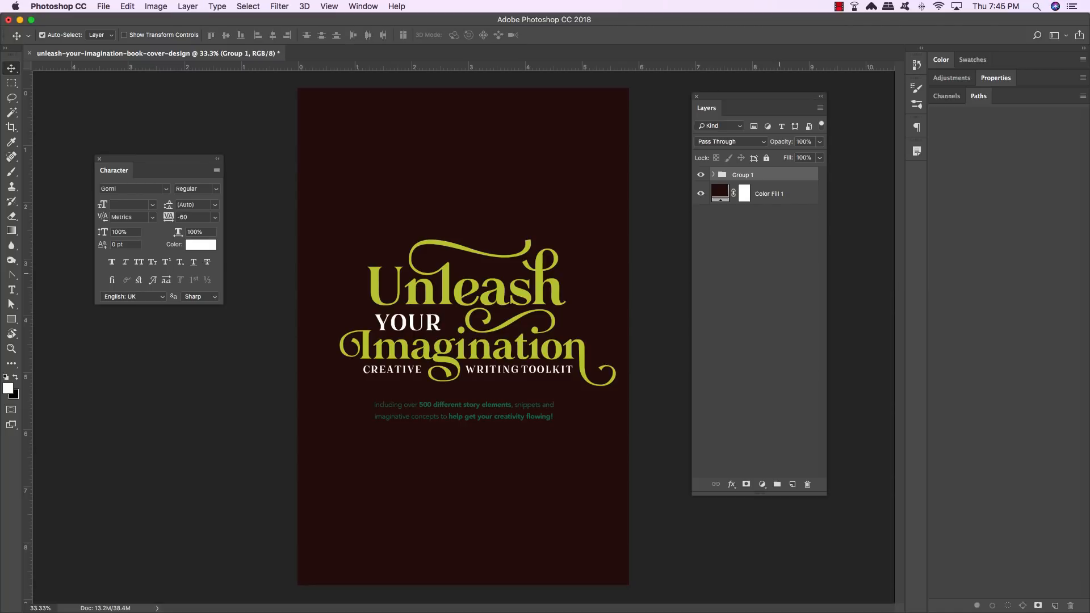
double_click(755, 174)
type("Ti")
key("Return")
- Shift the TT group about 40 px left and 130 px up on the cover
key("shift+Left")
key("shift+Left")
key("shift+Left")
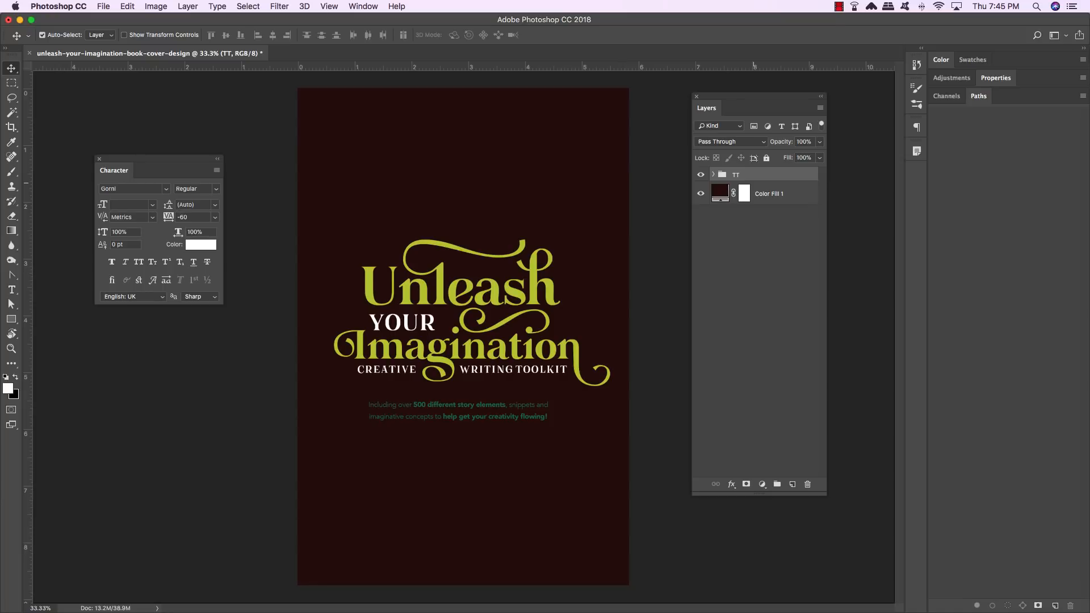
key("shift+Up")
key("shift+Up")
key("shift+Up")
key("shift+Up")
key("shift+Up")
key("shift+Up")
key("shift+Up")
key("shift+Up")
key("shift+Up")
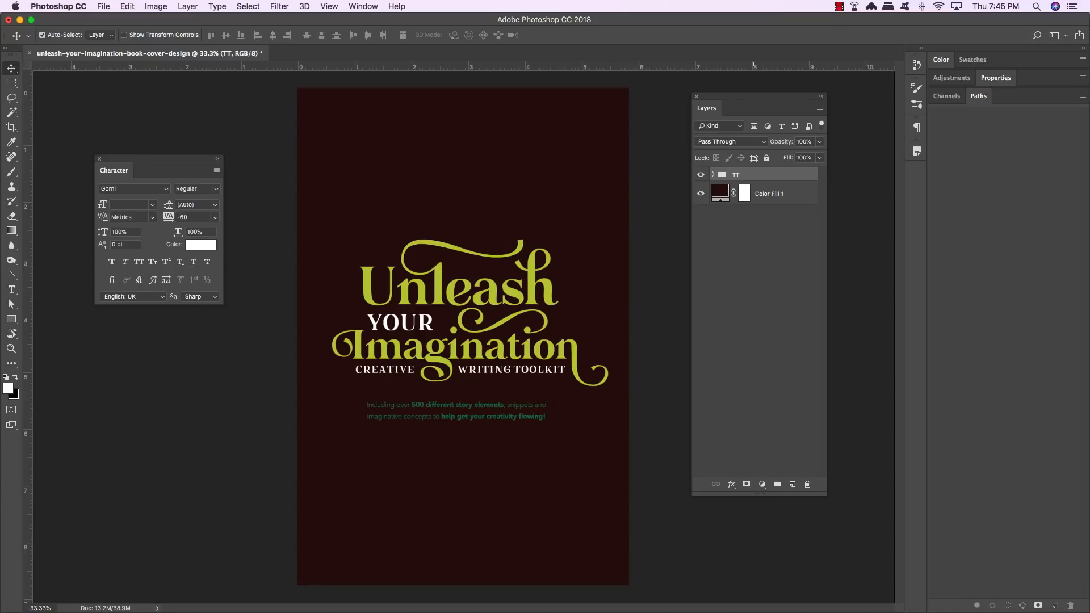
key("shift+Left")
key("shift+Up")
key("shift+Up")
key("shift+Up")
key("shift+Up")
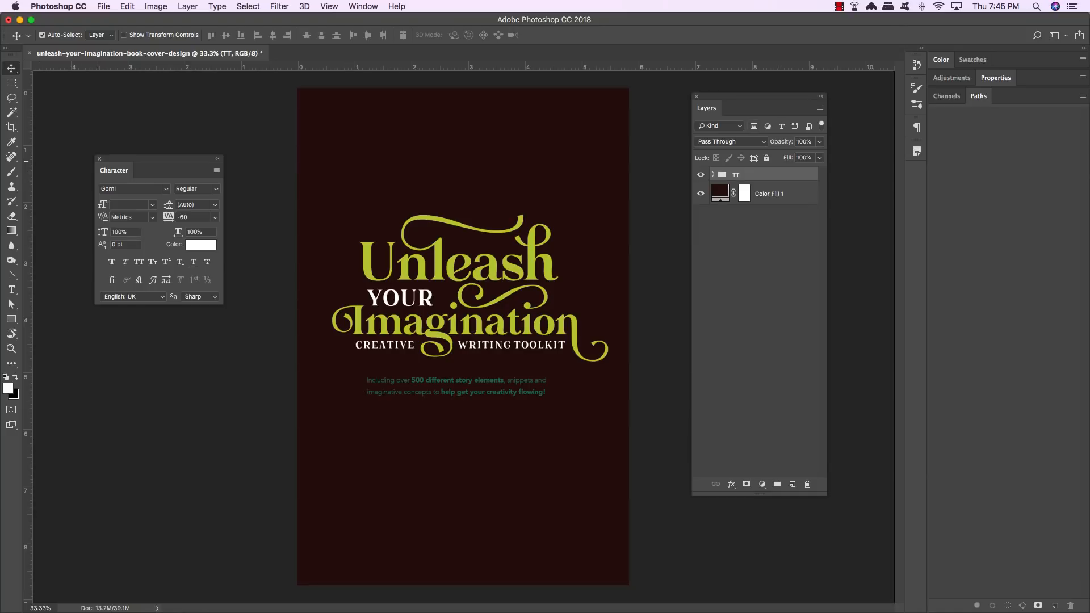
- Close the Character panel and browse to the Oregano-Vector-Elements-Kit-Milka folder inside freebies for an image to place embedded
left_click(100, 159)
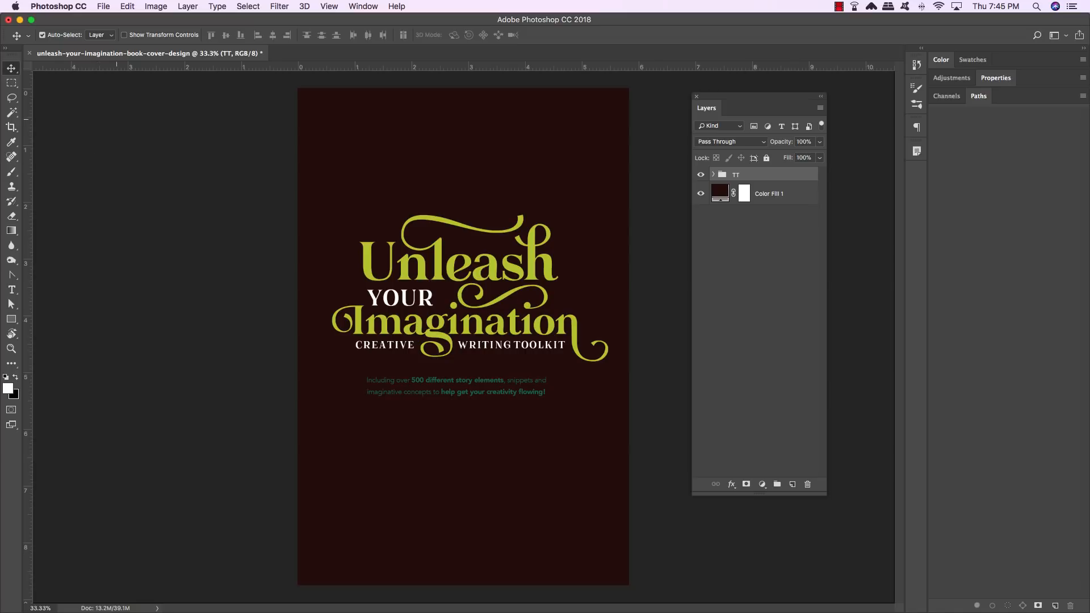
left_click(104, 6)
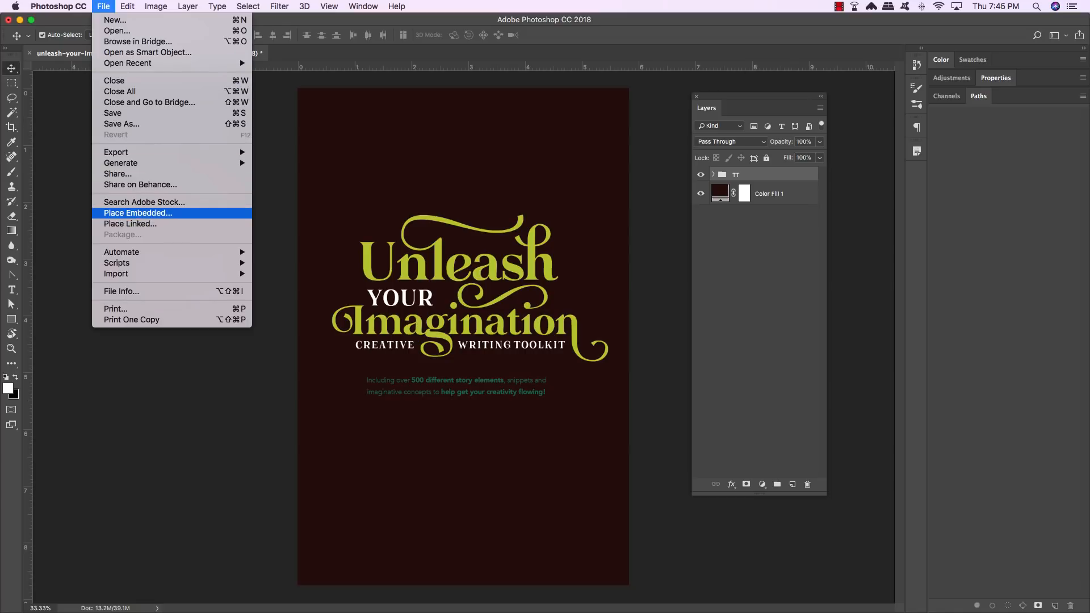
left_click(138, 213)
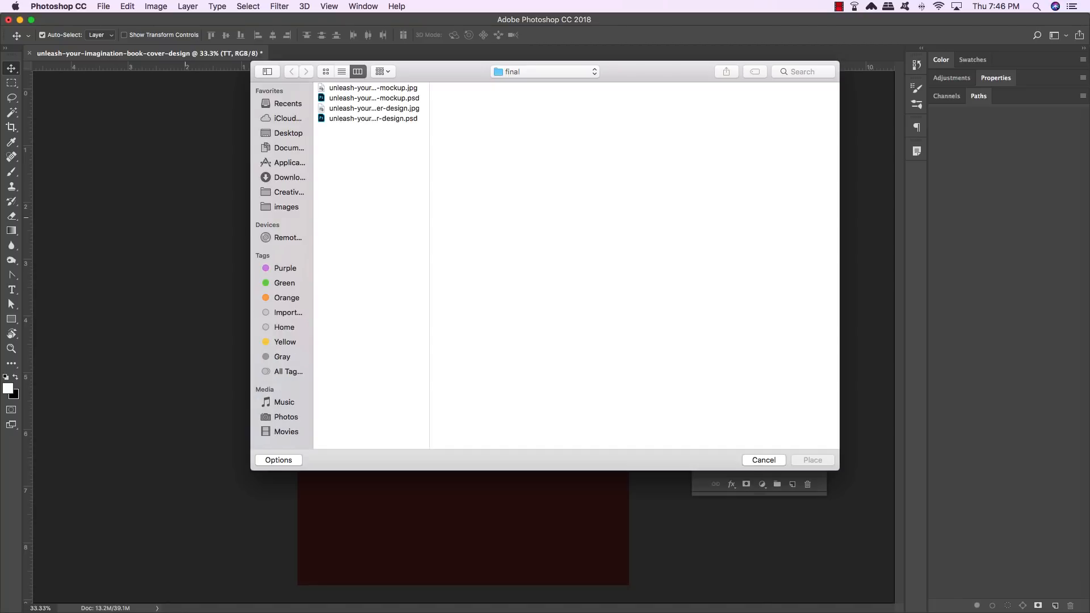
left_click(545, 72)
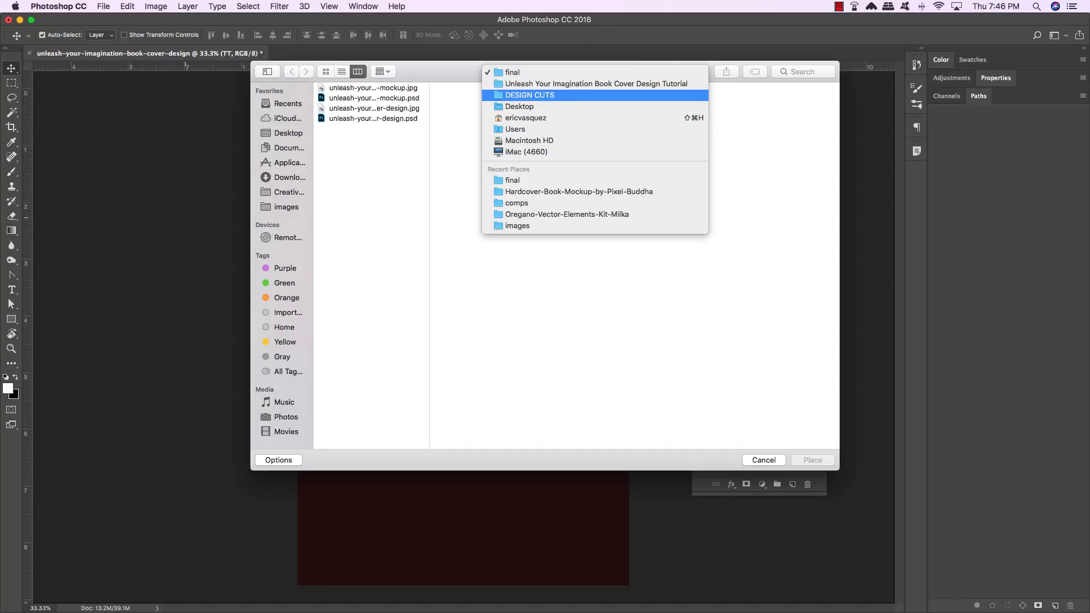
left_click(534, 97)
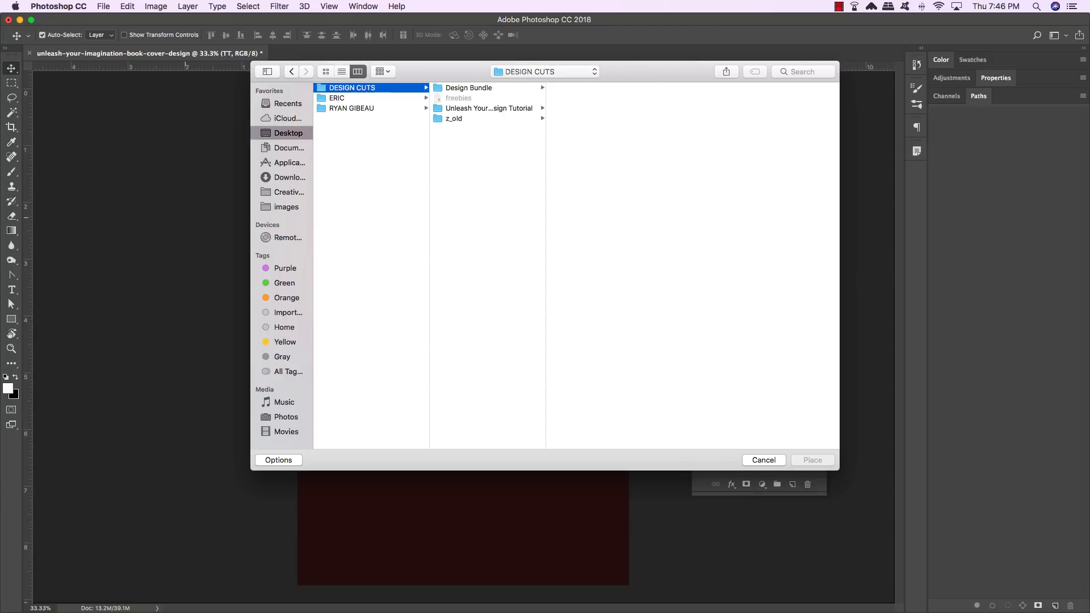
left_click(489, 108)
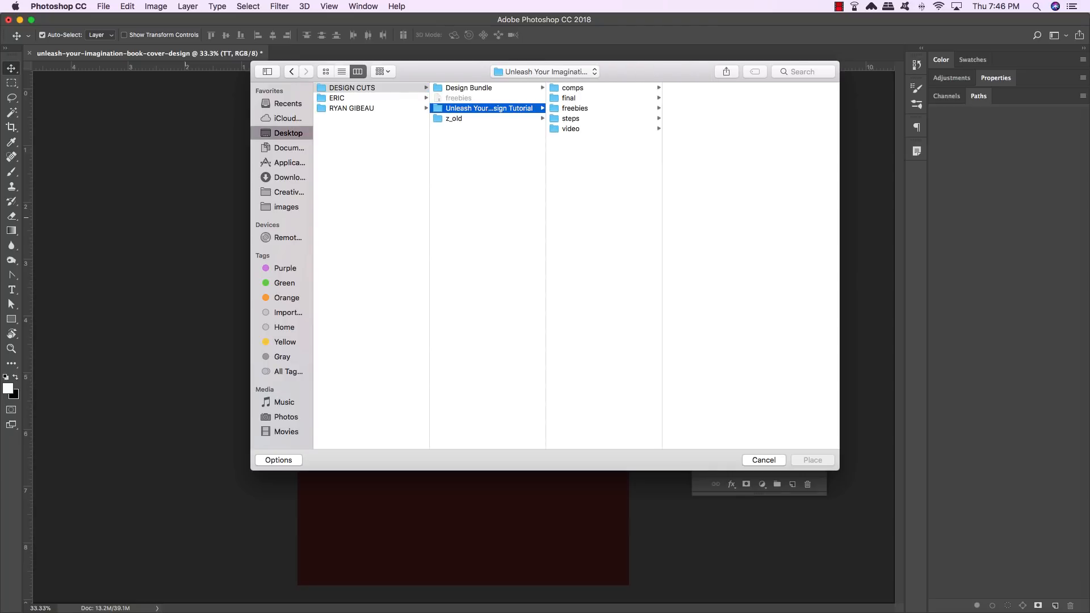
left_click(575, 109)
key("Right")
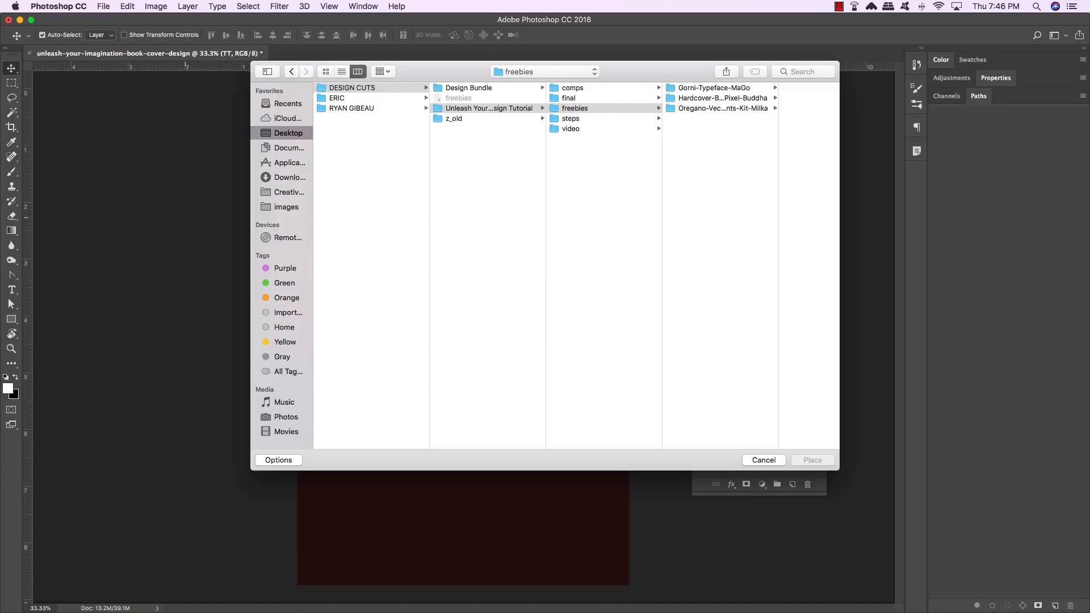
key("Down")
key("Down")
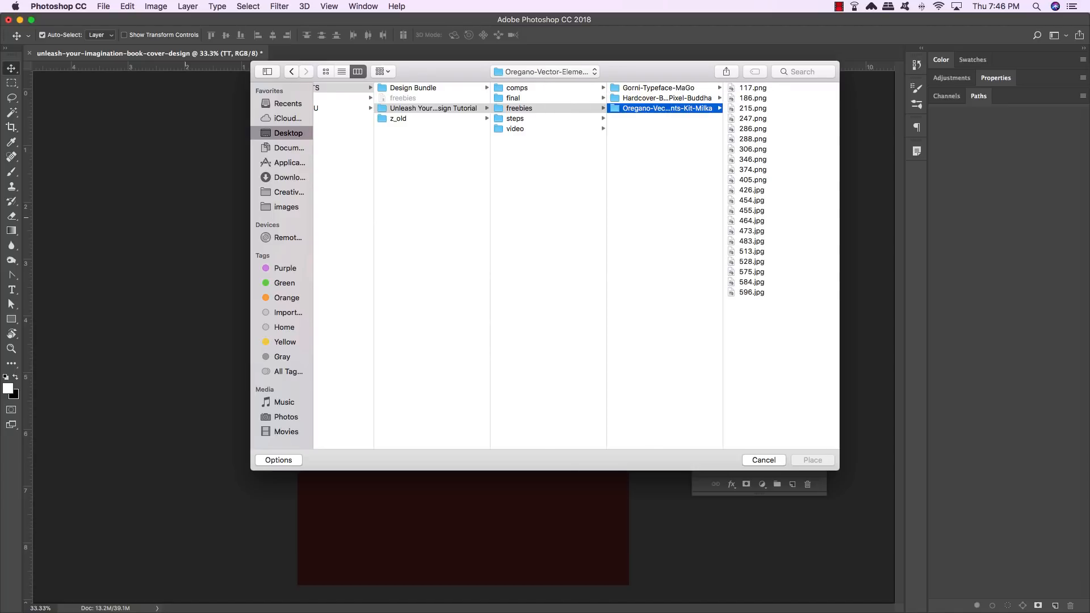
key("Right")
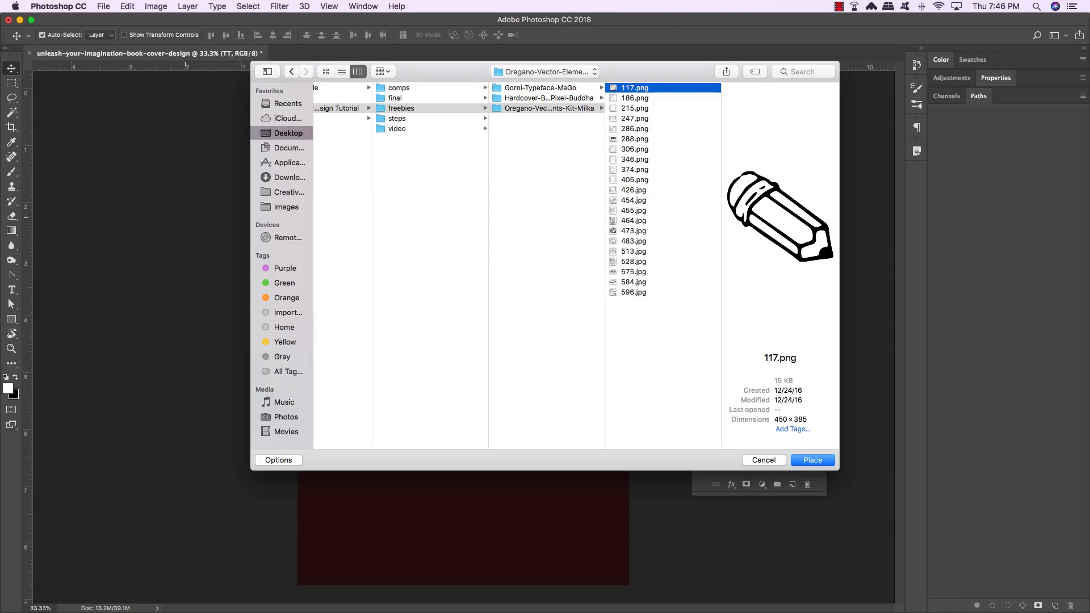
- Place 473.jpg as an embedded image and position it near the cover's upper-left corner, above the title
left_click(634, 231)
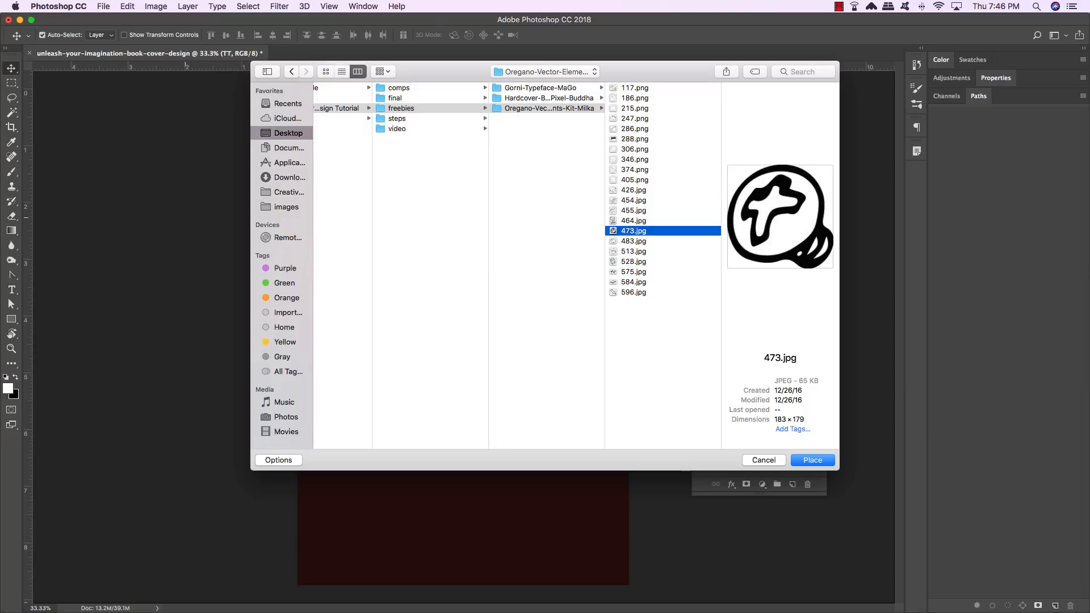
key("Return")
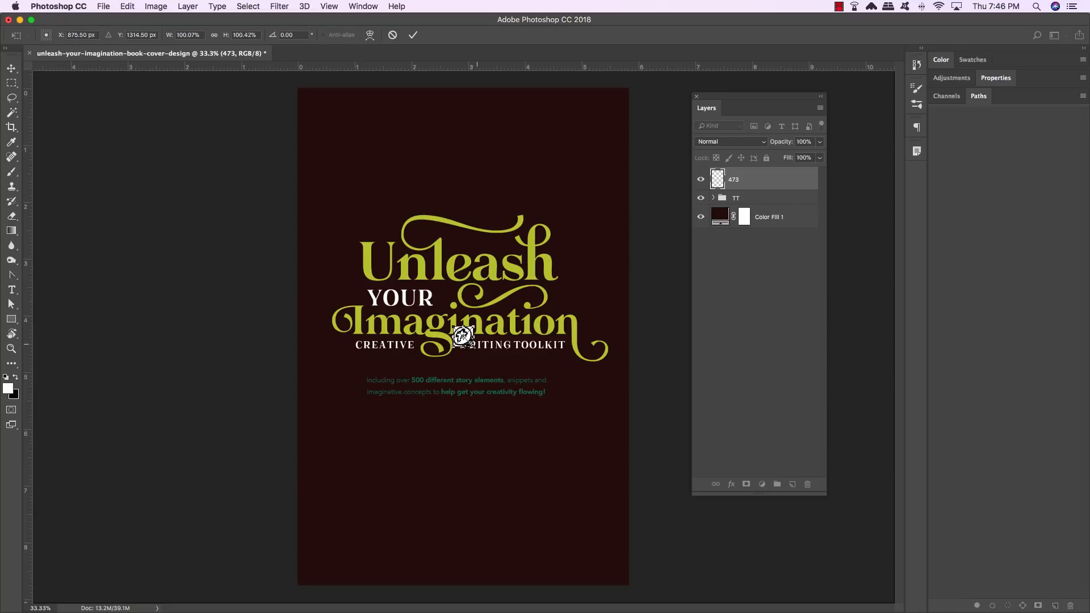
left_click_drag(475, 348, 335, 160)
key("Return")
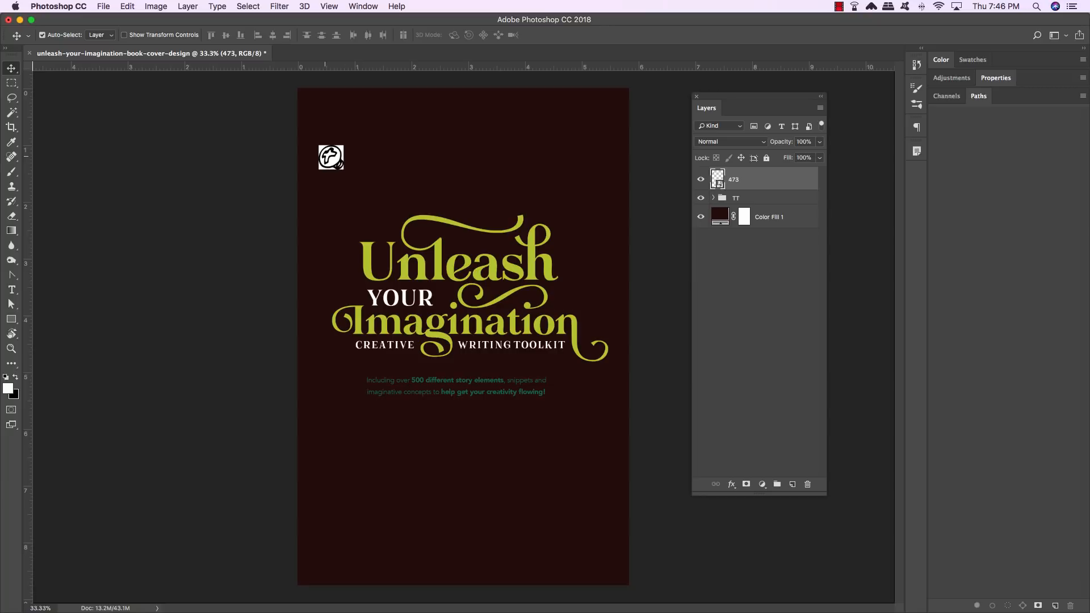
- Invert the 473 artwork, set its blend mode to Screen and collapse its smart filter list
key("super+i")
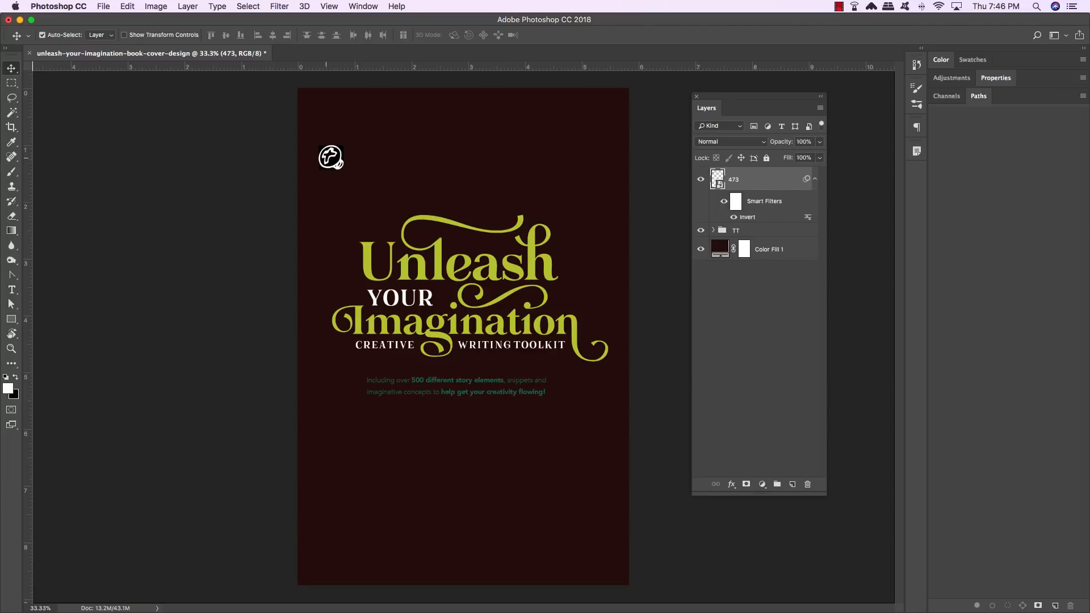
left_click(735, 142)
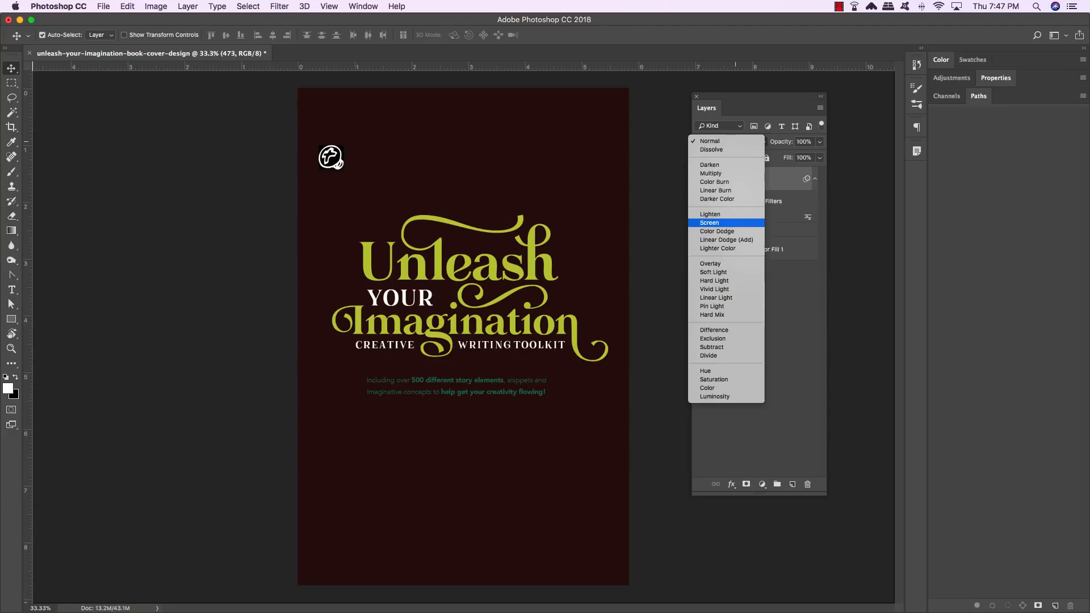
left_click(727, 222)
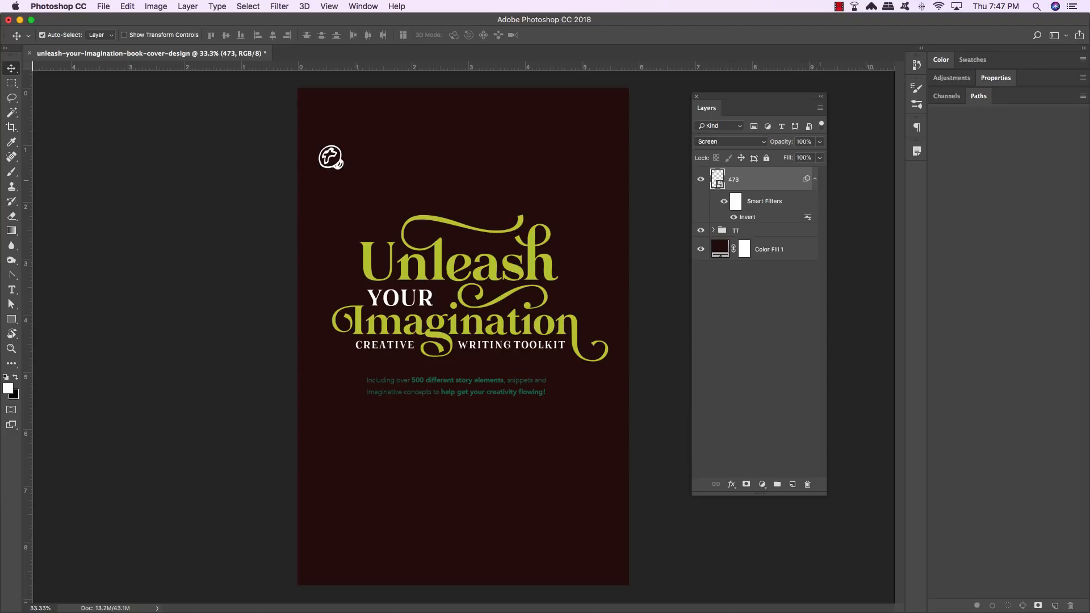
left_click(815, 180)
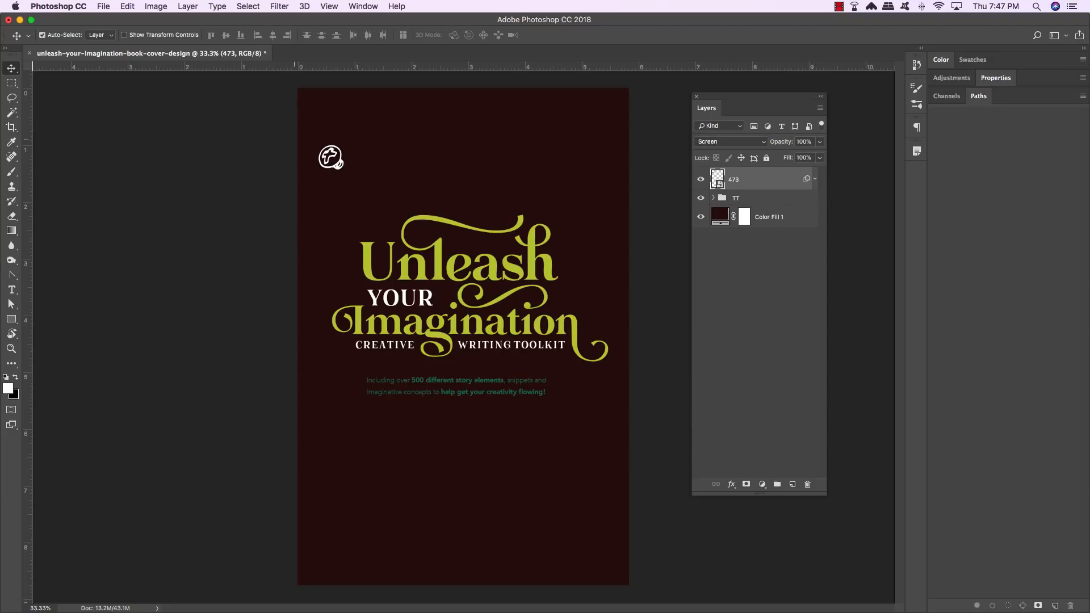
- Place the WOW speech bubble 288.png on the cover as an embedded image
left_click(103, 6)
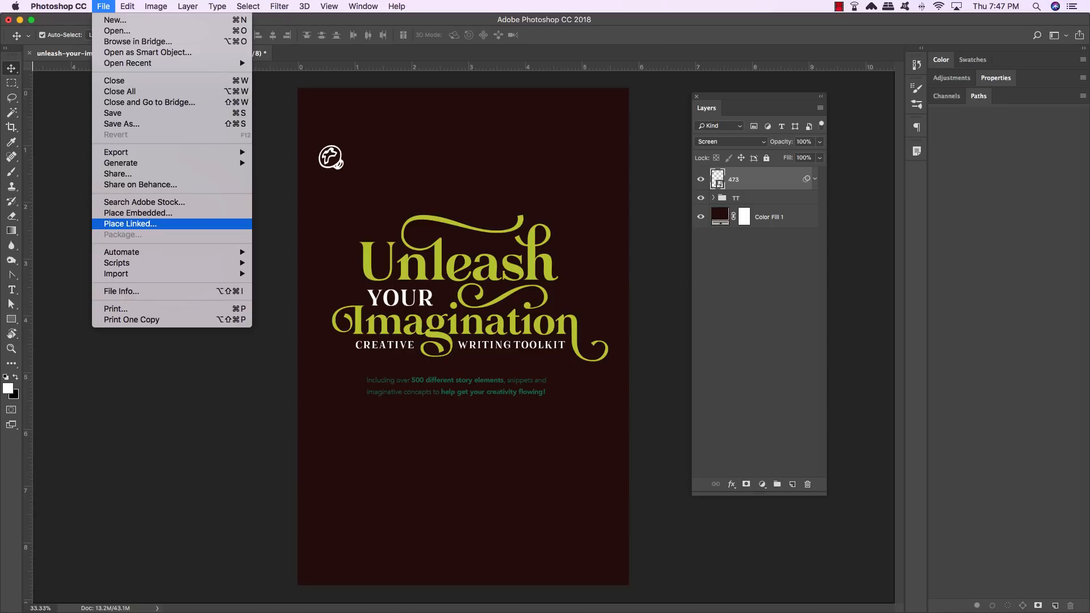
left_click(138, 214)
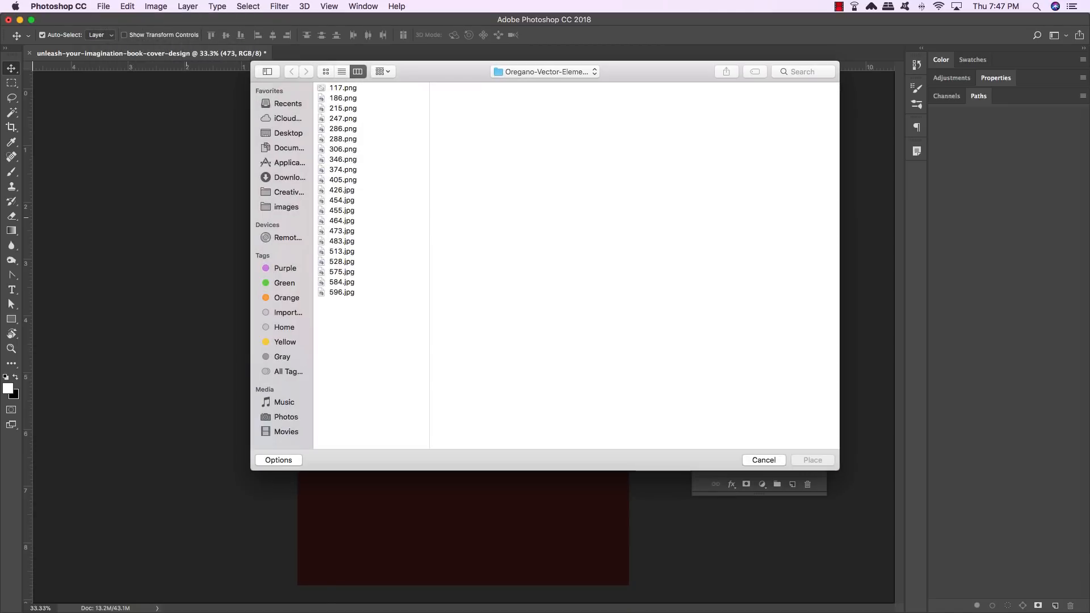
left_click(343, 139)
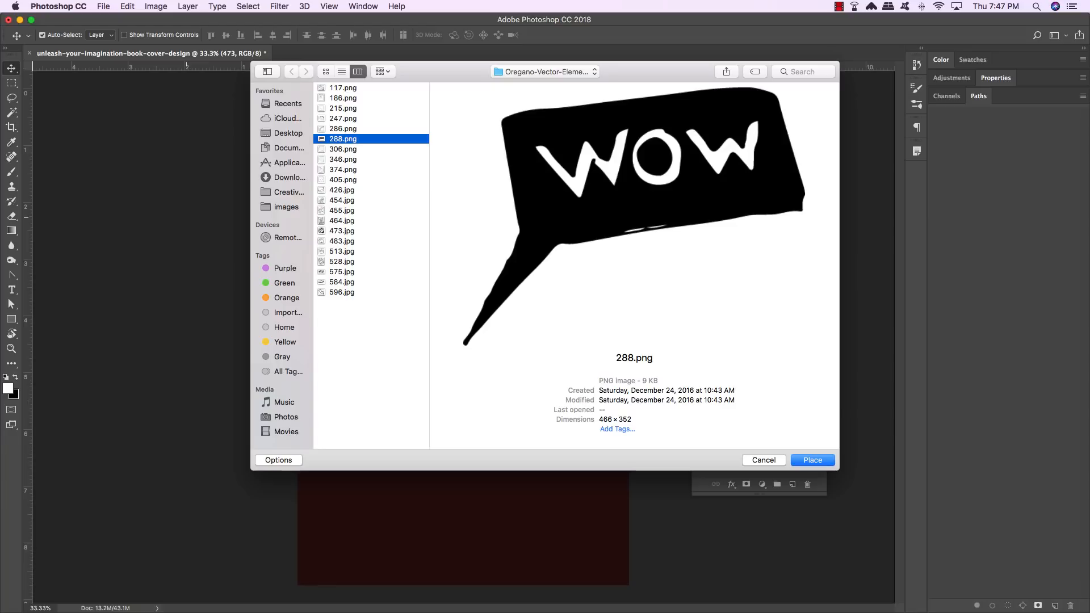
key("Return")
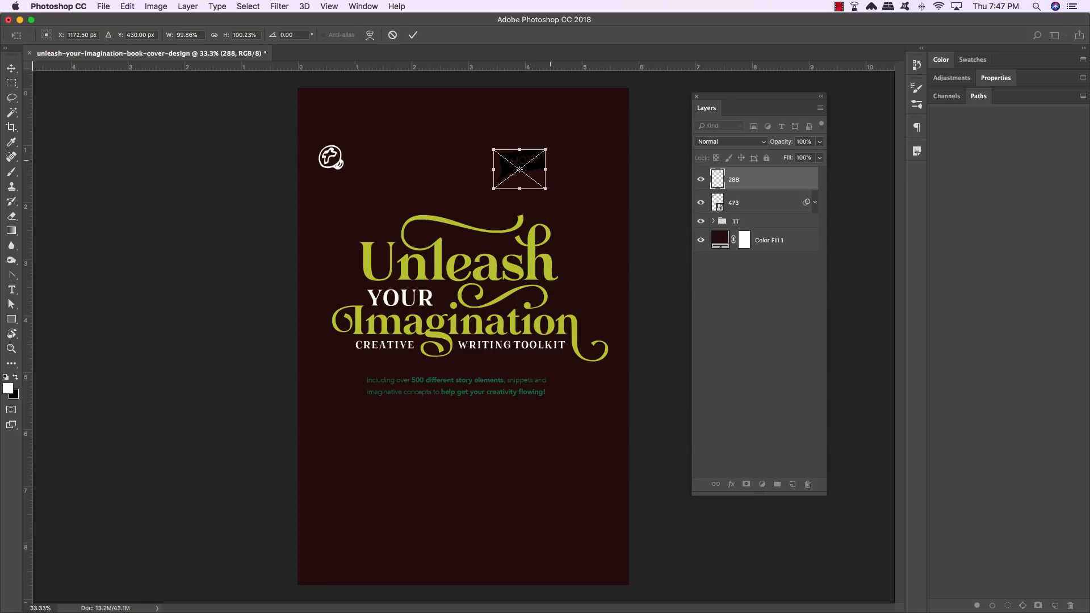
- Enlarge the WOW bubble to about 164%, tilt it counterclockwise and position it above the end of the word Unleash
left_click_drag(545, 149, 526, 172)
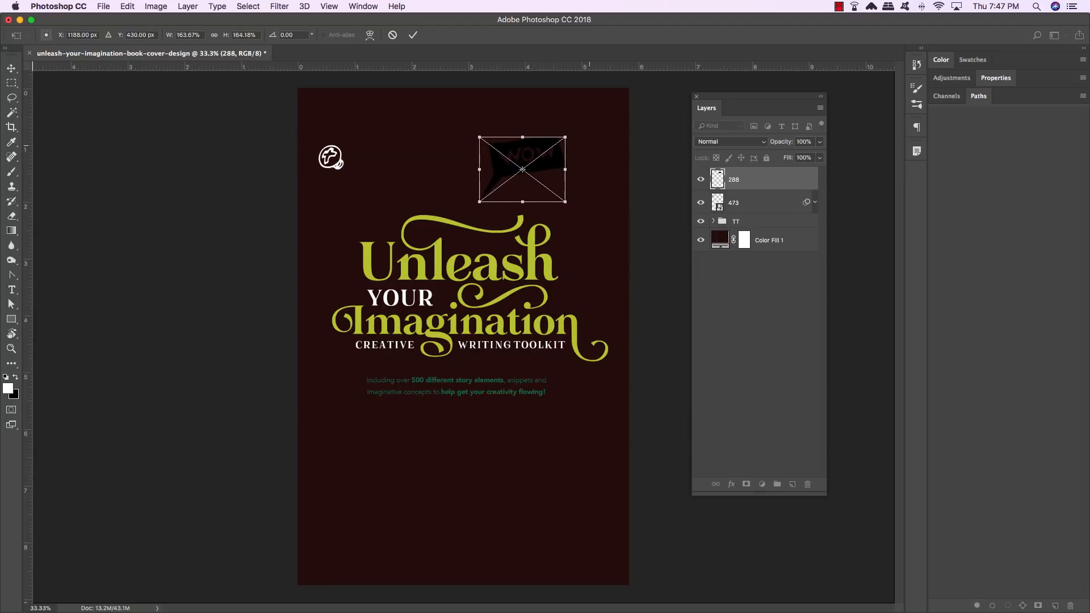
left_click_drag(591, 129, 553, 136)
key("Return")
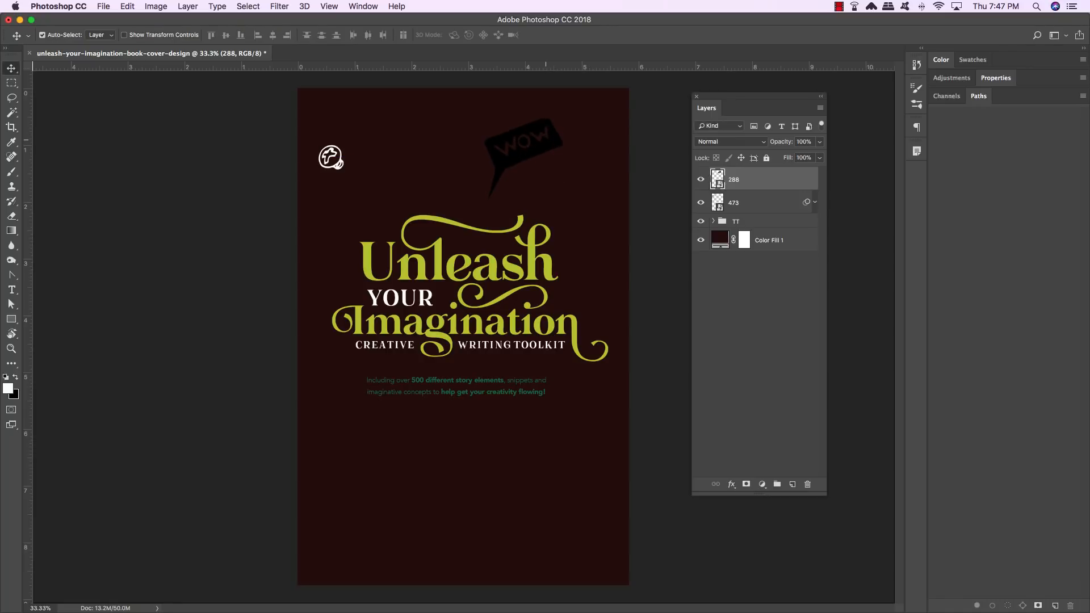
key("shift+Left")
key("shift+Down")
key("shift+Down")
- Invert the WOW bubble on layer 288, collapse its smart filters and set its blend mode to Screen
key("super+i")
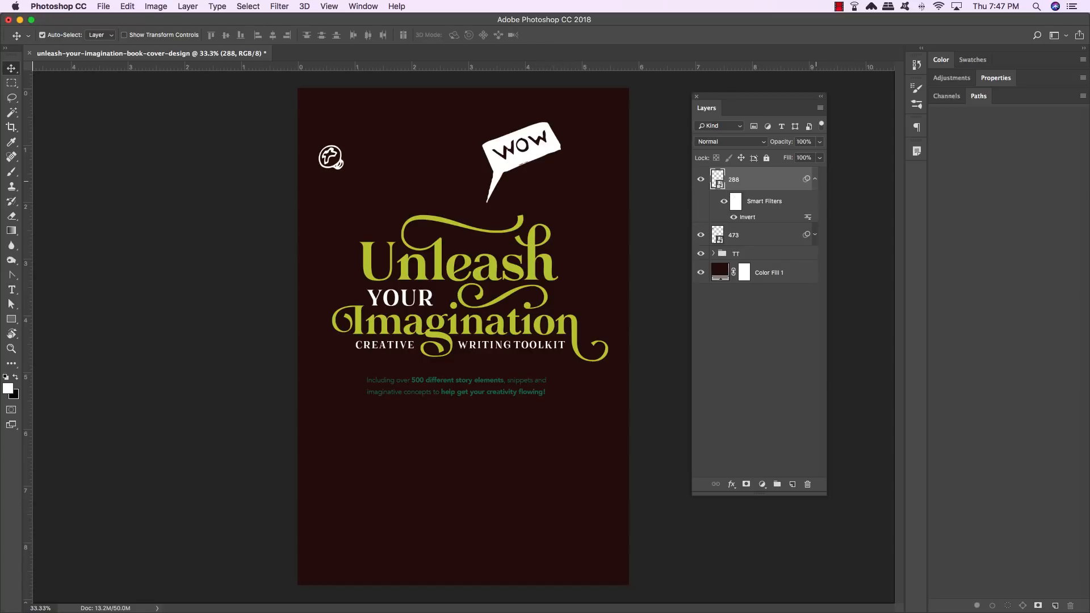
left_click(815, 180)
left_click(722, 142)
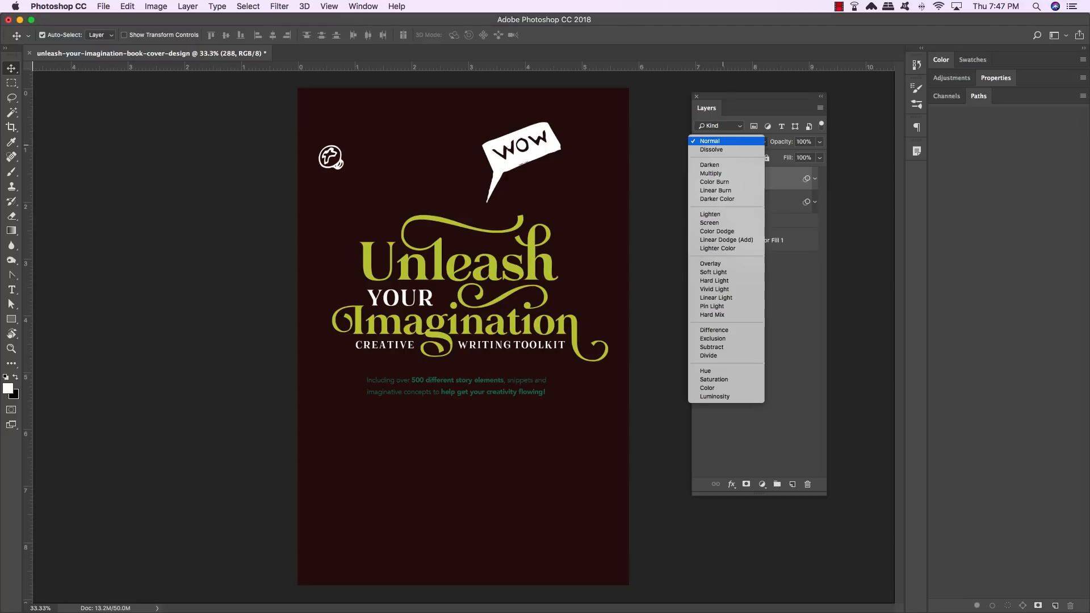
left_click(730, 223)
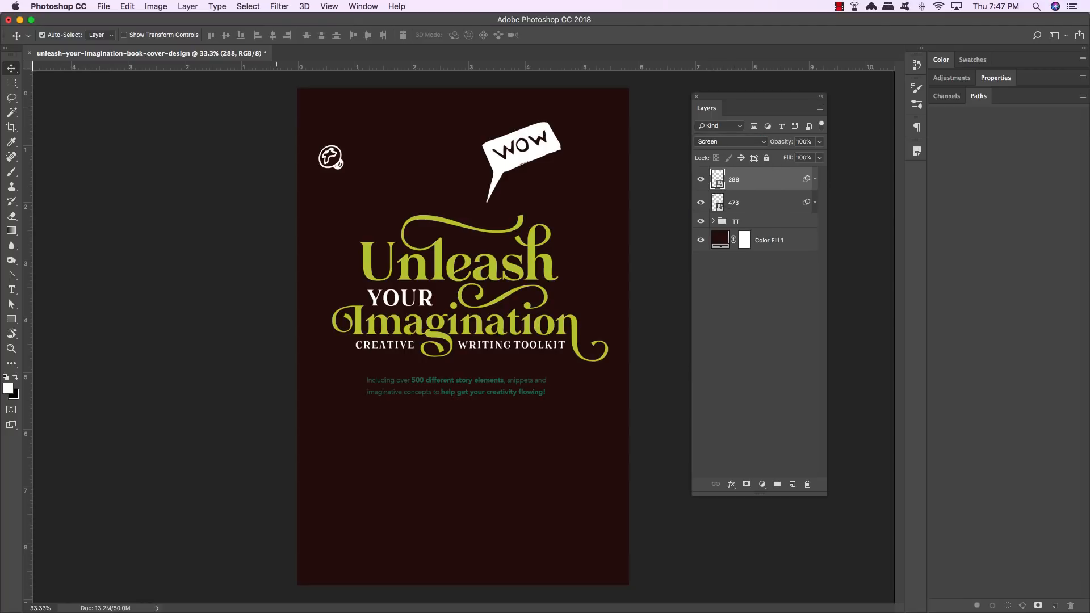
- Place 405.png as an embedded image, enlarge the cat face and position it partly off the cover's right edge, below the WOW bubble
left_click(103, 6)
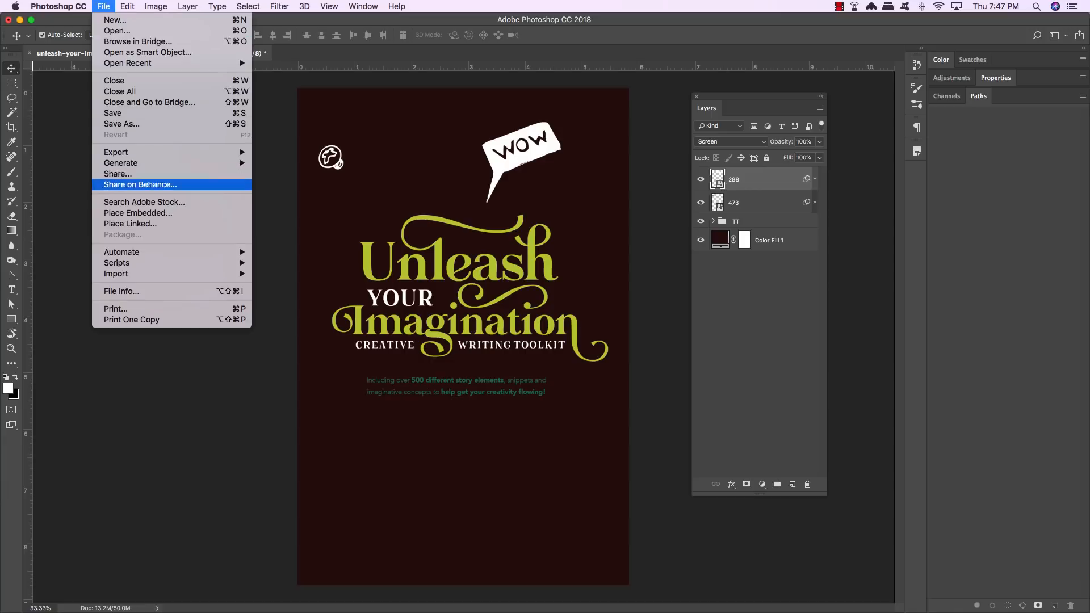
left_click(136, 213)
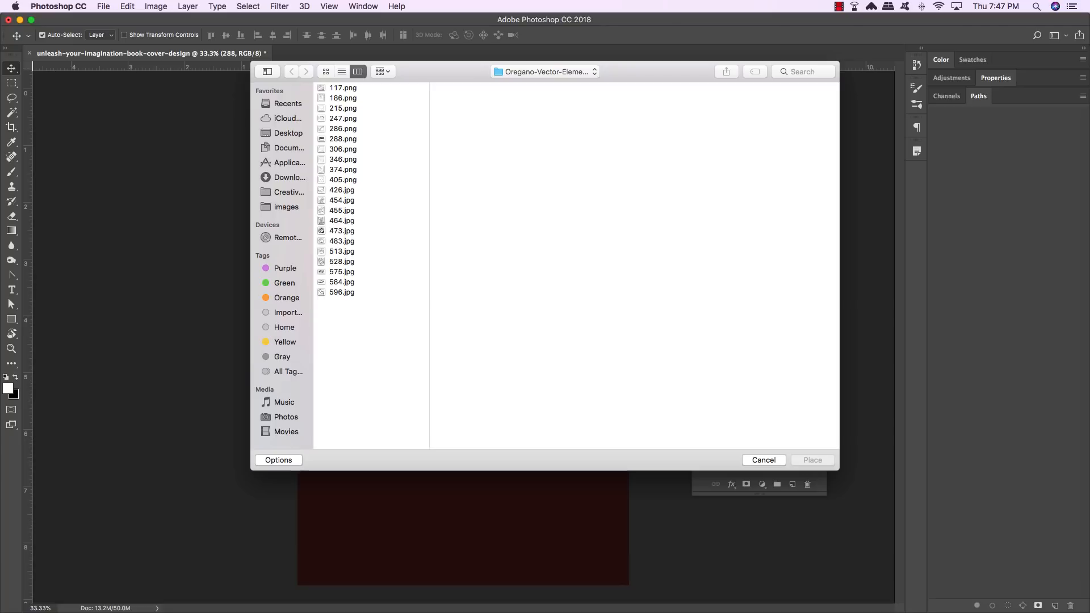
left_click(343, 180)
key("Return")
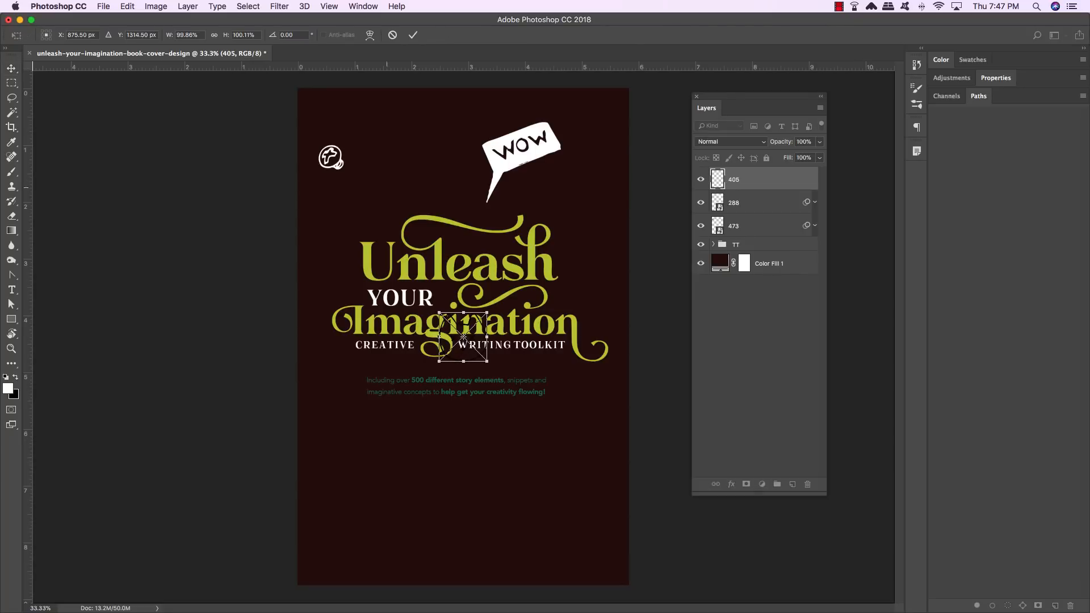
left_click_drag(478, 331, 639, 152)
key("Return")
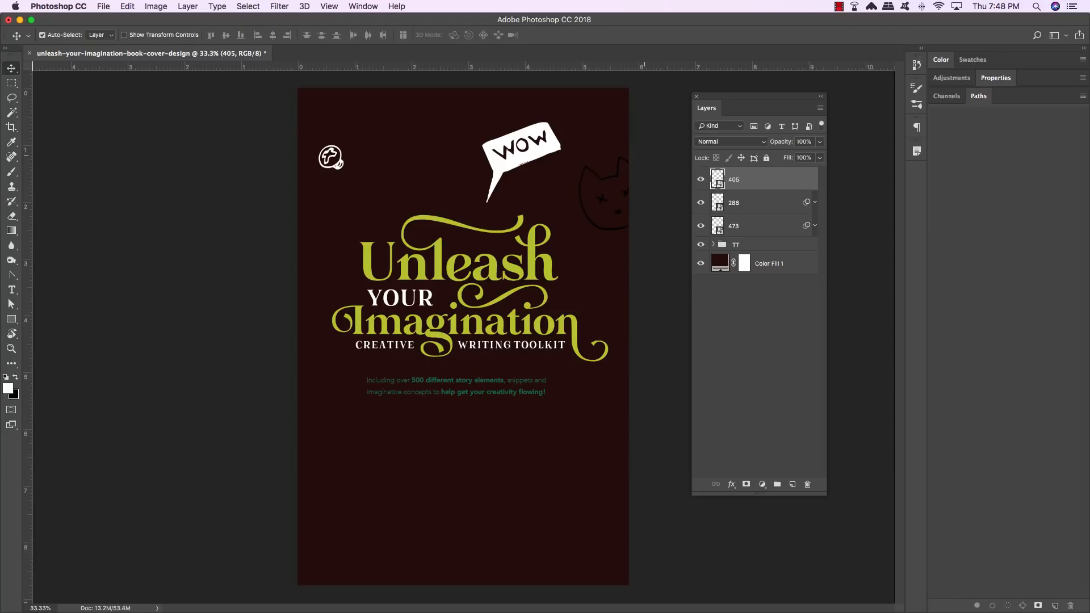
key("shift+Left")
key("shift+Left")
- Invert the cat face on layer 405, set its blend mode to Screen and collapse its smart filters
key("super+i")
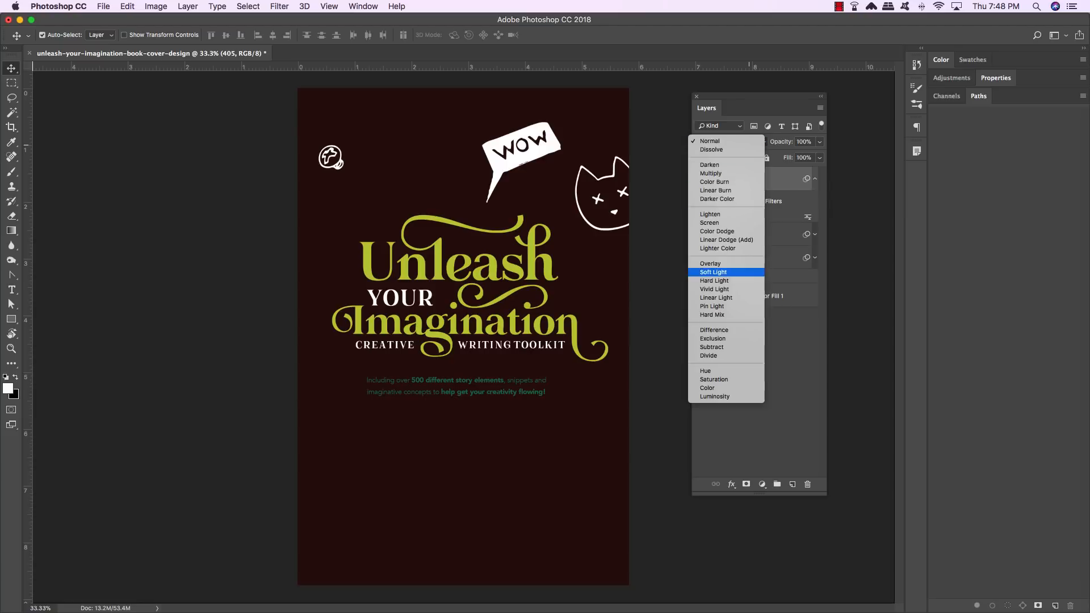
left_click(710, 222)
left_click(814, 179)
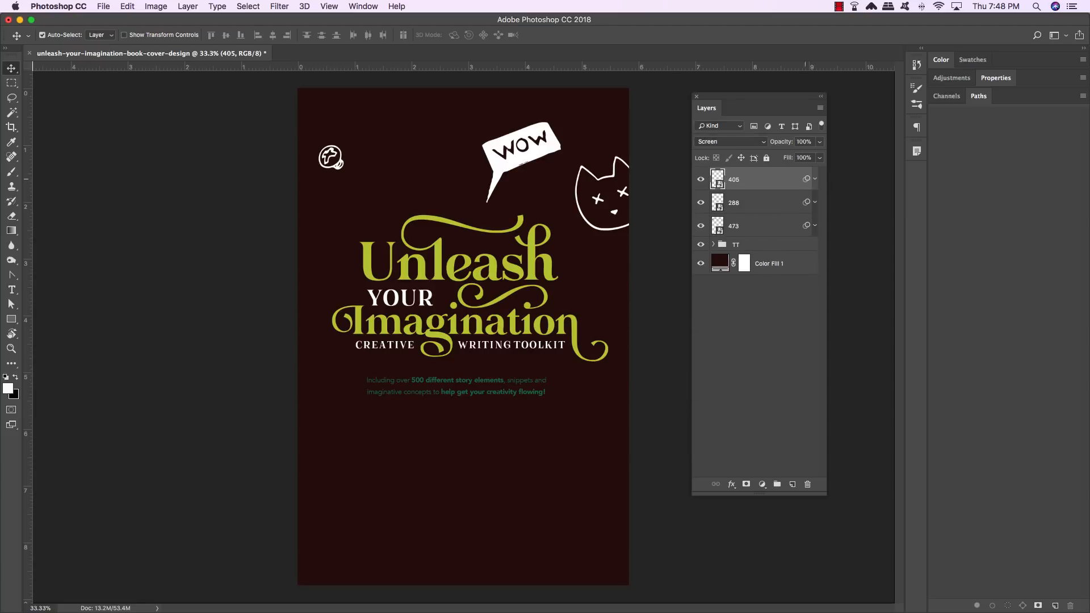
- Place 596.jpg as an embedded image, enlarge the lightning bolt to about 146%, tilt it about 3° clockwise and position it just before the word Unleash
left_click(104, 6)
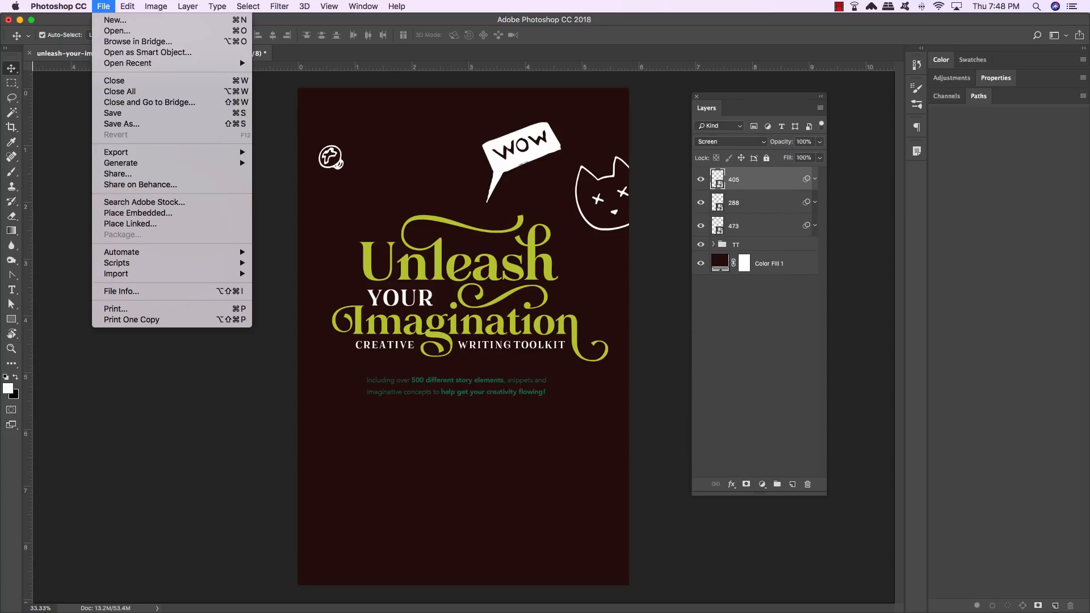
left_click(138, 213)
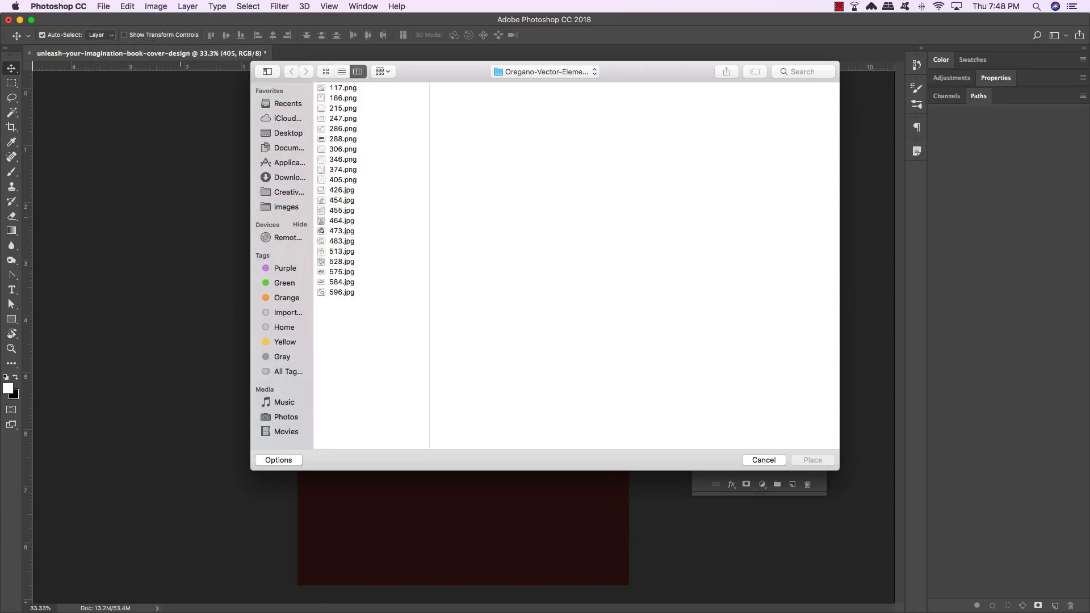
double_click(352, 295)
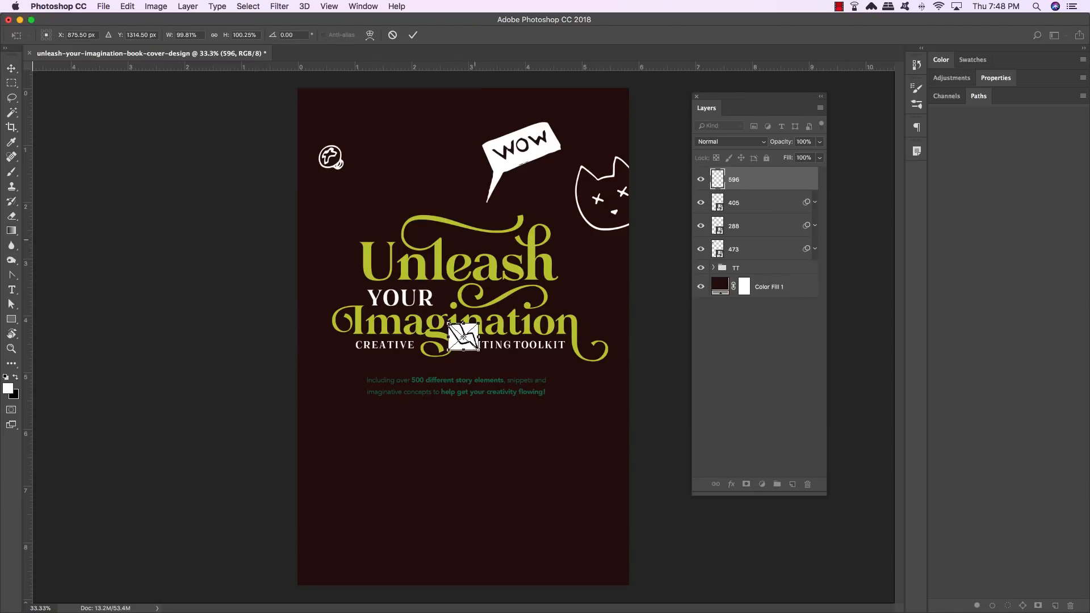
left_click_drag(449, 323, 328, 382)
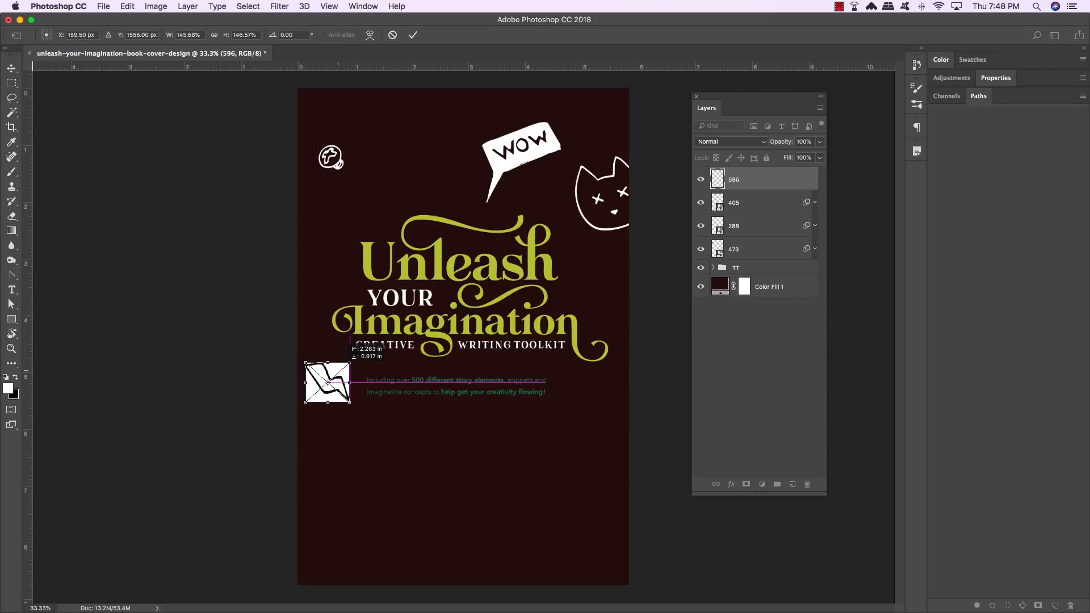
left_click_drag(401, 365, 409, 384)
left_click_drag(340, 376, 391, 260)
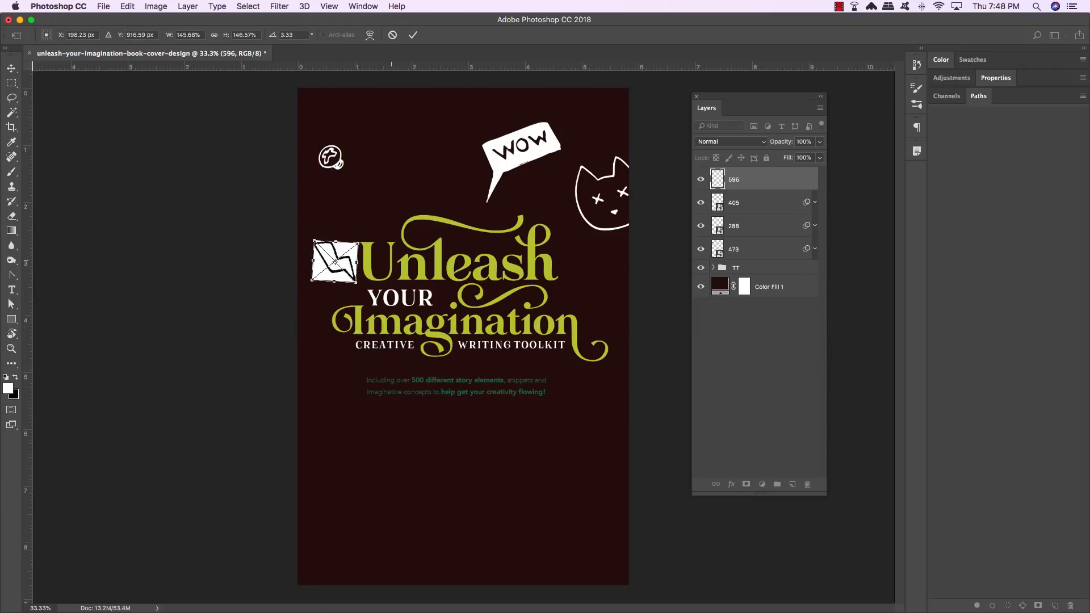
key("Return")
- Invert the lightning bolt on layer 596 and set its blend mode to Screen
key("super+i")
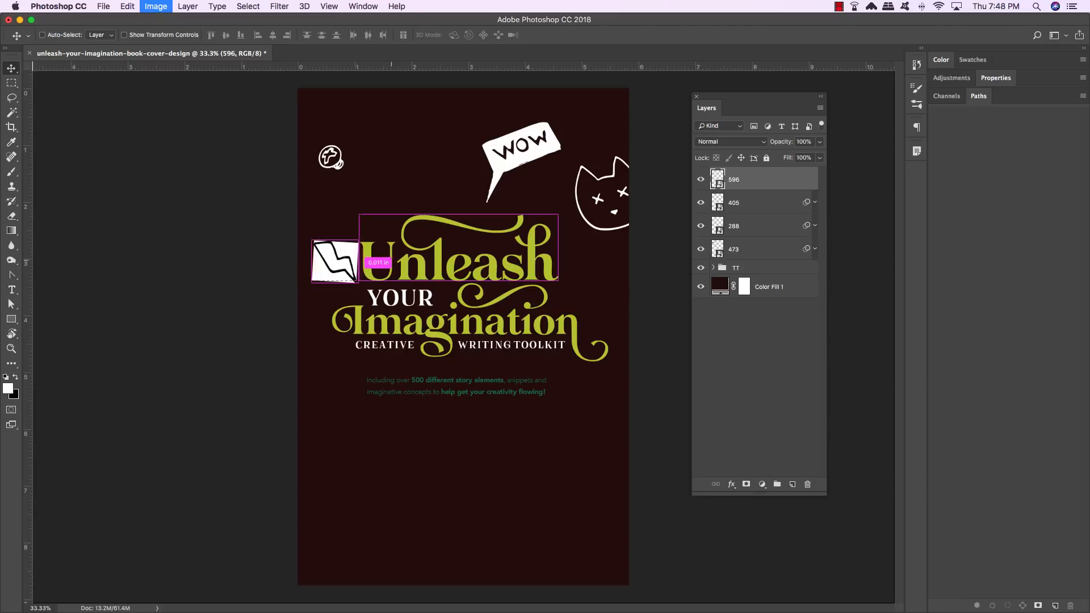
left_click(731, 141)
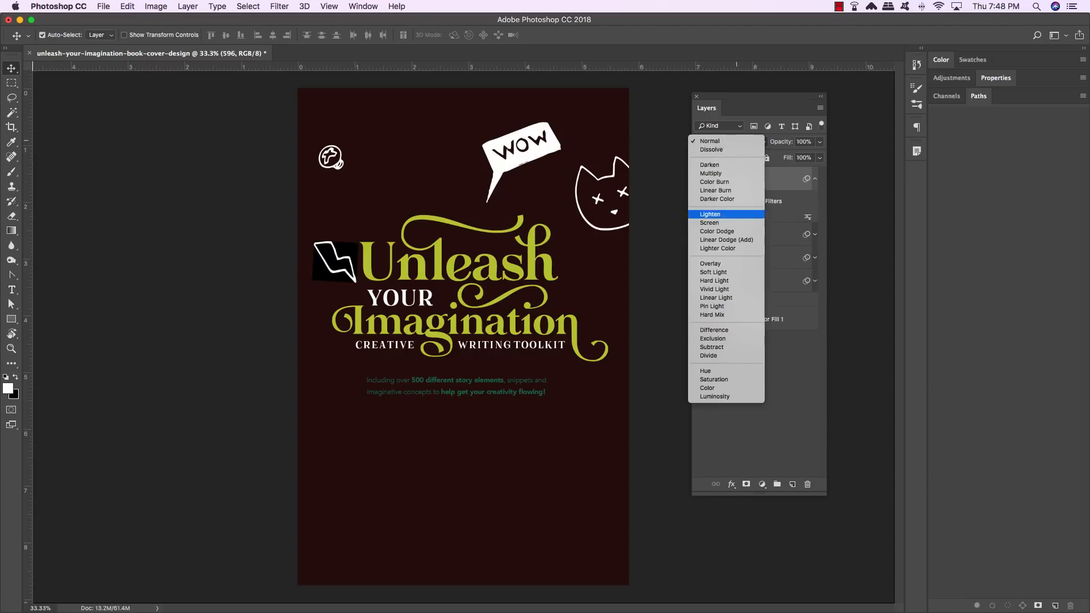
left_click(709, 223)
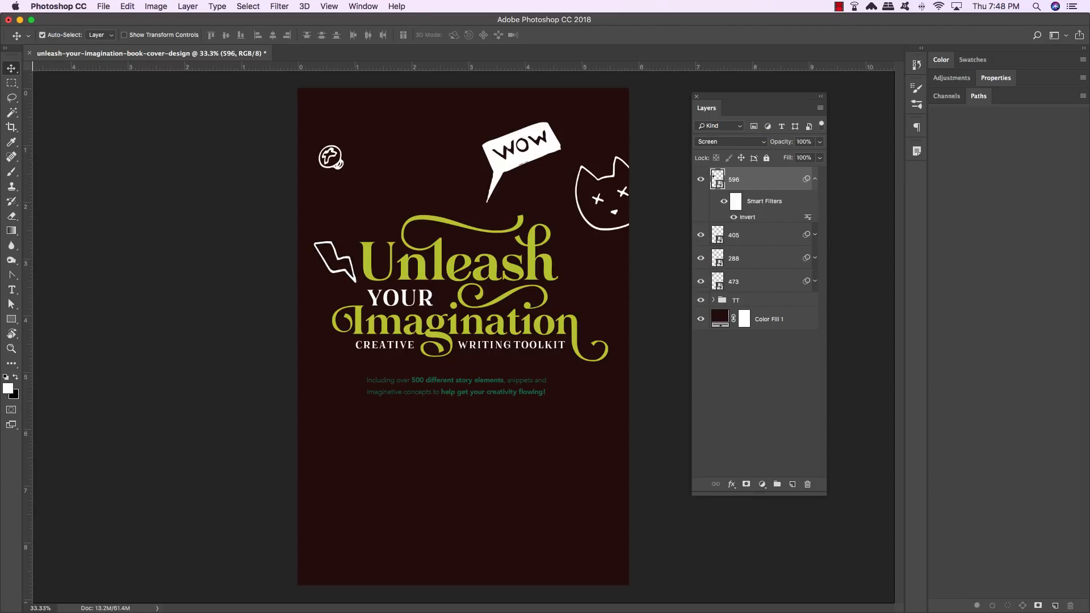
- Place 215.png as an embedded image, enlarge the storm cloud to about 156%, tilt it counterclockwise and position it partly off the cover's left edge, below the title
left_click(103, 7)
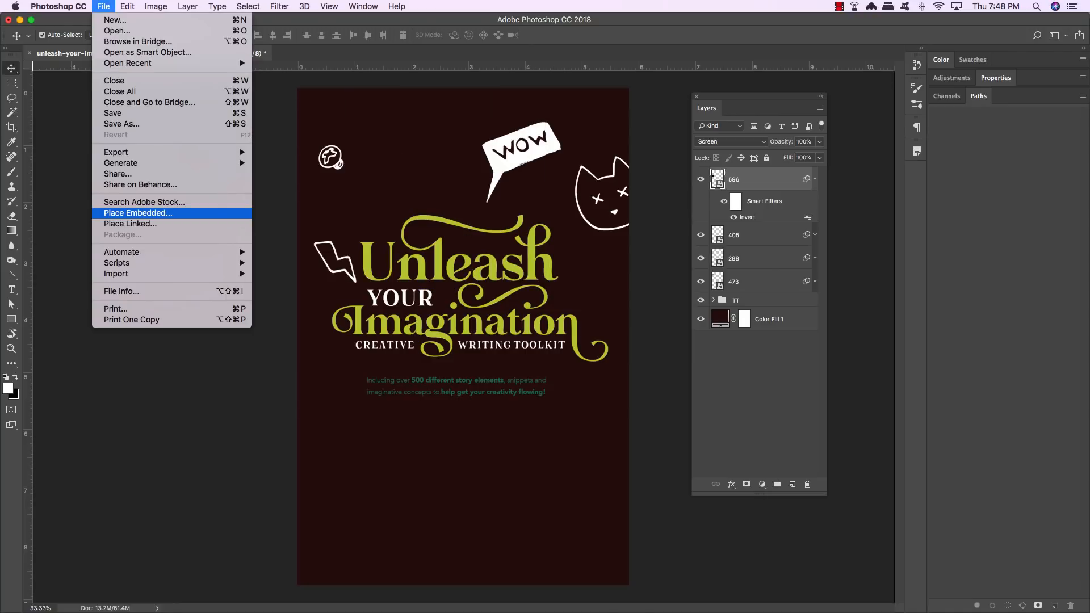
left_click(136, 213)
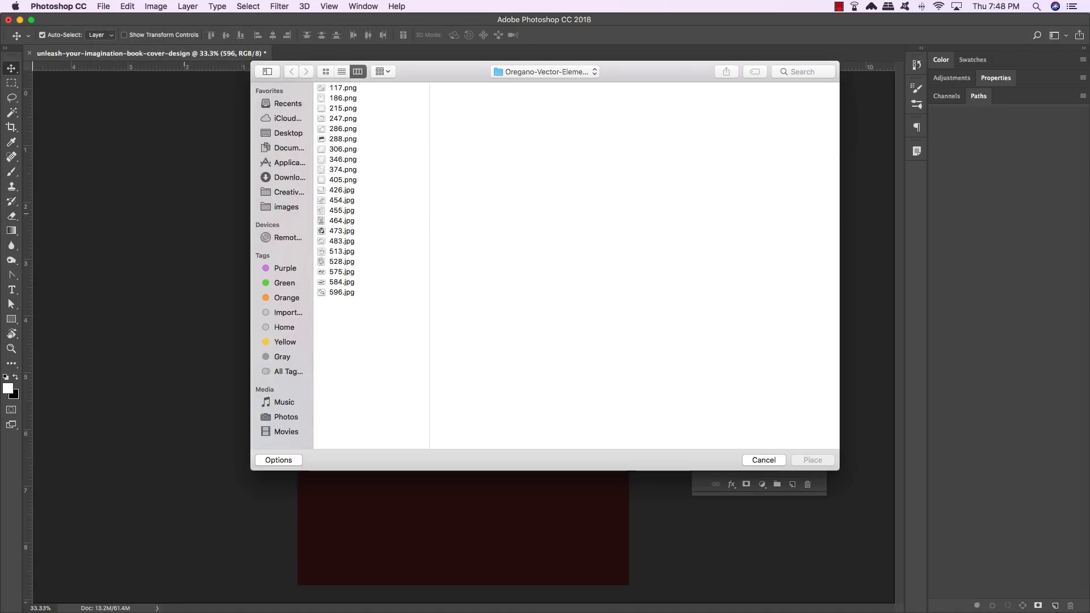
double_click(343, 107)
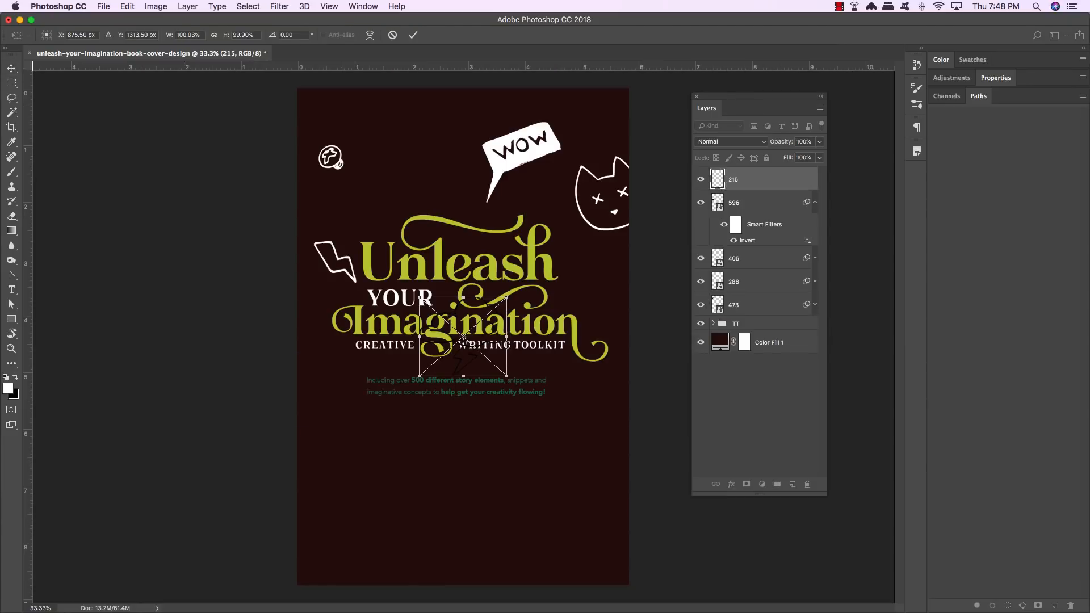
left_click_drag(463, 337, 375, 407)
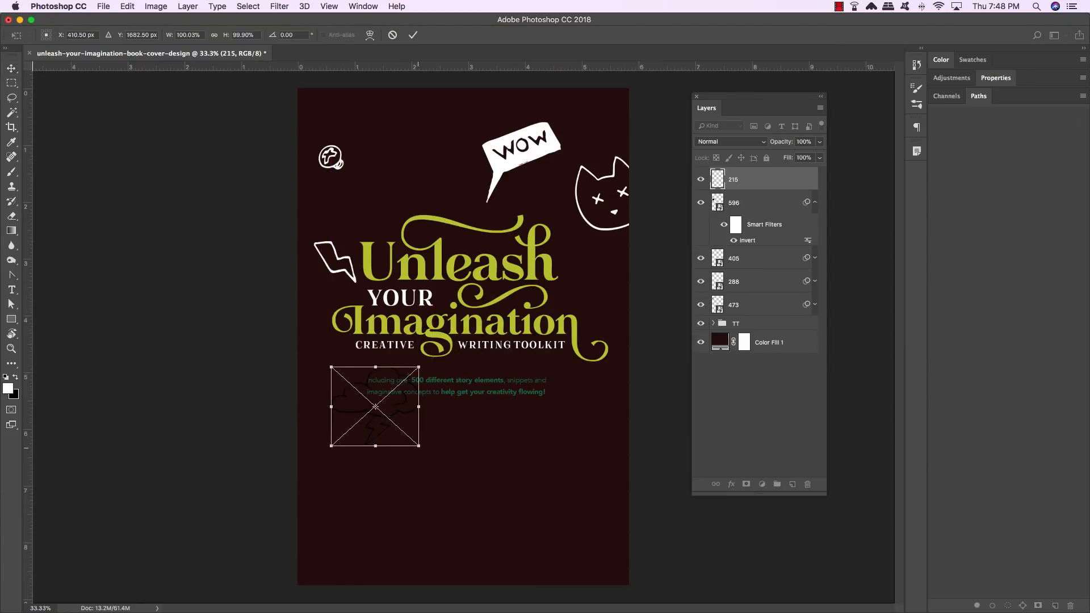
mouse_move(418, 367)
left_mouse_down()
mouse_move(441, 347)
mouse_move(413, 384)
left_mouse_up()
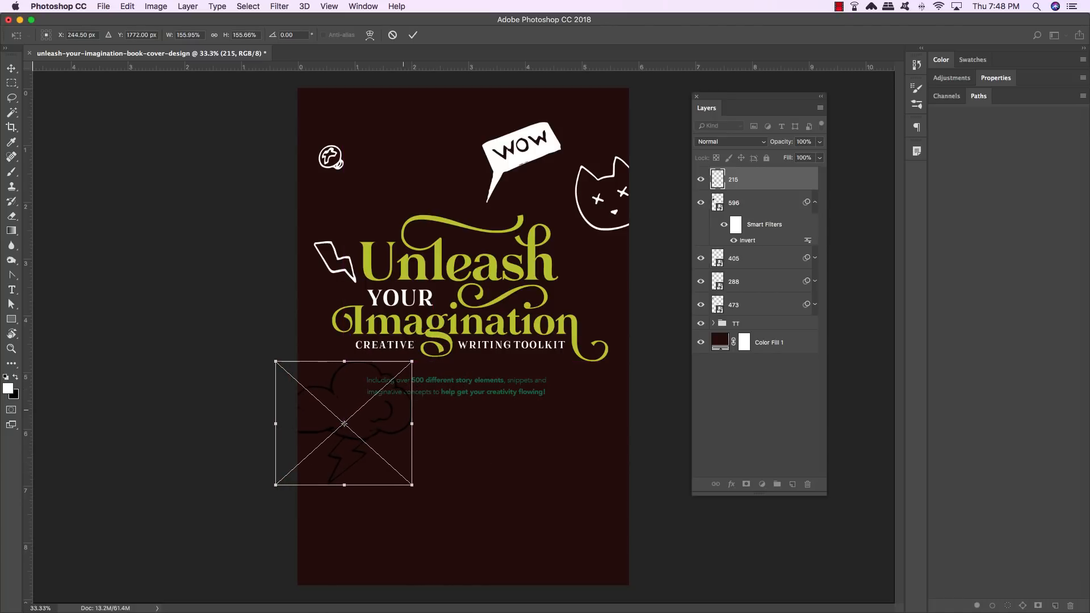
left_click_drag(466, 436, 466, 407)
left_click_drag(391, 411, 398, 400)
key("Return")
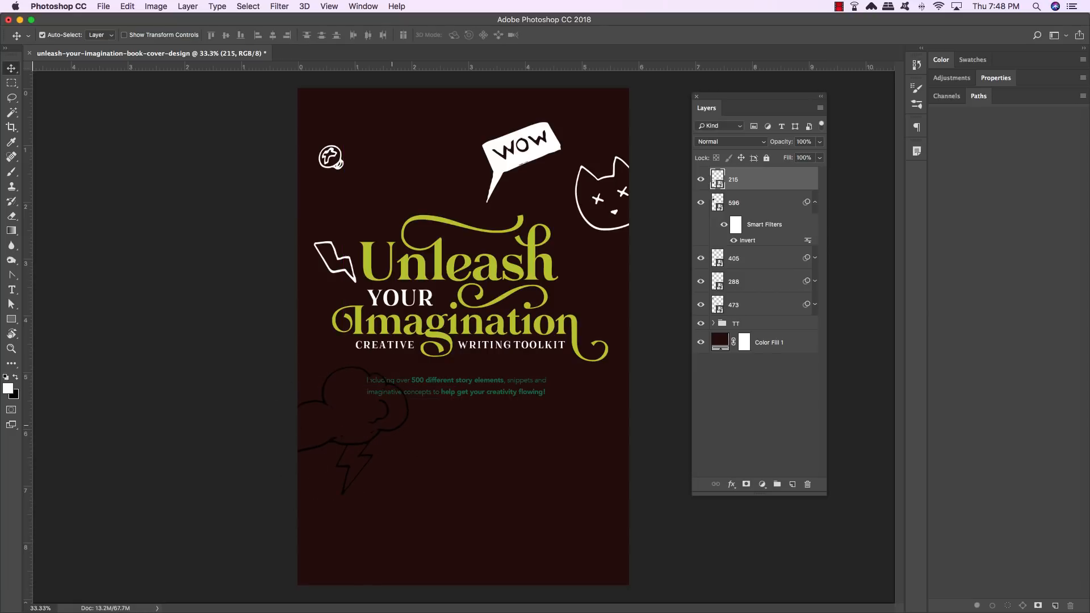
- Invert the storm cloud on layer 215 and set its blend mode to Screen
key("super+i")
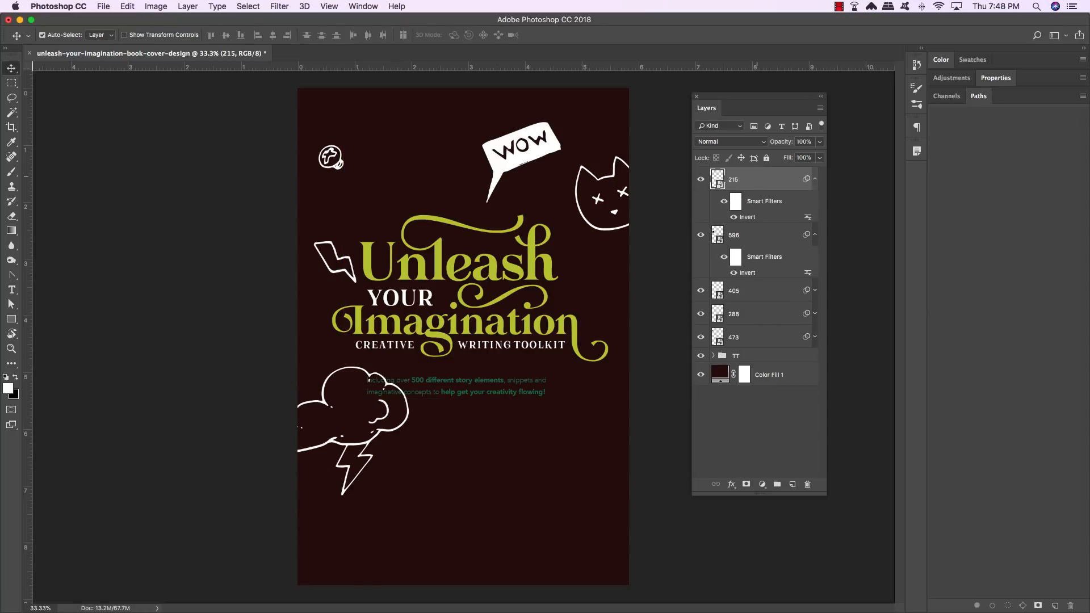
left_click(732, 141)
left_click(729, 223)
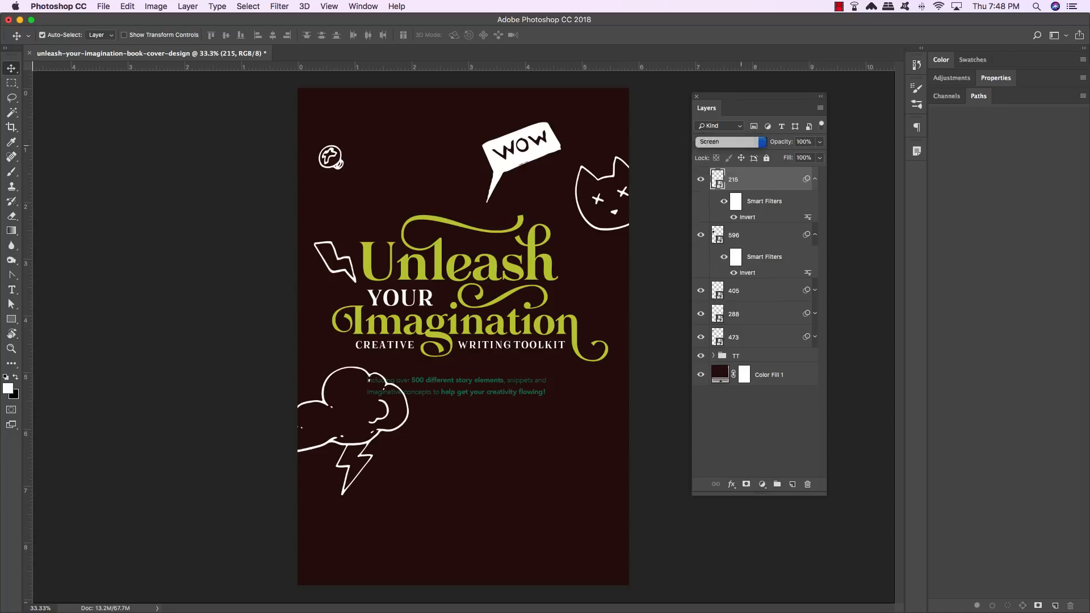
- Place 426.jpg as an embedded image, enlarge the horned drawing to about 118%, tilt it about 8° clockwise and position it partly off the cover's bottom edge
left_click(103, 6)
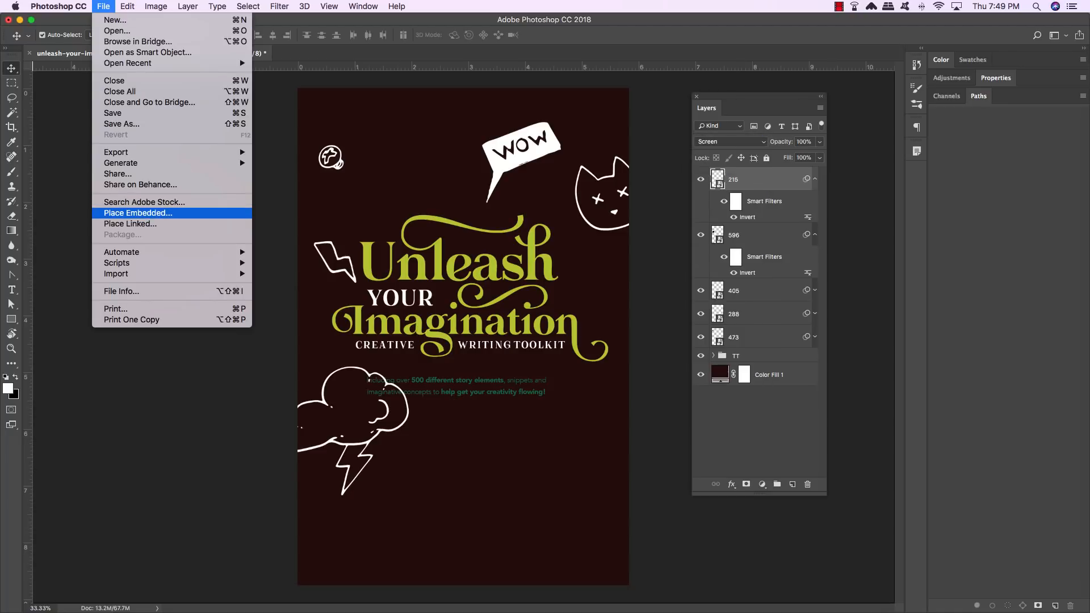
left_click(138, 213)
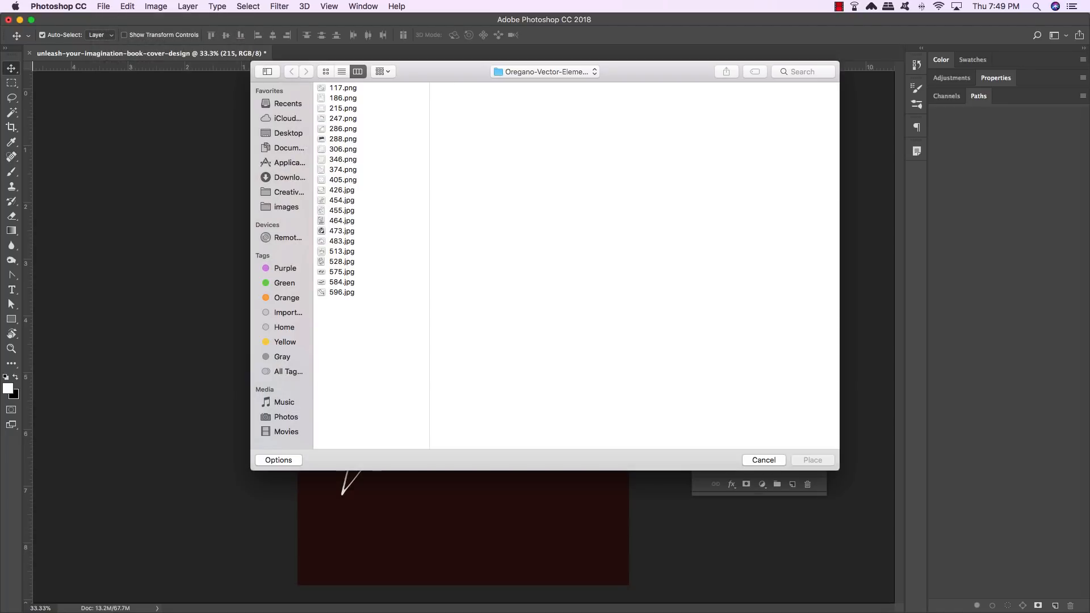
double_click(344, 191)
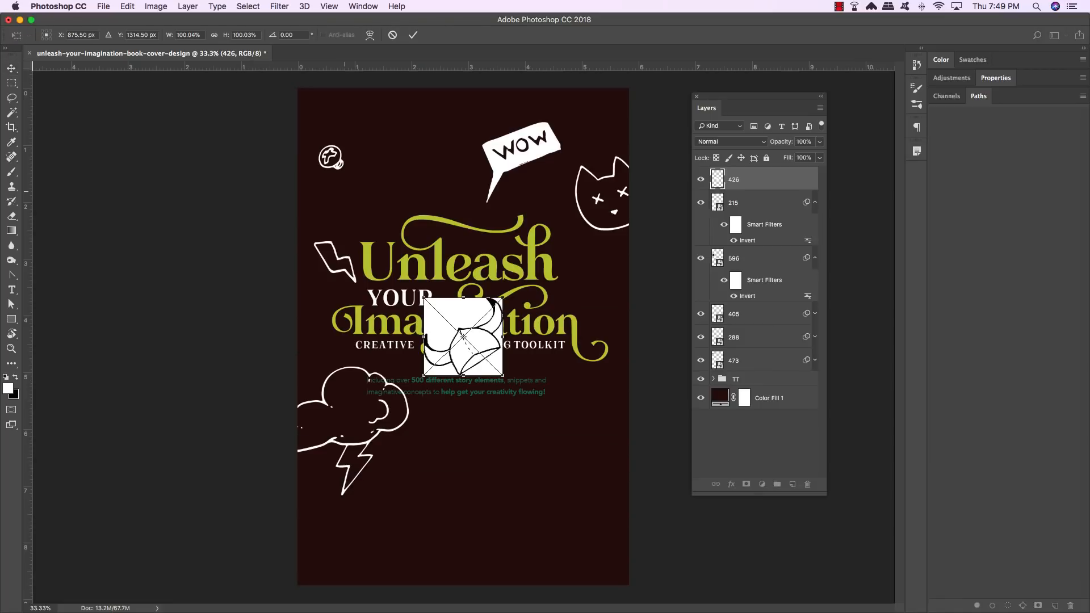
left_click_drag(485, 341, 479, 550)
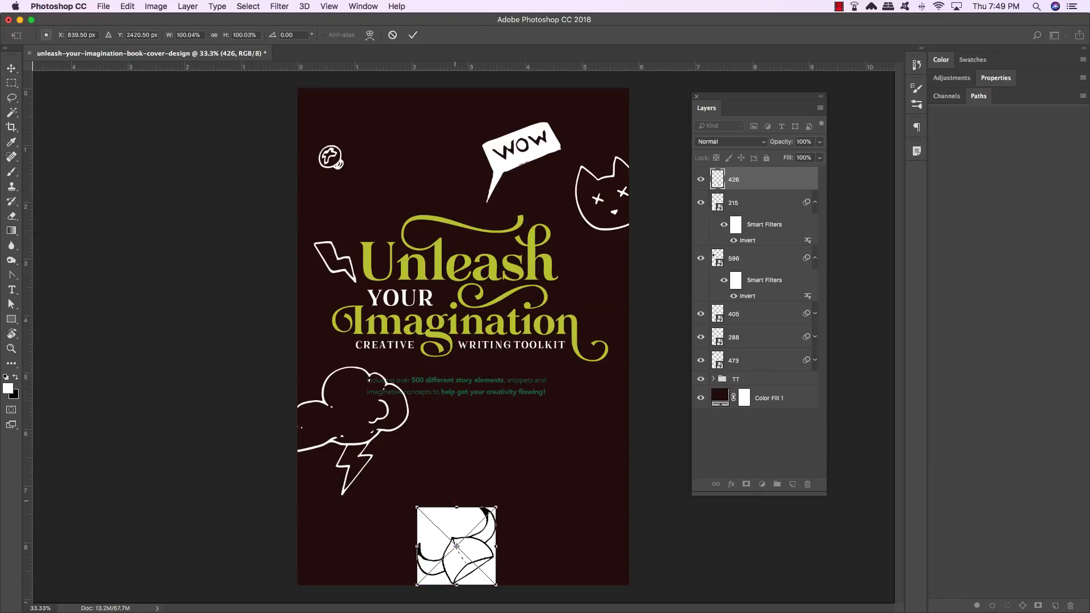
left_click_drag(490, 490, 515, 527)
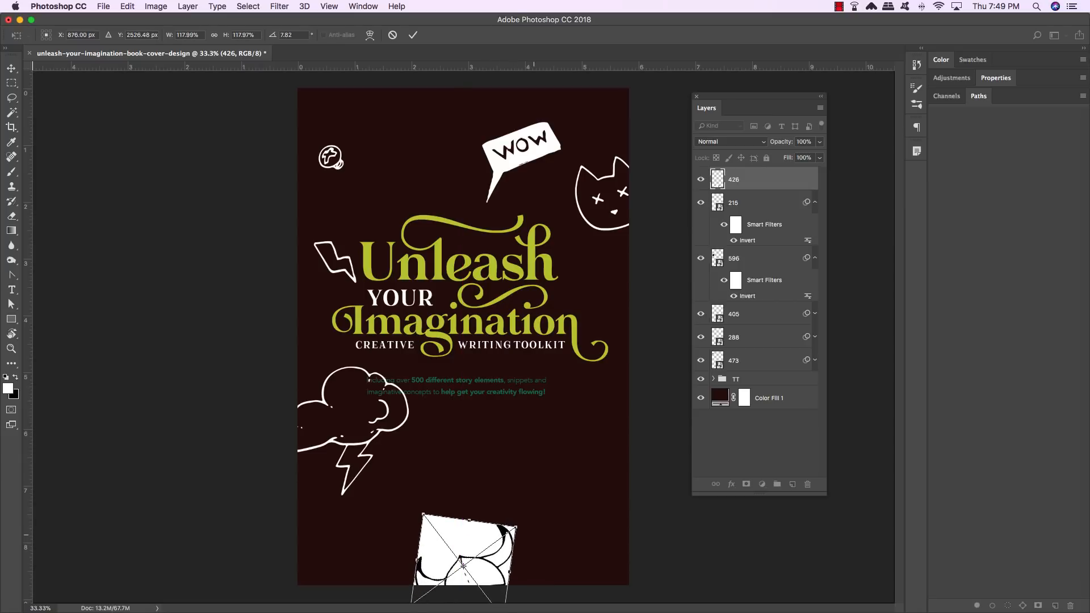
key("Return")
- Invert the horned drawing on layer 426 and set its blend mode to Screen
key("super+i")
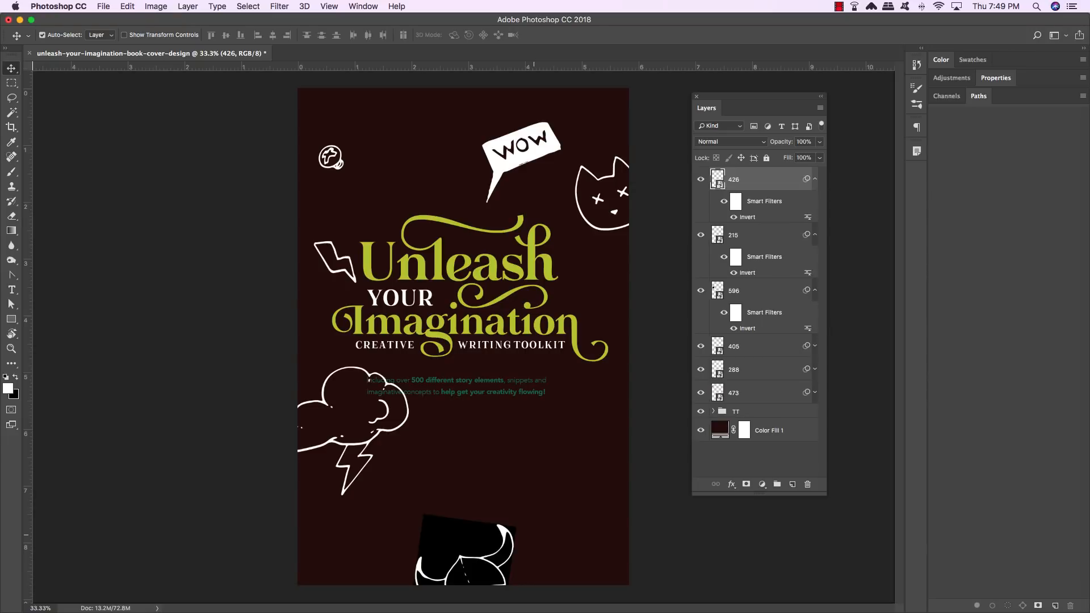
left_click(730, 143)
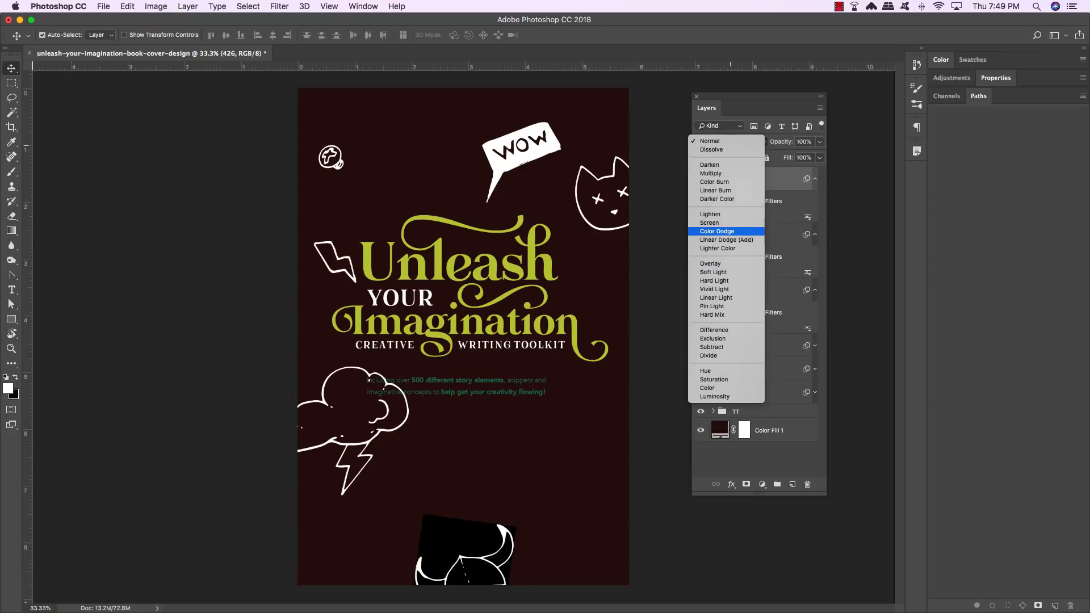
left_click(730, 232)
left_click(730, 141)
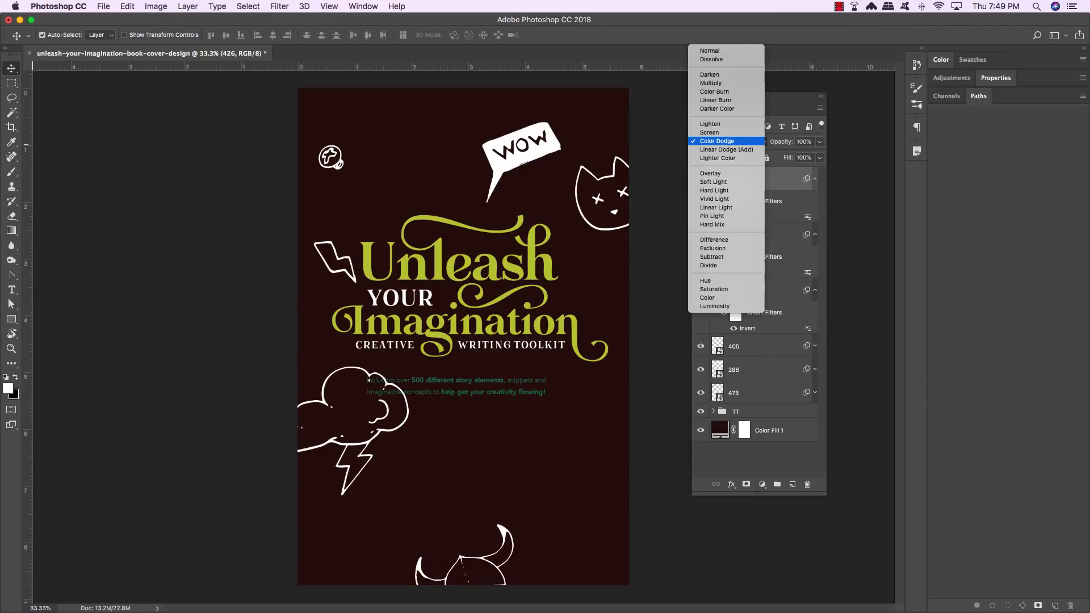
left_click(710, 132)
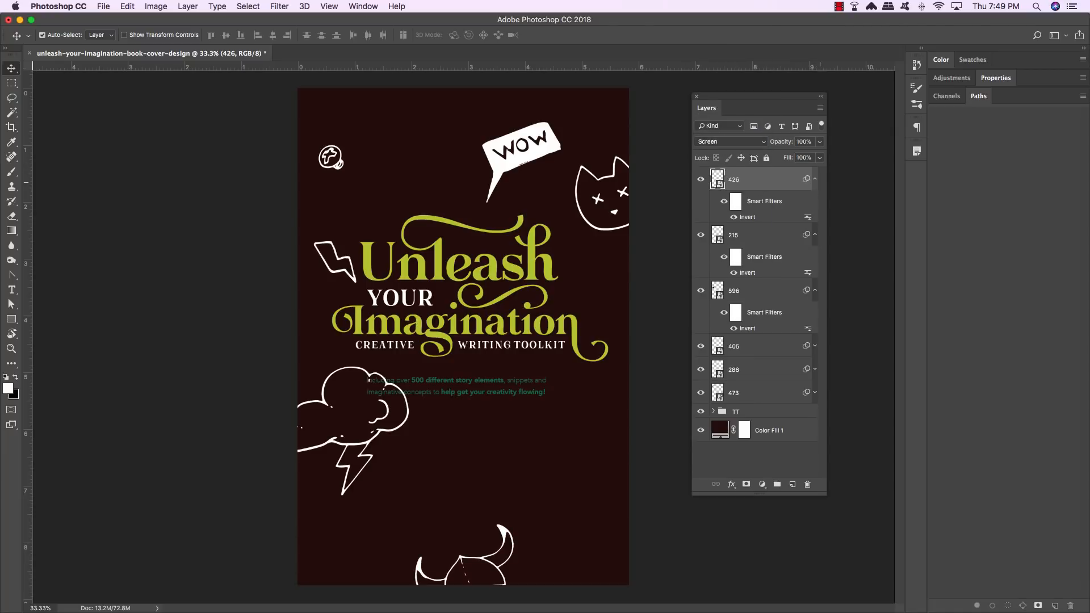
- Collapse the smart filters of layers 426, 215 and 596
left_click(815, 179)
left_click(814, 202)
left_click(814, 225)
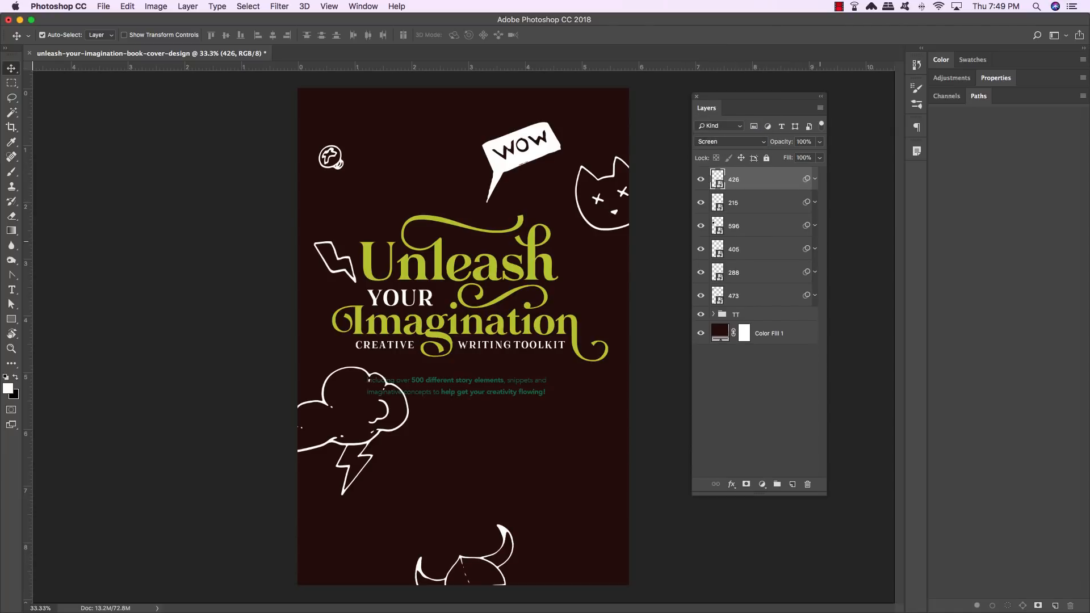
- Place 455.jpg as an embedded image, scale the bird to about 105%, tilt it about 11° counterclockwise and position it at the cover's lower right edge
left_click(103, 6)
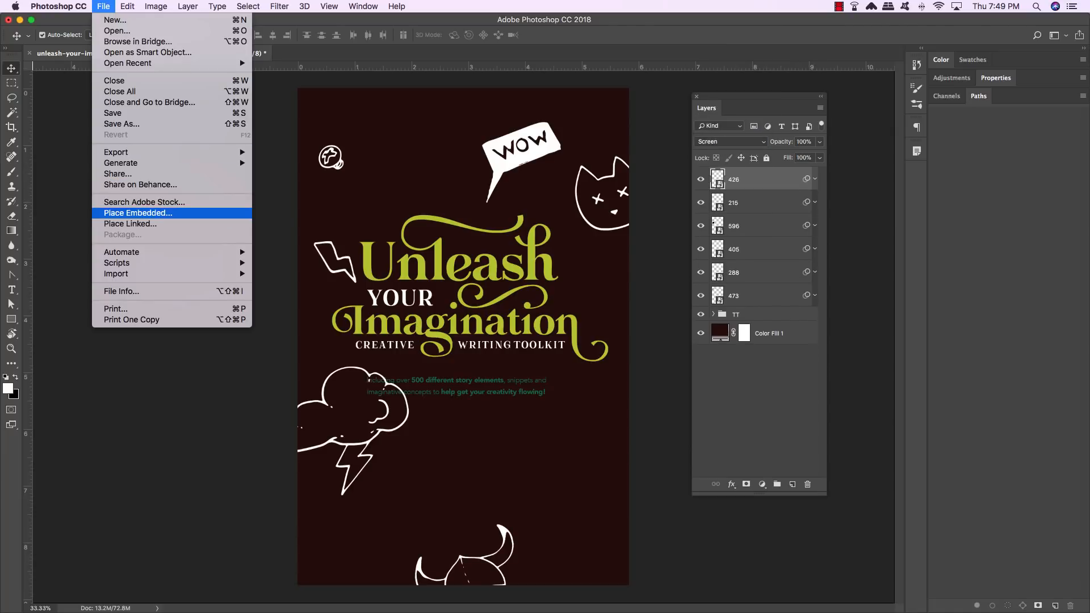
left_click(130, 213)
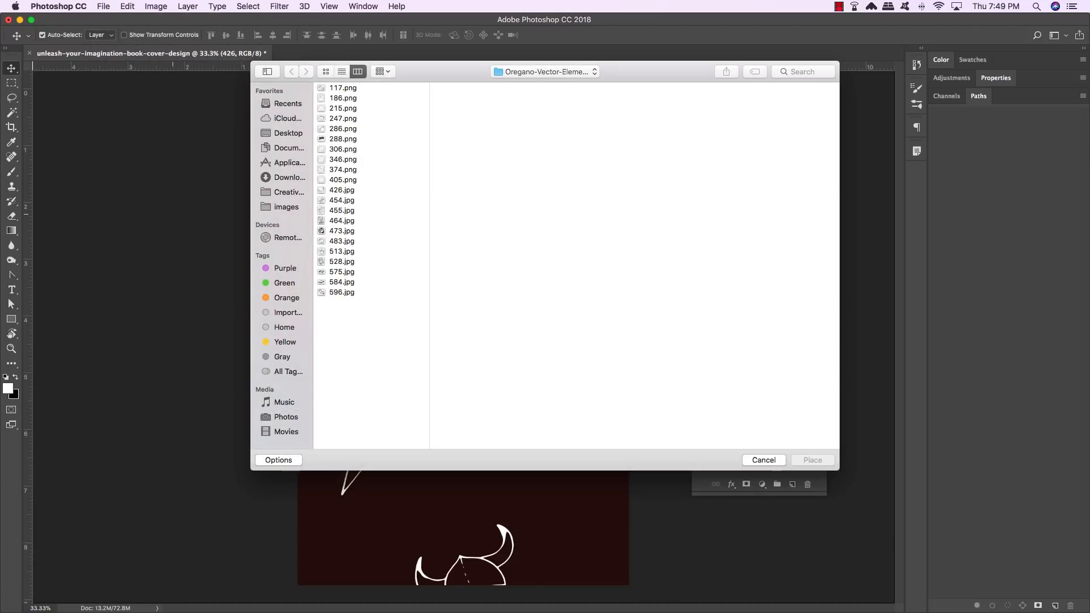
double_click(341, 210)
left_click_drag(480, 312, 629, 398)
left_click_drag(585, 447, 612, 440)
key("Return")
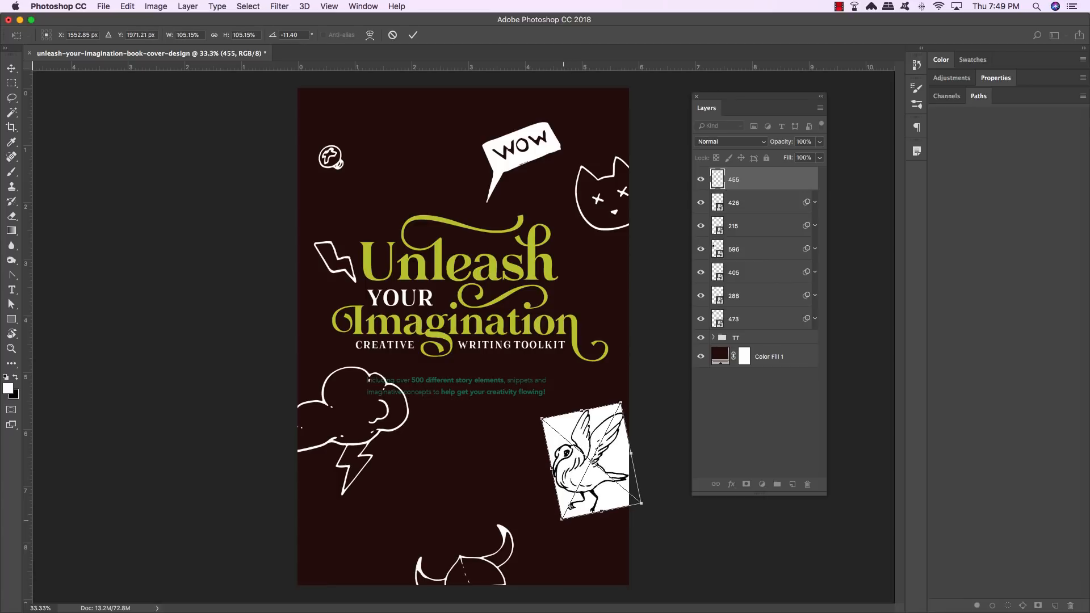
- Invert the bird on layer 455, set its blend mode to Screen and collapse its smart filters
key("super+i")
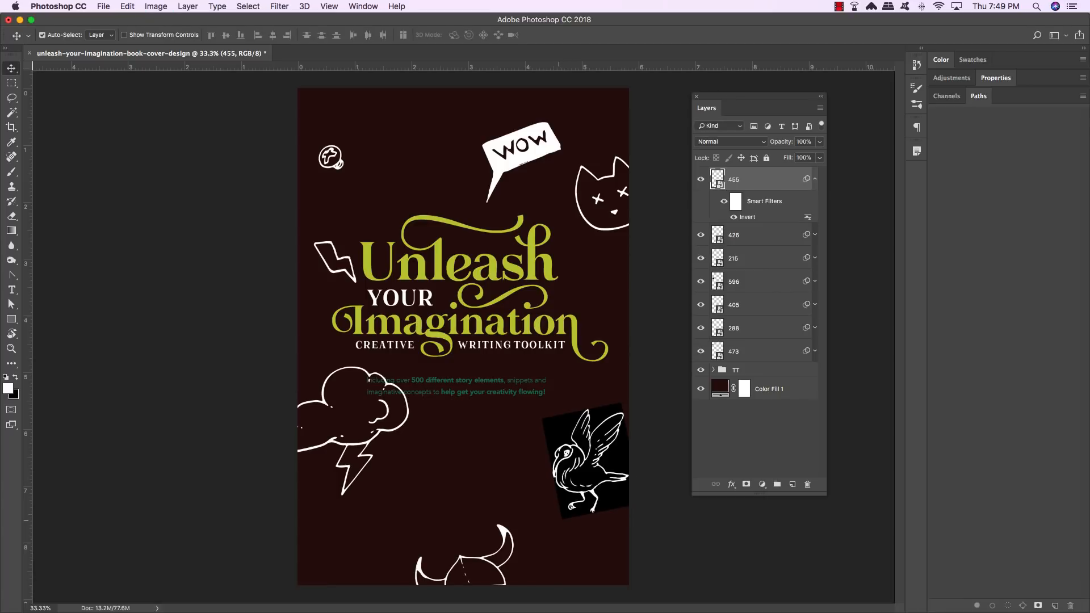
left_click(731, 142)
left_click(727, 223)
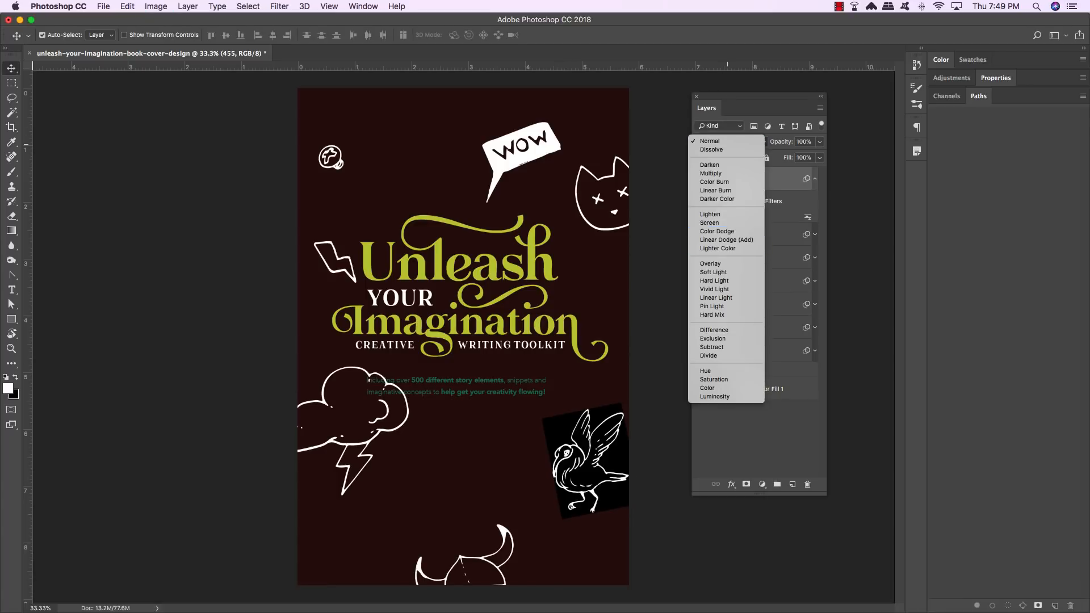
left_click(816, 179)
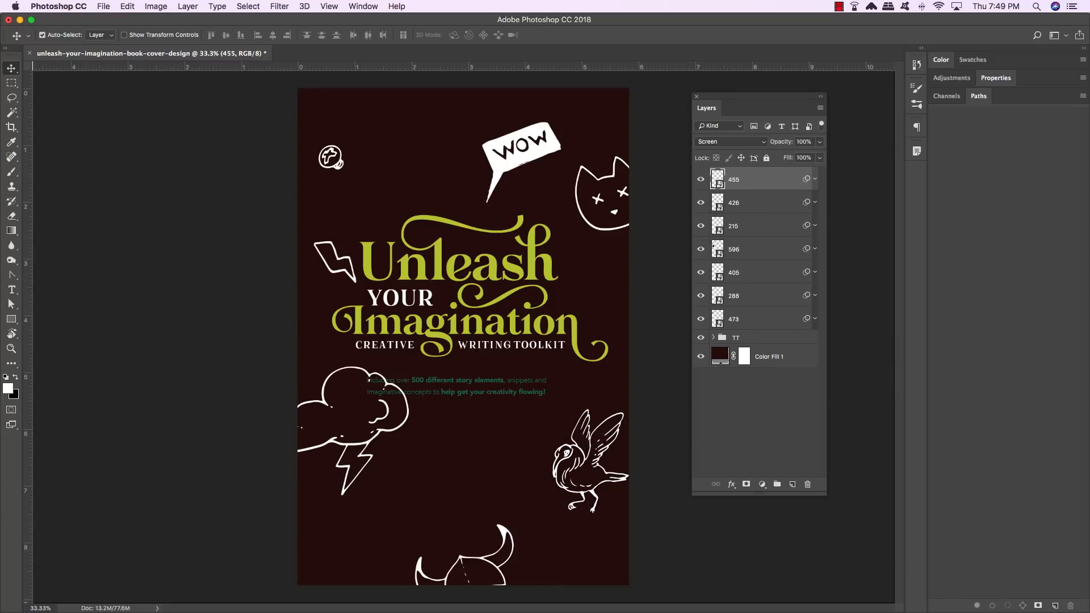
- Place 483.jpg as an embedded image, enlarge the faceted gem drawing slightly and position it partly off the cover's right edge, below the cat face
left_click(103, 6)
left_click(138, 212)
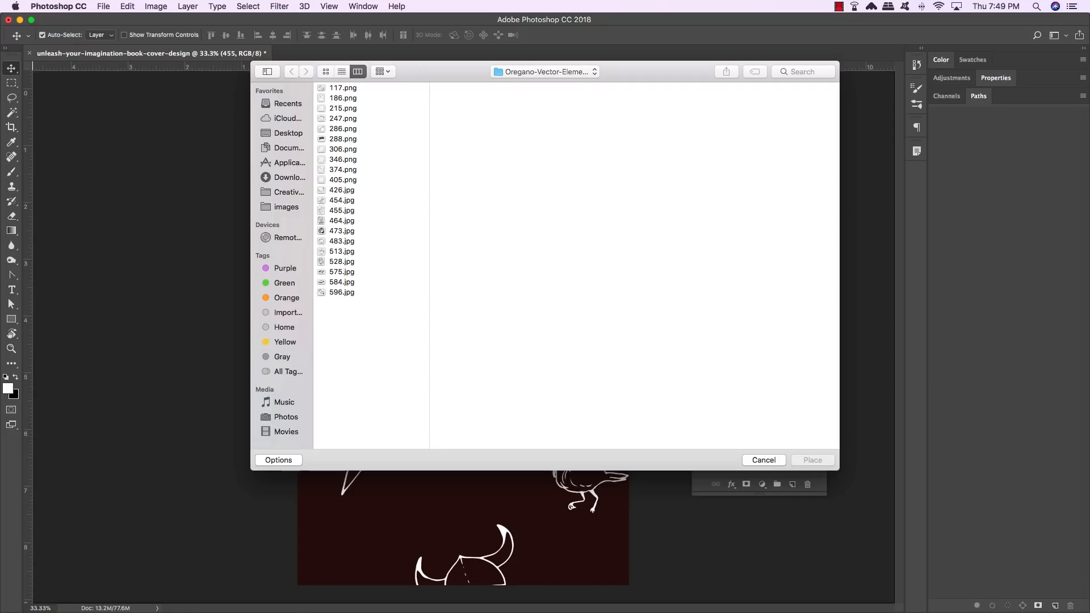
left_click(342, 241)
key("Return")
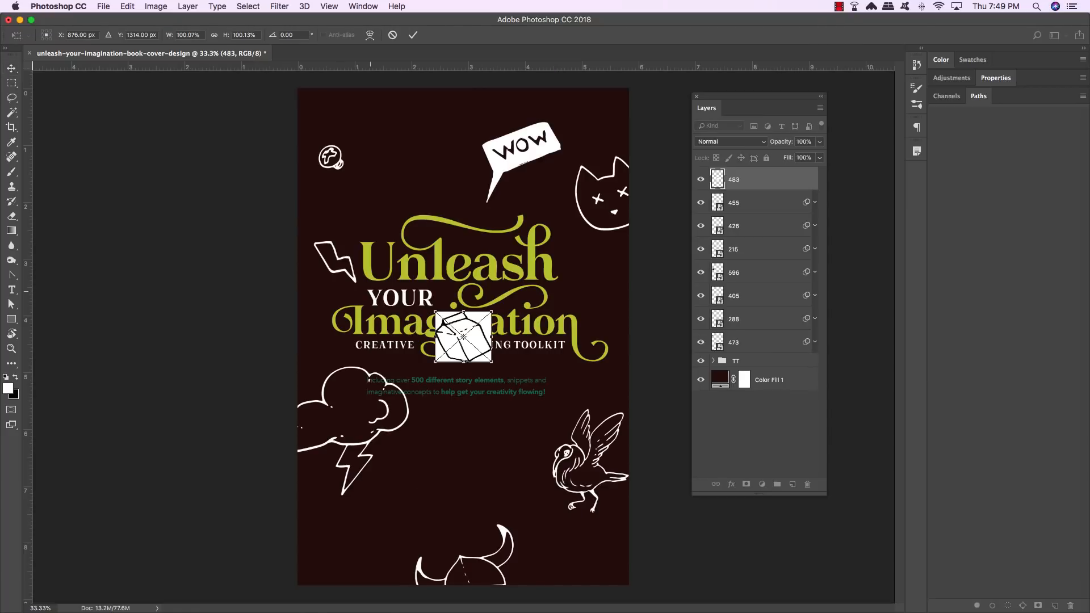
left_click_drag(463, 337, 644, 315)
key("Return")
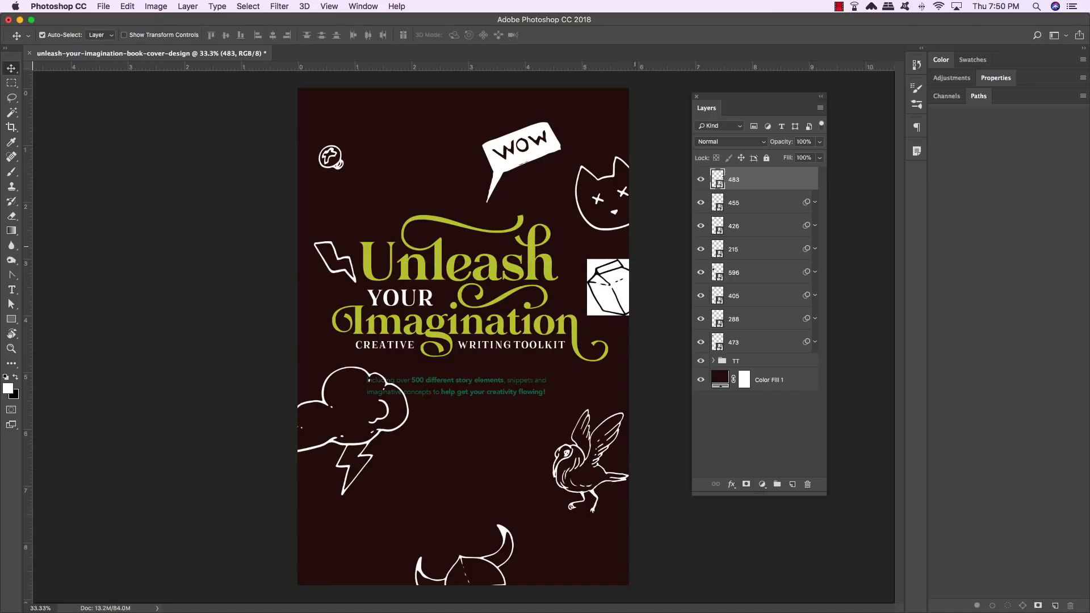
- Rotate the faceted gem drawing on layer 483 a few degrees clockwise
key("super+t")
left_click_drag(636, 236, 642, 234)
key("Return")
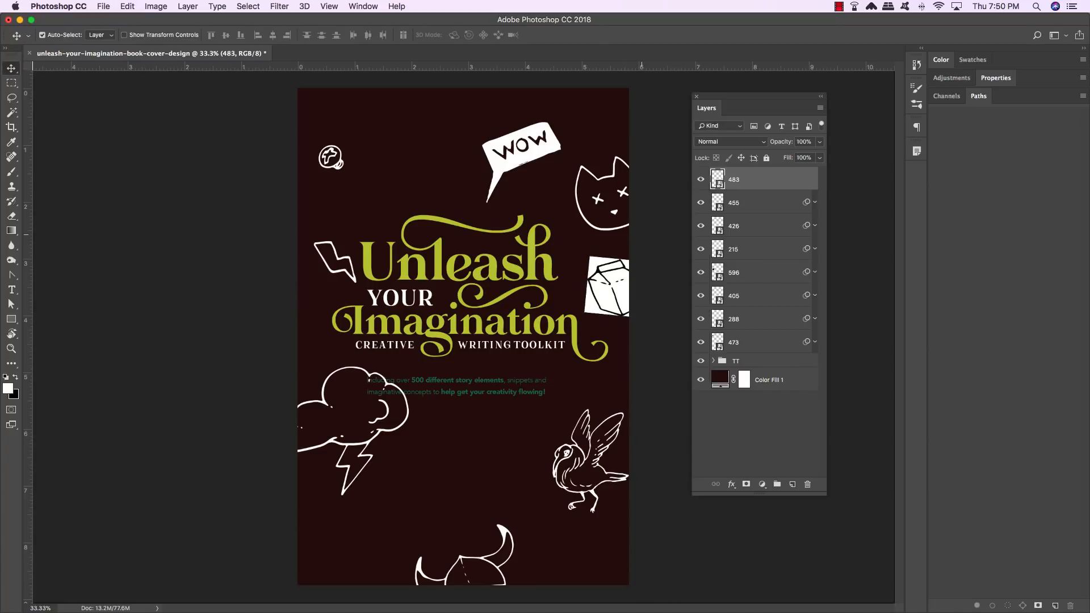
- Set layer 483 to Screen blend mode, invert the gem drawing and collapse its smart filters
left_click(731, 141)
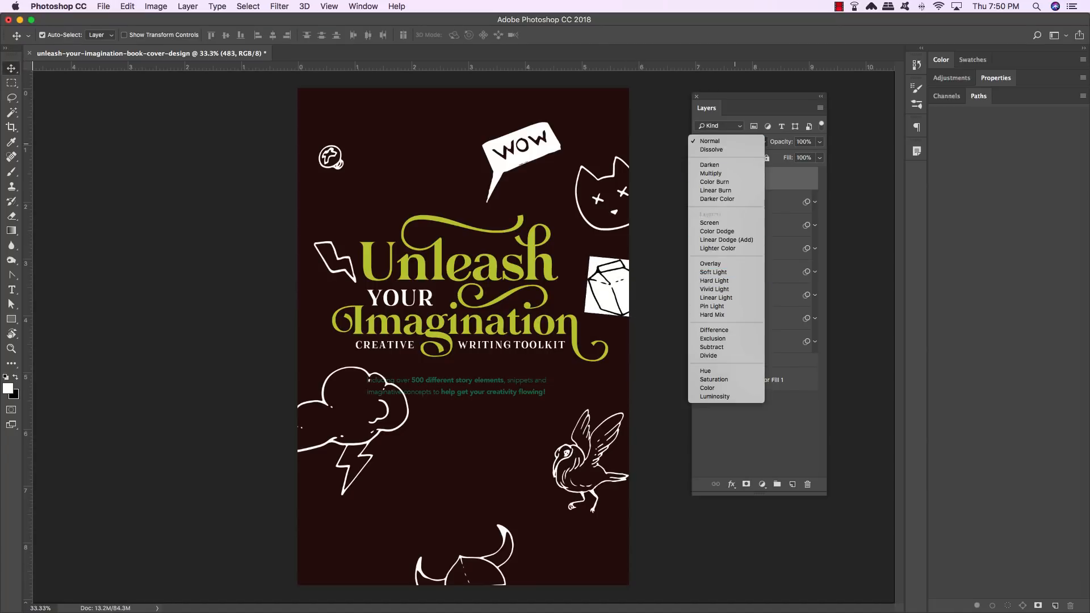
left_click(710, 223)
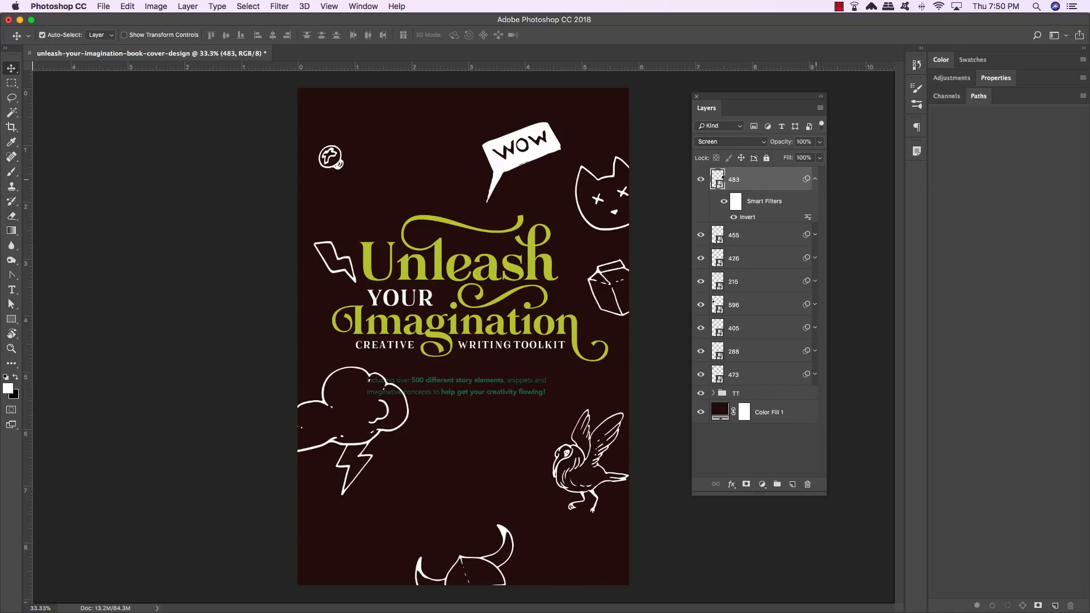
left_click(815, 179)
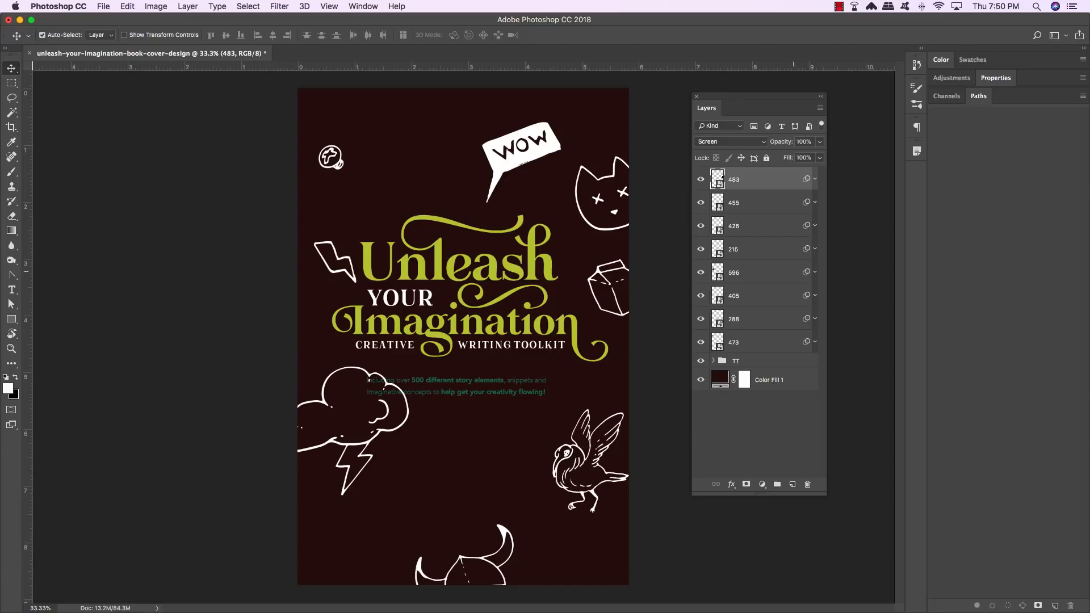
- Group all doodle layers from 483 down to 473 and name the group "OREGANGO - GROUP 1"
left_click(750, 338, "shift")
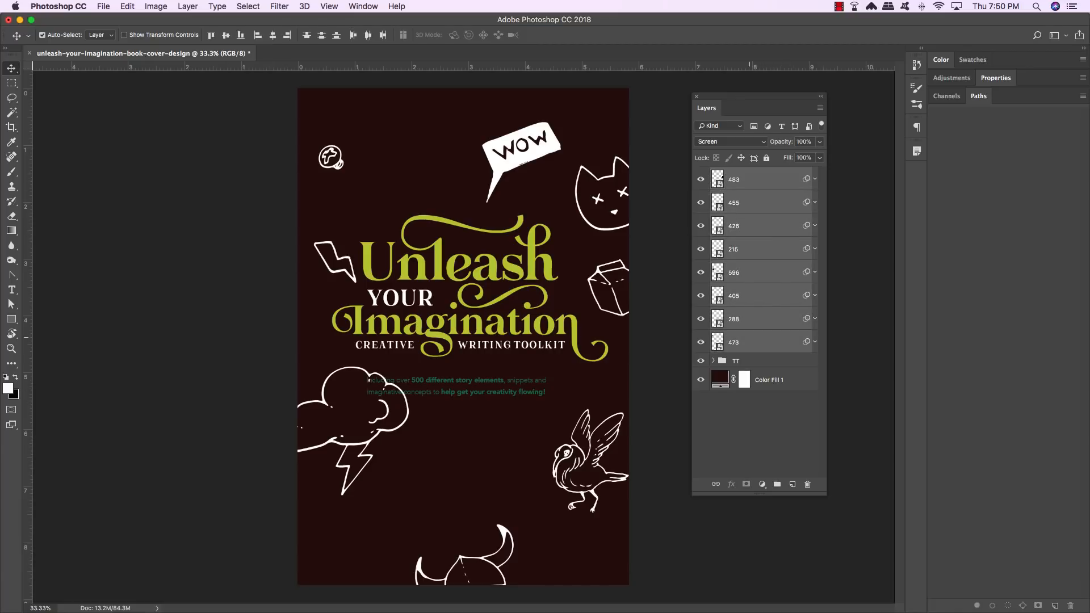
key("super+g")
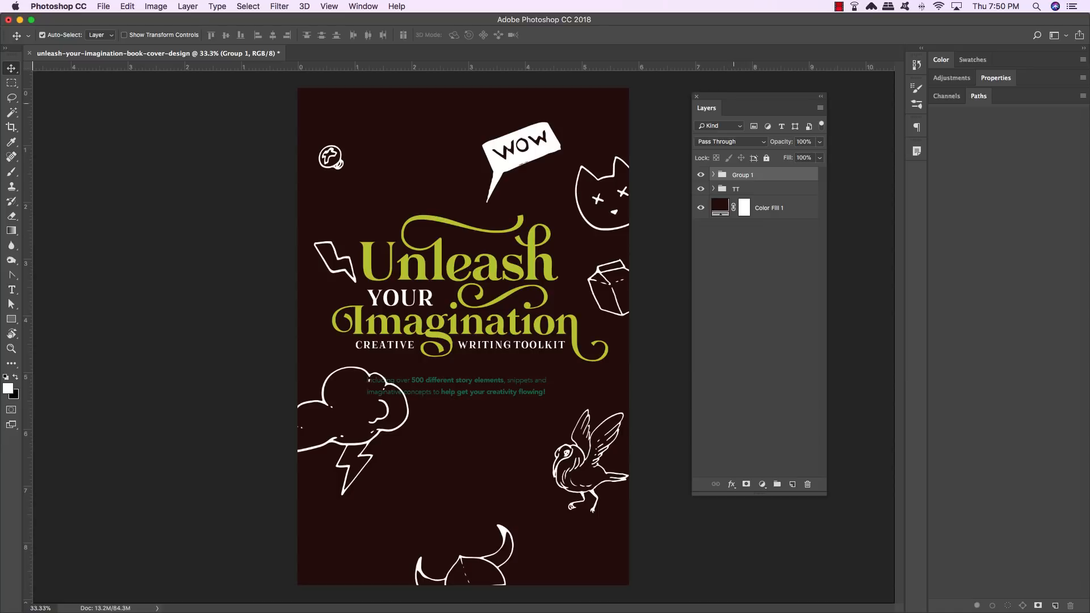
double_click(743, 175)
type("OREGANGO - GROUP 1")
key("Return")
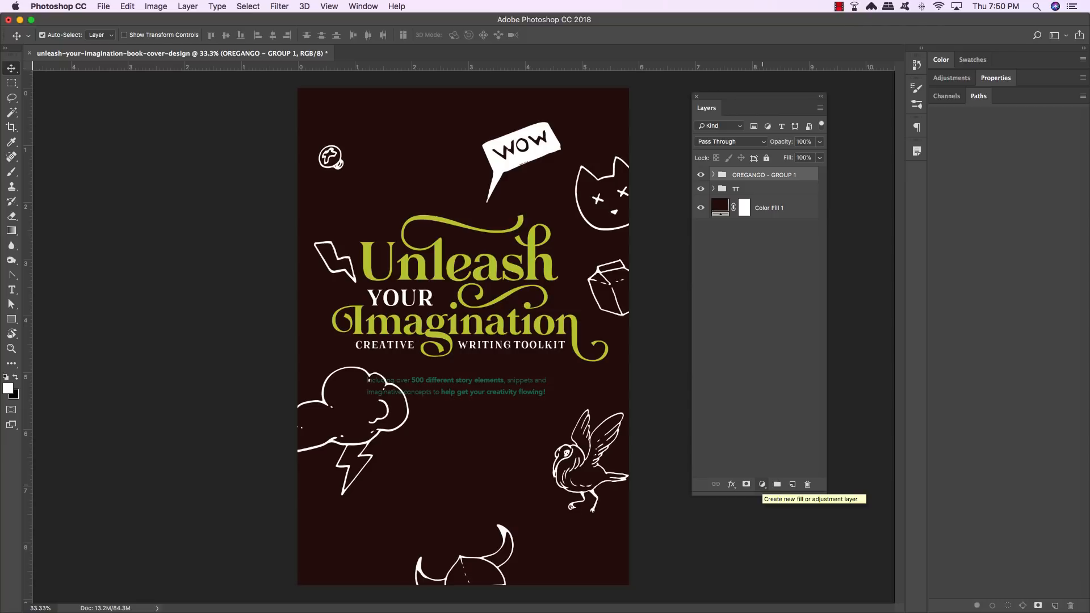
- Add a solid color fill layer in green #196C4A above the doodle group, clipped to the group
left_click(762, 484)
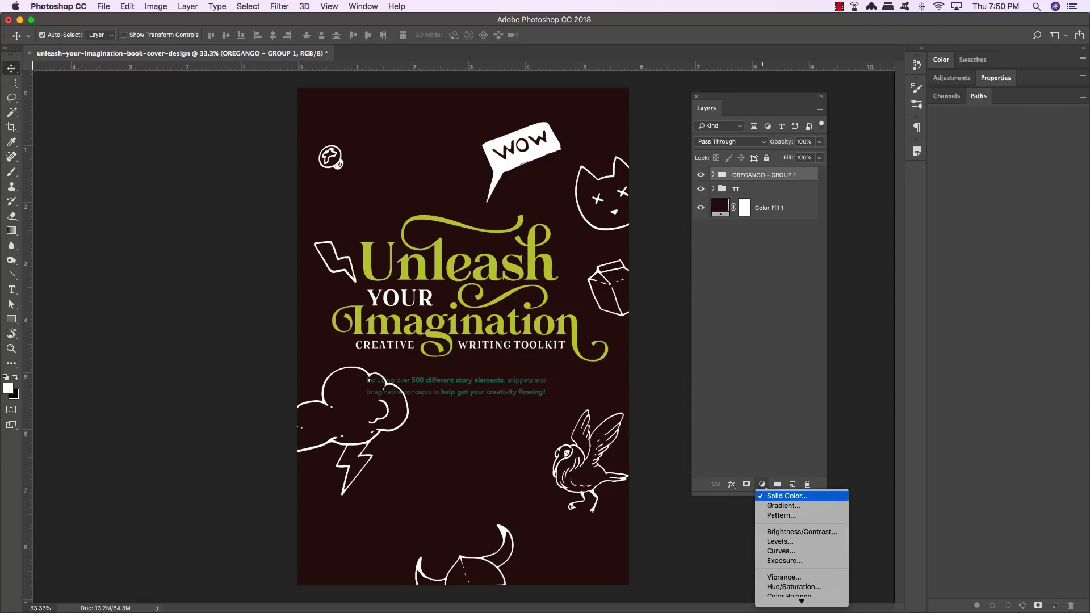
left_click(786, 496, "alt")
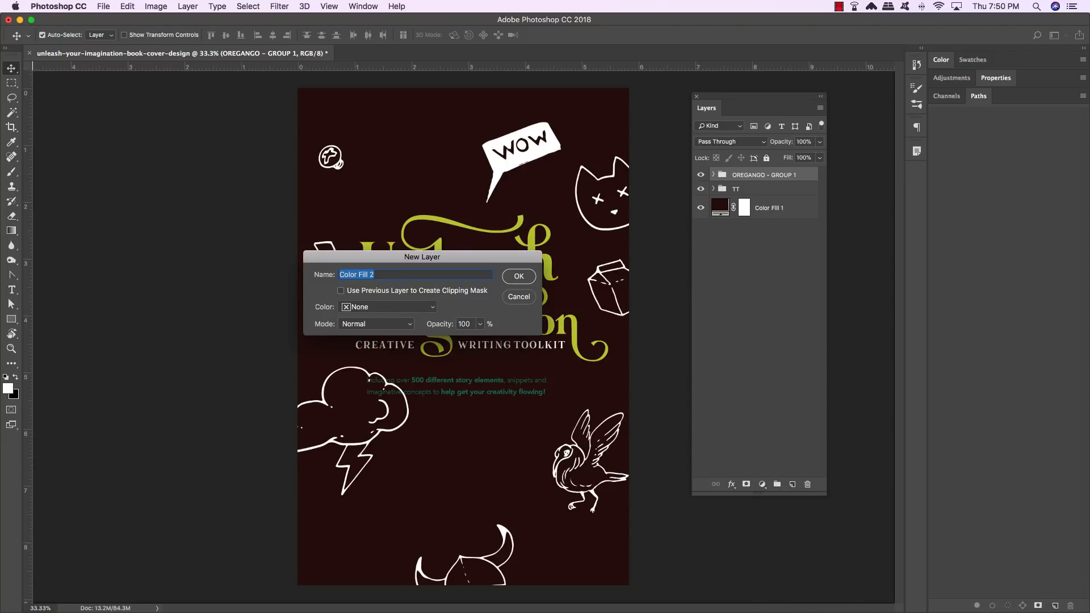
left_click(340, 290)
key("Return")
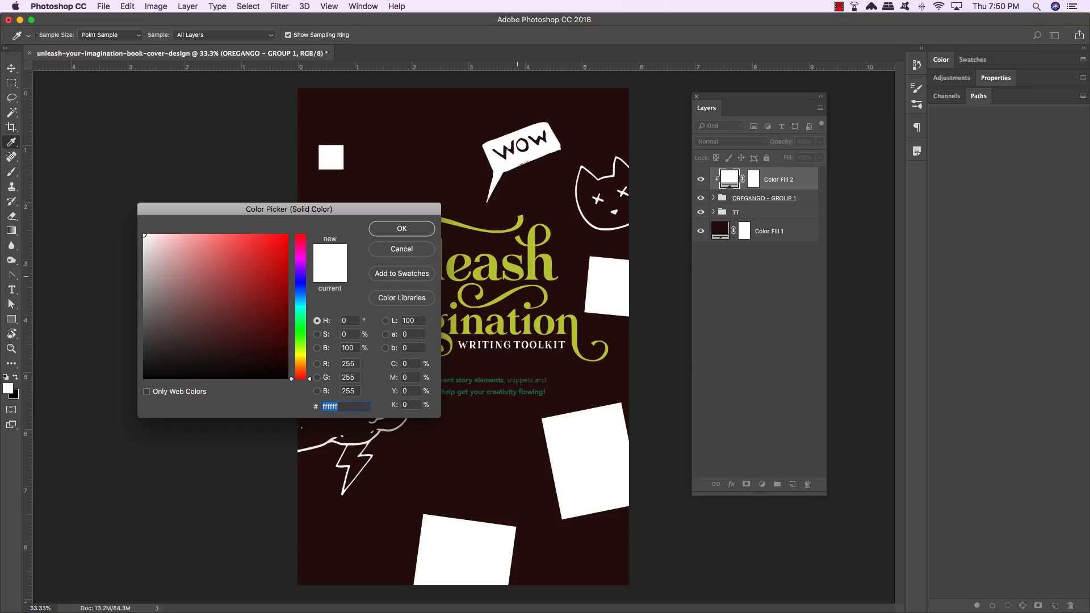
type("196")
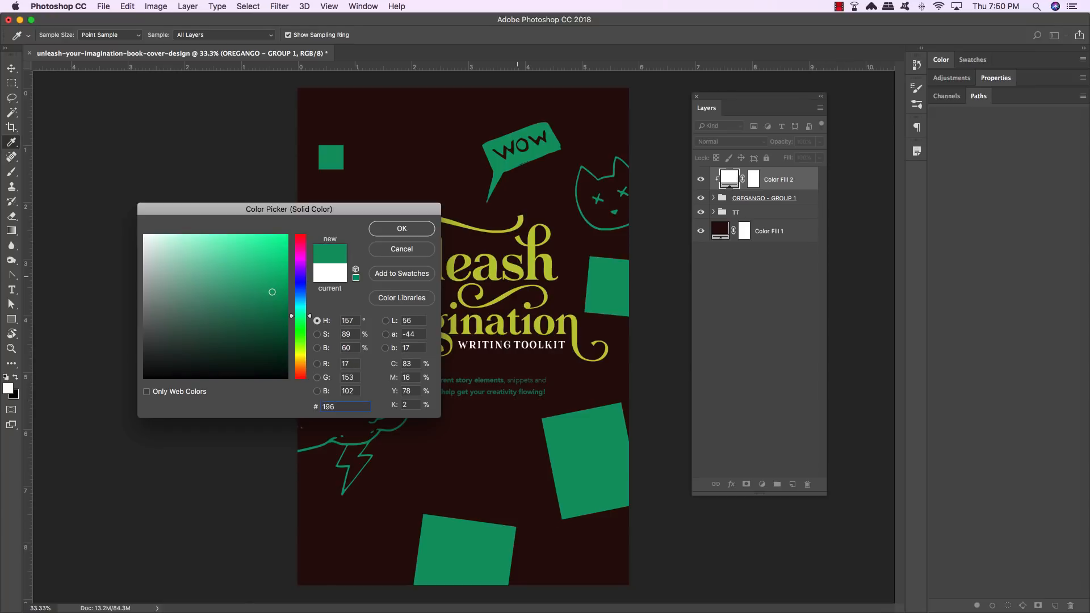
type("C4A")
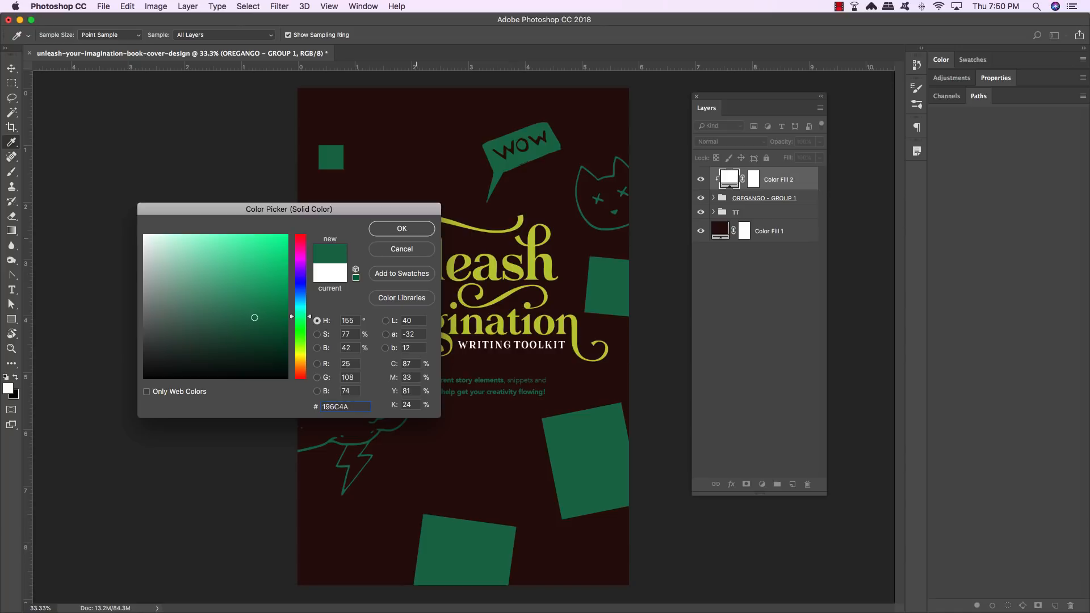
key("Return")
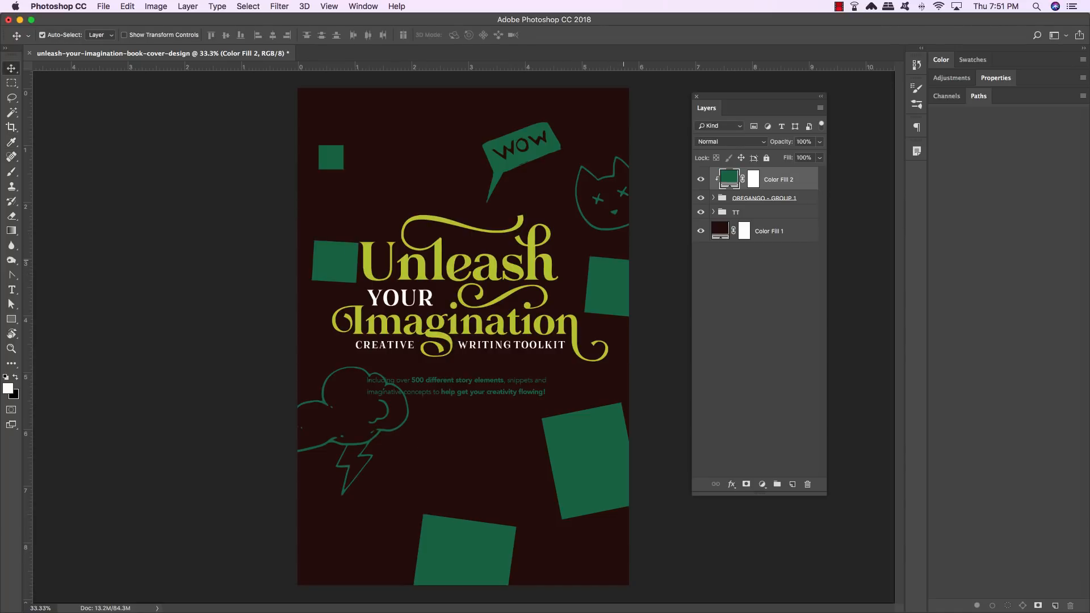
- Open the blending options of the green fill layer clipped to the doodle group
left_click(802, 200)
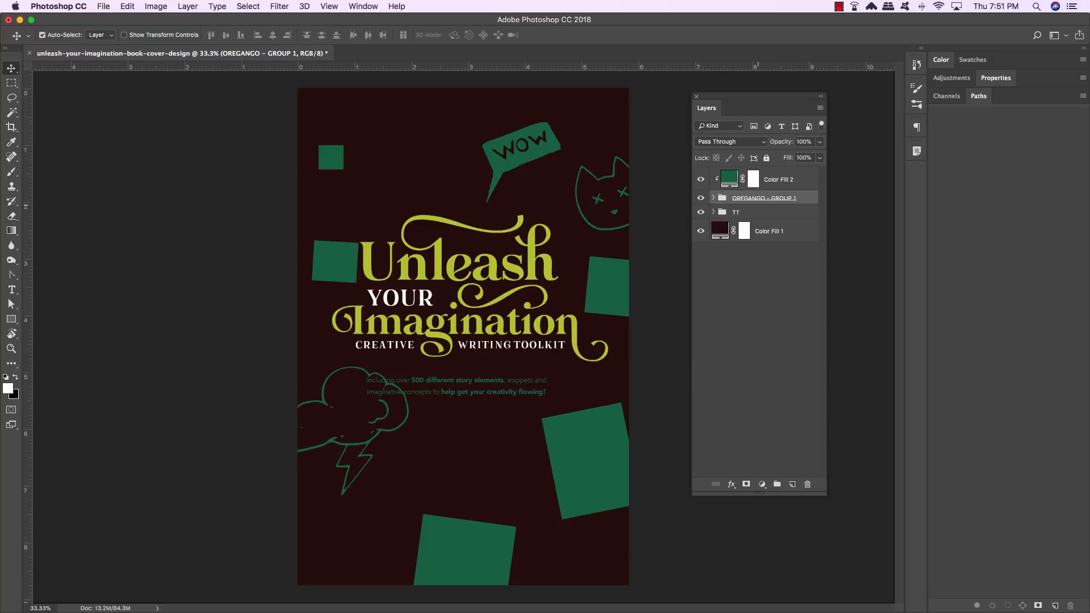
left_click(801, 182)
double_click(810, 177)
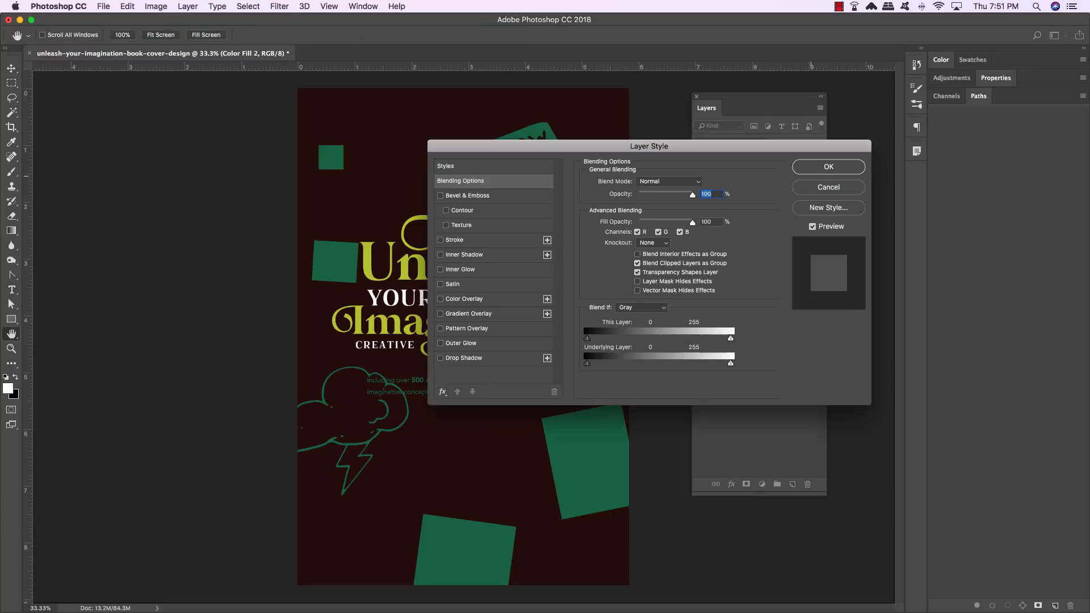
- Raise the underlying layer's black Blend If value for Color Fill 2 to about 54 so the illustration backgrounds drop out
left_click_drag(775, 149, 622, 173)
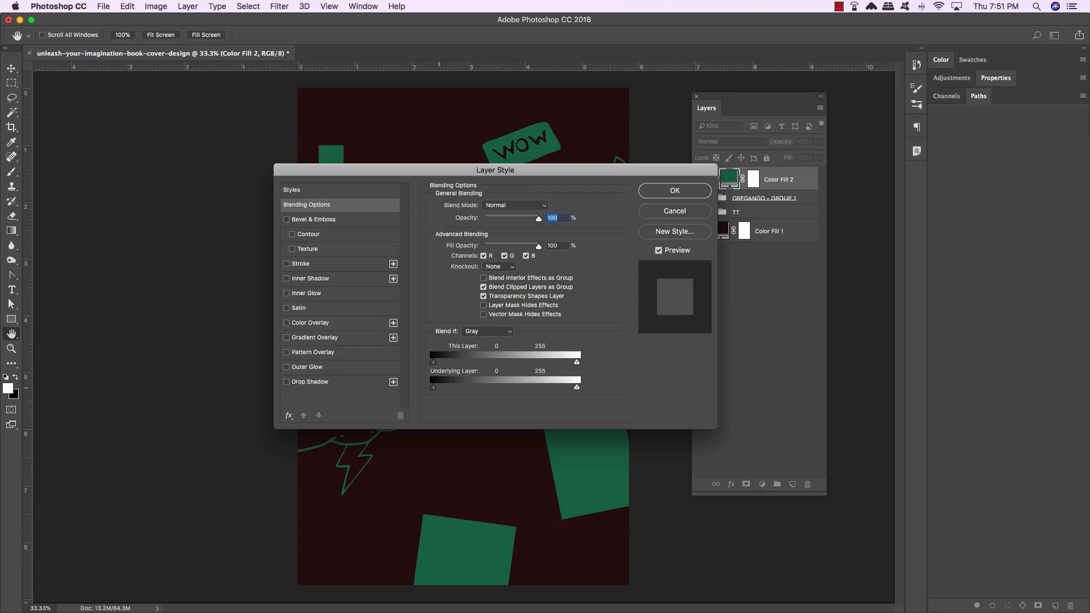
left_click_drag(433, 388, 464, 387)
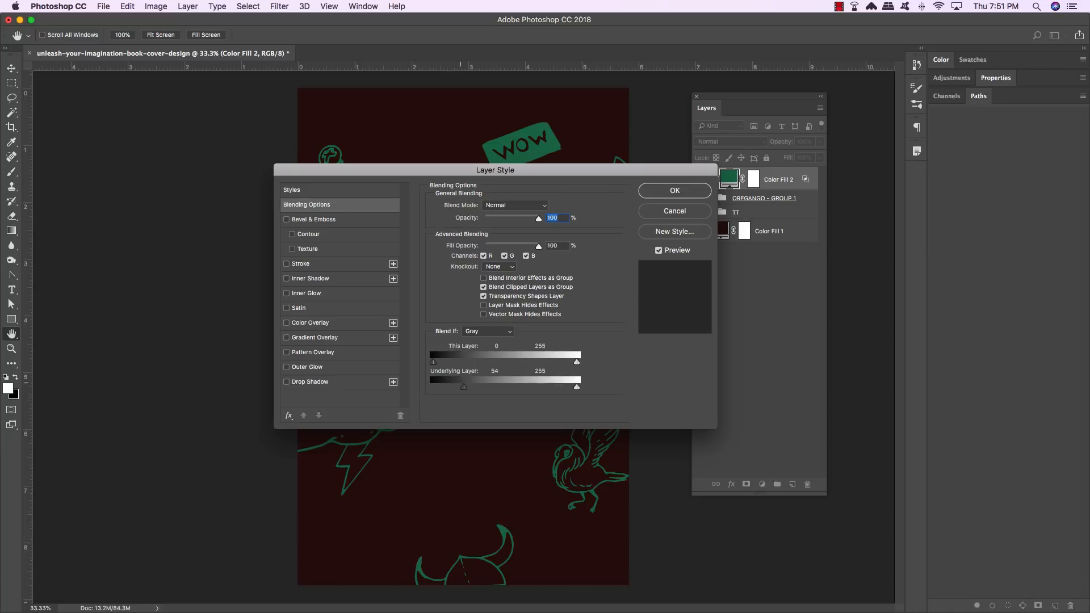
left_click_drag(495, 170, 774, 132)
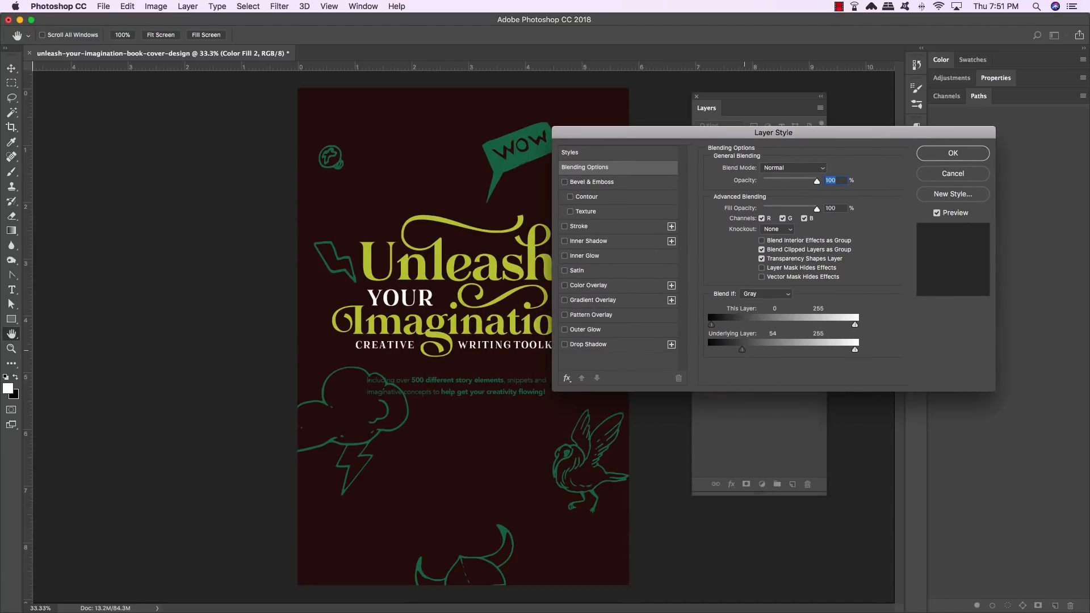
mouse_move(742, 349)
left_mouse_down()
mouse_move(779, 350)
mouse_move(720, 349)
mouse_move(740, 349)
left_mouse_up()
key("Return")
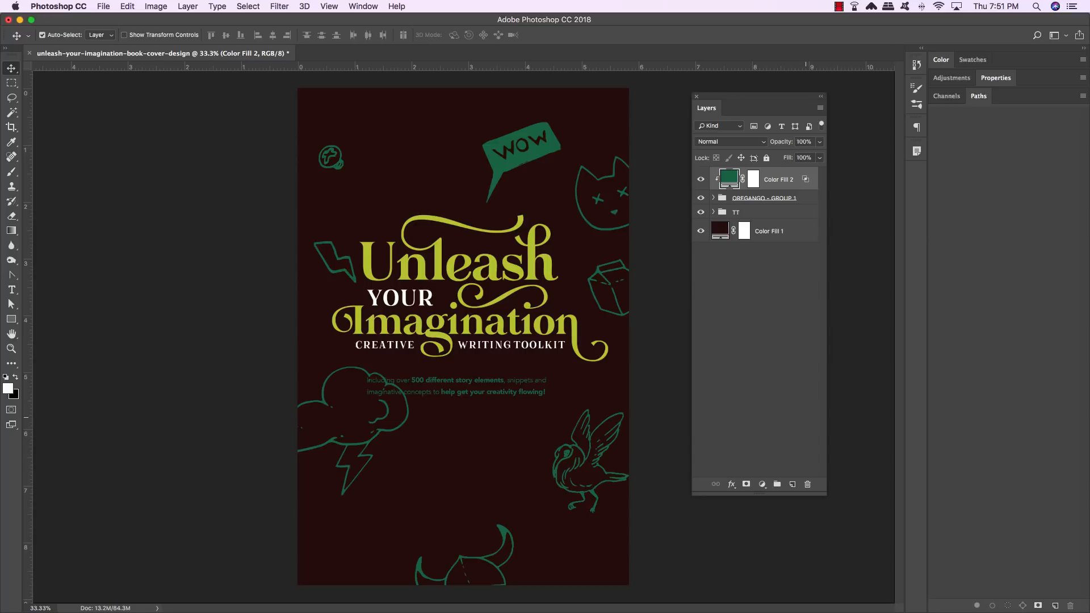
- On a new layer, fill a rectangular selection over the cloud behind the start of the tagline with the dark background colour, then deselect
left_click(792, 484)
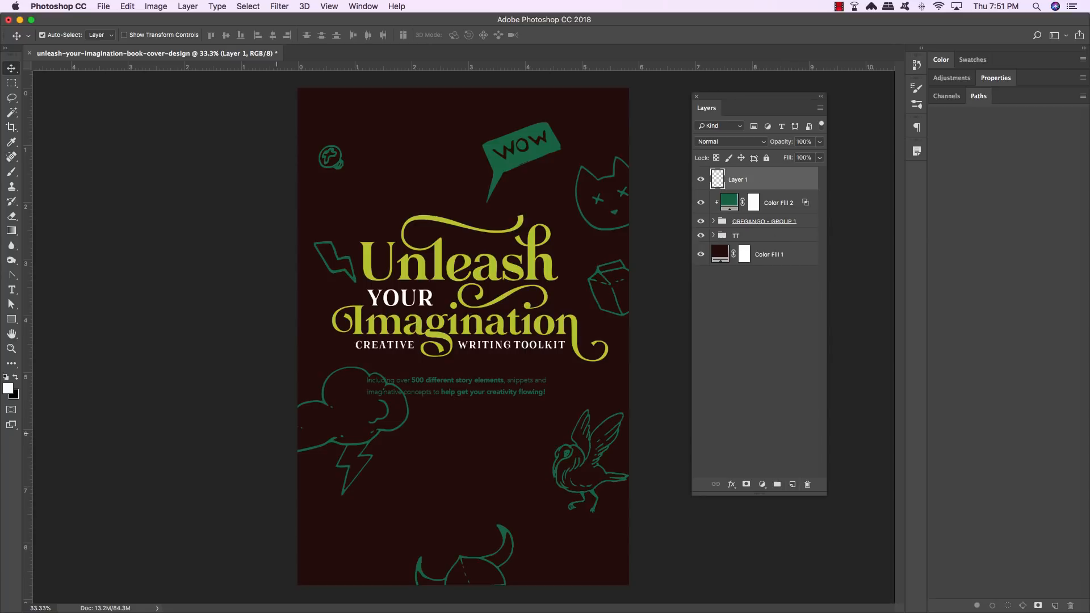
key("m")
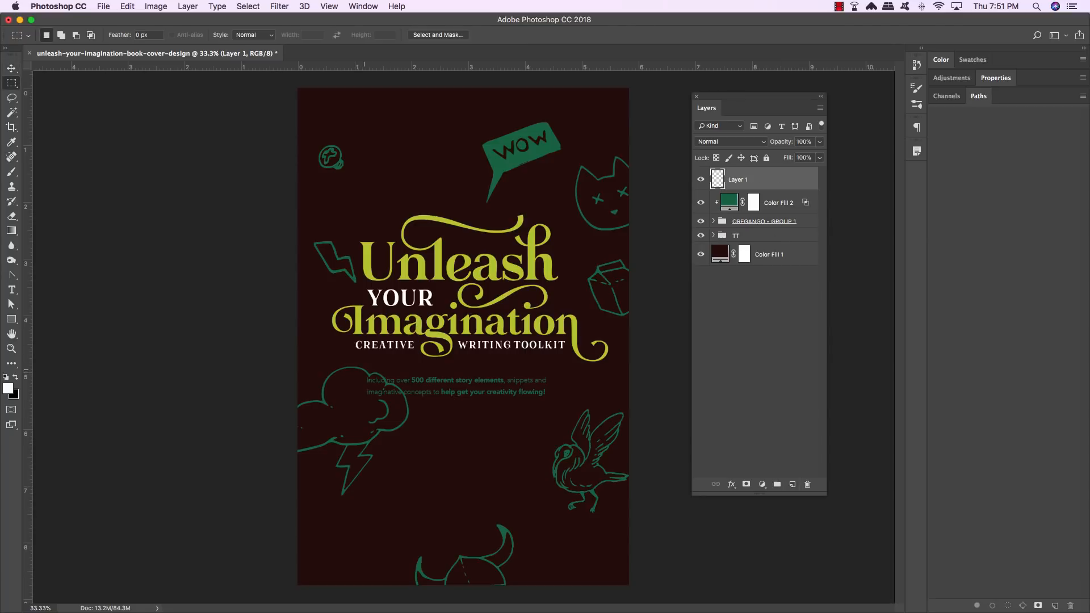
left_click_drag(360, 367, 433, 404)
key("g")
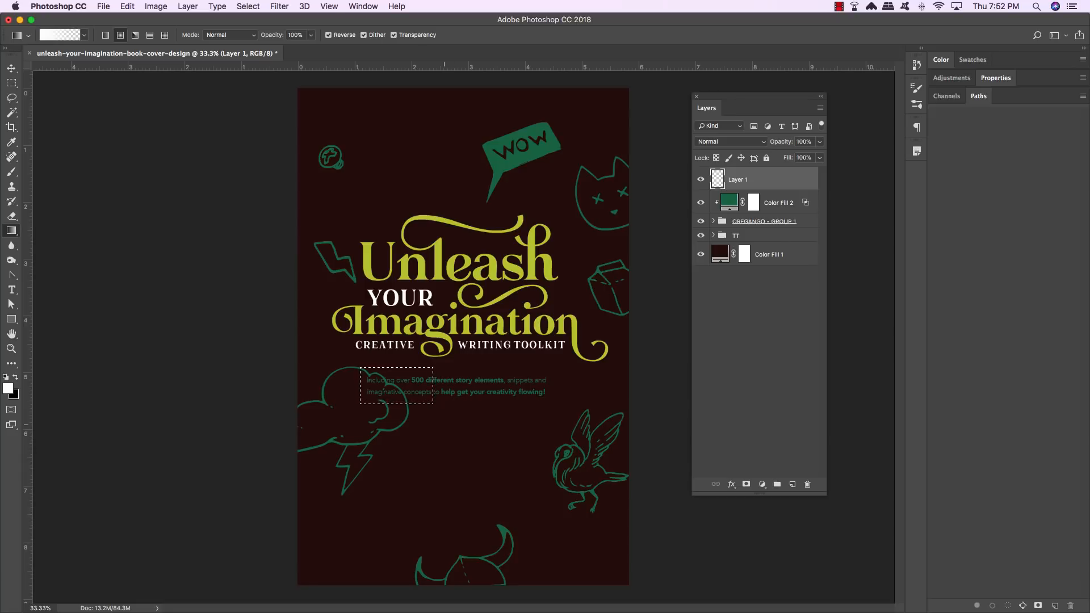
key("d")
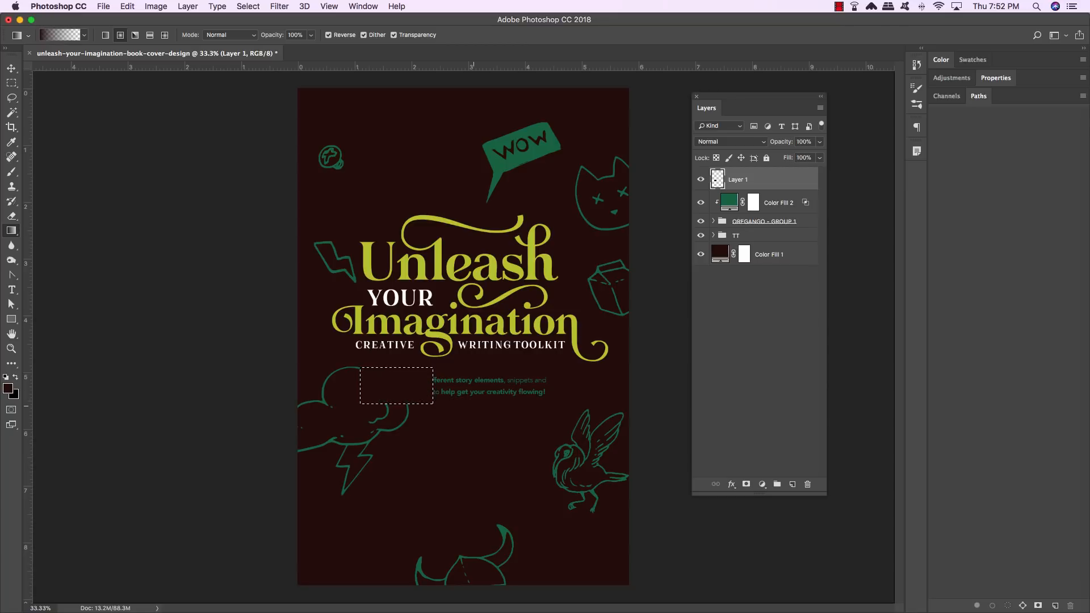
key("super+d")
key("v")
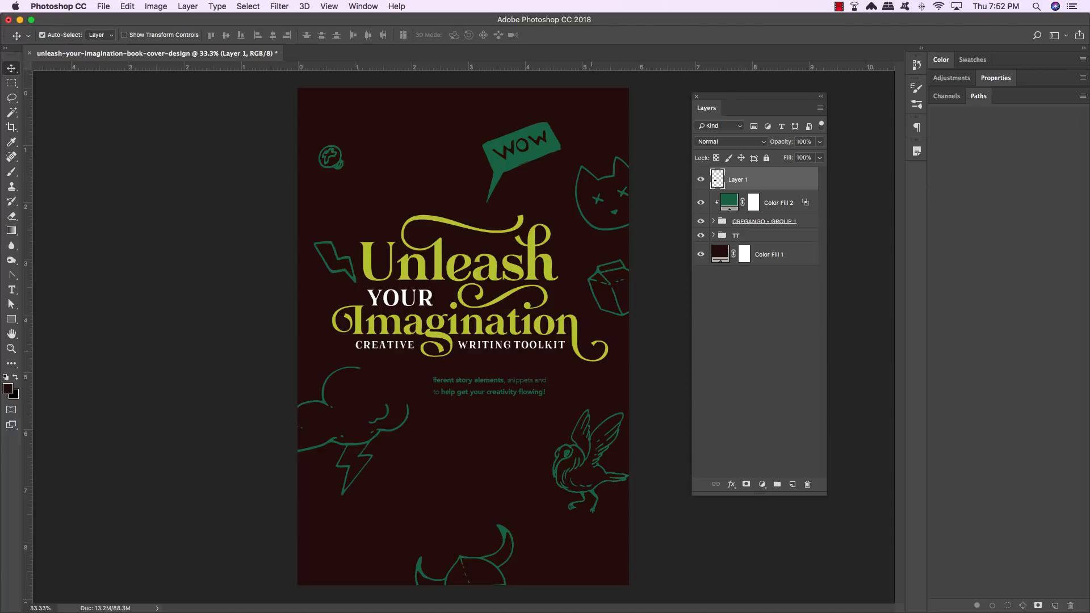
- Move the TT group above Layer 1 in the layer stack and expand it
left_click(748, 235)
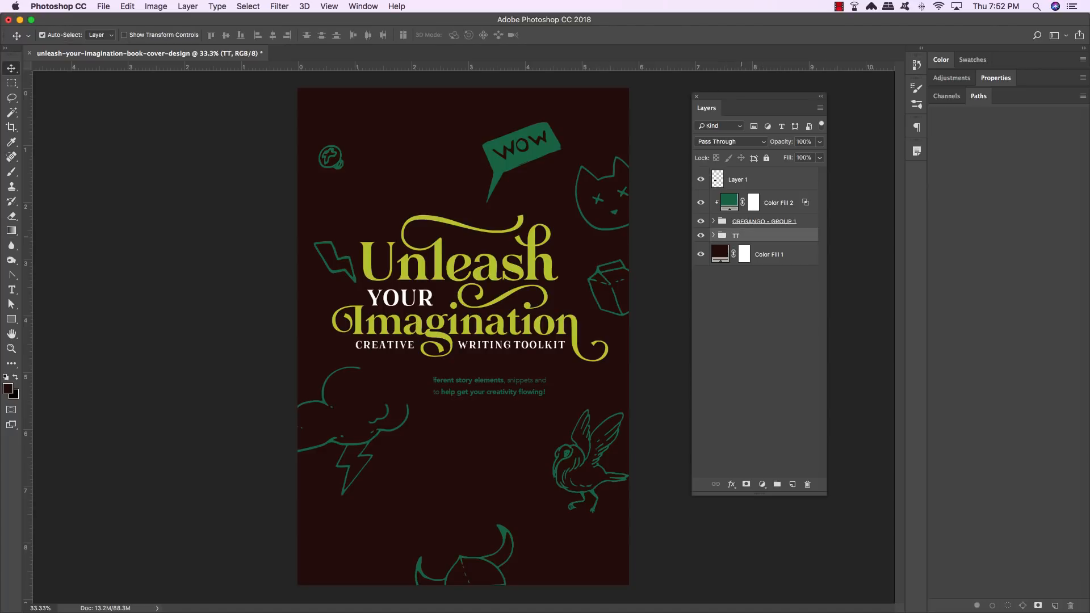
left_click_drag(768, 234, 764, 174)
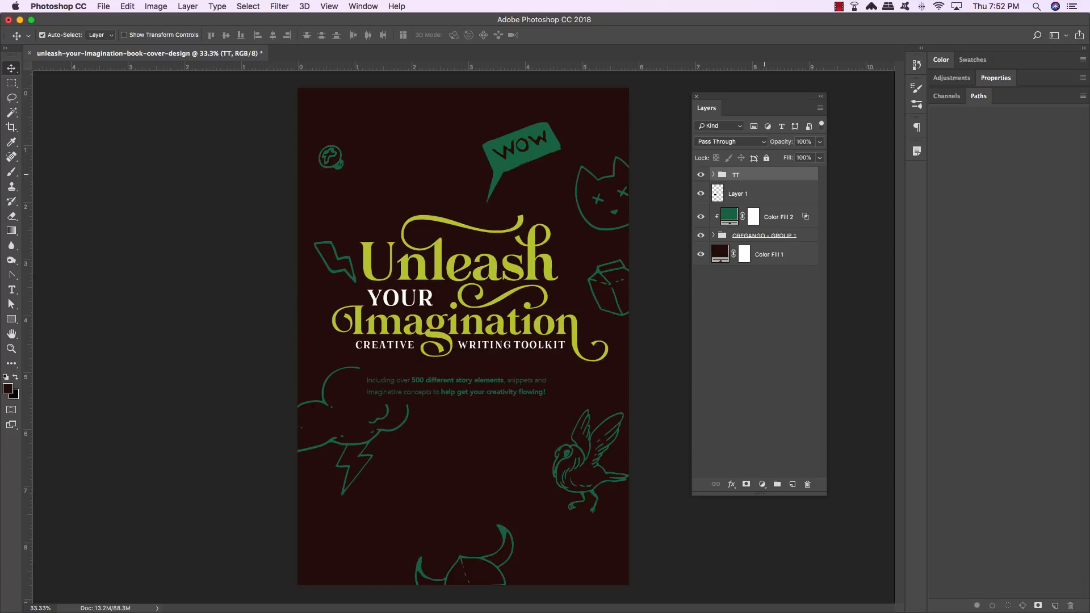
left_click(713, 174)
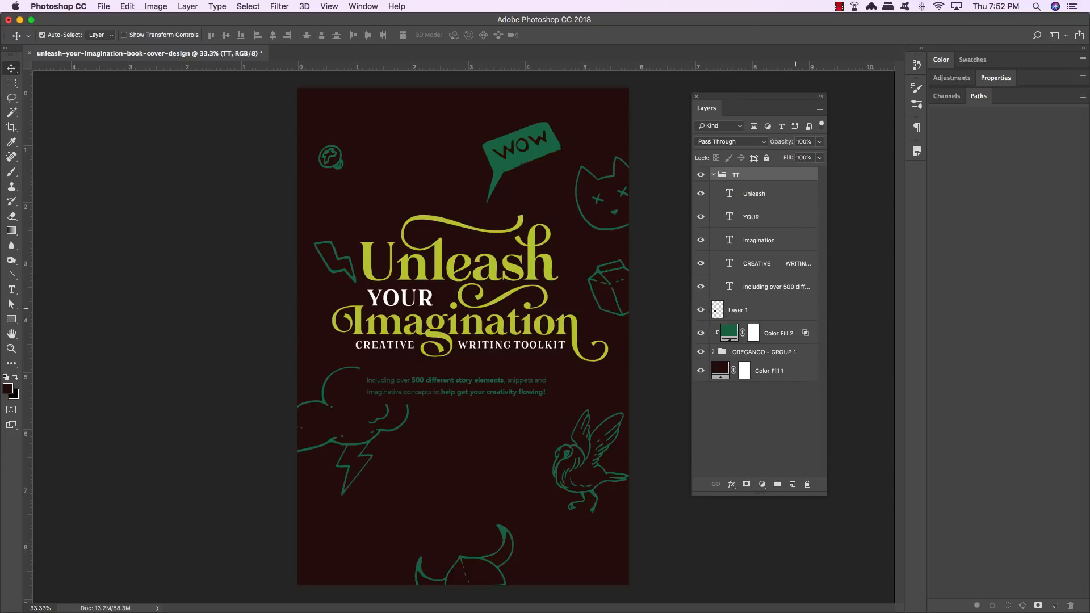
- Nudge the "Including over 500 different story elements" text layer slightly upward, closer to the subtitle
left_click(789, 287)
key("shift+Up")
key("shift+Up")
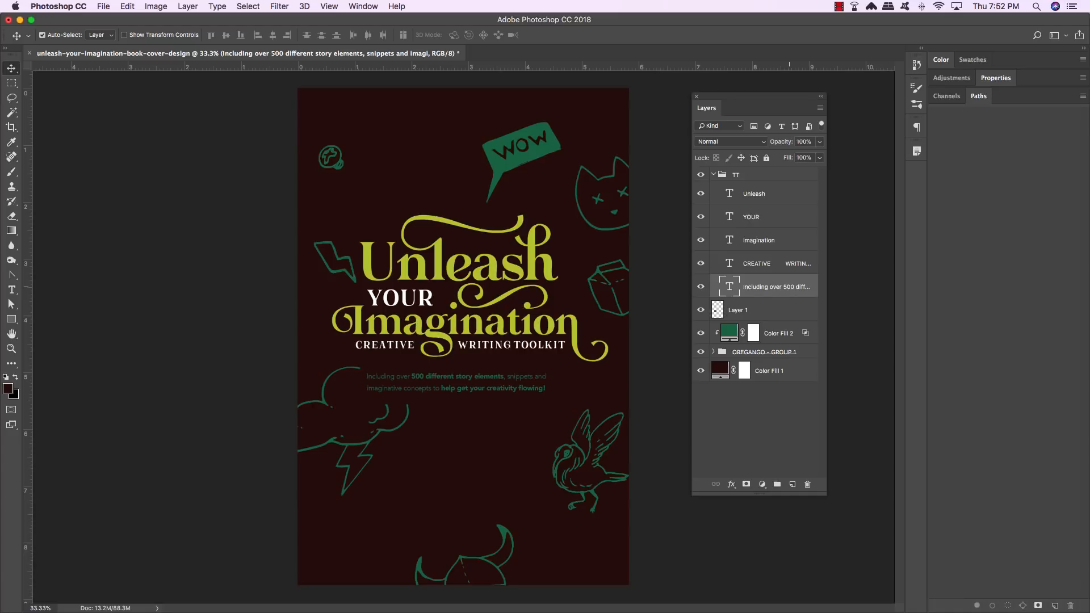
key("shift+Up")
key("Up")
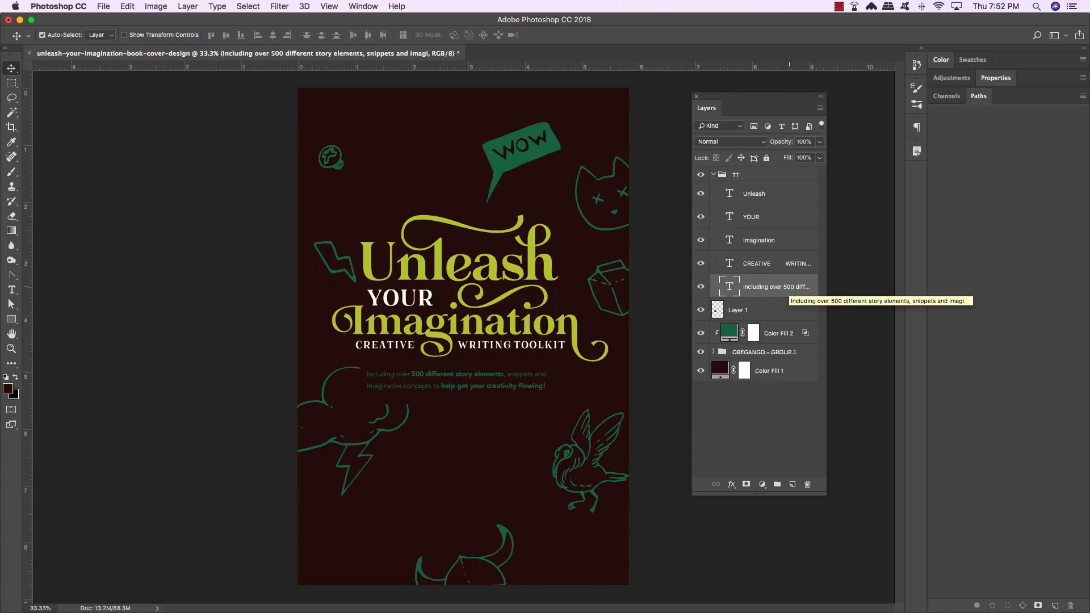
key("shift+Down")
key("shift+Down")
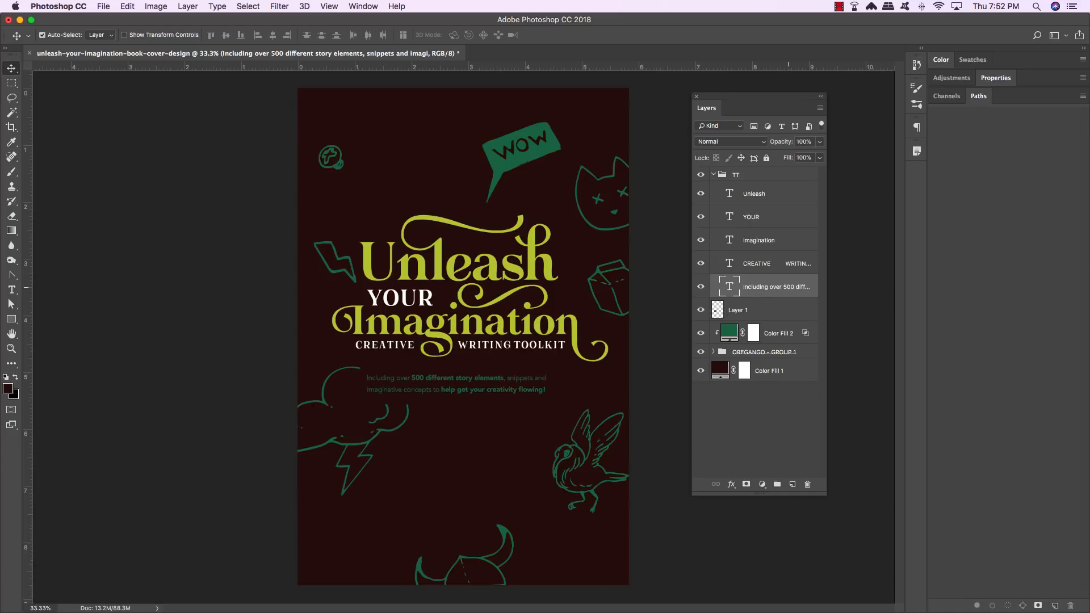
- Shrink the Layer 1 patch to about 95% width and 81% height around the start of the tagline, and save the document
key("alt+bracketleft")
key("super+t")
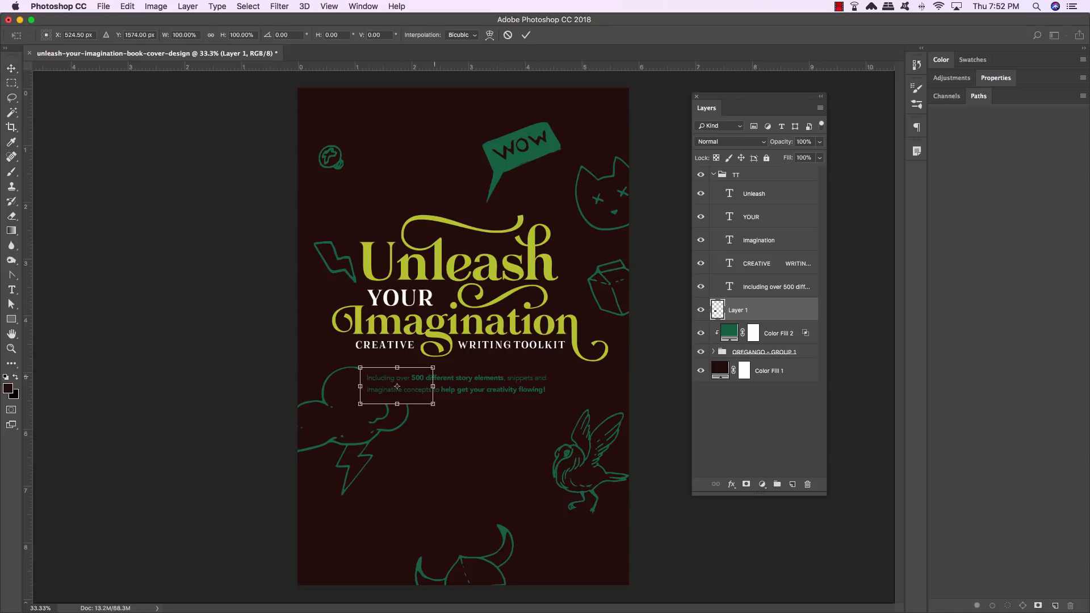
left_click_drag(396, 404, 396, 370)
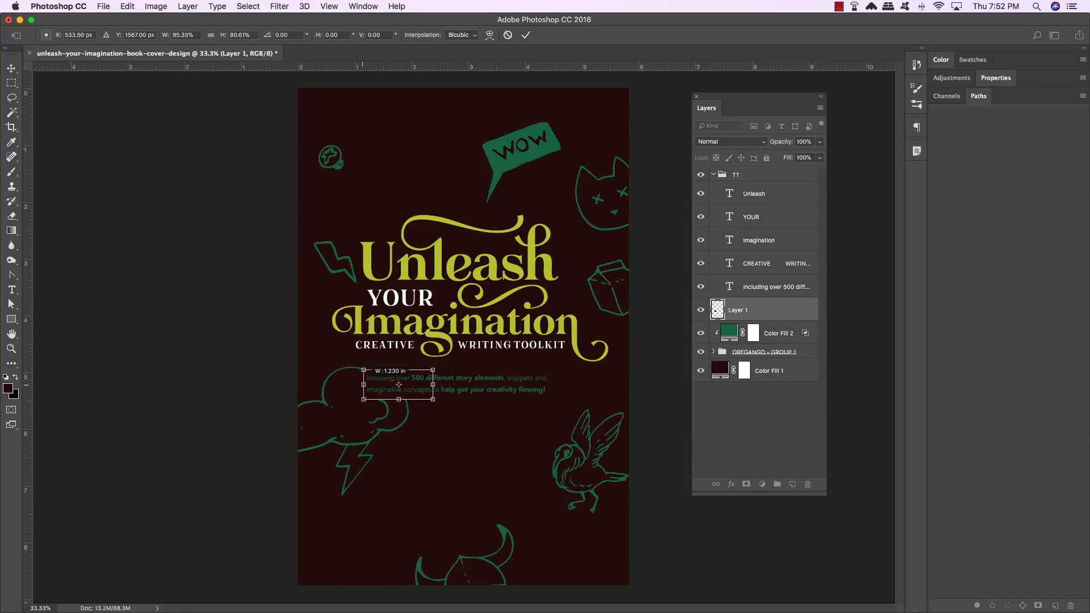
left_click_drag(360, 384, 362, 385)
key("Return")
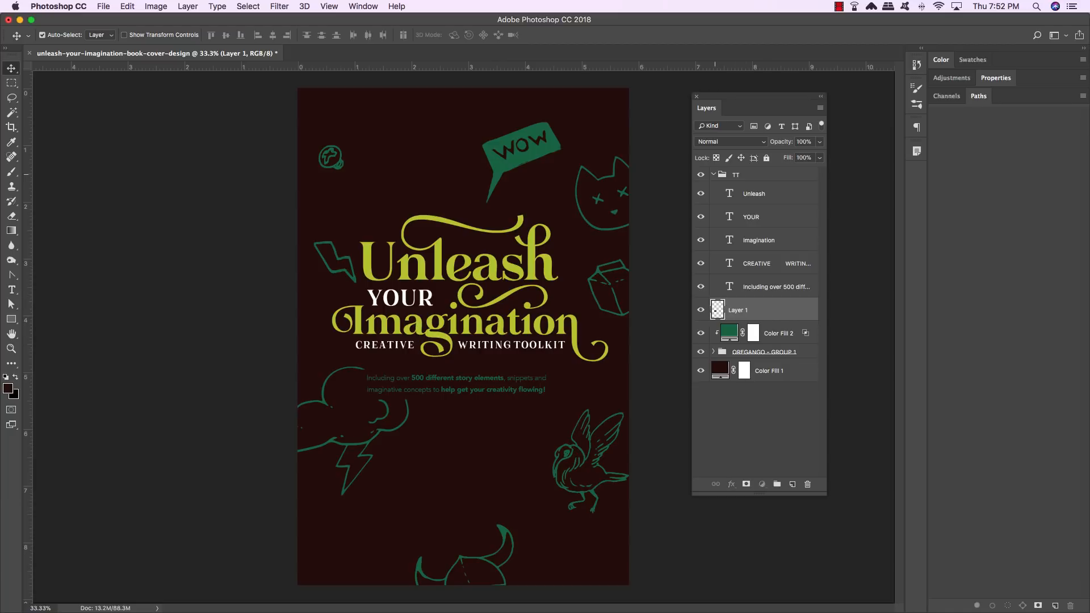
left_click(713, 174)
key("super+s")
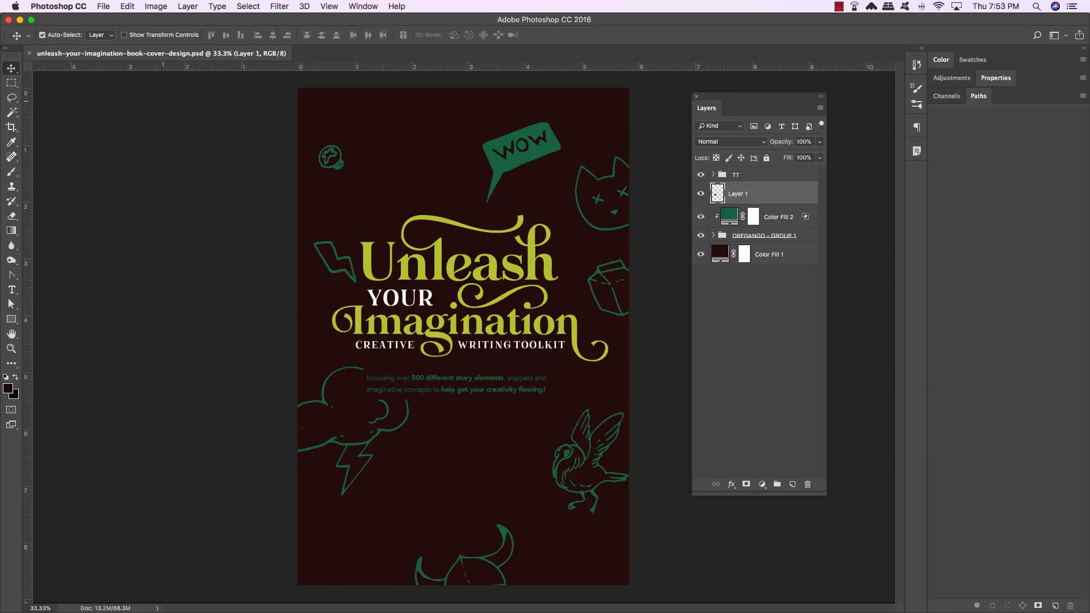
- Place 513.jpg from the Oregano-Vector-Elements-Kit-Milka folder as embedded, scaled down and tilted slightly clockwise at the cover's upper-left edge above the lightbulb
left_click(104, 6)
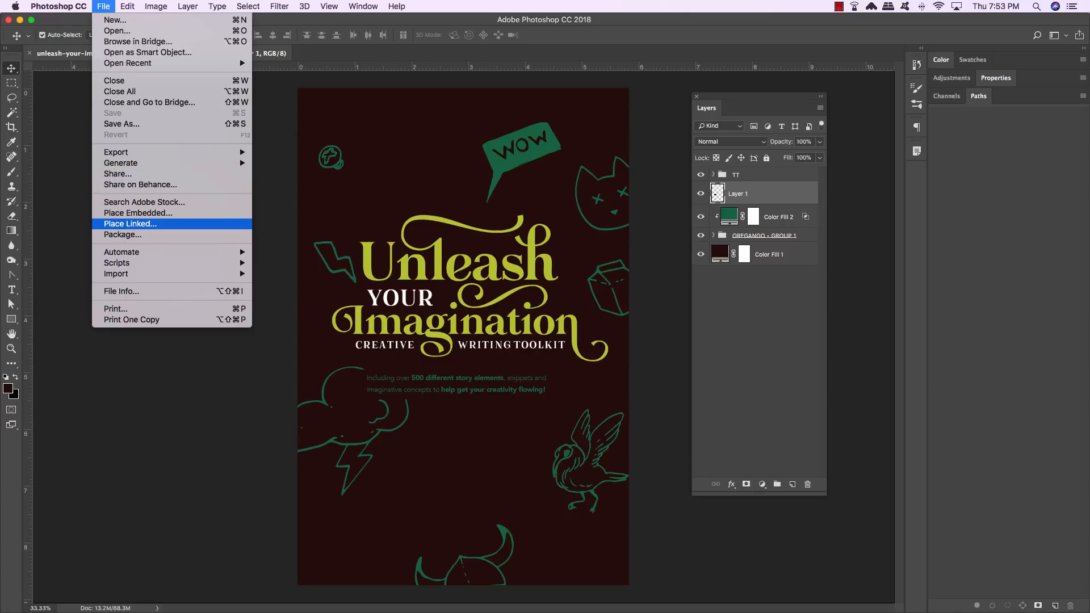
left_click(138, 212)
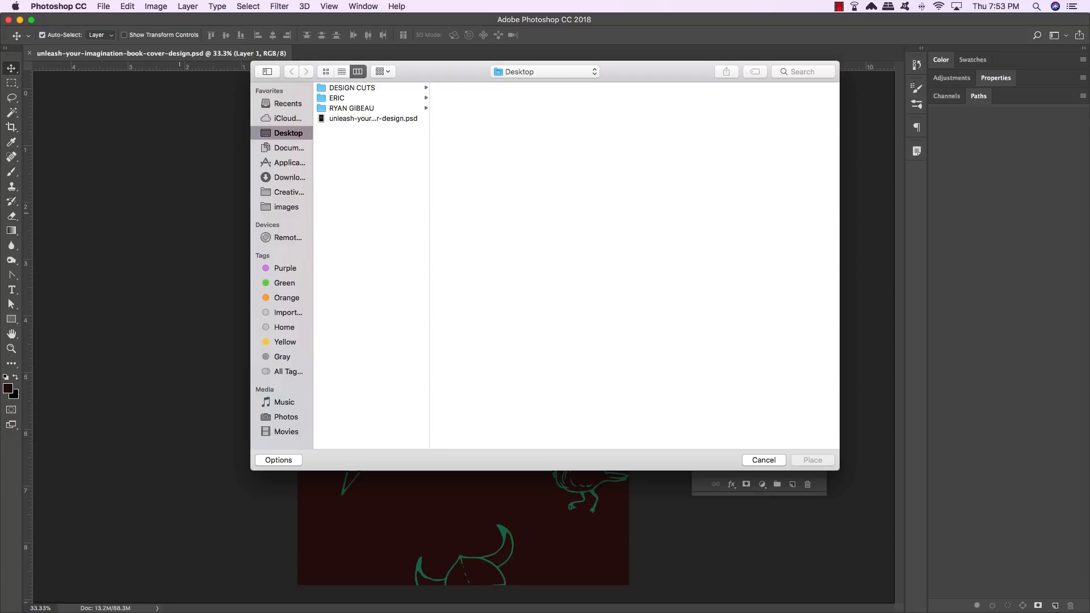
left_click(545, 72)
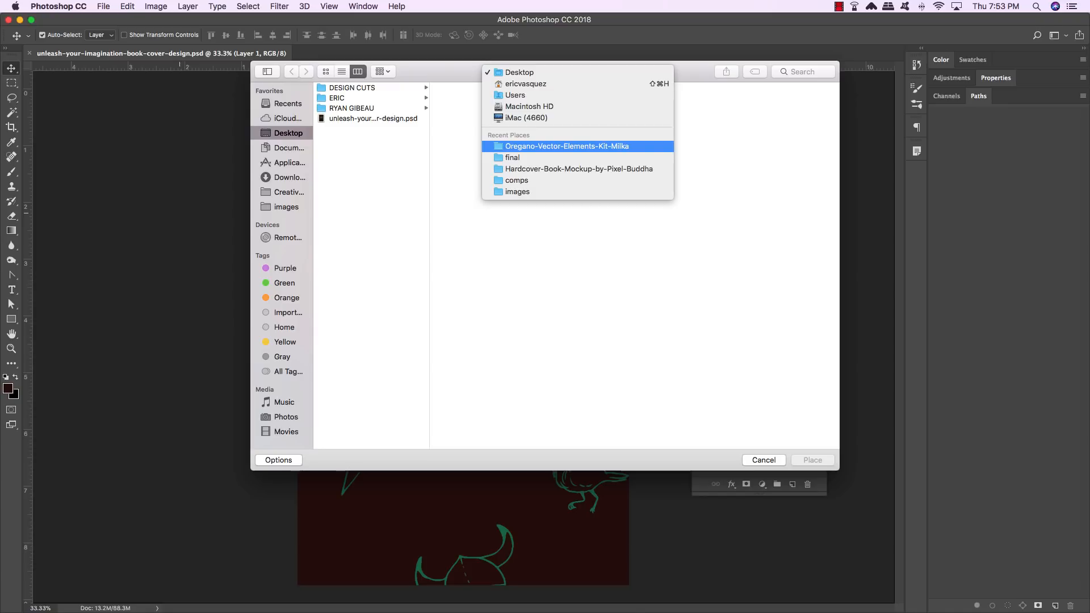
key("Return")
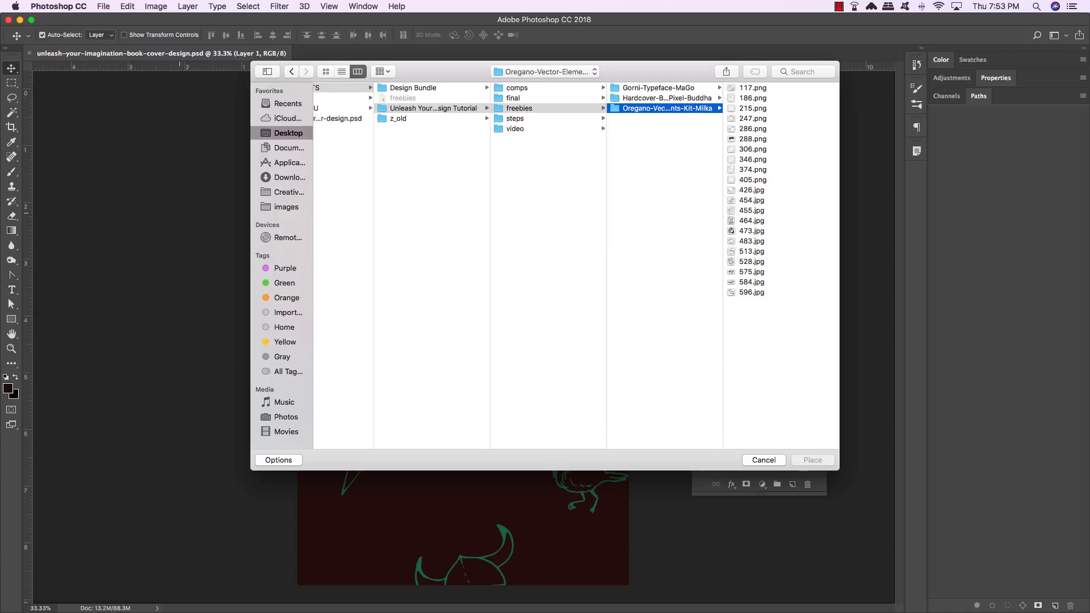
double_click(751, 252)
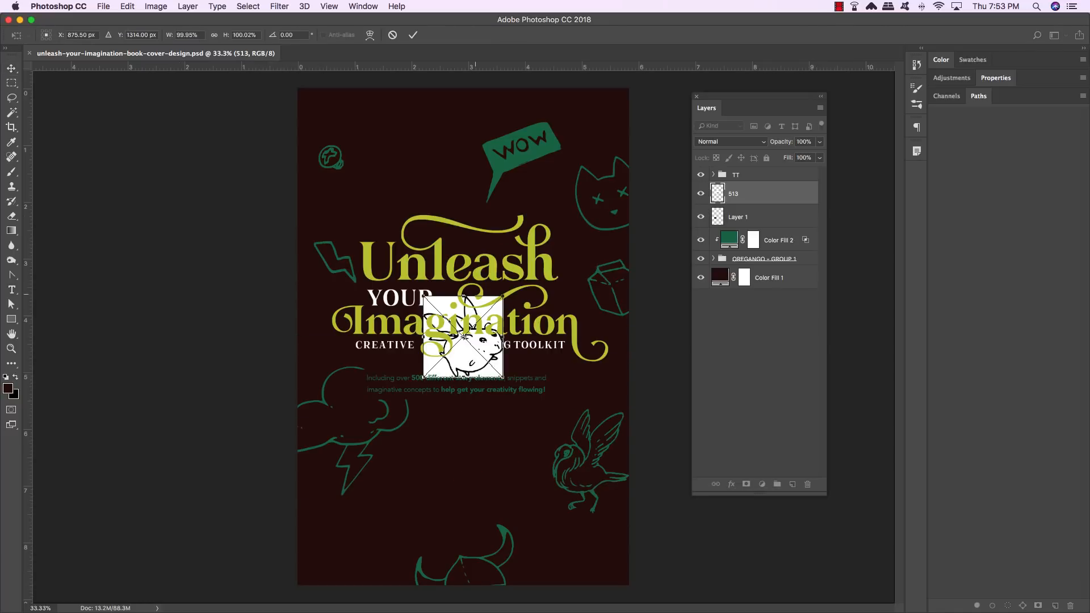
left_click_drag(463, 336, 382, 117)
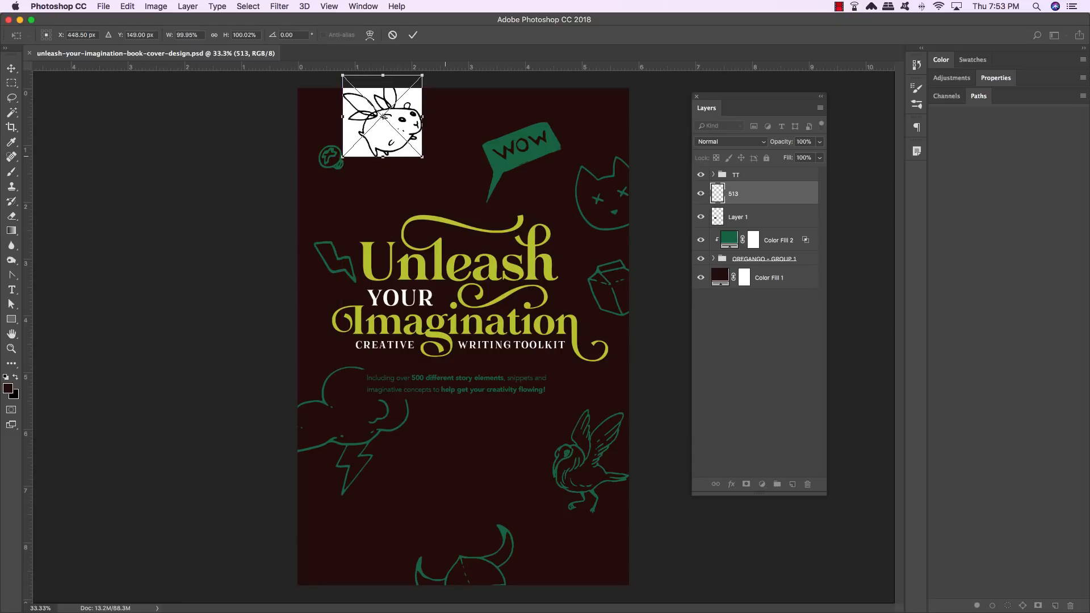
left_click_drag(445, 156, 412, 147)
key("Return")
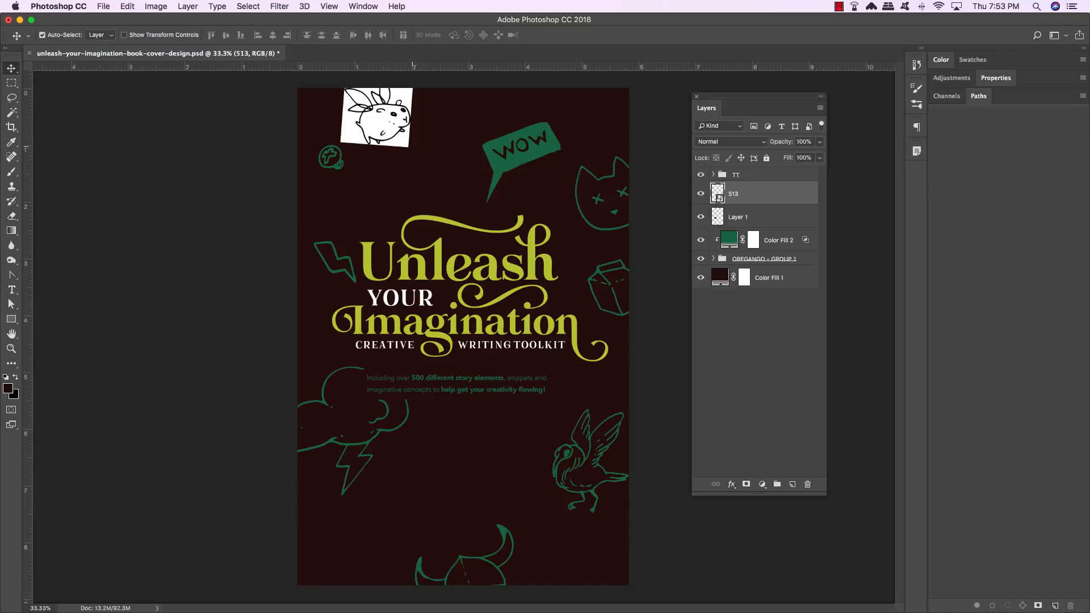
- Invert the 513 illustration and set its blend mode to Screen
key("super+i")
left_click(732, 141)
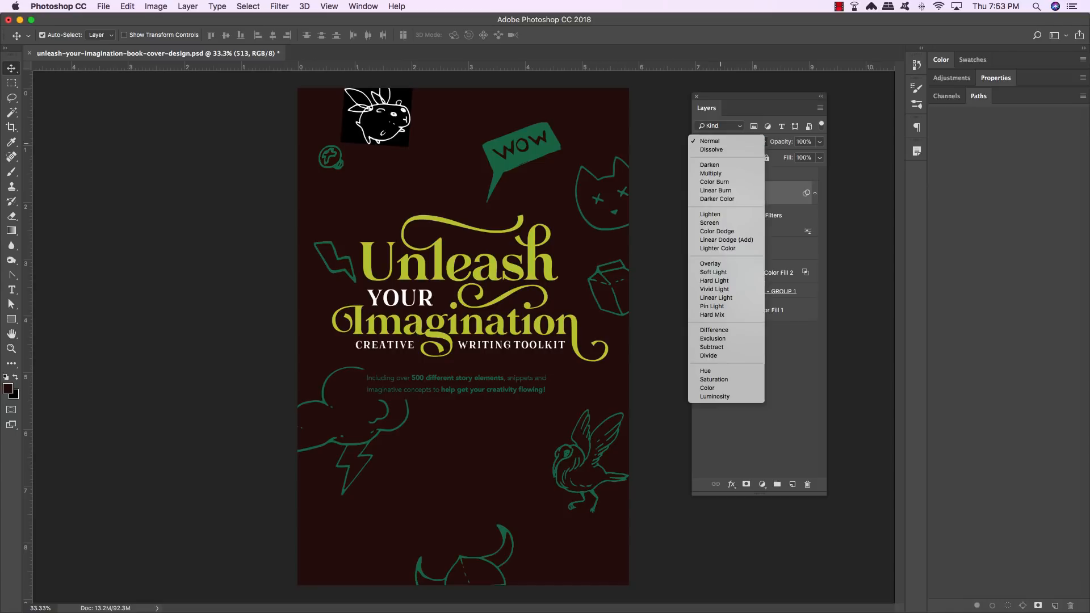
left_click(711, 223)
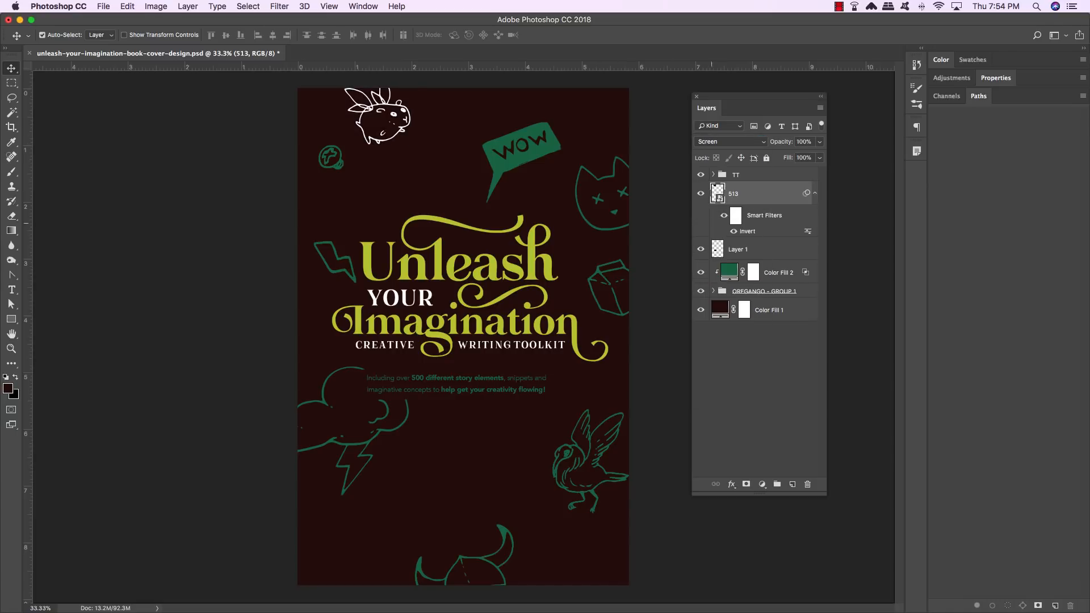
- Place 575.jpg as embedded, enlarged and positioned above the "Unleash" title, just left of the WOW speech bubble
left_click(104, 6)
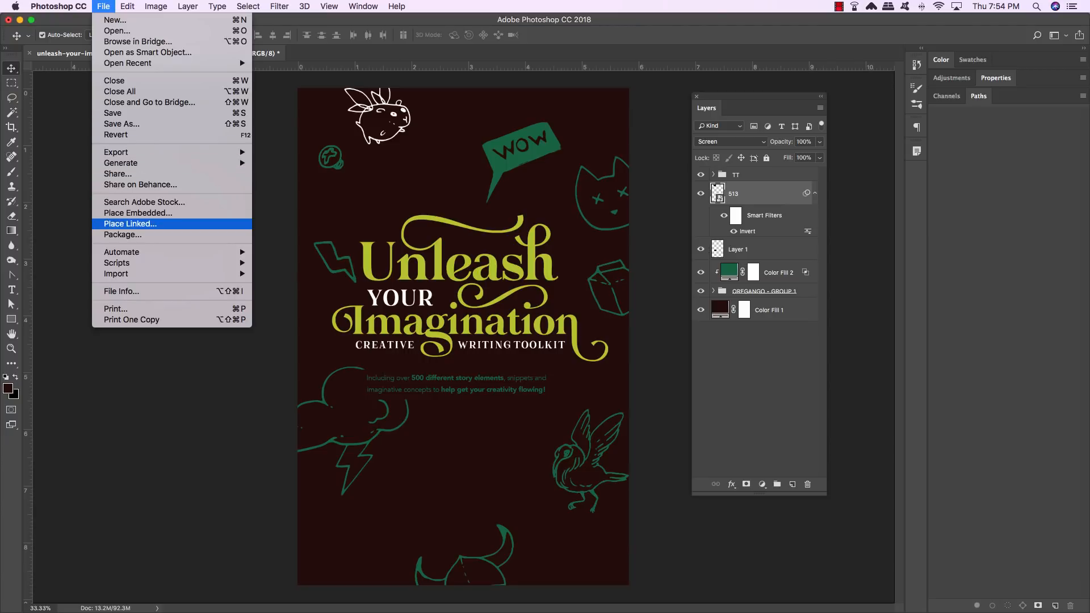
left_click(134, 213)
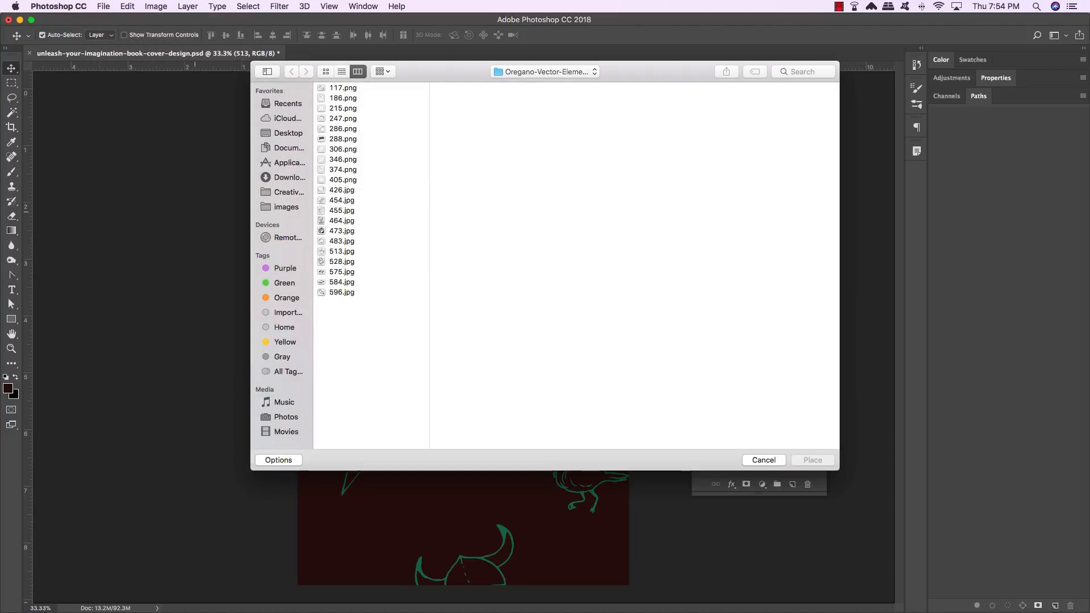
double_click(348, 271)
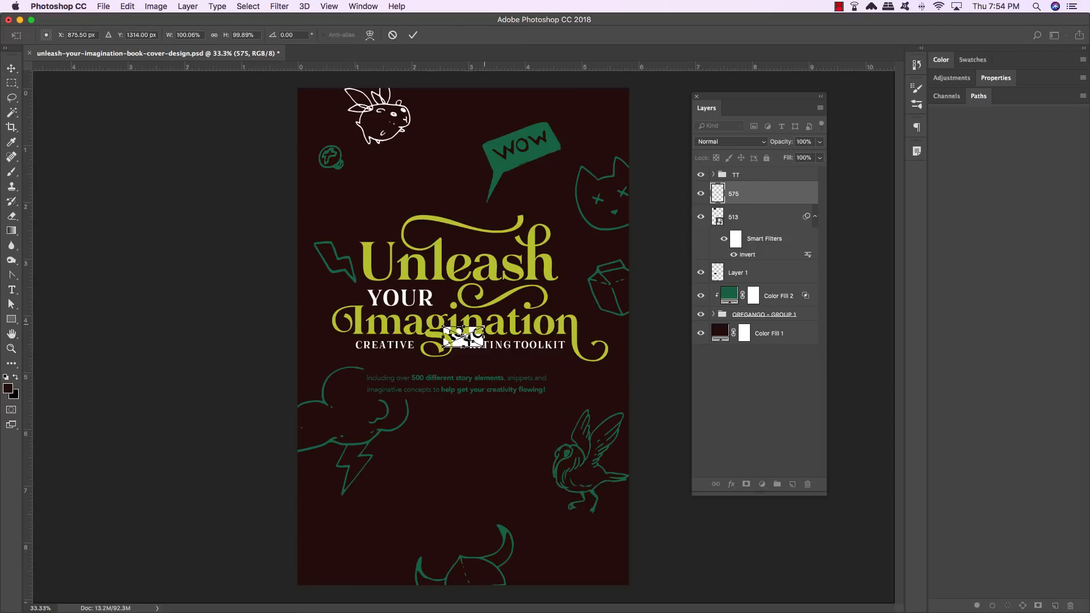
left_click_drag(485, 326, 449, 177)
key("Return")
- Invert the 575 XOXO illustration and set its blend mode to Screen
key("super+i")
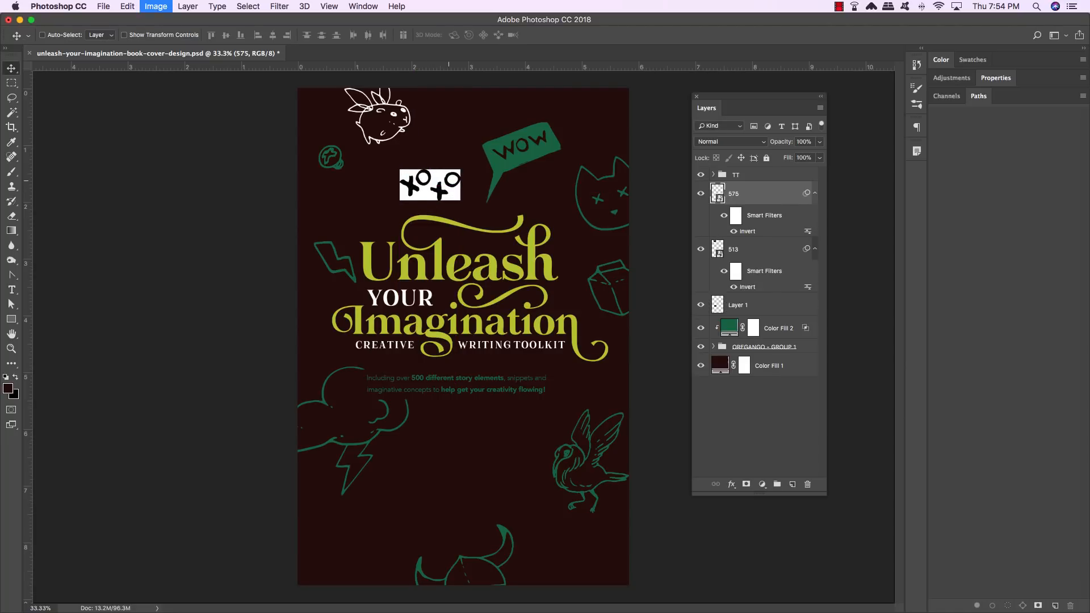
left_click(750, 143)
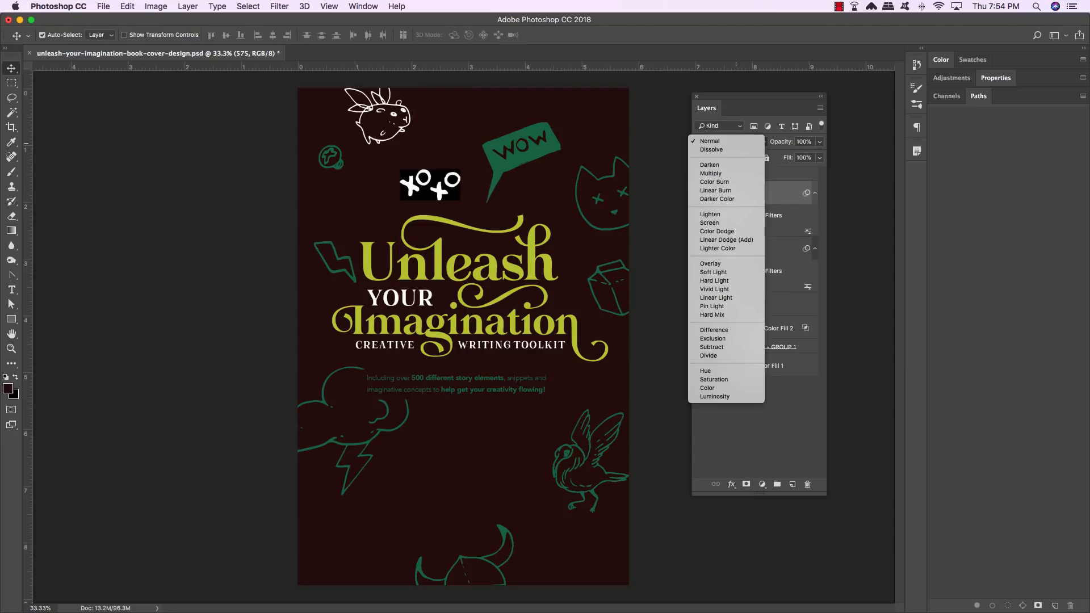
left_click(738, 222)
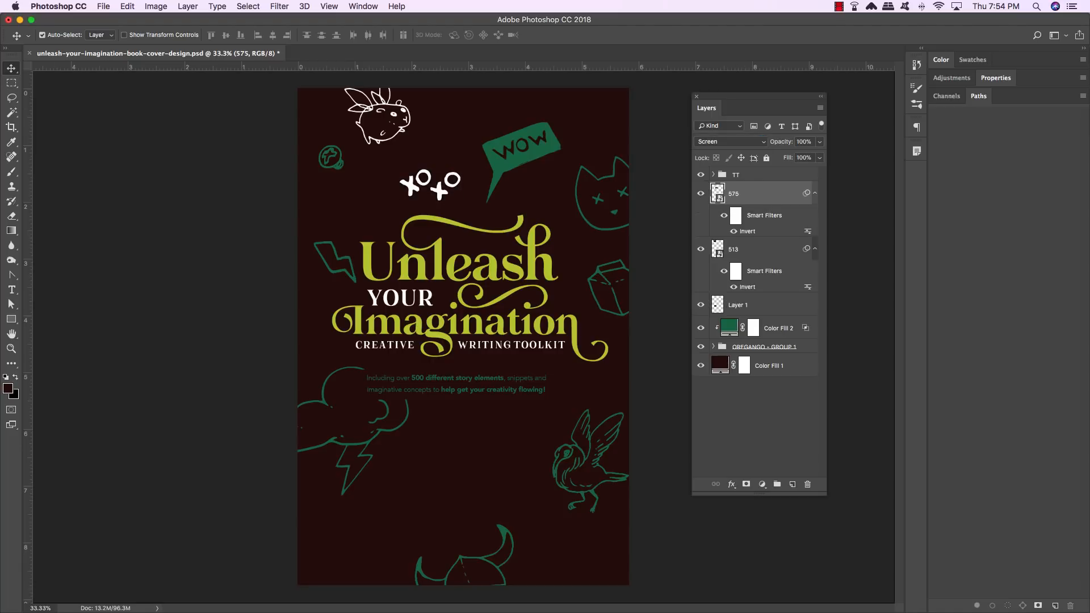
- Place 117.png as embedded, rotated about 18° clockwise, between the lightbulb and the lightning bolt, left of the XOXO
left_click(104, 6)
left_click(137, 213)
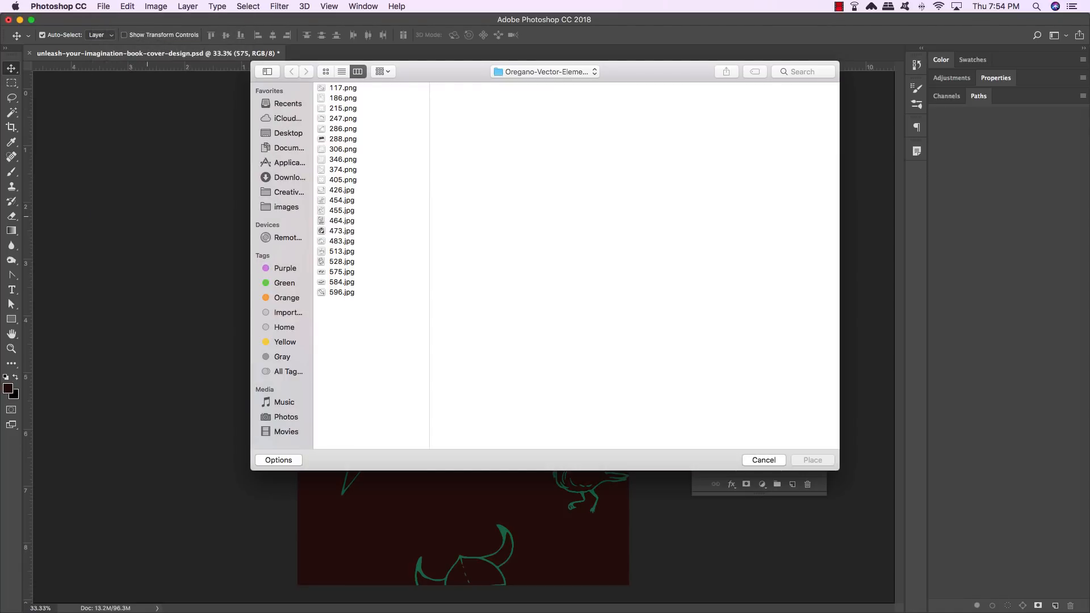
double_click(338, 88)
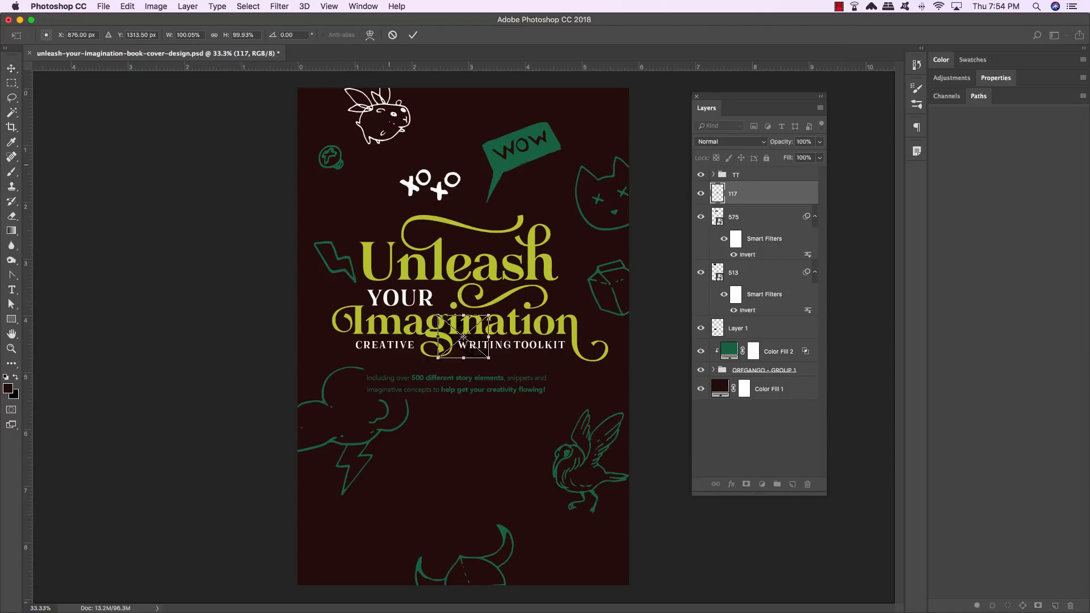
left_click_drag(463, 336, 427, 190)
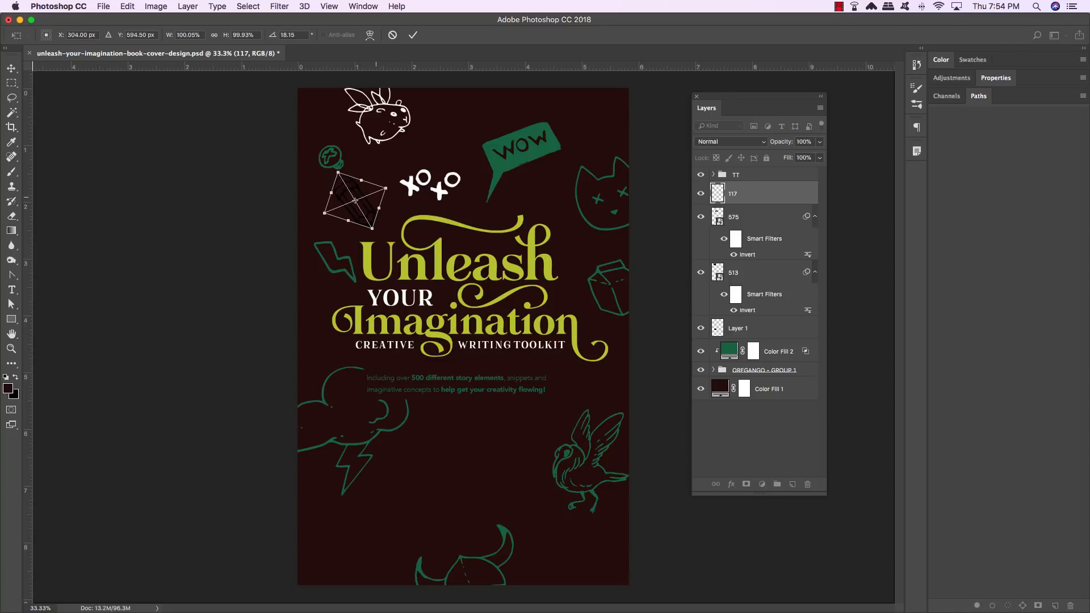
key("Return")
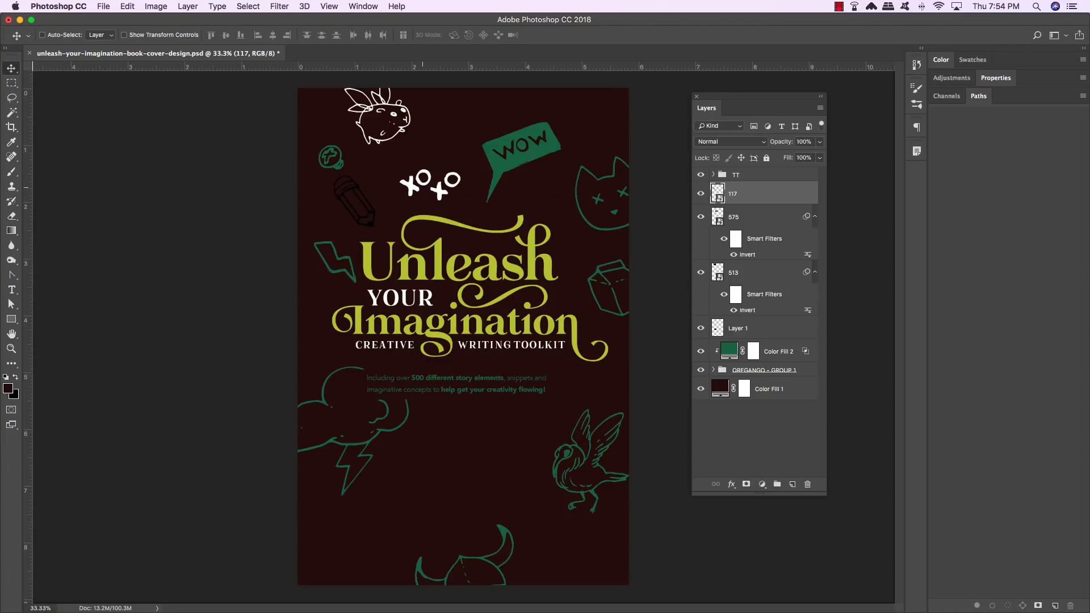
- Invert the 117 pencil illustration, set its blend mode to Screen, and collapse the smart filter lists of layers 117, 575 and 513
key("super+i")
left_click(730, 141)
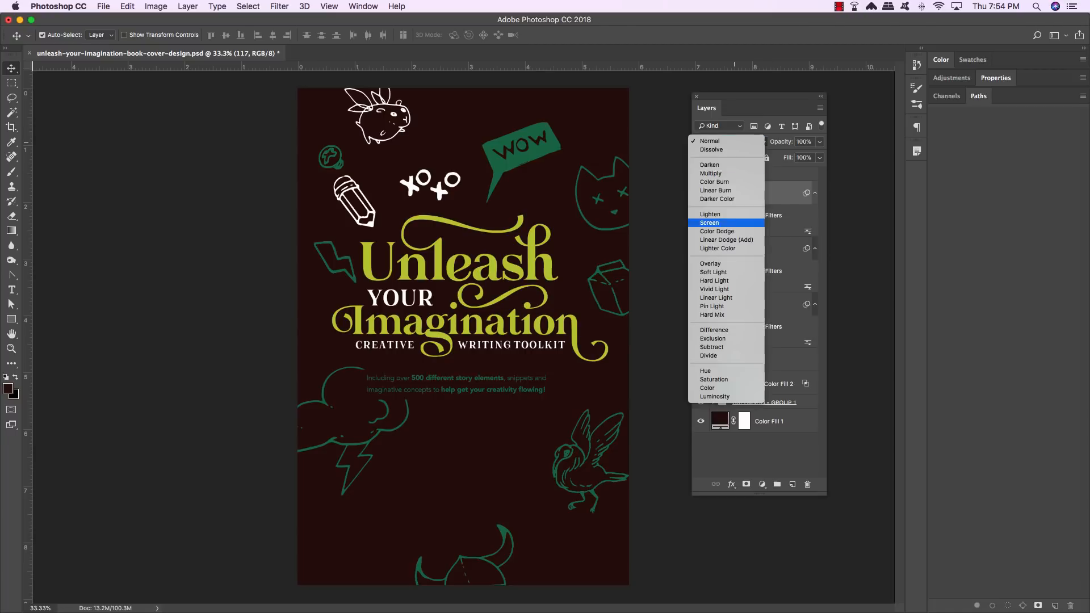
left_click(721, 229)
left_click(815, 194)
left_click(815, 217)
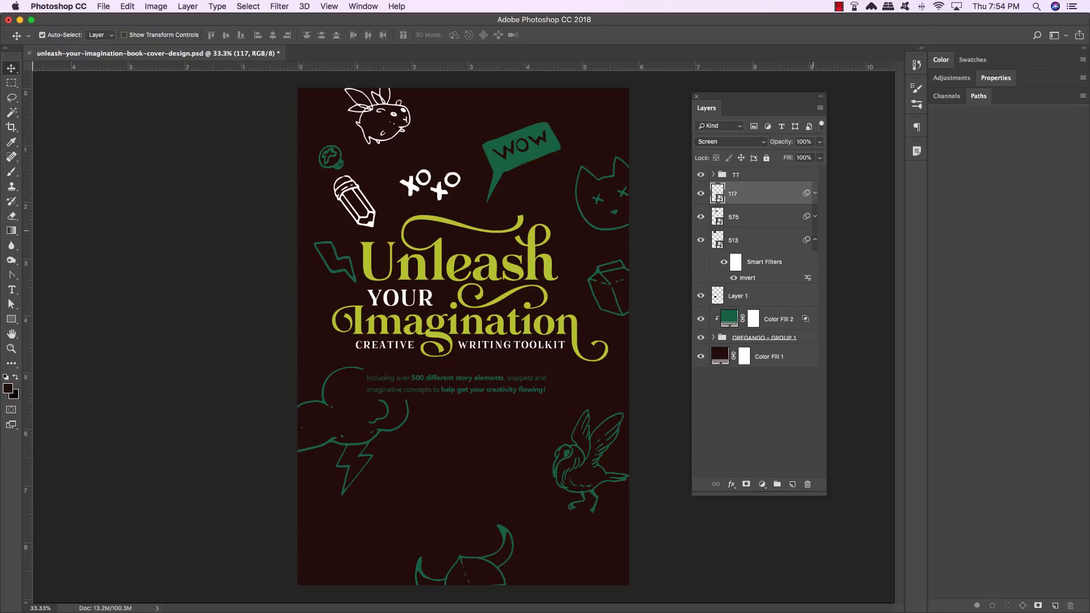
left_click(815, 239)
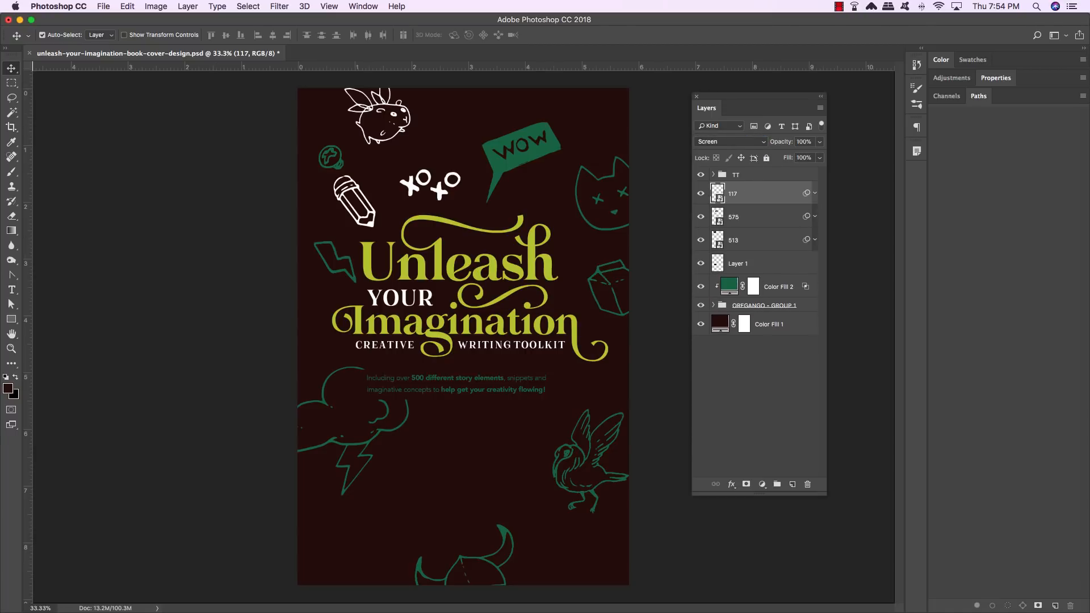
- Place 247.png as embedded, scaled to about 62.5% and rotated about 122°, near the cover's top edge between the rabbit and the WOW bubble
left_click(103, 6)
left_click(122, 214)
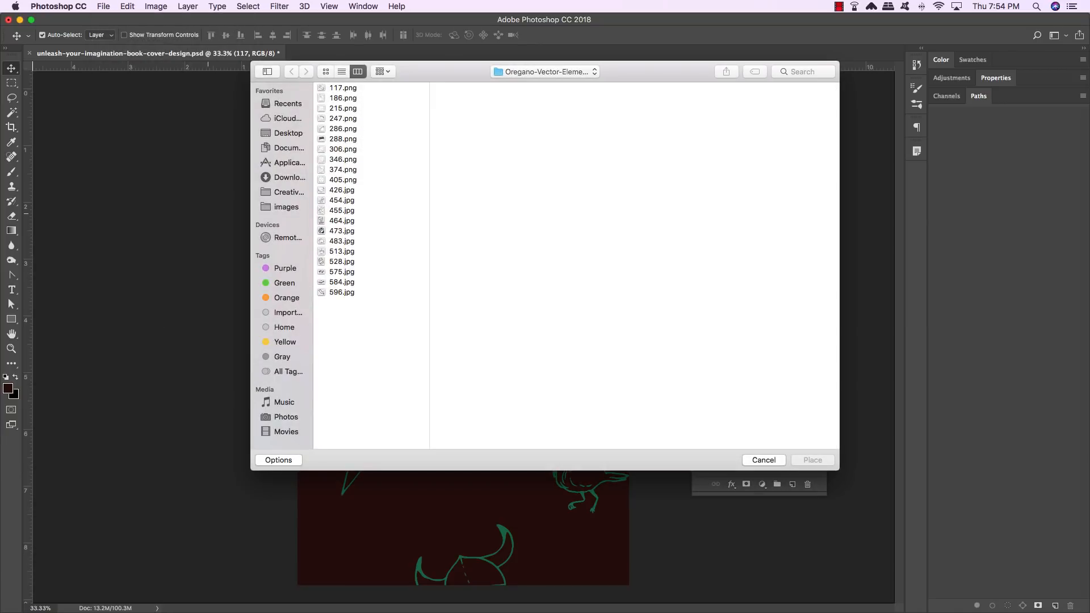
left_click(343, 119)
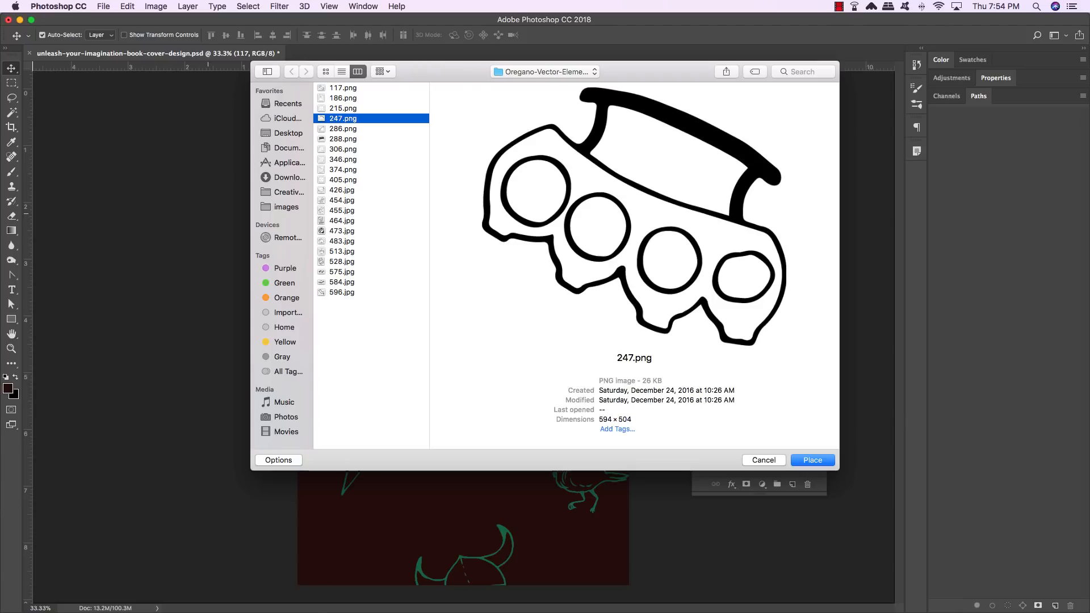
left_click(812, 459)
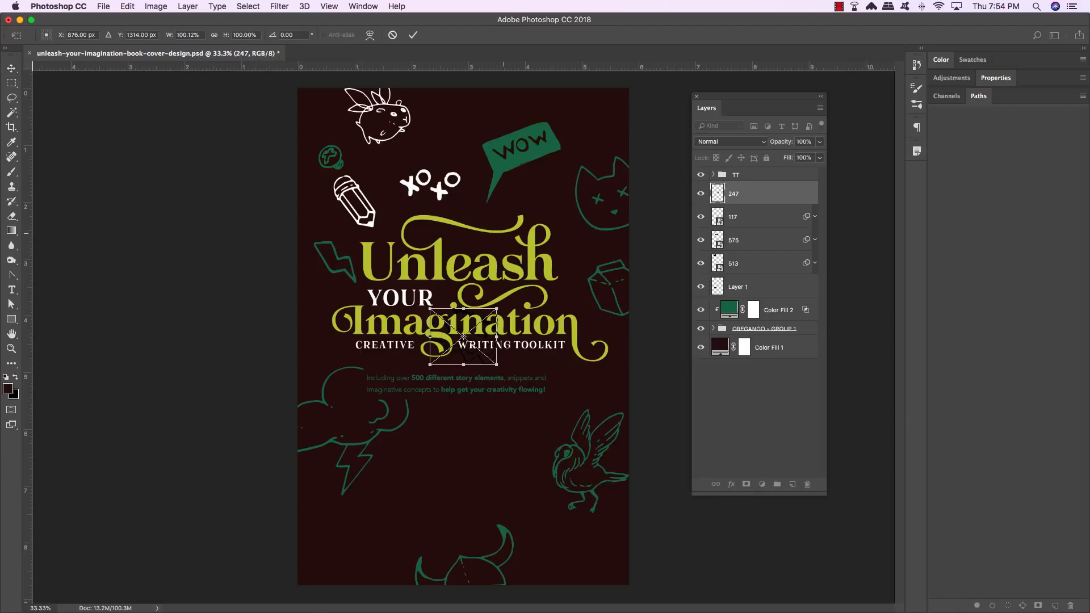
left_click_drag(482, 321, 457, 202)
left_click_drag(511, 137, 472, 114)
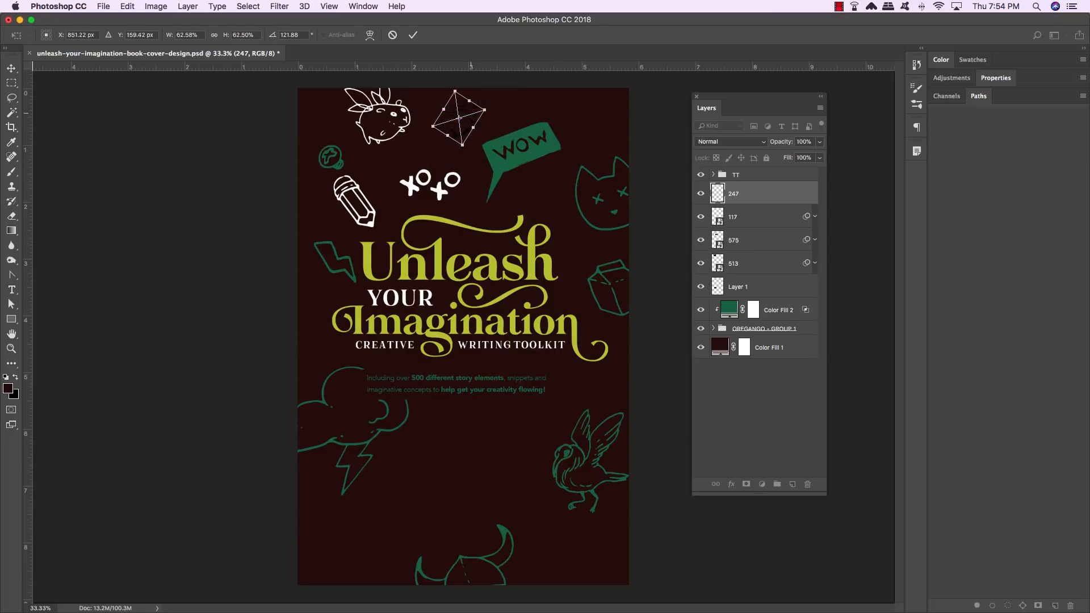
key("Return")
- Invert the 247 brass knuckles illustration, set its blend mode to Screen, and collapse its smart filter list
key("super+i")
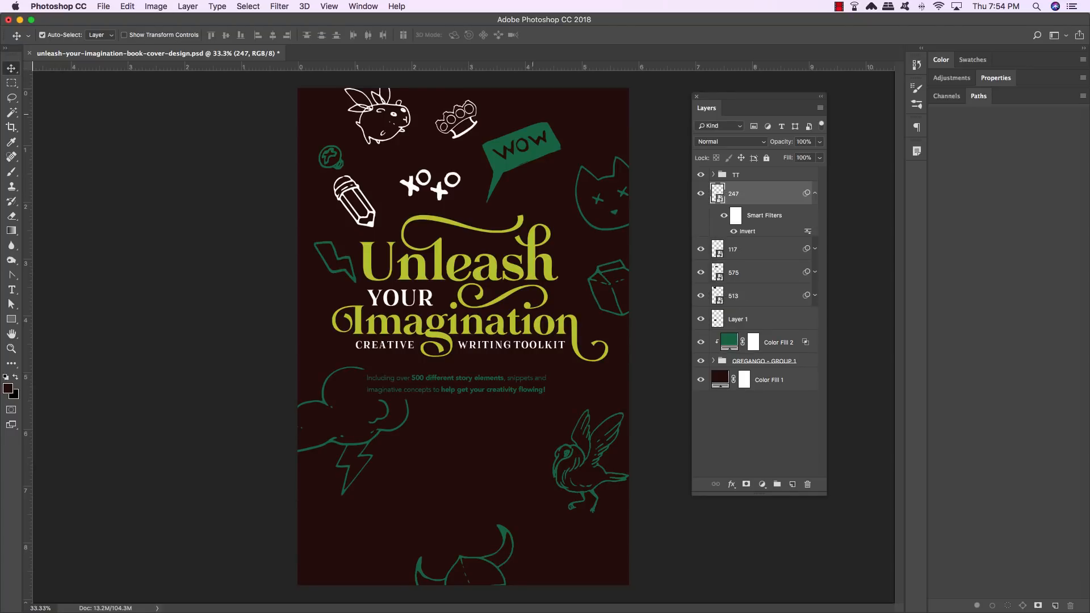
left_click(731, 141)
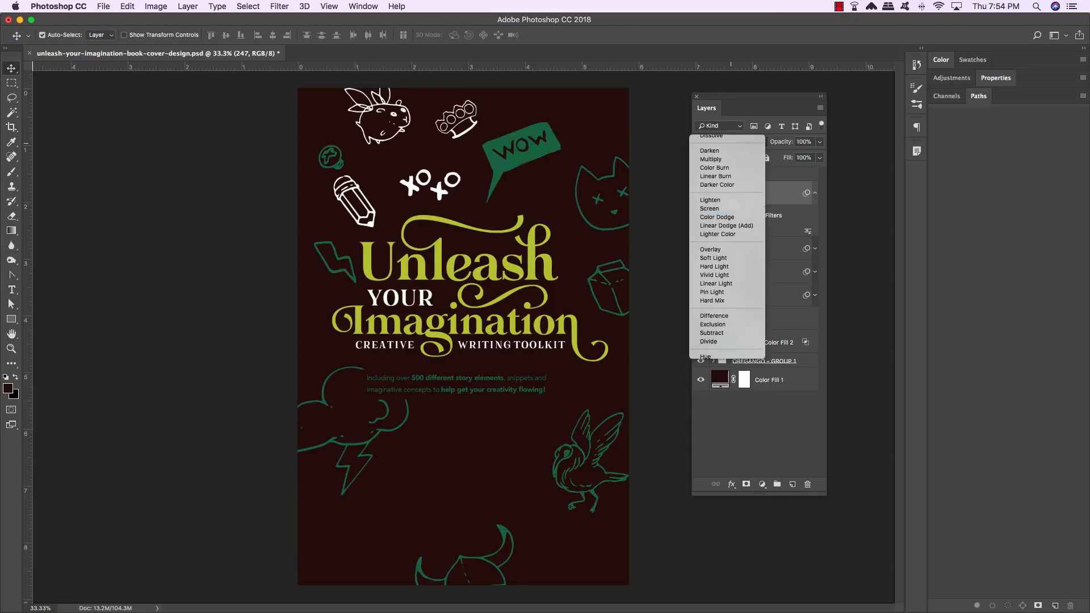
left_click(730, 232)
left_click(816, 194)
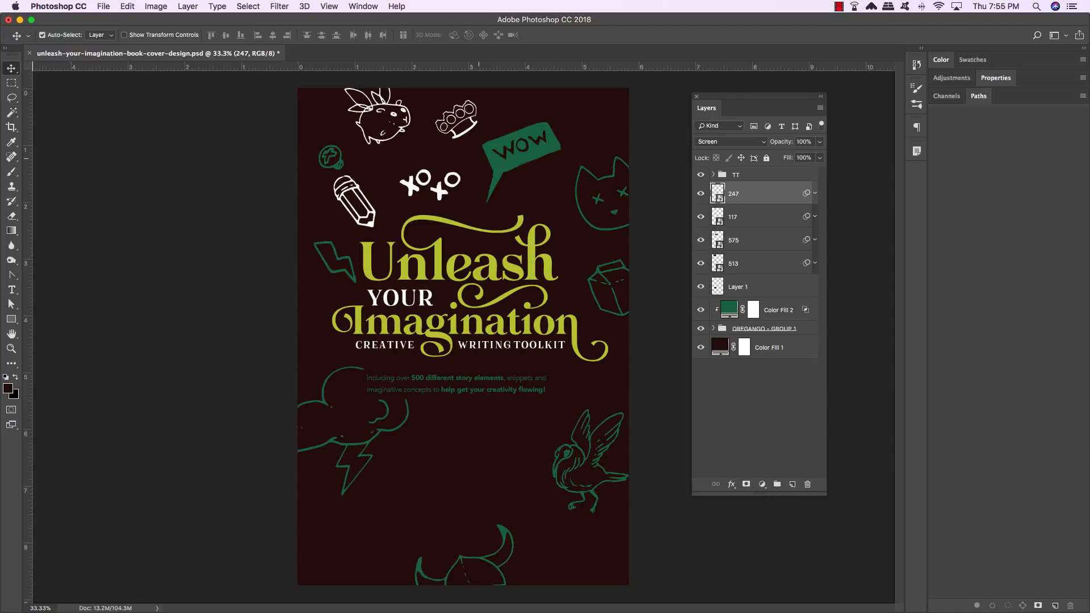
- Resize the 575 XOXO illustration above the title to about 153%
right_click(436, 187)
left_click(448, 195)
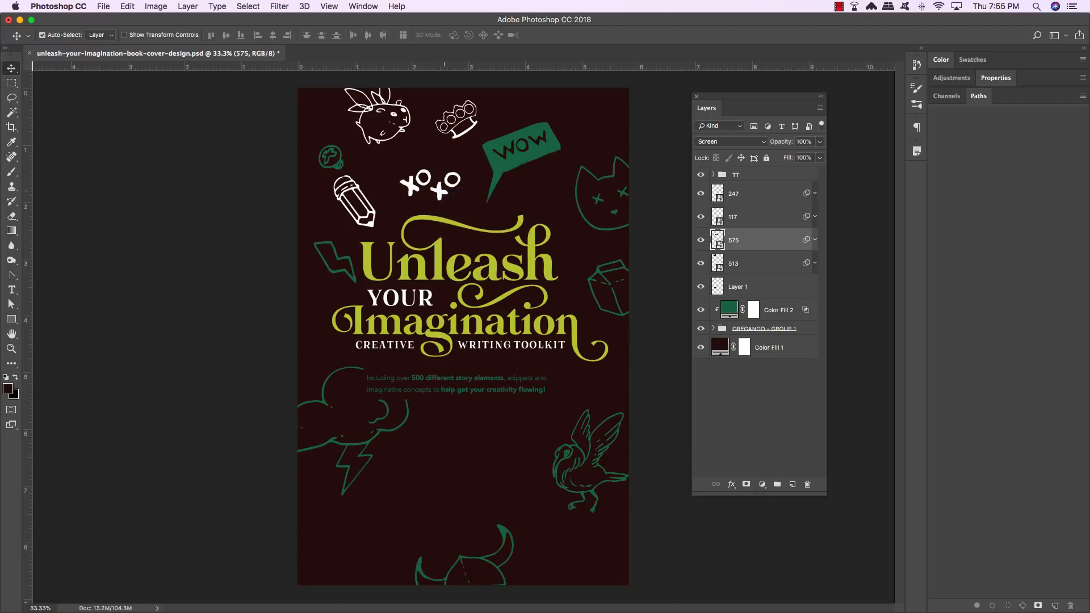
key("super+t")
left_click_drag(460, 169, 457, 171)
key("Return")
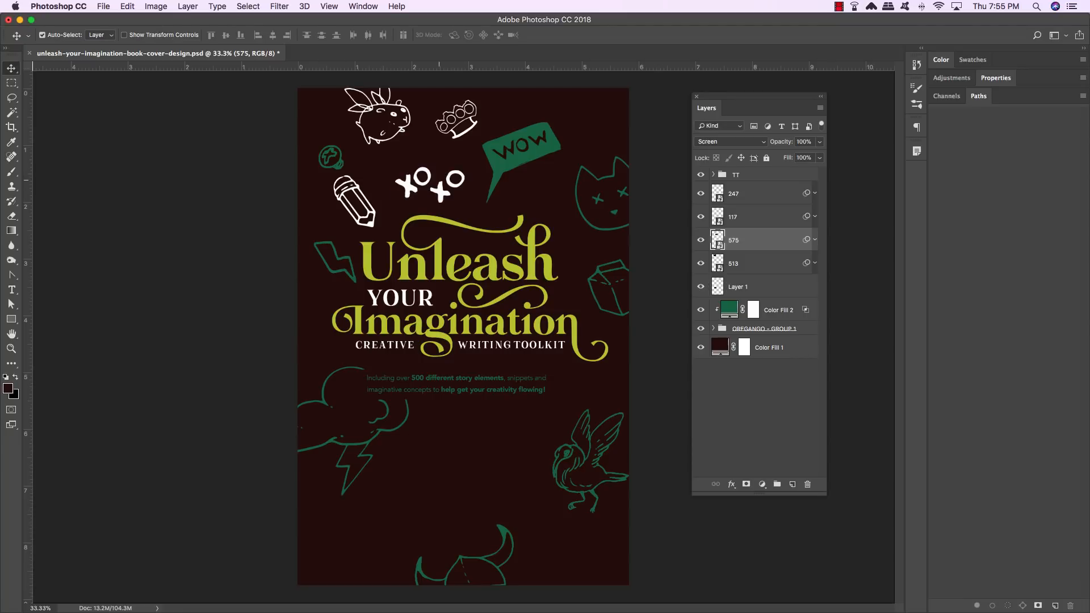
key("super+t")
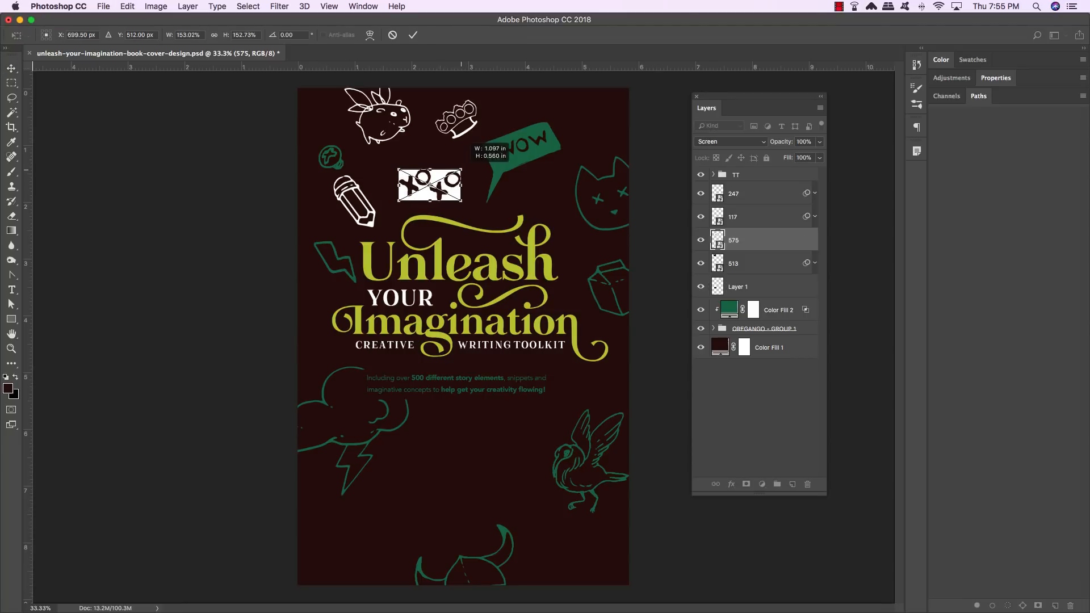
key("Return")
- Scale the 117 pencil illustration down slightly around its center so it clears the "Unleash" title
right_click(369, 213)
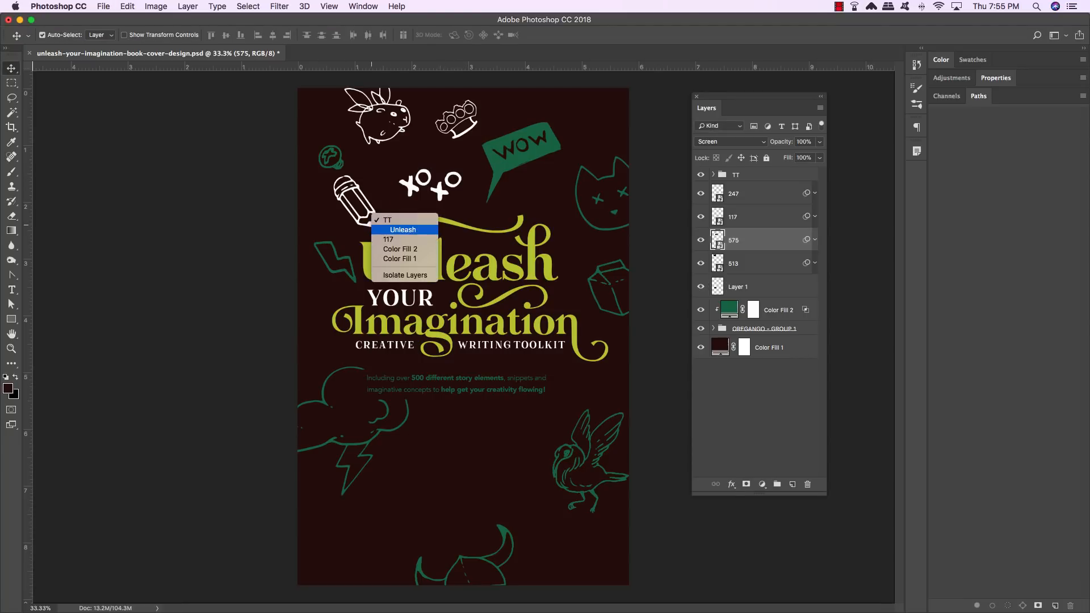
left_click(381, 221)
key("super+t")
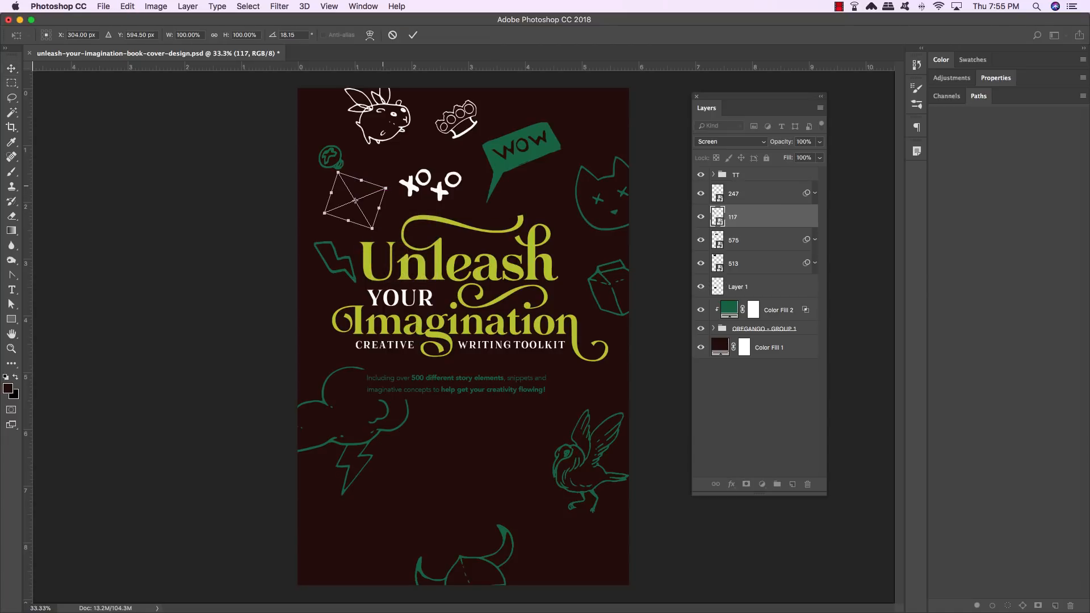
key("Return")
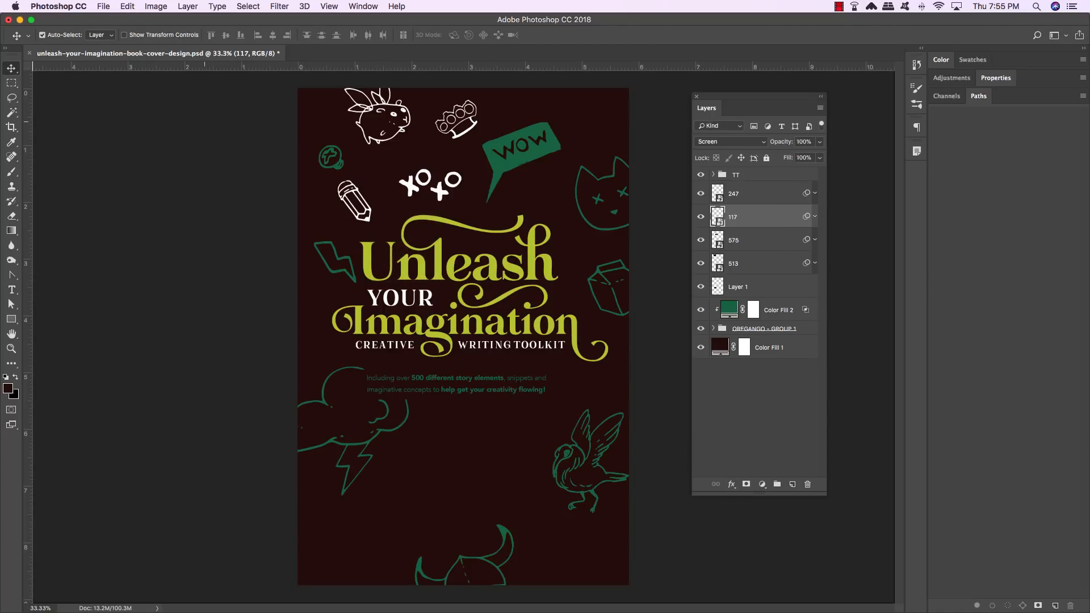
- Place 306.png as embedded, scaled down and rotated counterclockwise until the snail sits level just above the WOW speech bubble
left_click(103, 7)
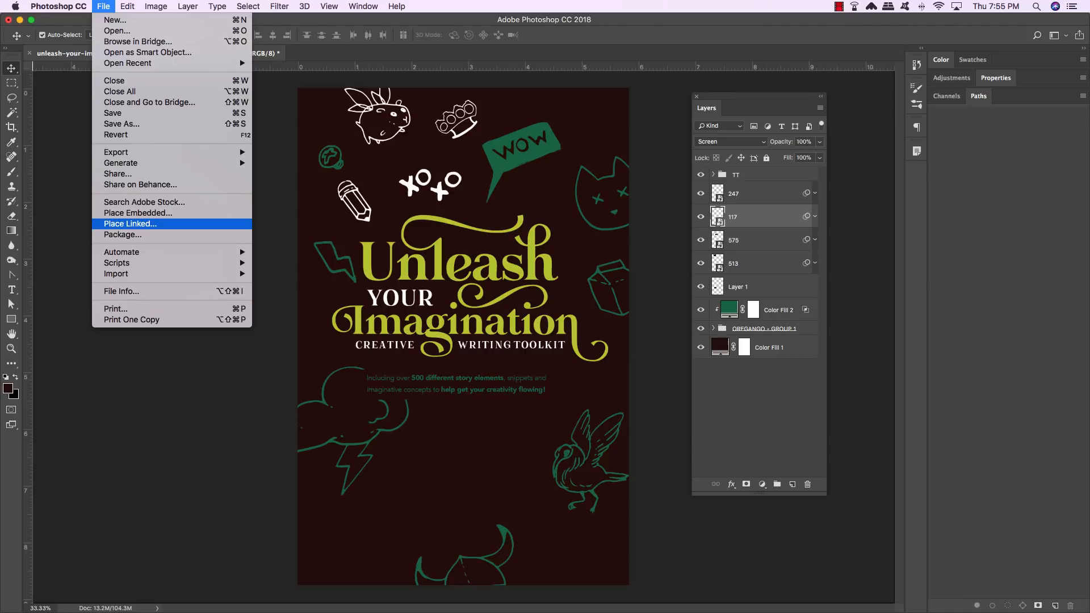
left_click(136, 212)
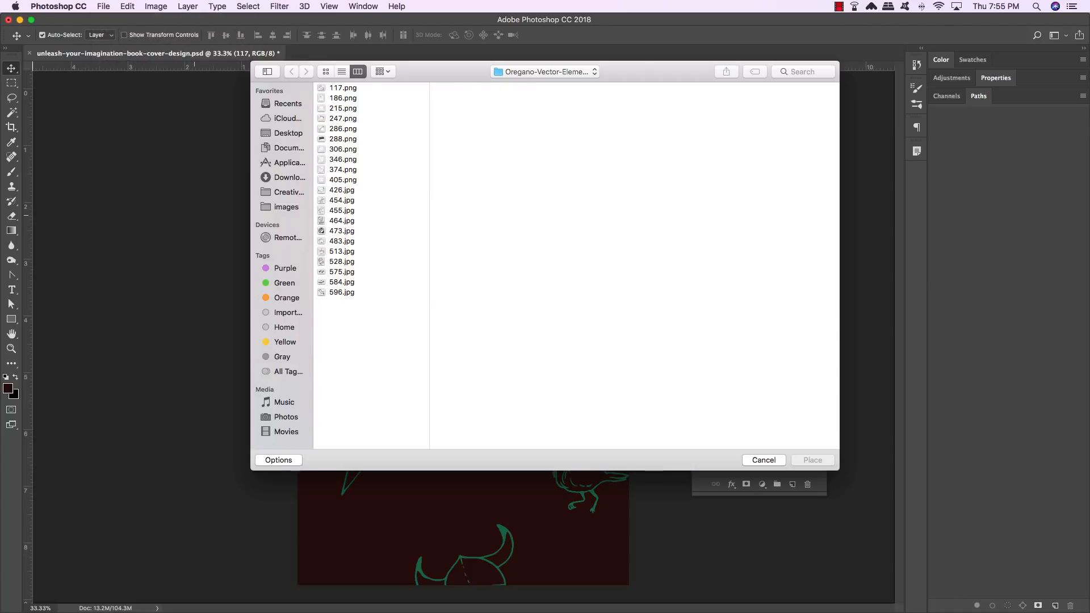
left_click(342, 149)
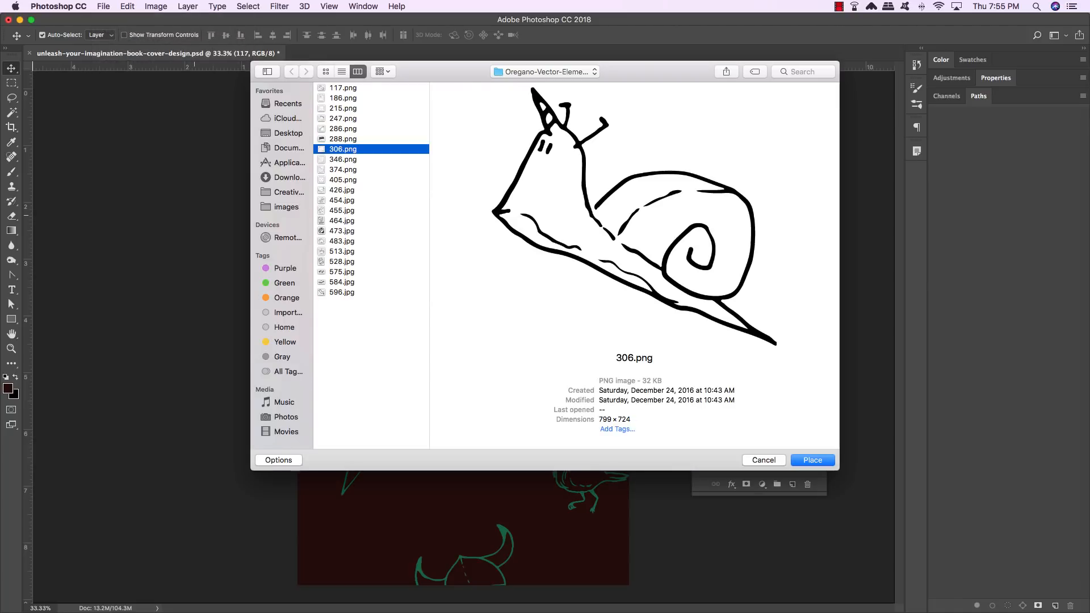
key("Return")
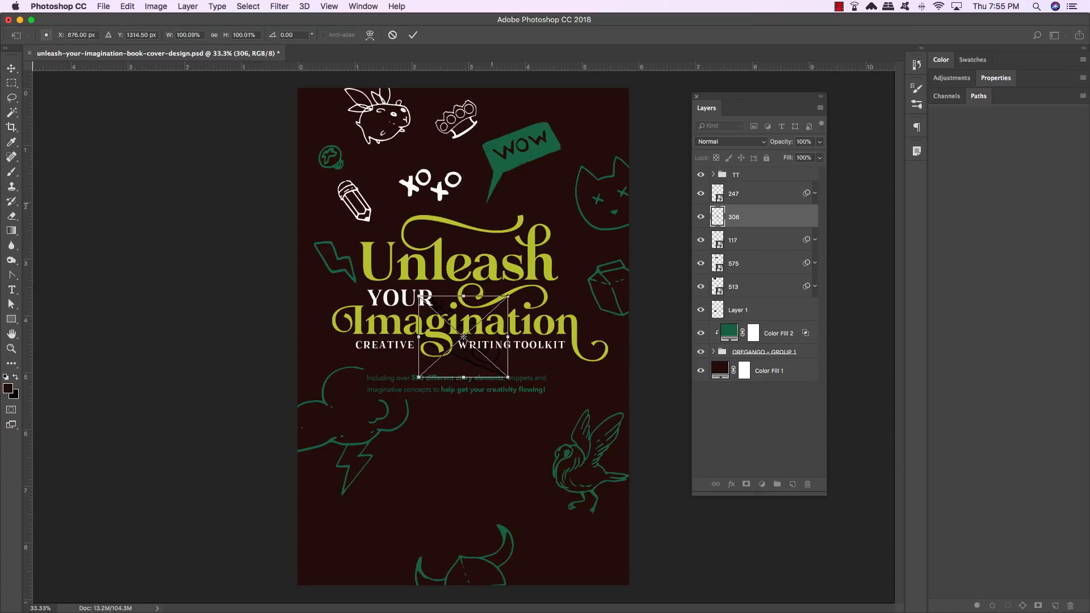
left_click_drag(463, 337, 548, 122)
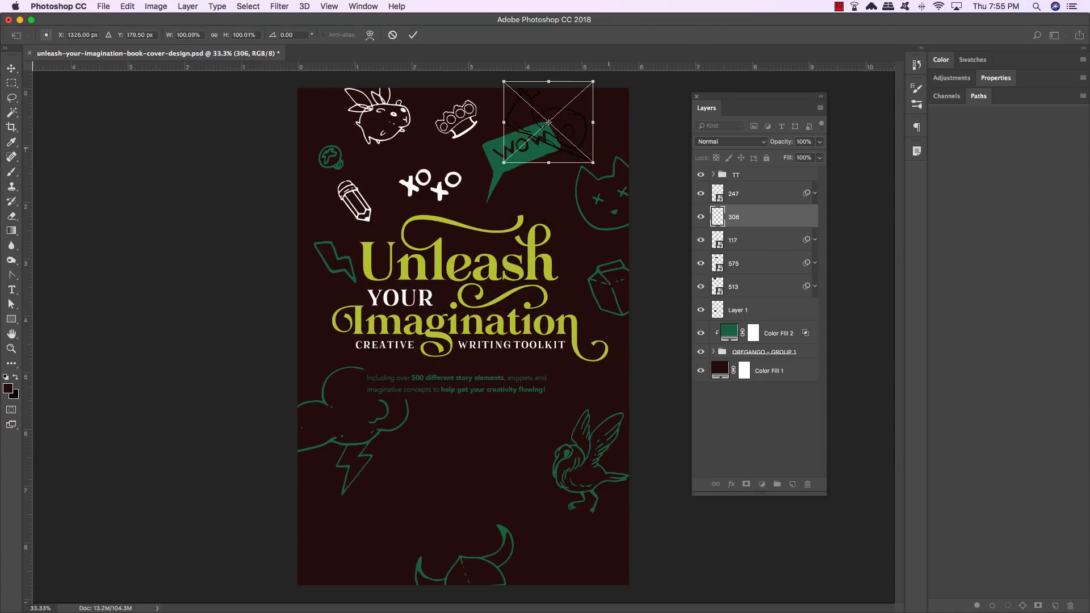
left_click_drag(630, 148, 565, 117)
key("Return")
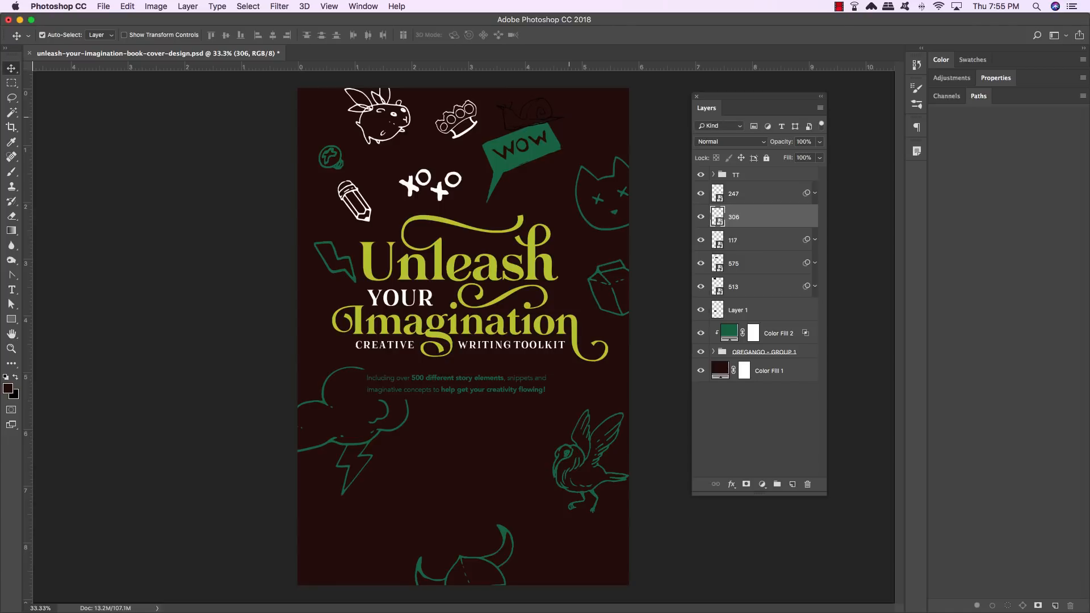
- Invert the 306 snail illustration, set its blend mode to Screen, and collapse its smart filter list
key("super+i")
left_click(731, 141)
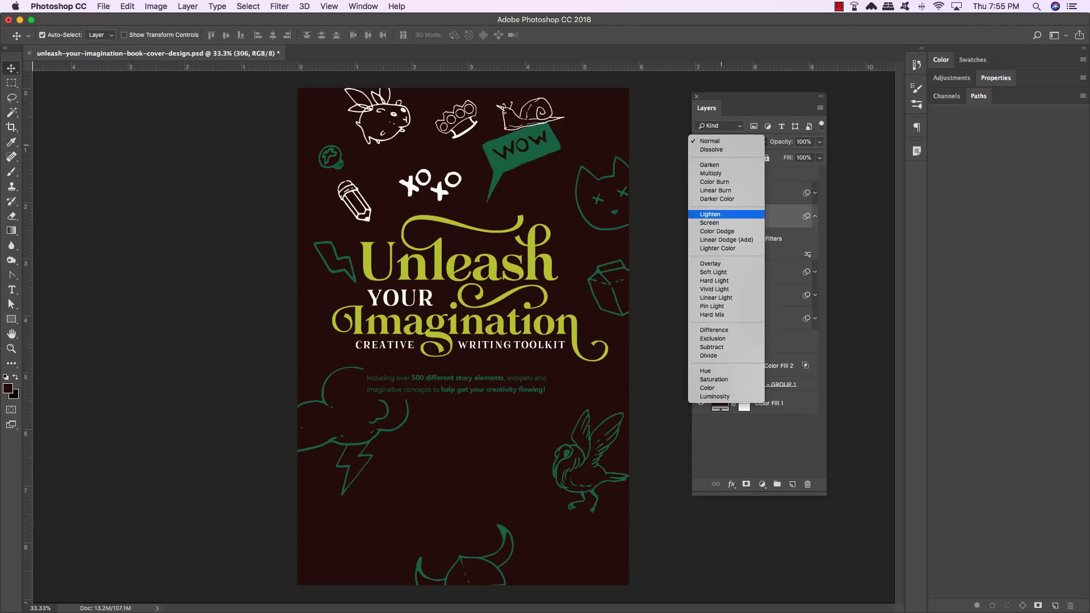
left_click(717, 222)
left_click(815, 217)
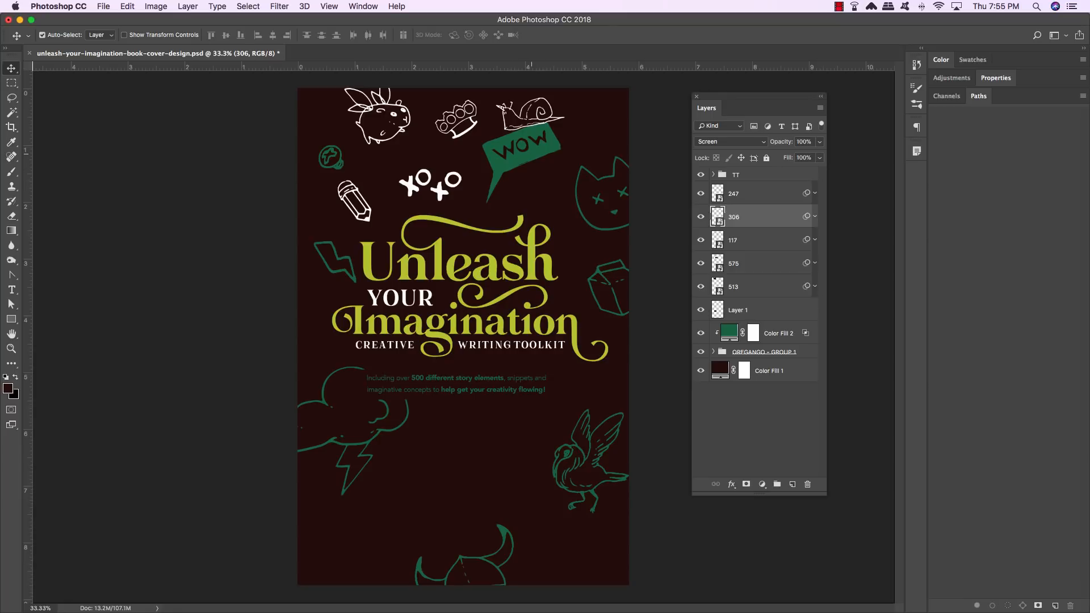
- Select the WOW speech bubble on layer 288 and nudge it down about 70 px, away from the snail
right_click(536, 154)
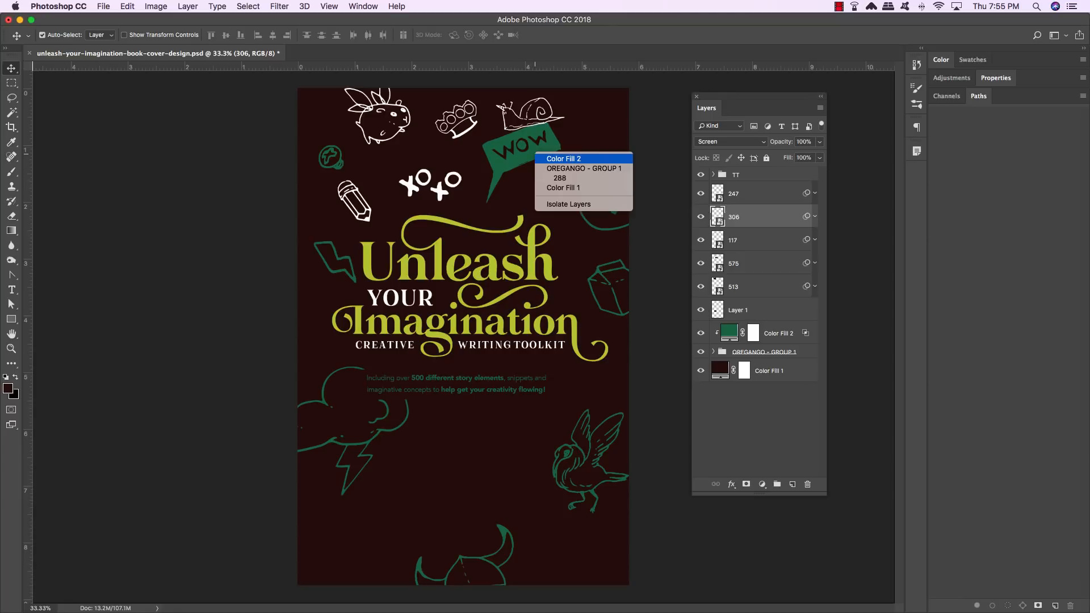
left_click(562, 159)
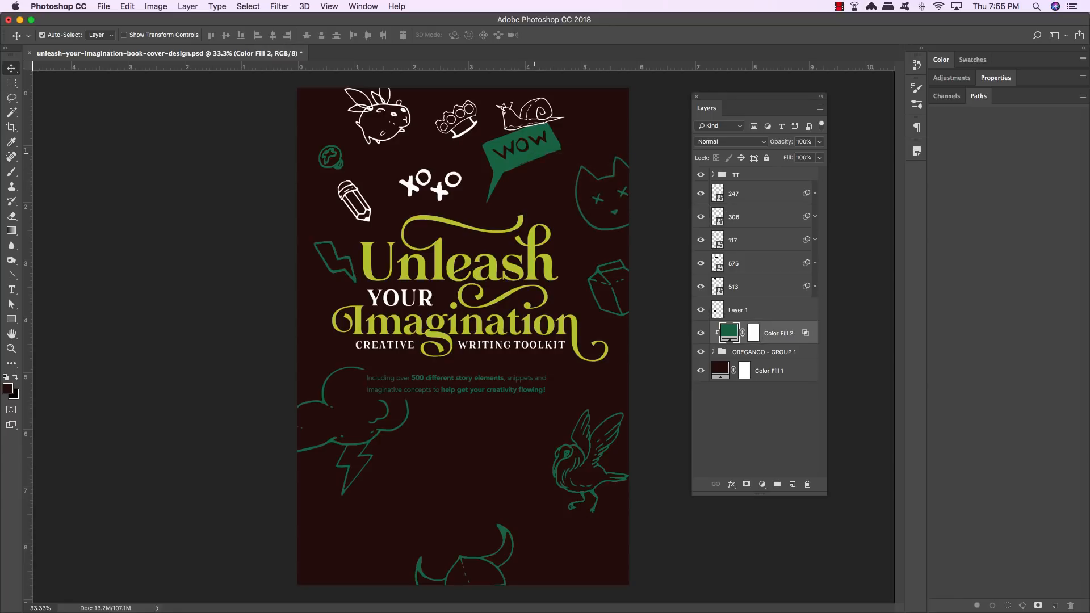
right_click(535, 154)
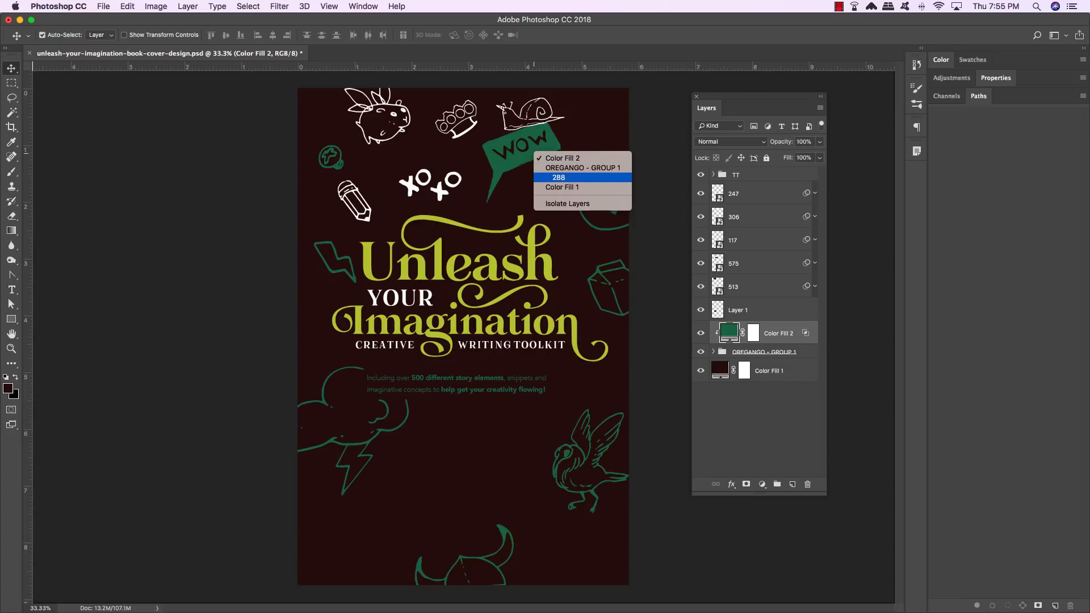
left_click(559, 177)
key("shift+Down")
key("shift+Down")
key("shift+Down")
key("shift+Down")
key("shift+Down")
key("shift+Down")
key("shift+Down")
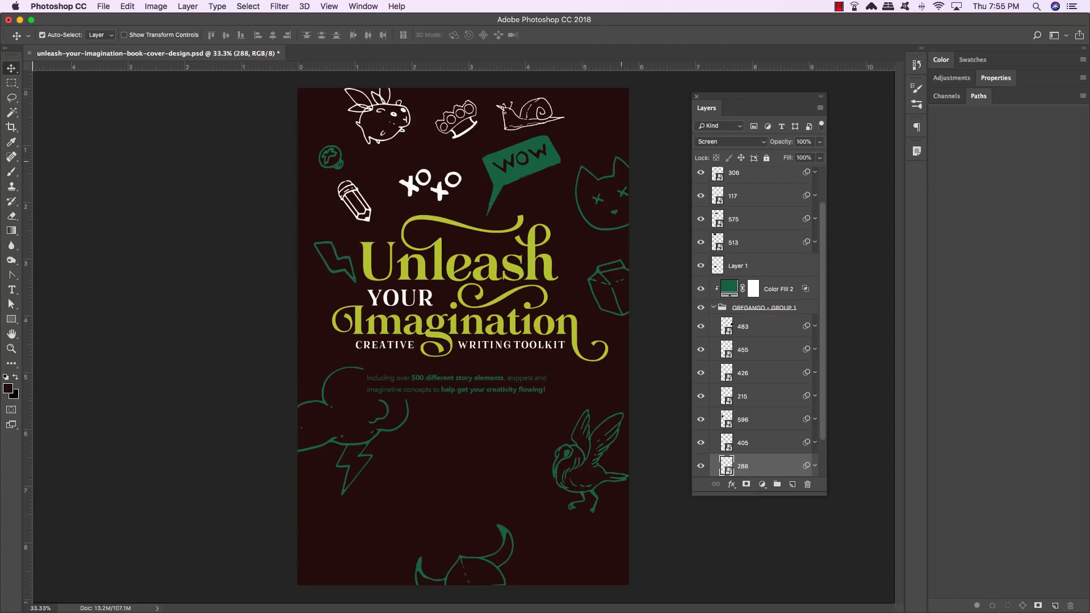
- Place 286.png as embedded, rotated about 57° clockwise, with the fishbone between the WOW speech bubble and the cat face
left_click(104, 7)
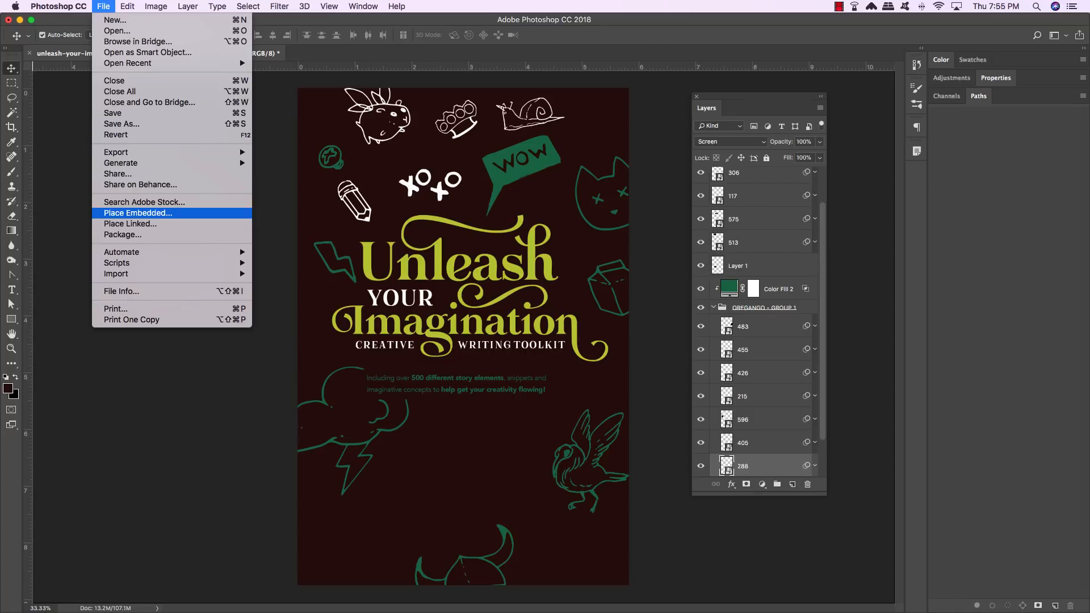
left_click(214, 214)
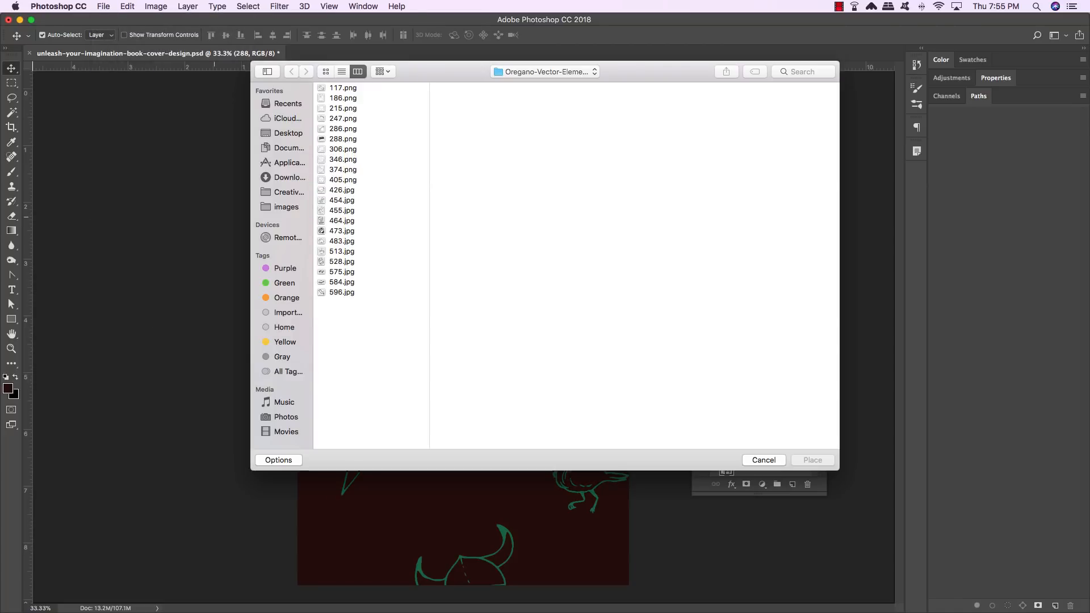
left_click(343, 129)
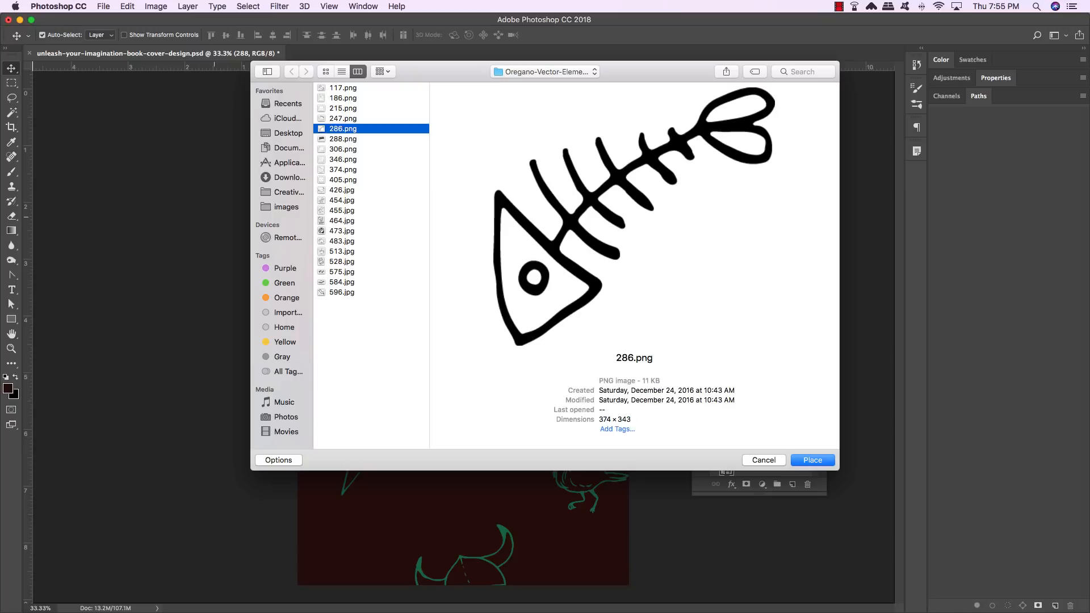
key("Return")
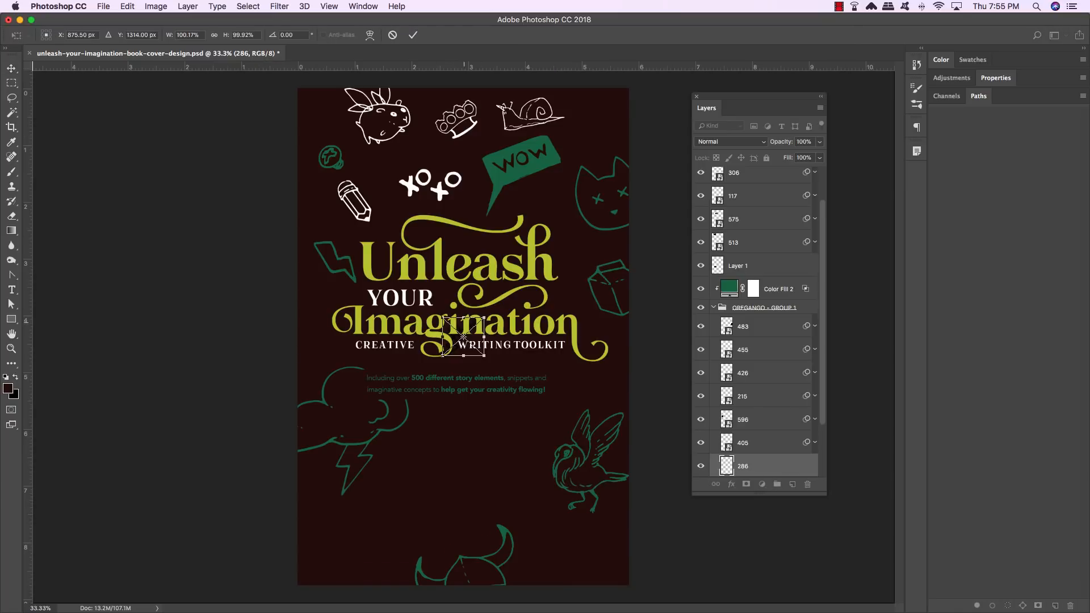
left_click_drag(471, 326, 594, 229)
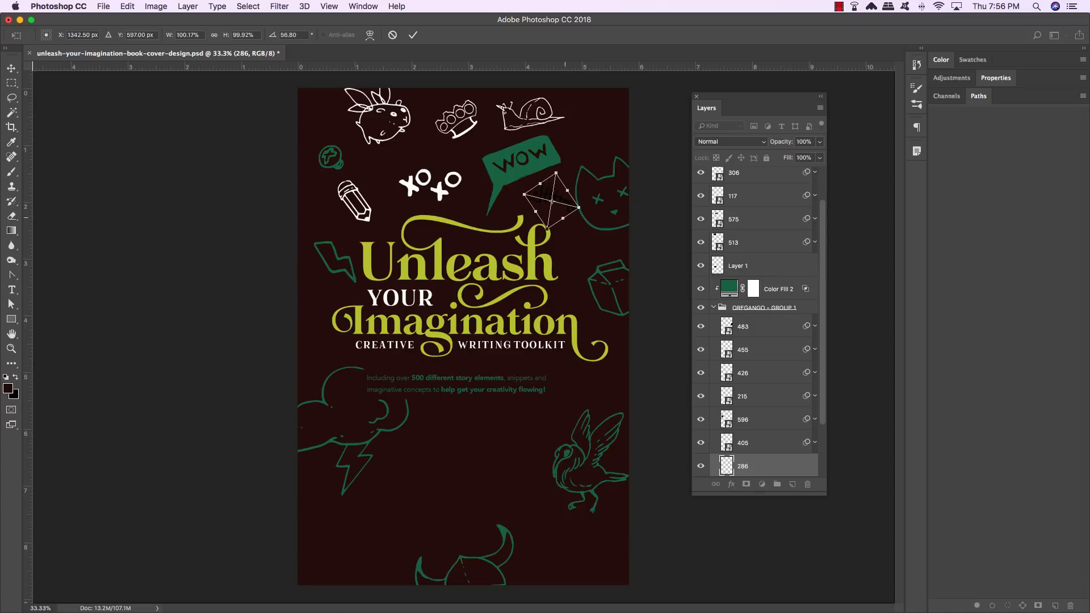
key("Return")
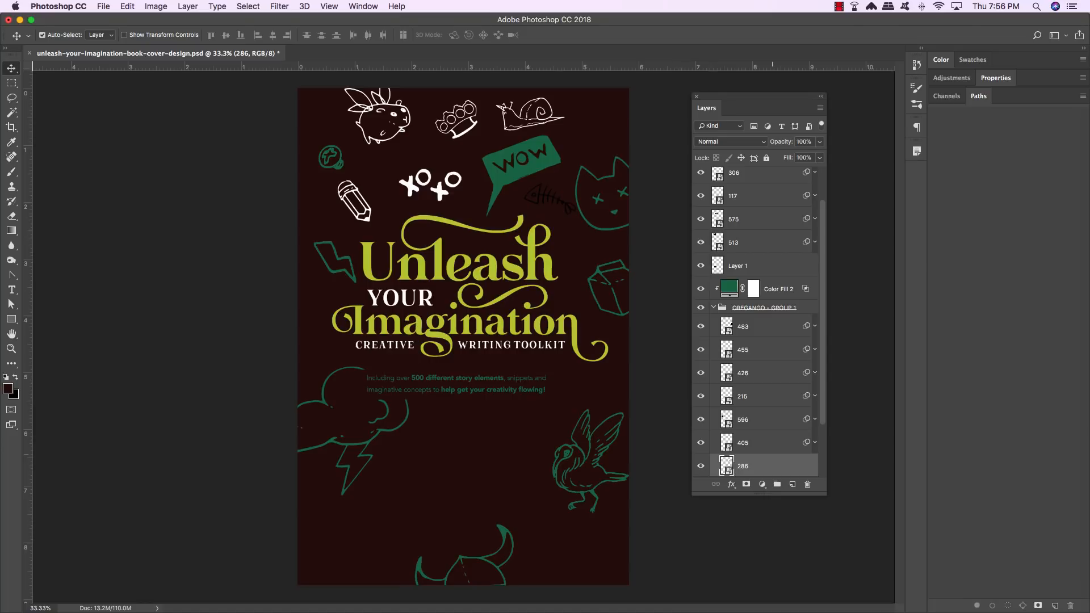
- Move layer 286 out of the Oregango group to just above Layer 1, invert it, and set its blend mode to Screen
left_click_drag(733, 463, 731, 259)
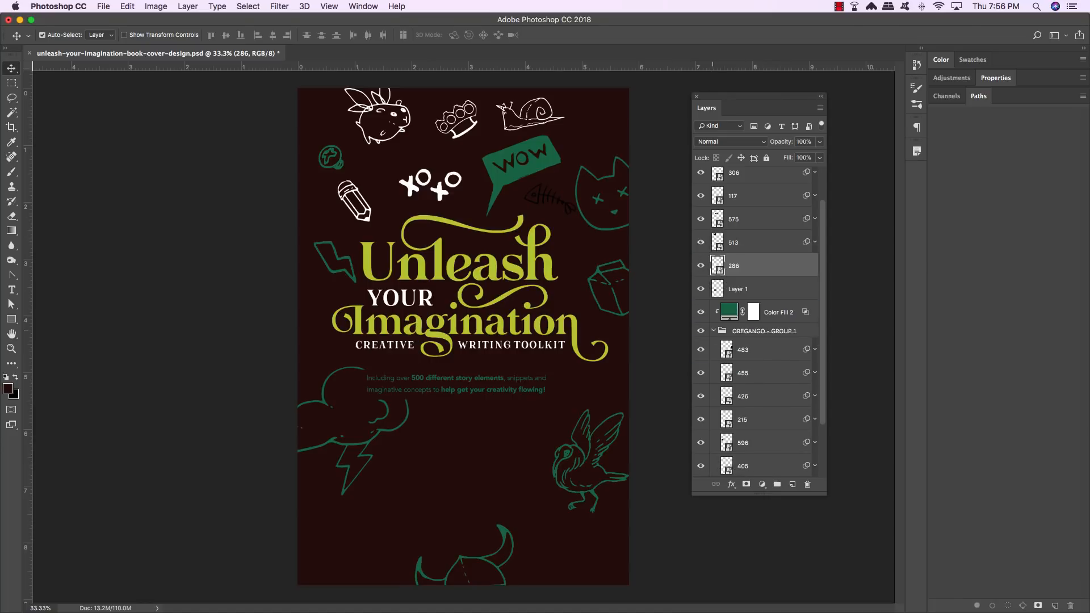
left_click(713, 331)
key("super+i")
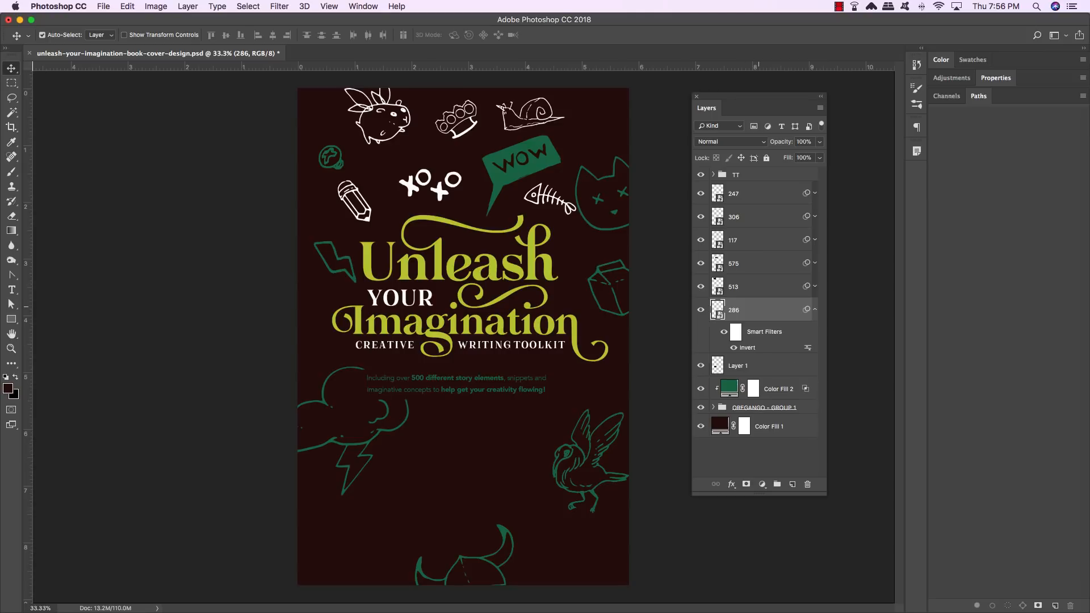
left_click(731, 142)
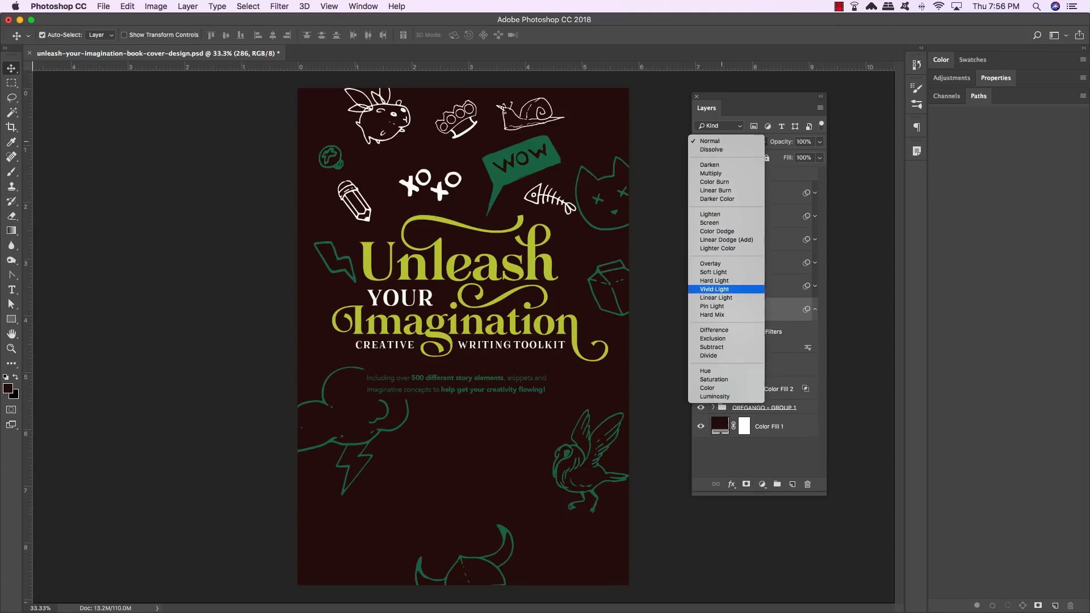
left_click(709, 222)
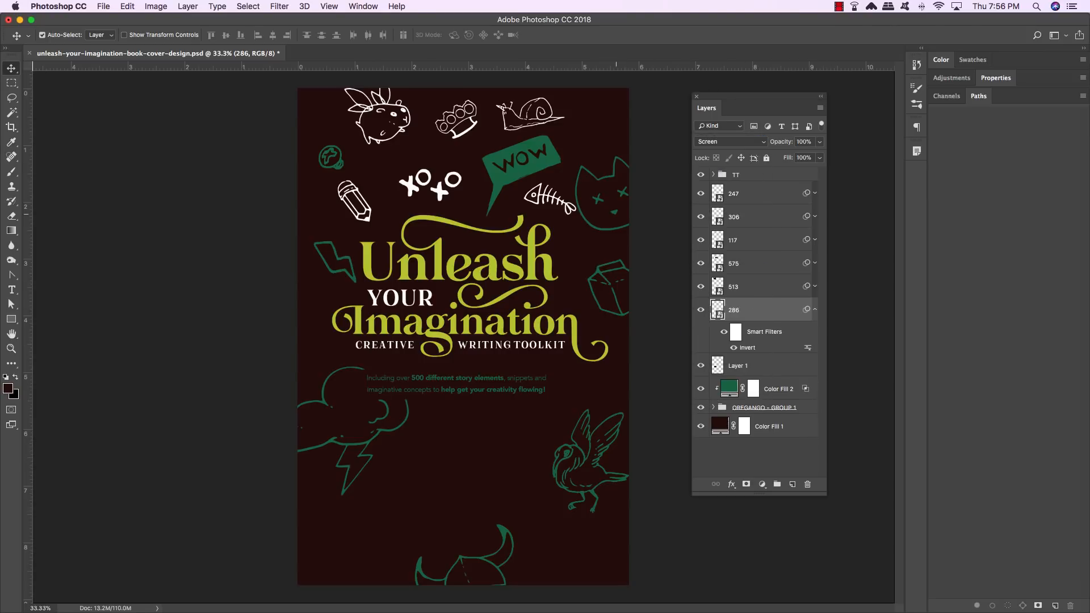
- Nudge the cat face on layer 405 up and slightly right, clear of the fishbone, and collapse its group and layer 286's smart filters
right_click(615, 212)
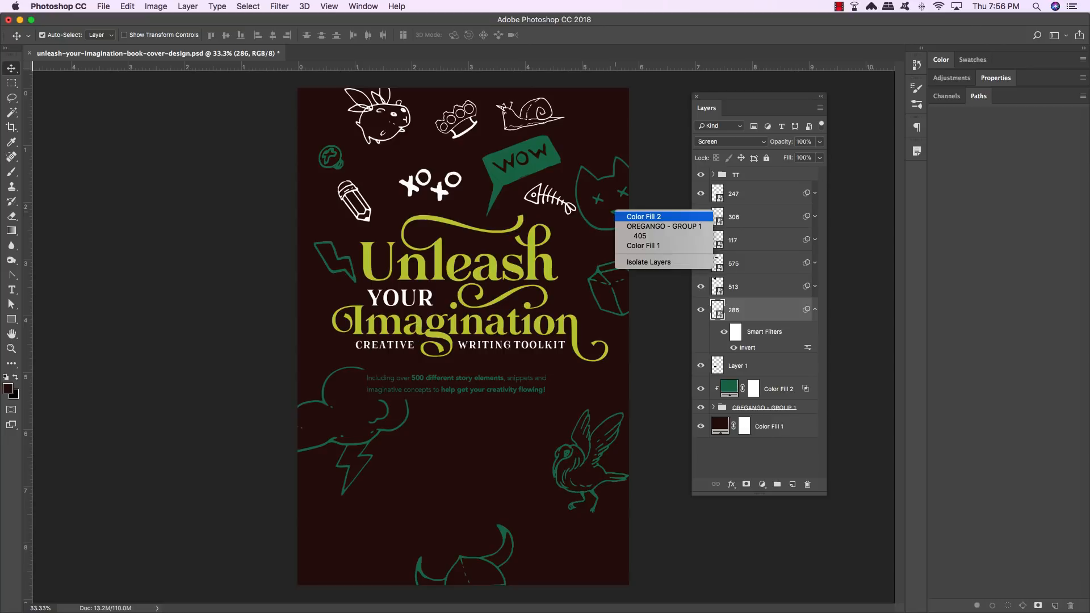
left_click(640, 236)
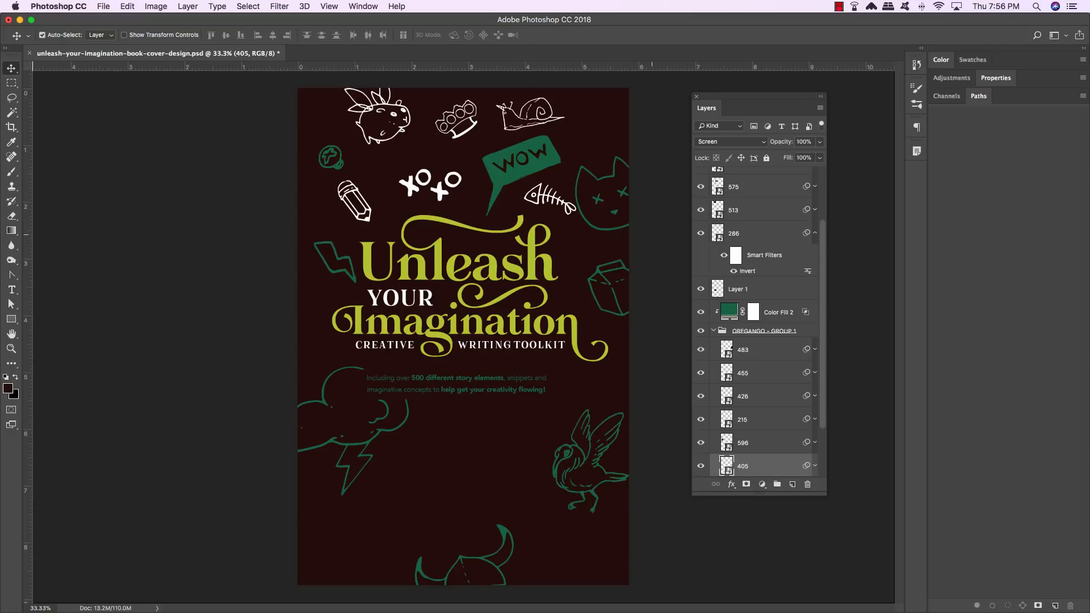
left_click_drag(641, 237, 651, 235)
key("shift+Up")
key("shift+Up")
key("shift+Left")
key("shift+Left")
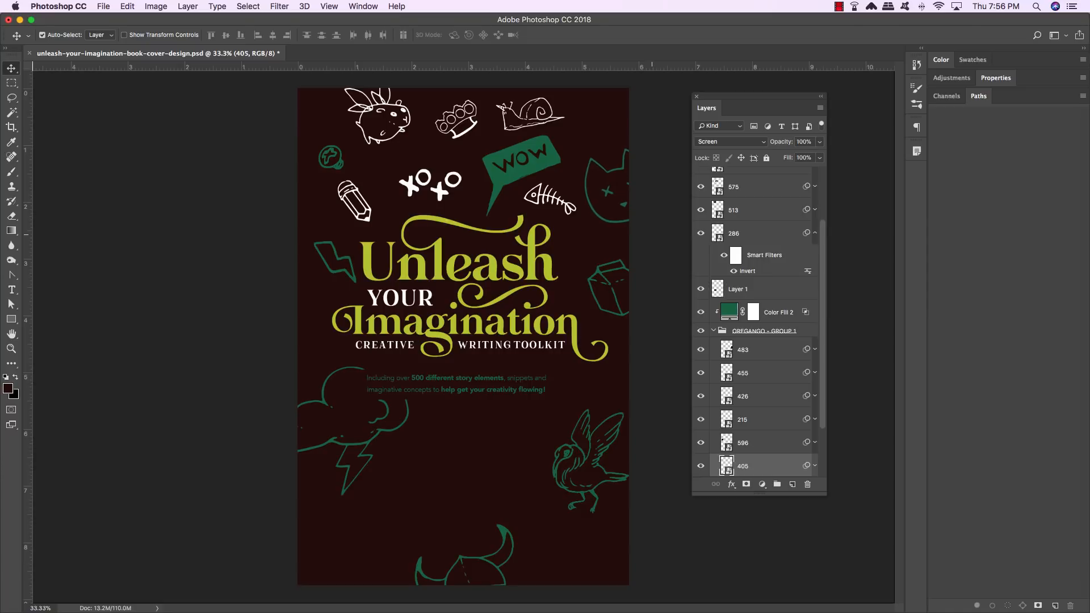
key("shift+Up")
key("shift+Up")
key("shift+Up")
key("shift+Up")
key("shift+Up")
key("shift+Left")
key("shift+Left")
key("shift+Up")
key("shift+Up")
key("shift+Left")
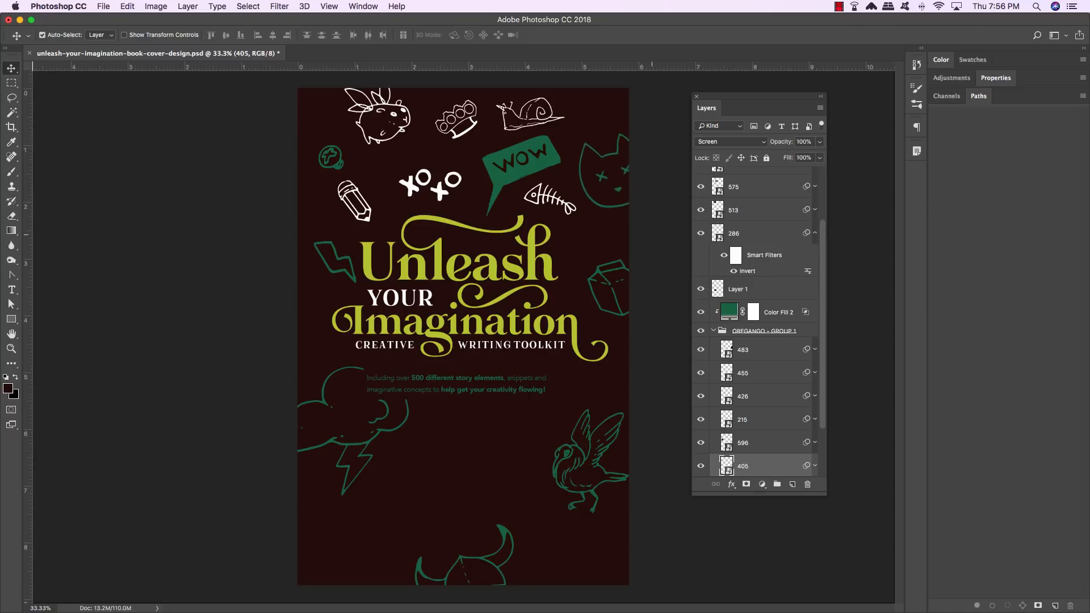
key("shift+Up")
left_click(714, 330)
left_click(815, 309)
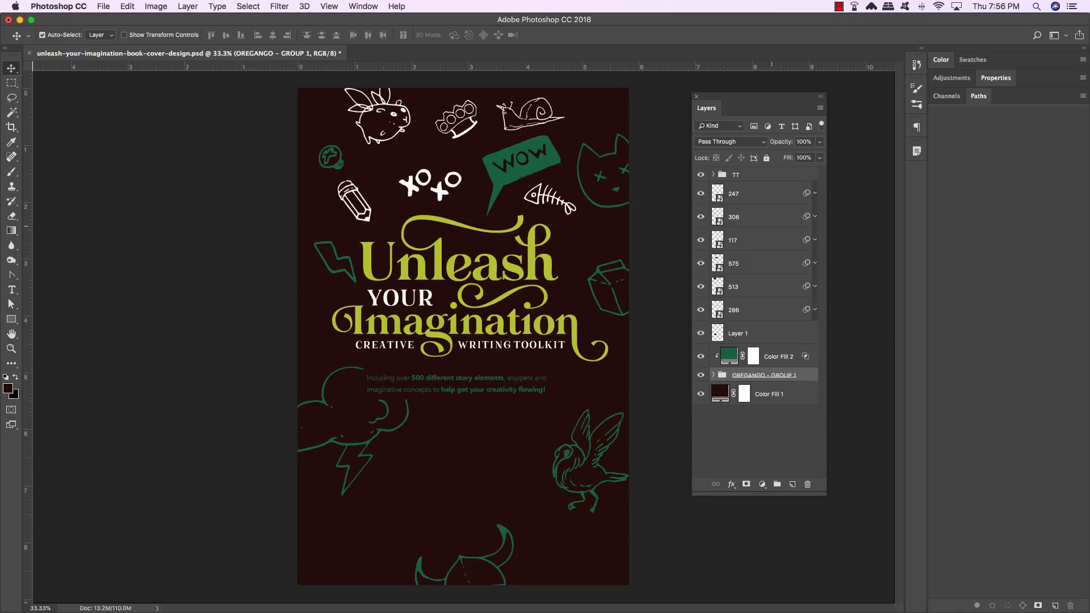
- Place 584.jpg as embedded above layer 247, tilting the planet slightly counterclockwise between the end of "Unleash" and the cover's right edge
left_click(756, 198)
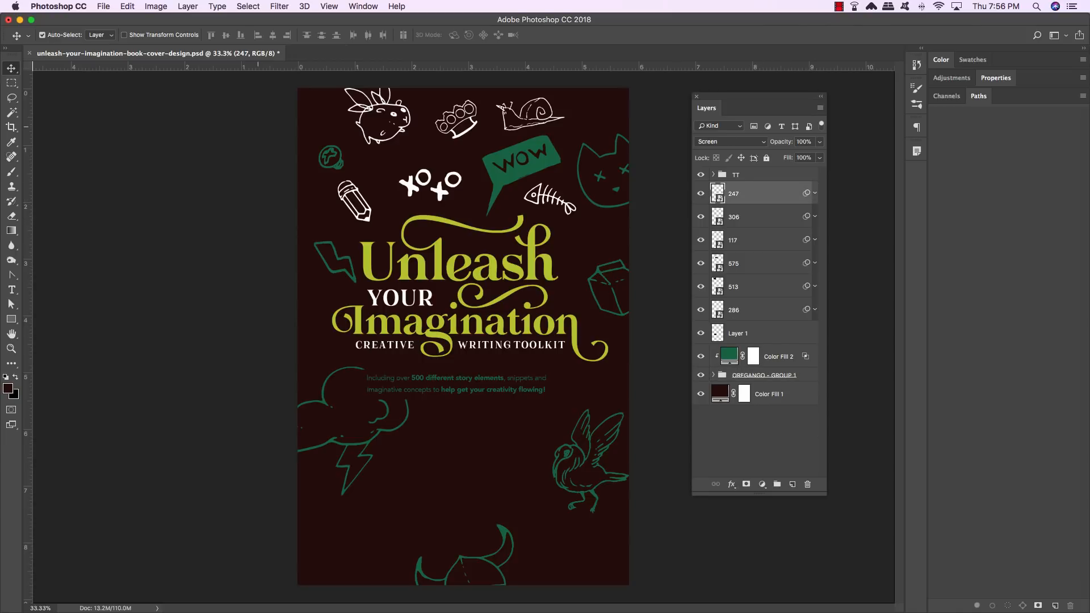
left_click(103, 6)
left_click(136, 213)
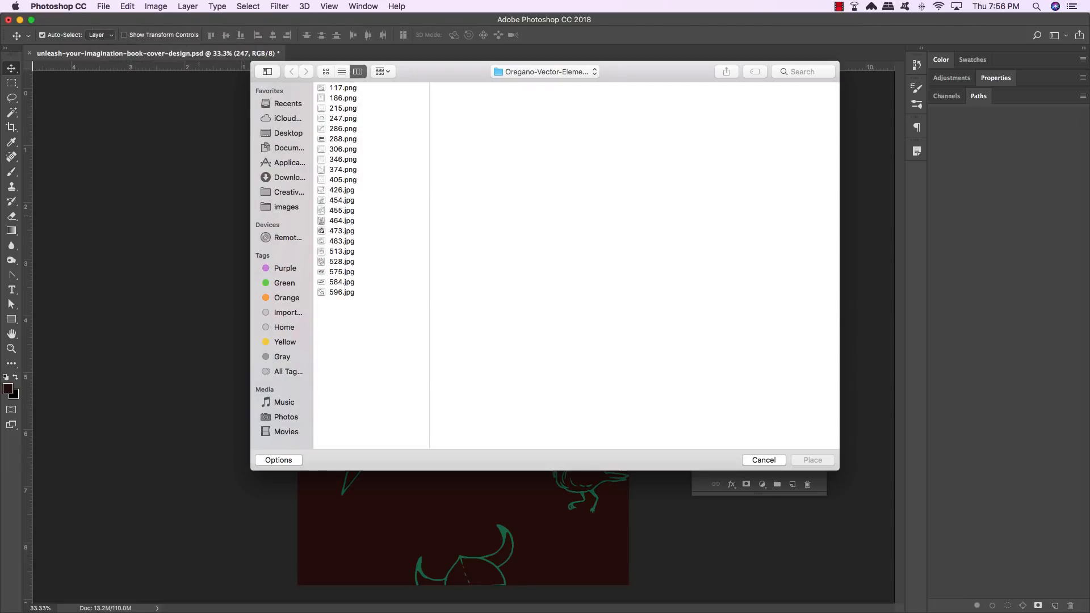
left_click(342, 282)
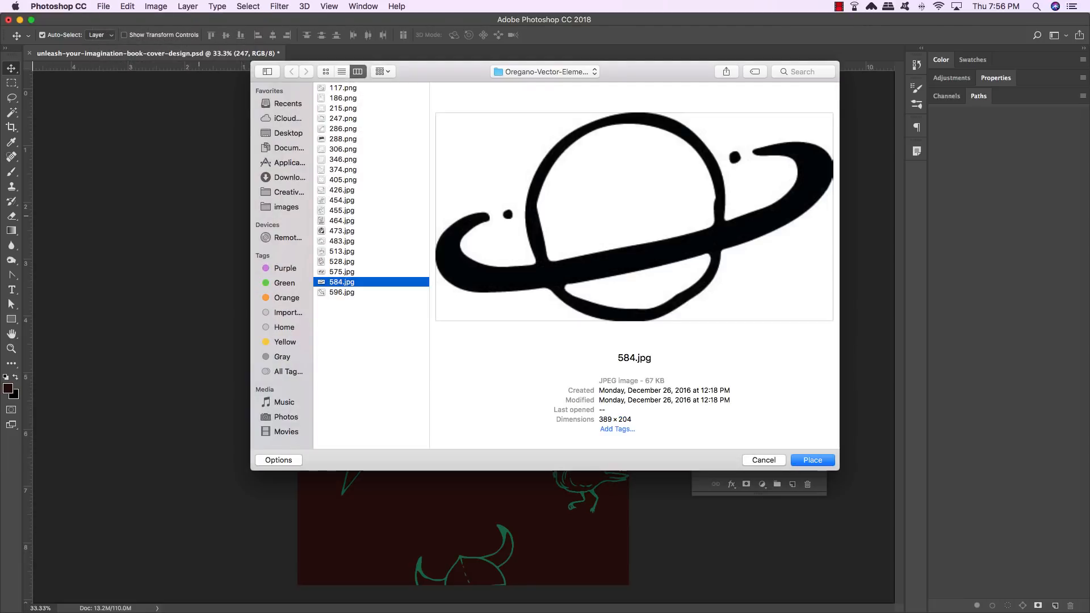
key("Return")
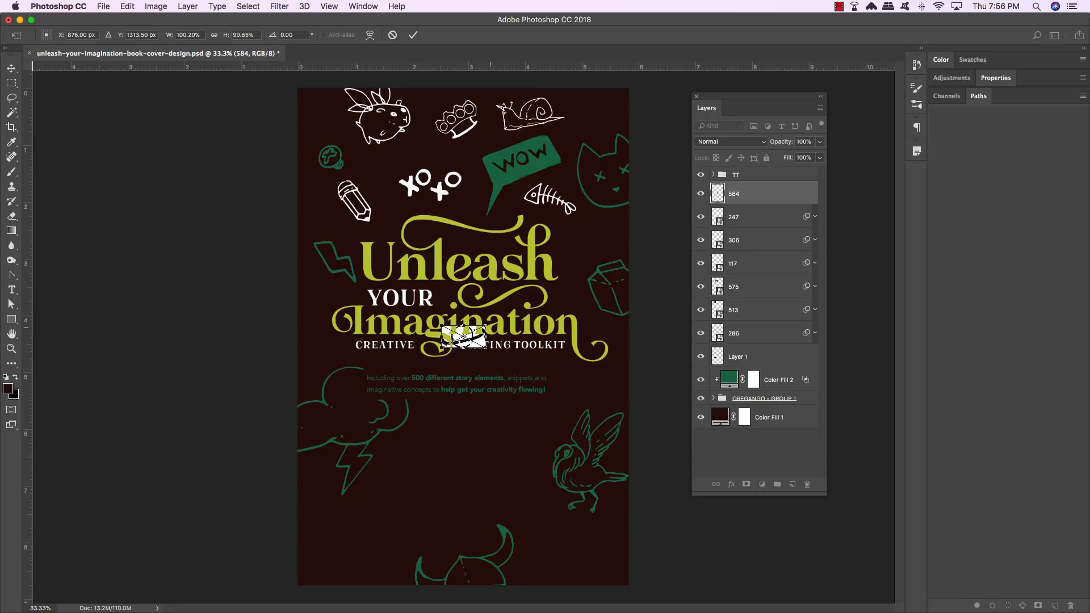
left_click_drag(462, 337, 631, 211)
key("Return")
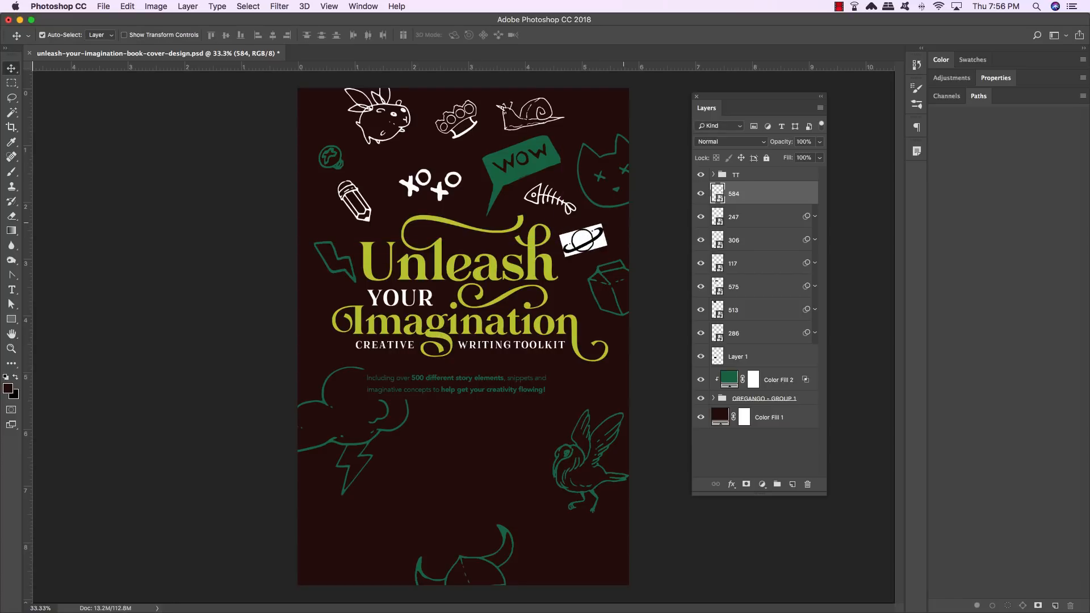
- Invert the 584 planet illustration, set its blend mode to Screen, and collapse its smart filter list
key("super+i")
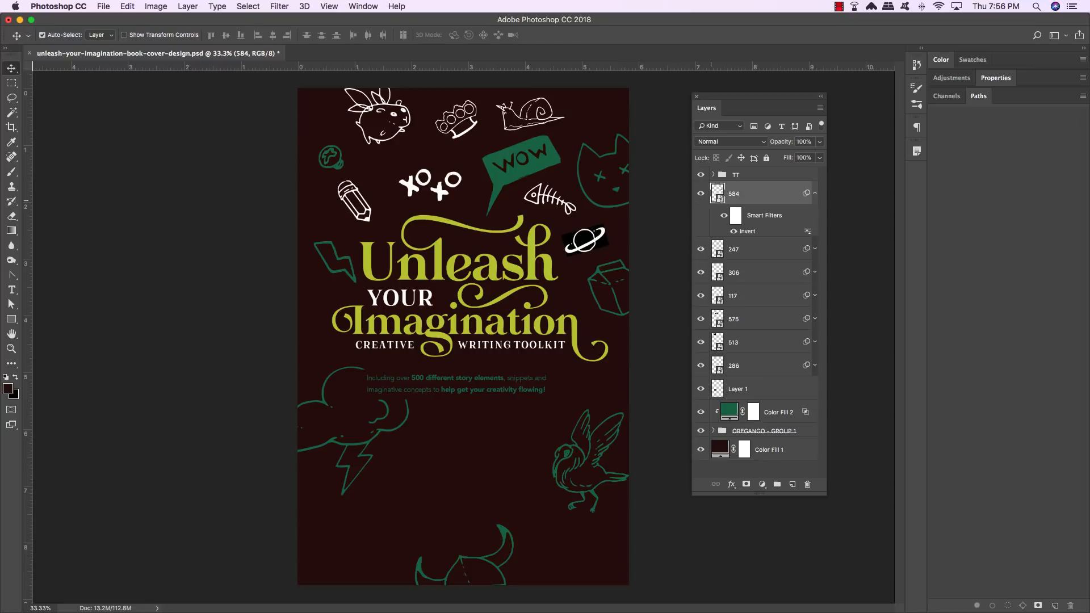
left_click(730, 141)
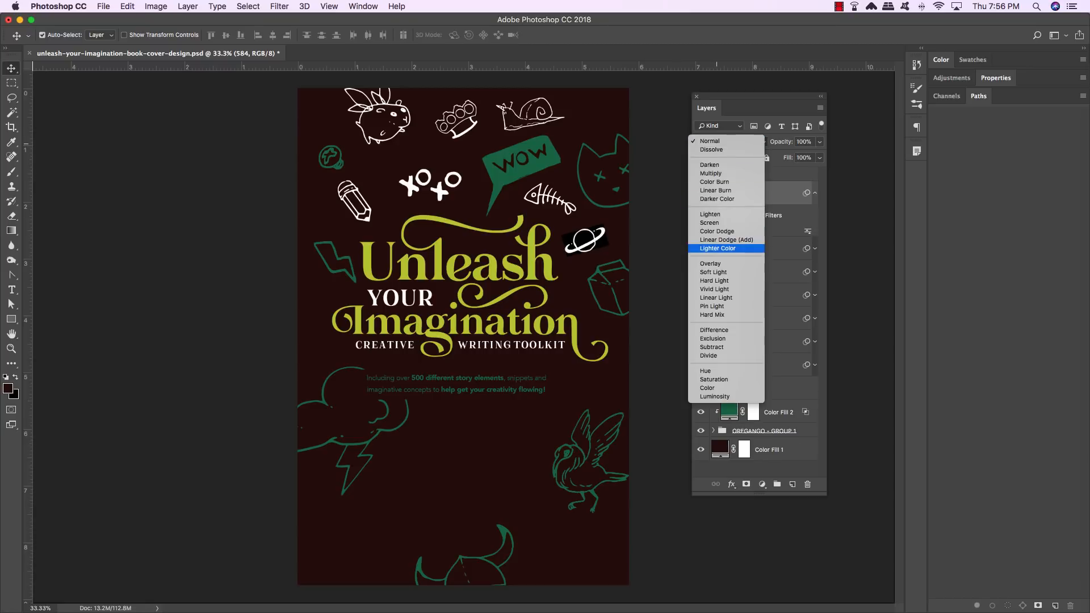
left_click(710, 193)
left_click(814, 194)
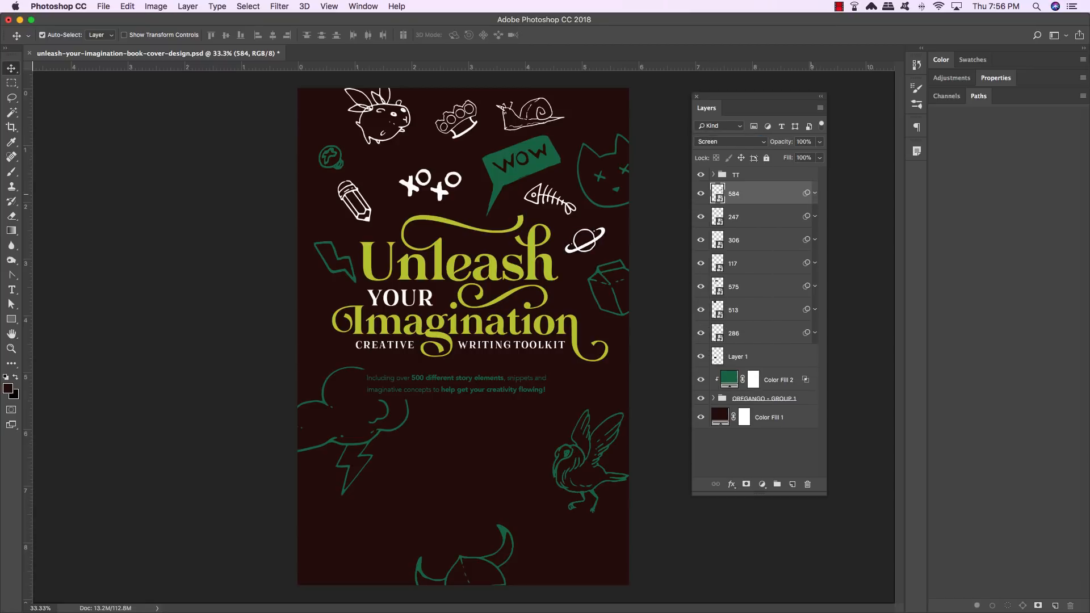
- Place 464.jpg as embedded, tilted slightly clockwise and partly cut off by the cover's left edge beside "Imagination"
left_click(103, 6)
left_click(136, 214)
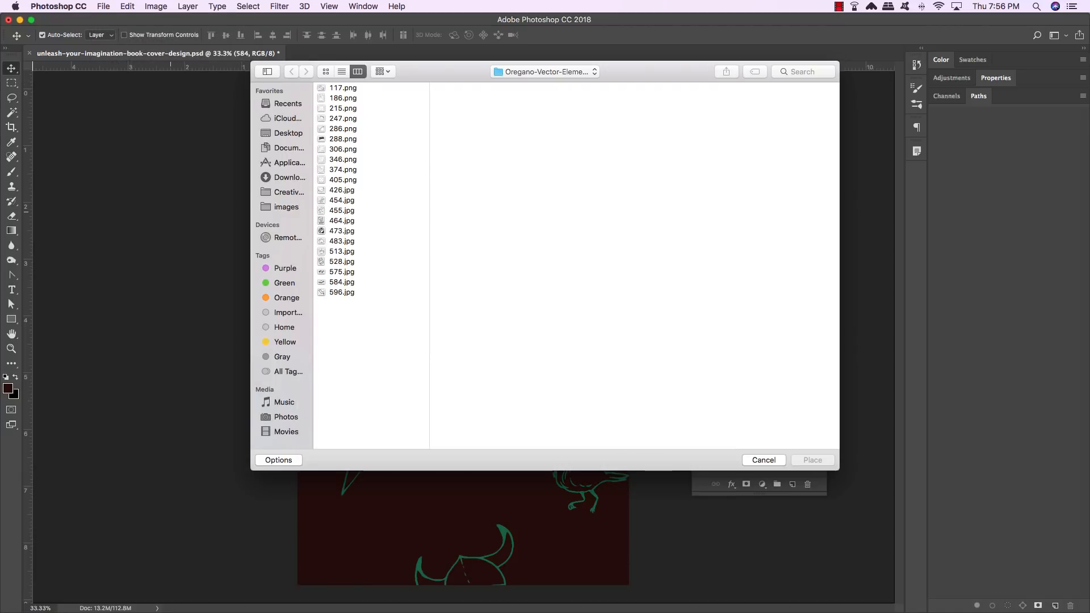
double_click(343, 222)
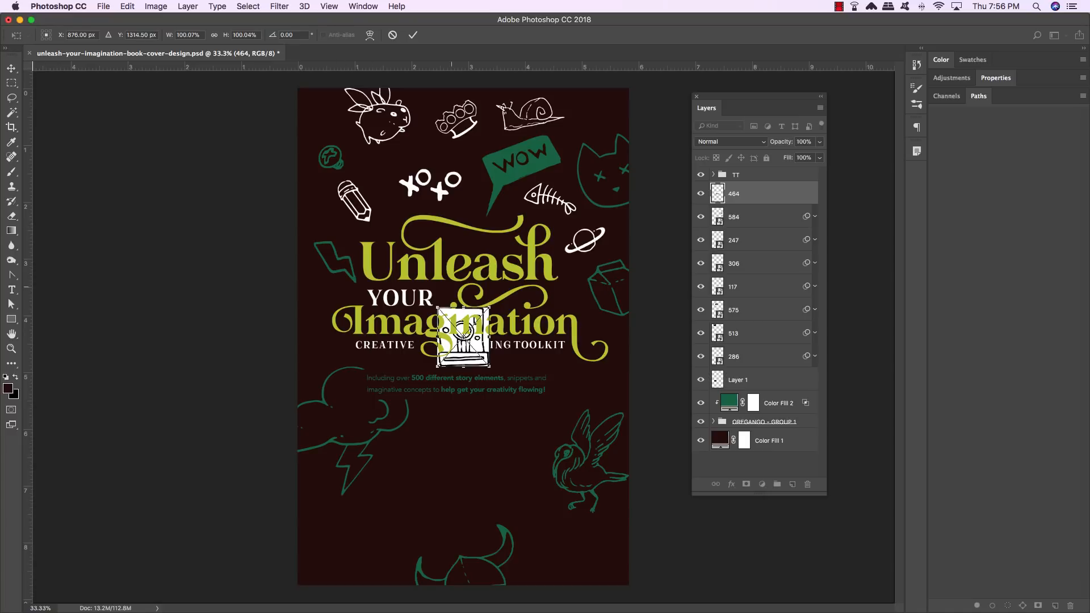
left_click_drag(469, 316, 330, 272)
key("Return")
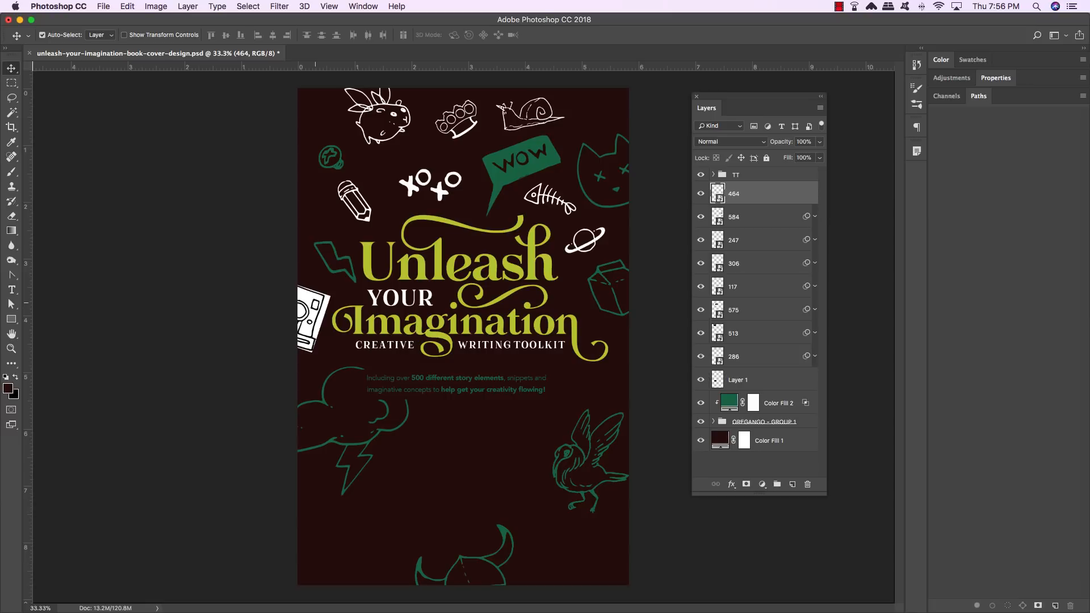
- Invert the 464 illustration, set its blend mode to Screen, and collapse its smart filter list
key("super+i")
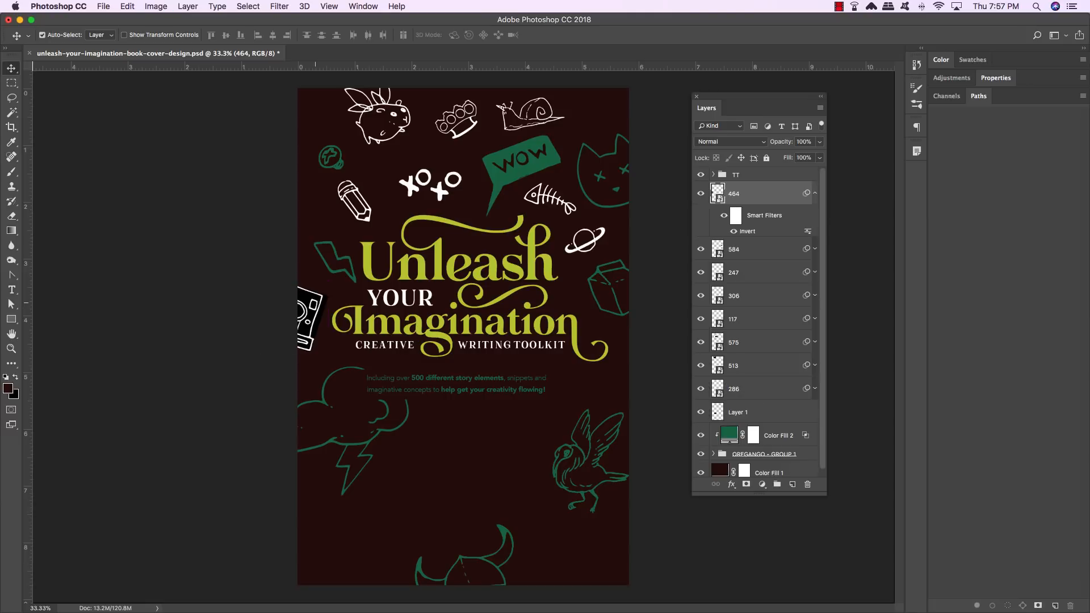
left_click(723, 143)
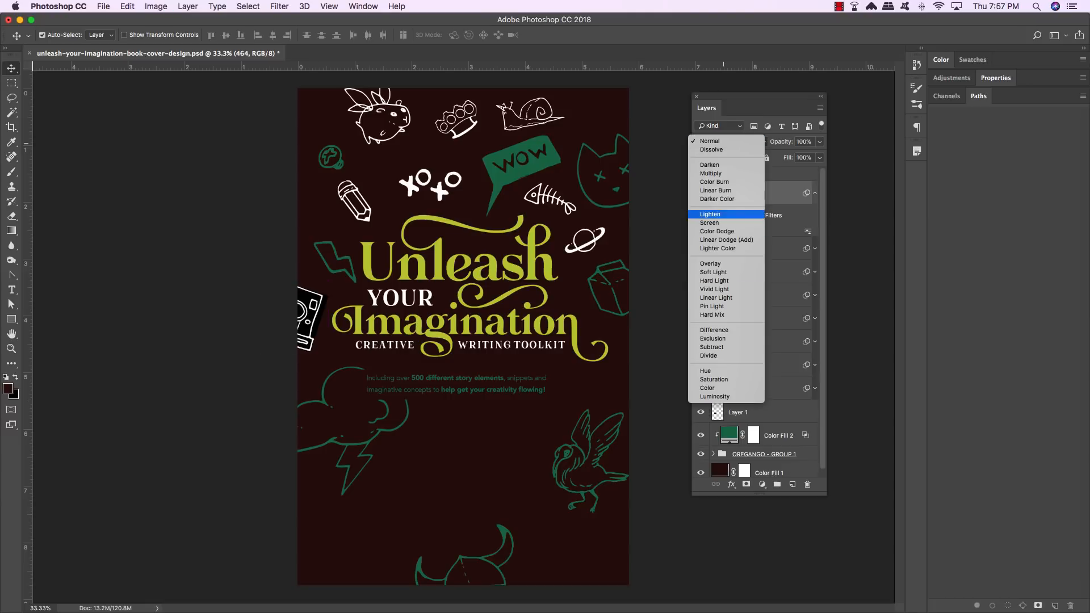
left_click(723, 224)
left_click(815, 194)
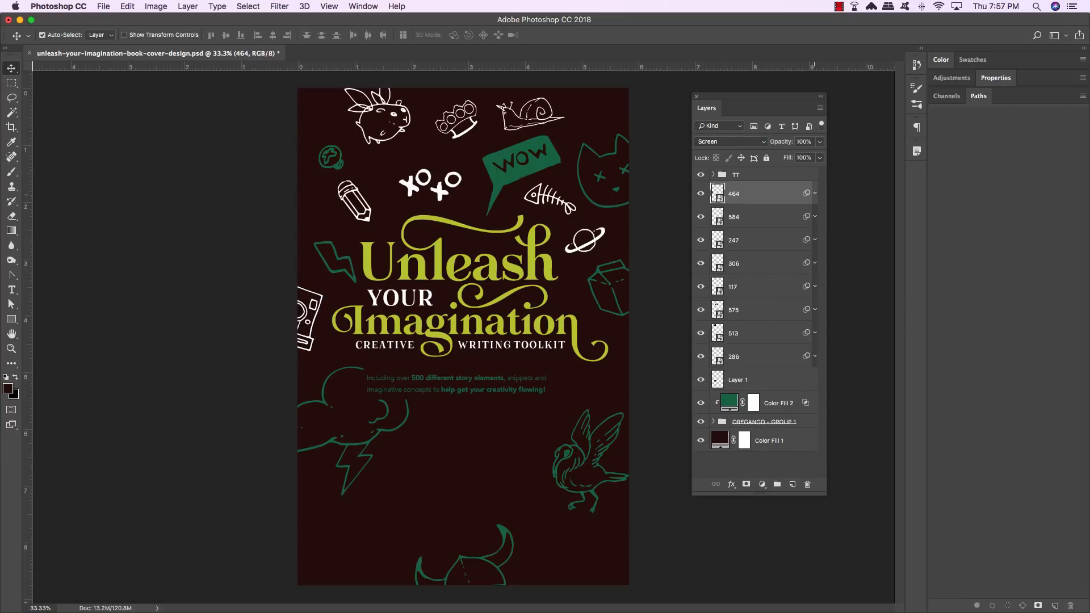
- Place 186.png and scale the coconut drink down, positioning it below the storm cloud's lightning bolt, beside the horned helmet
left_click(103, 6)
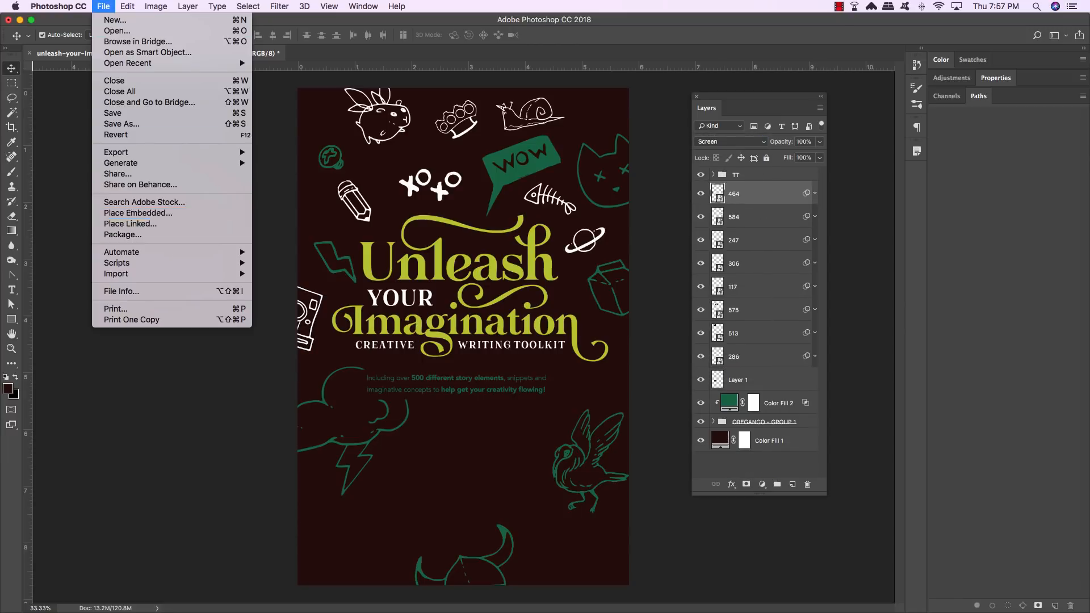
left_click(130, 223)
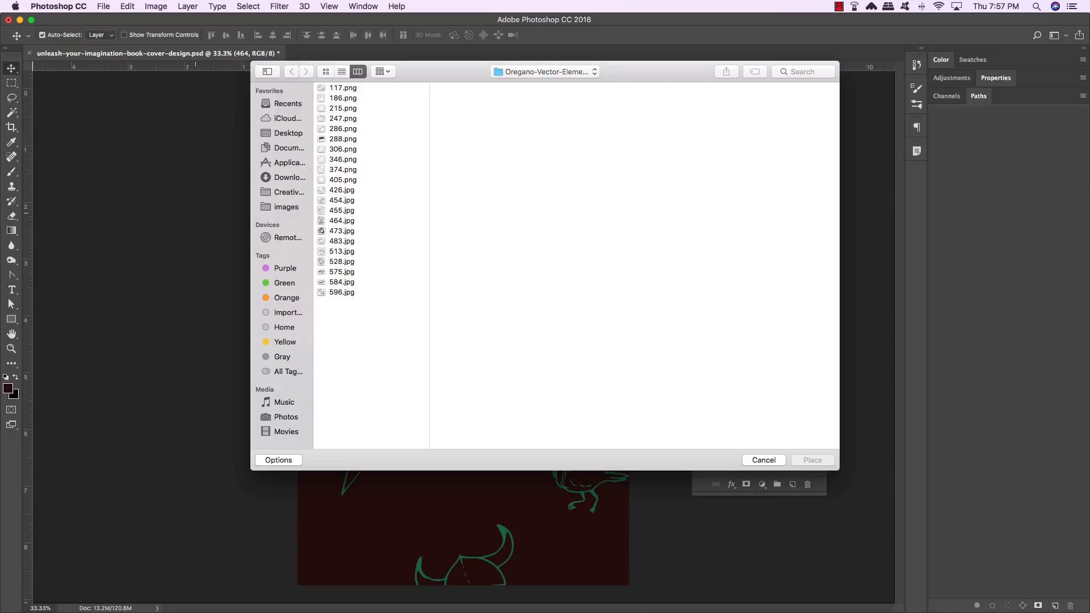
left_click(343, 99)
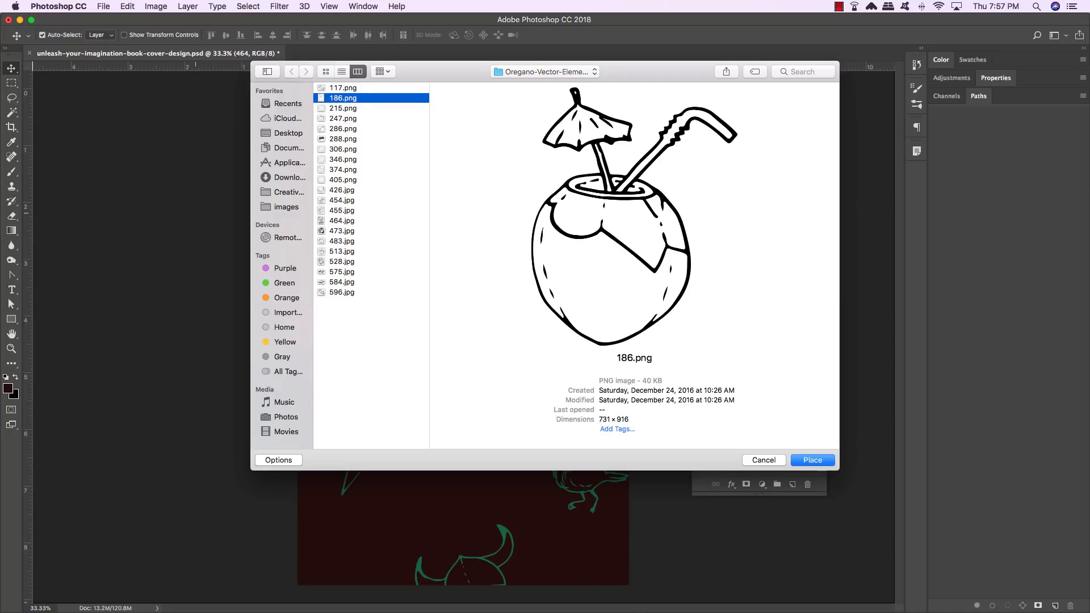
key("Return")
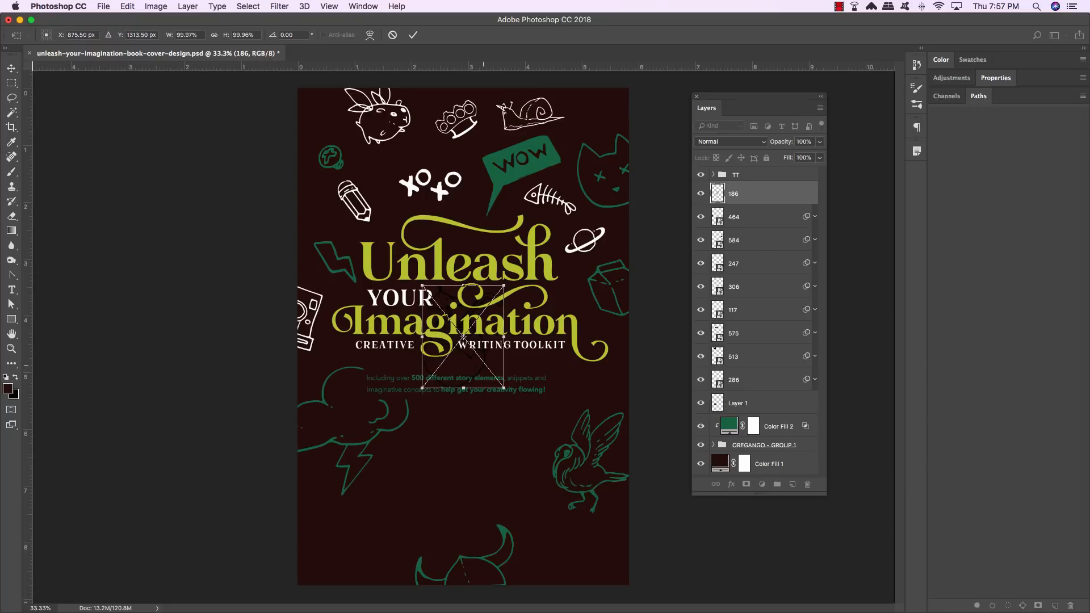
left_click_drag(483, 365, 364, 542)
left_click_drag(413, 454, 400, 491)
key("Return")
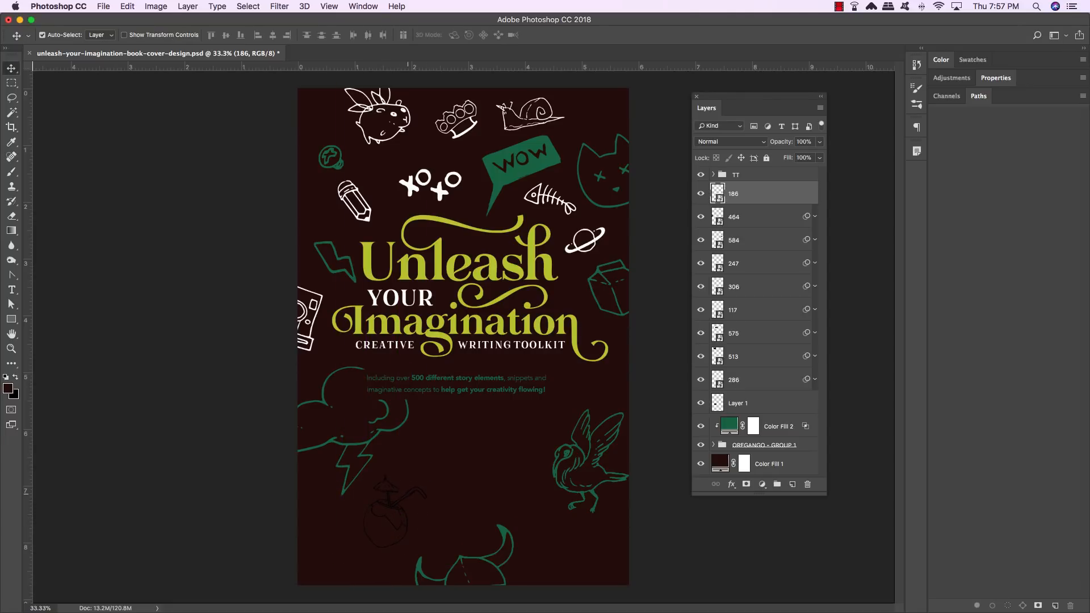
- Invert the 186 coconut drink illustration, set its blend mode to Screen, and collapse its smart filter list
key("super+i")
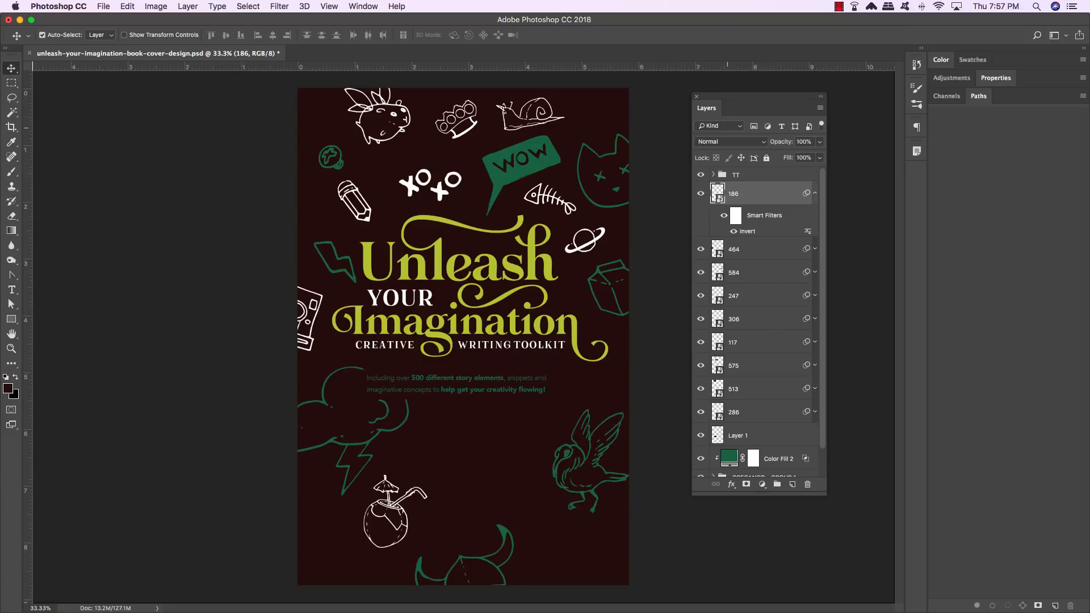
left_click(728, 142)
left_click(729, 214)
key("shift+plus")
left_click(816, 193)
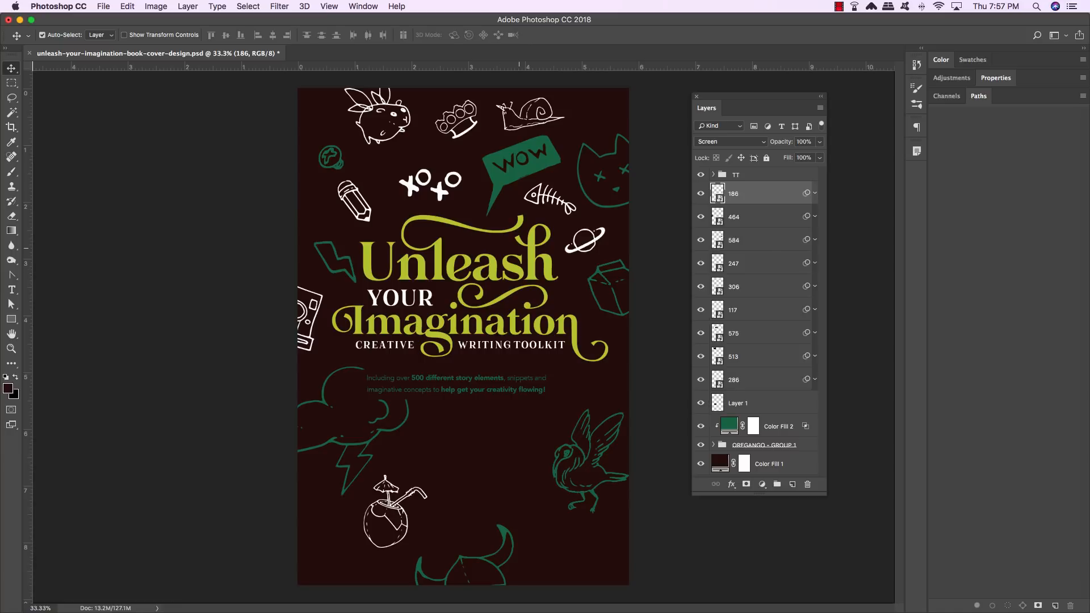
key("shift+equal")
key("shift+equal")
key("shift+minus")
key("shift+minus")
- Place 374.png as embedded, positioning the garlic bulb between the coconut drink and the bird with a slight counterclockwise tilt
left_click(103, 6)
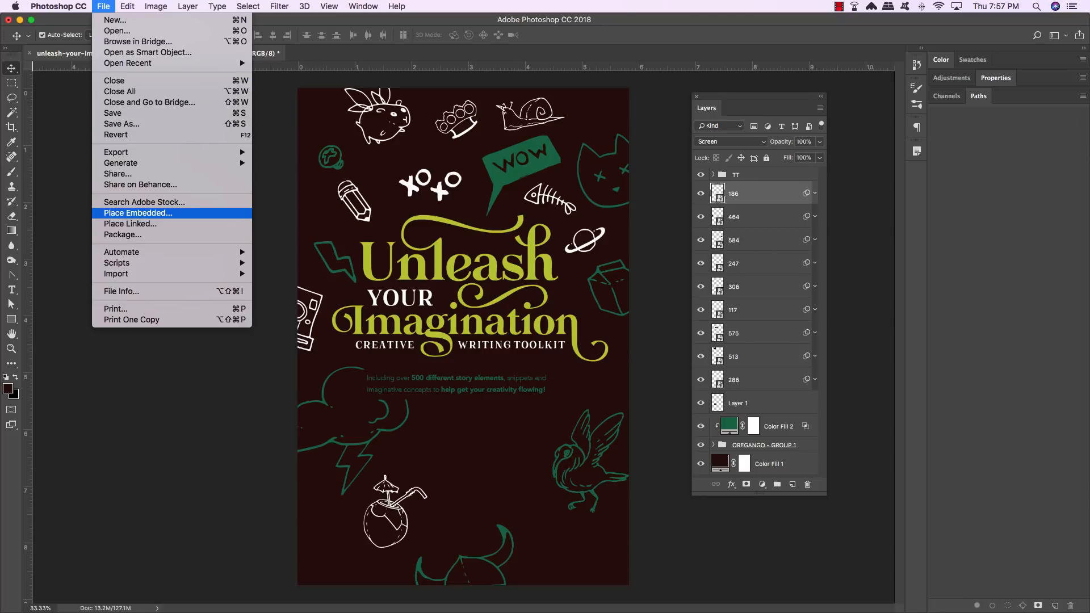
key("Return")
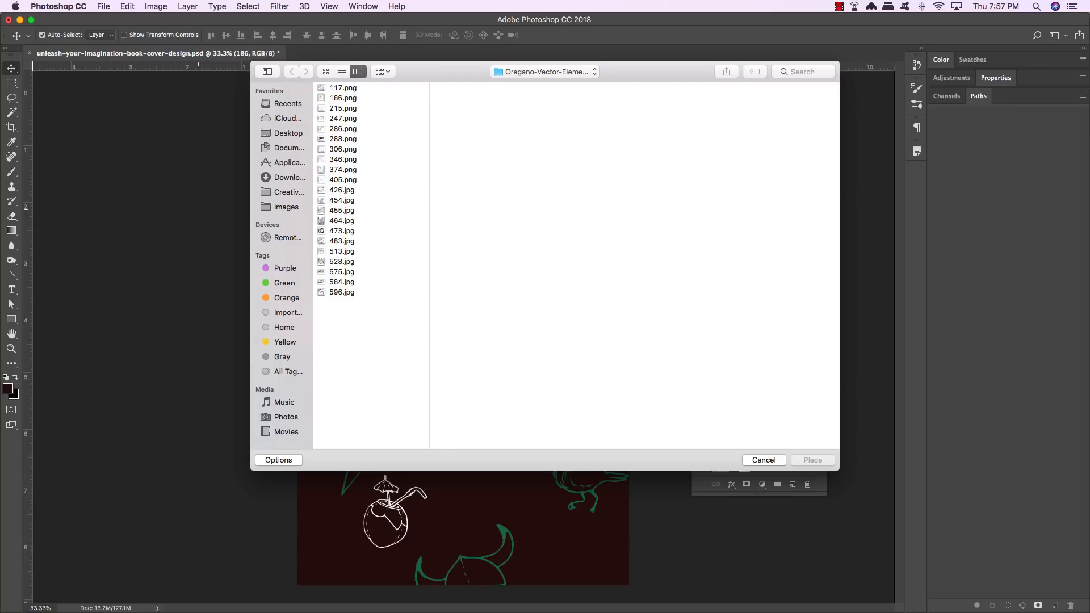
double_click(342, 171)
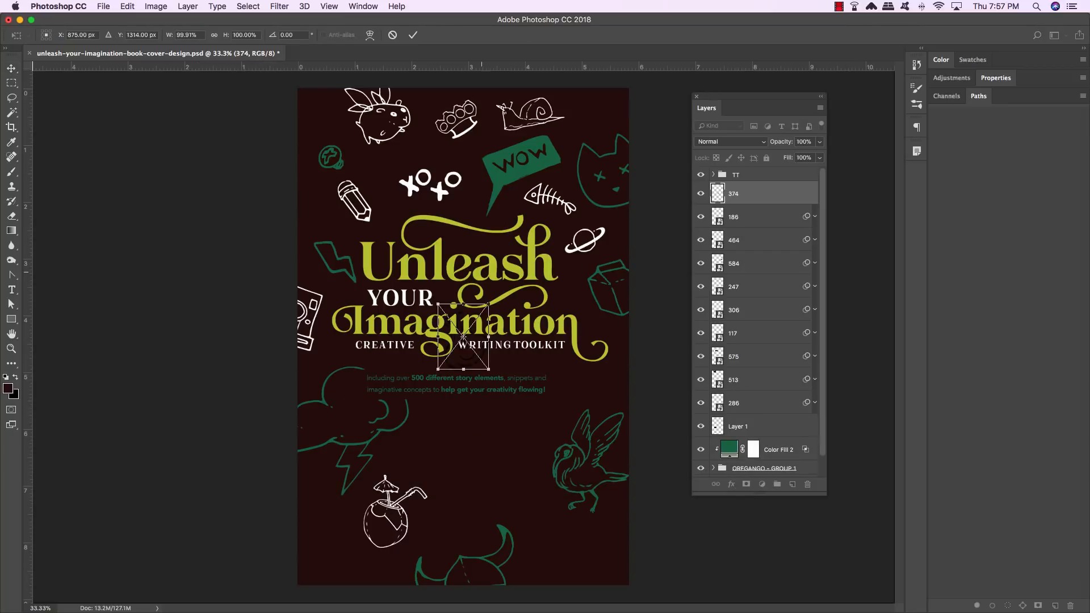
left_click_drag(463, 336, 485, 488)
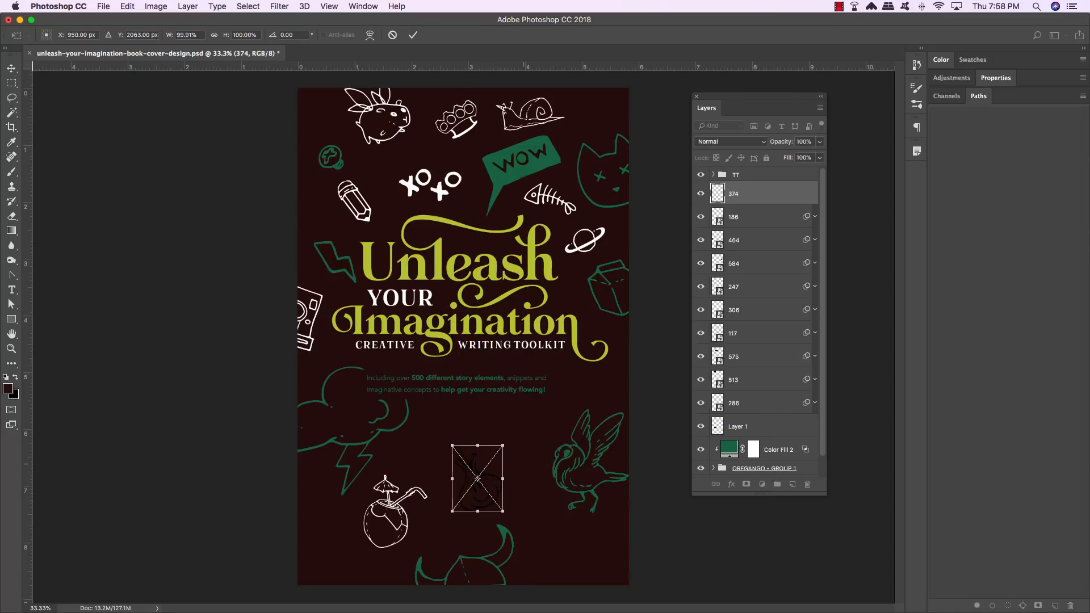
left_click_drag(543, 462, 540, 457)
key("Return")
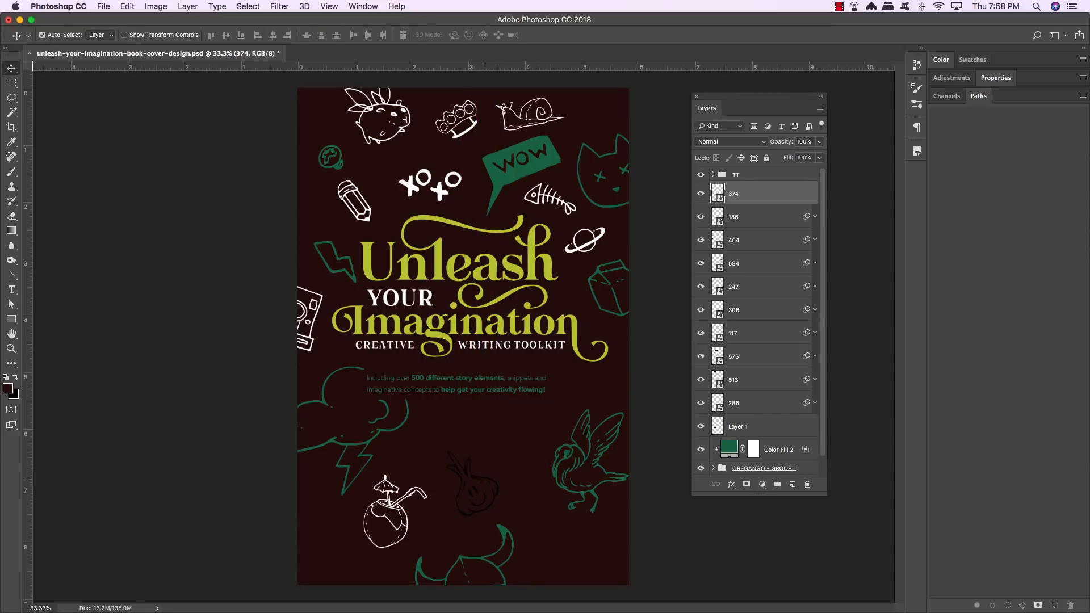
- Invert the 374 garlic illustration and set its blend mode to Screen
key("ctrl+i")
left_click(732, 142)
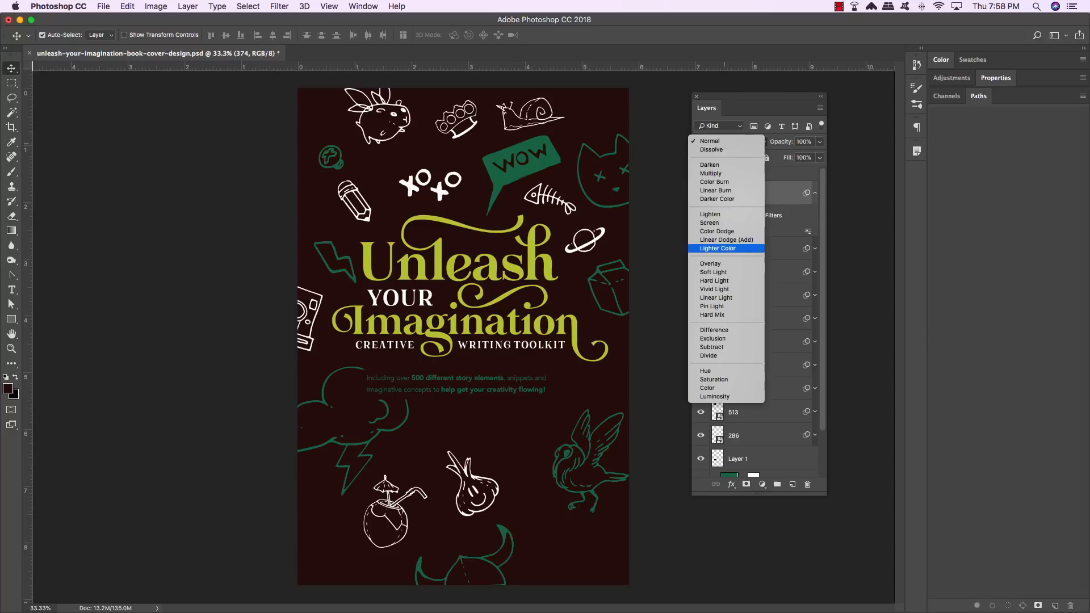
left_click(732, 232)
- Place 454.jpg as embedded, rotated about 75.6°, positioning the "DUDE" speech bubble above the garlic bulb
left_click(103, 6)
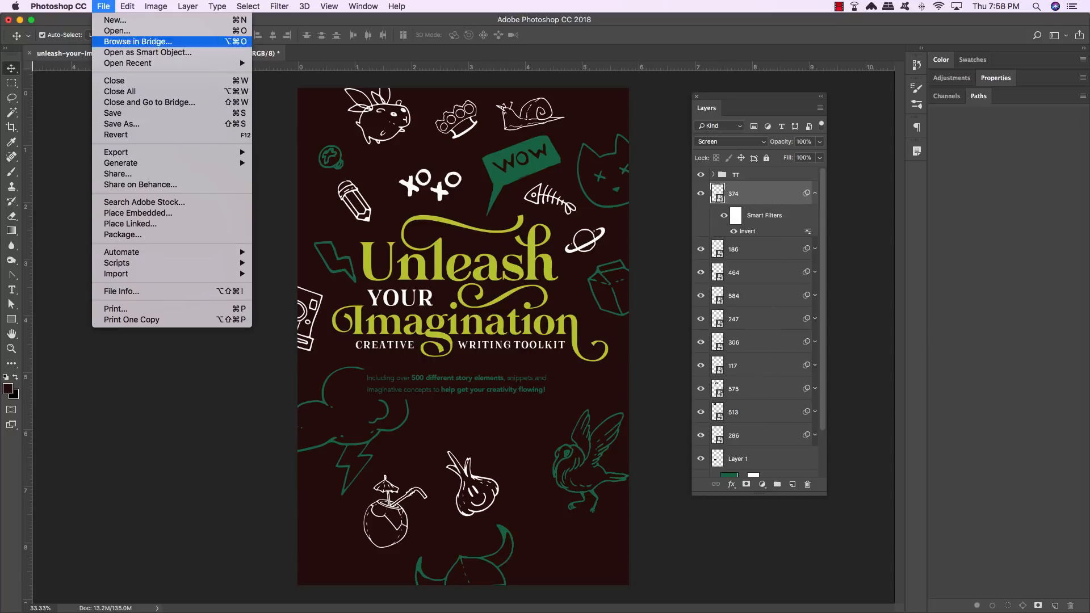
left_click(117, 213)
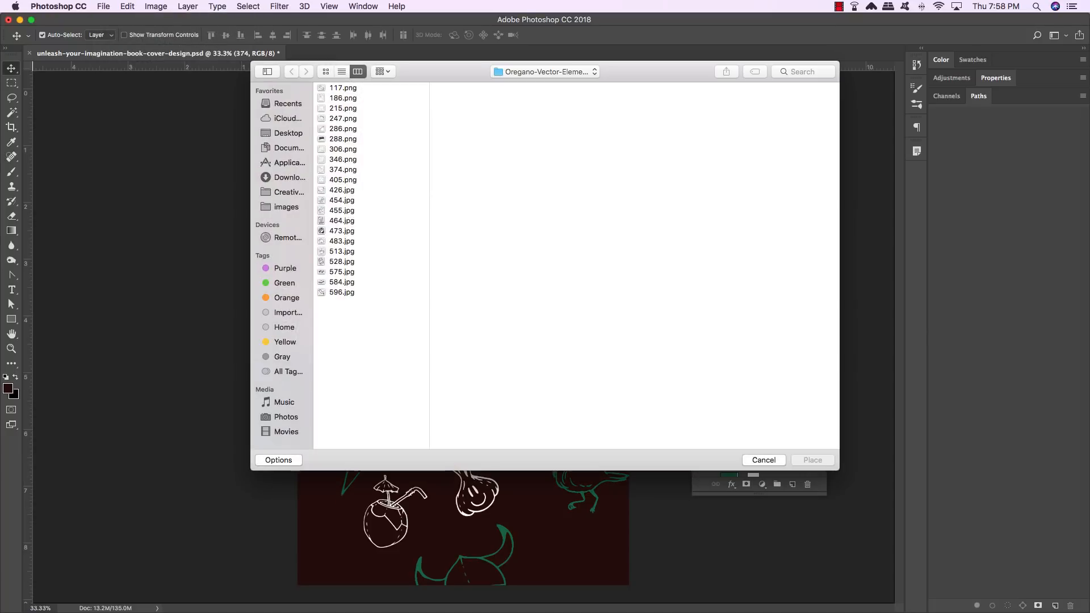
left_click(342, 200)
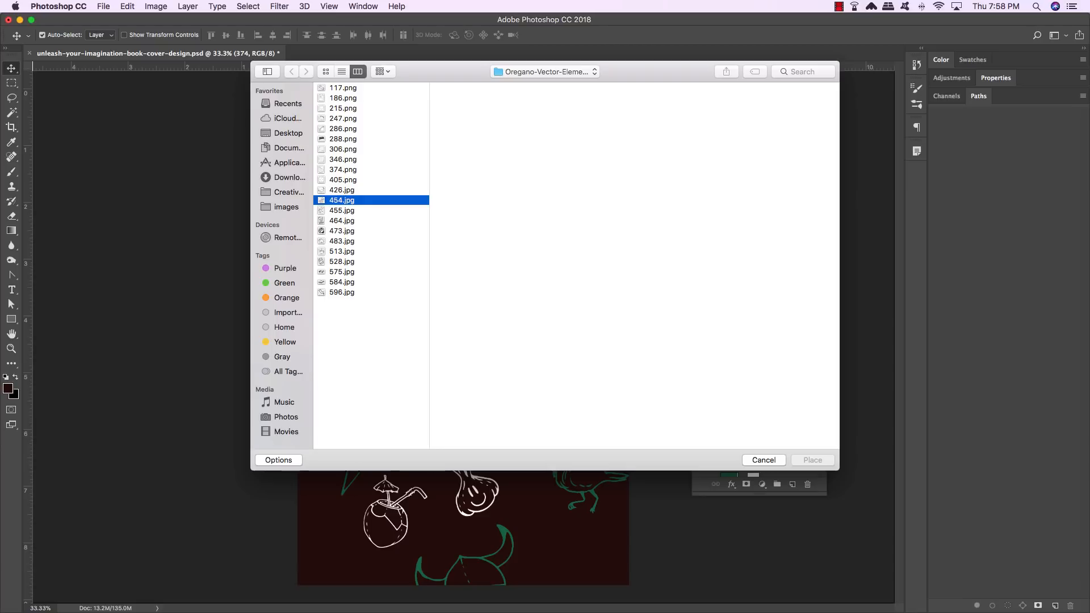
key("Return")
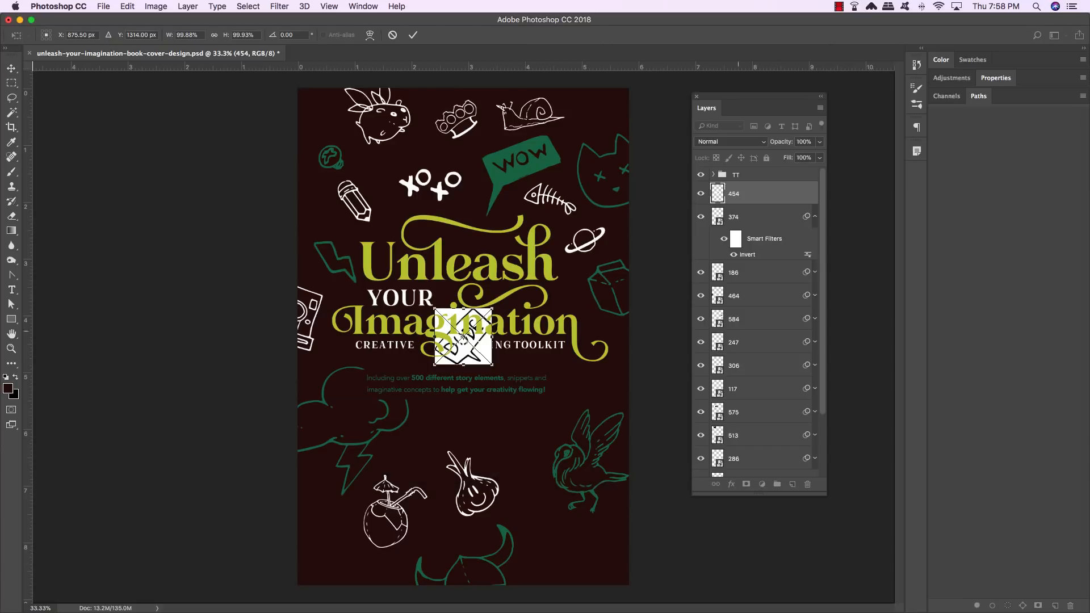
left_click_drag(463, 337, 503, 412)
left_click_drag(540, 340, 630, 389)
left_click_drag(528, 427, 535, 449)
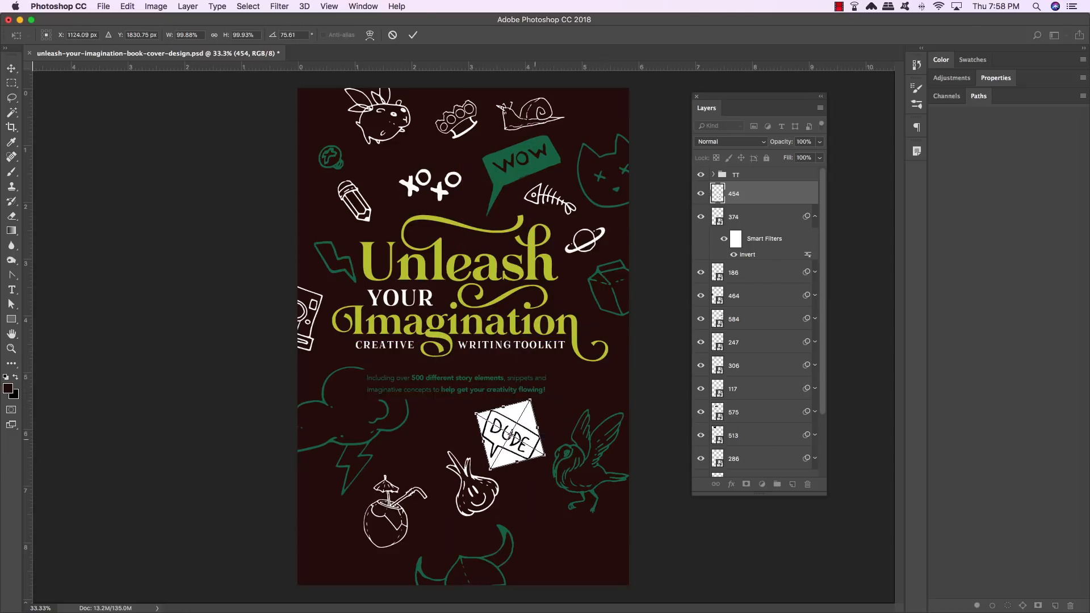
key("Return")
- Invert the 454 "DUDE" speech bubble and set its blend mode to Screen
key("super+i")
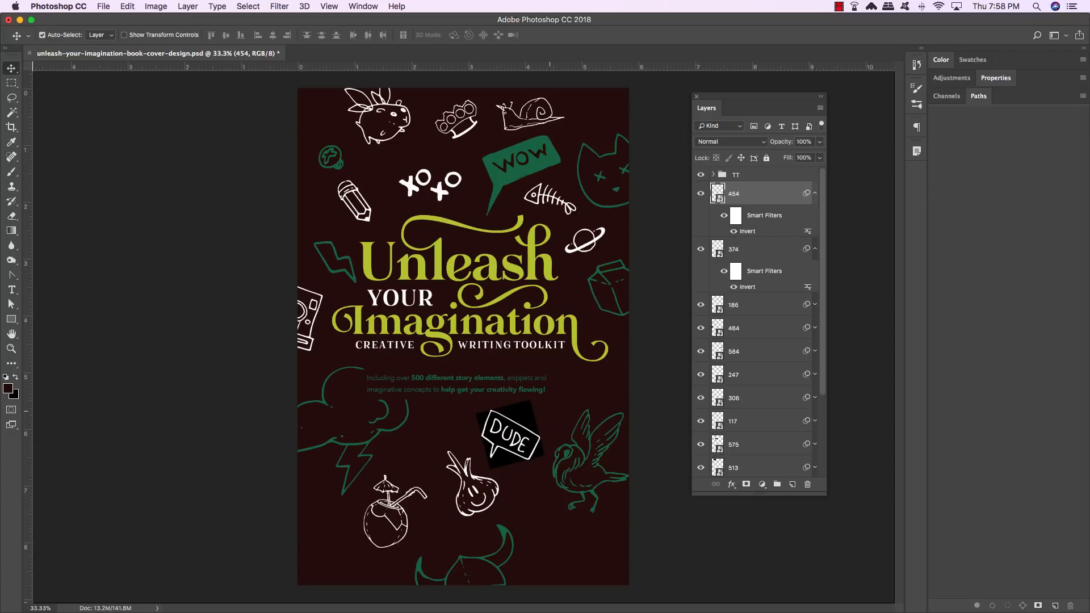
left_click(713, 142)
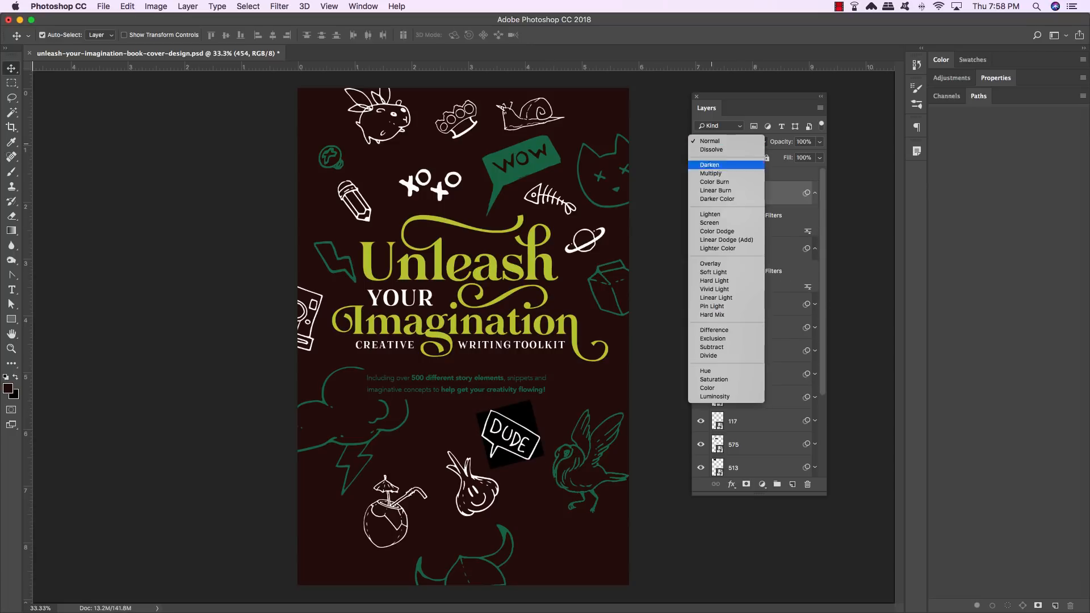
left_click(713, 223)
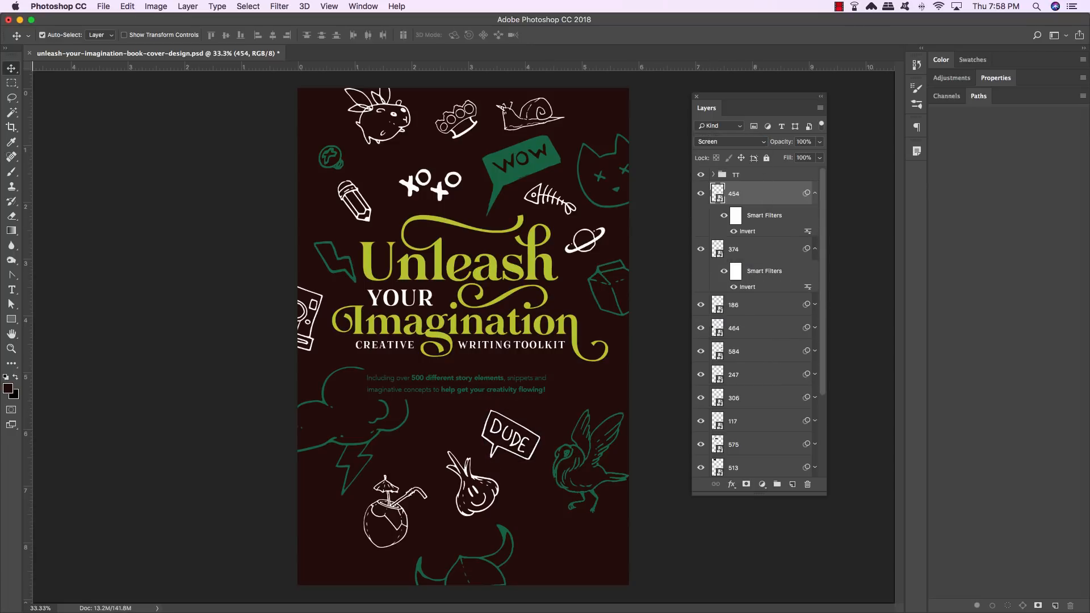
- Place 346.png as embedded, scaled to about 151% and rotated about -83°, partly cut off by the cover's bottom-right corner below the bird
left_click(103, 6)
left_click(136, 213)
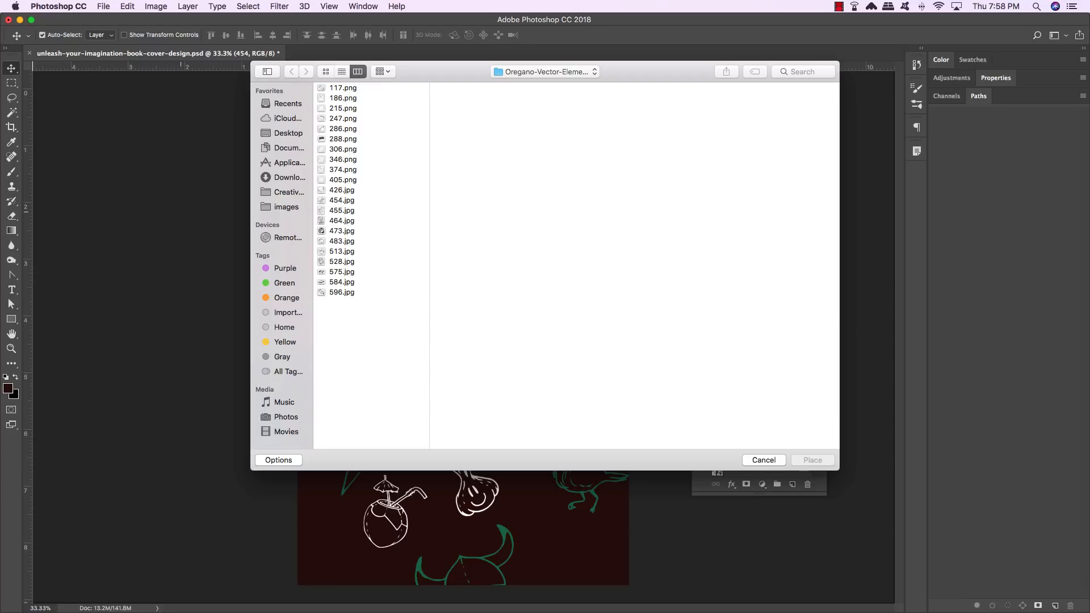
left_click(343, 159)
key("Return")
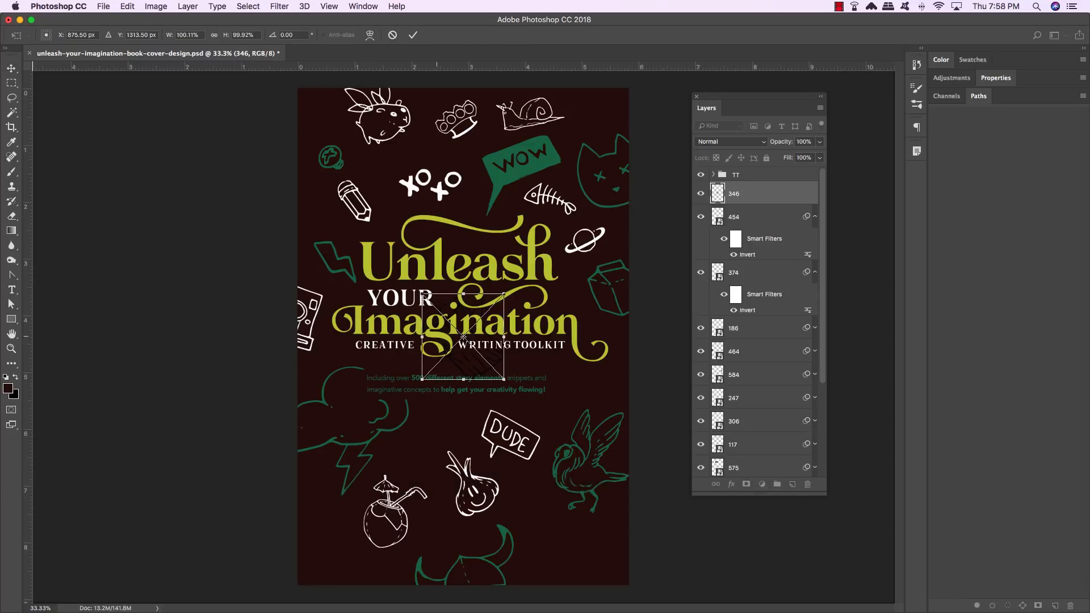
left_click_drag(463, 340, 601, 570)
left_click_drag(644, 514, 533, 507)
left_click_drag(606, 470, 628, 472)
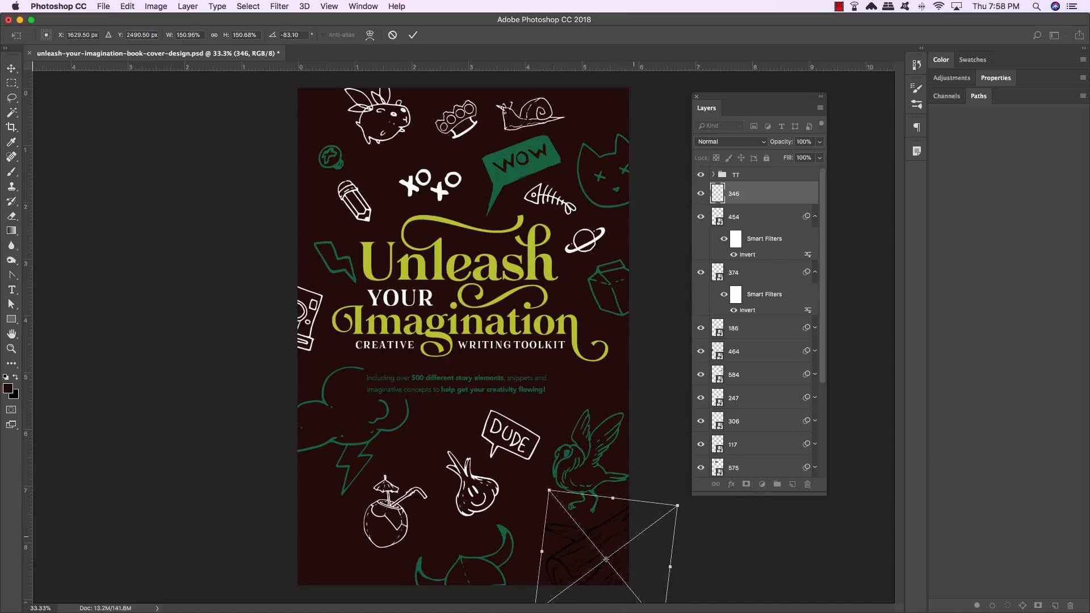
left_click_drag(629, 539, 617, 544)
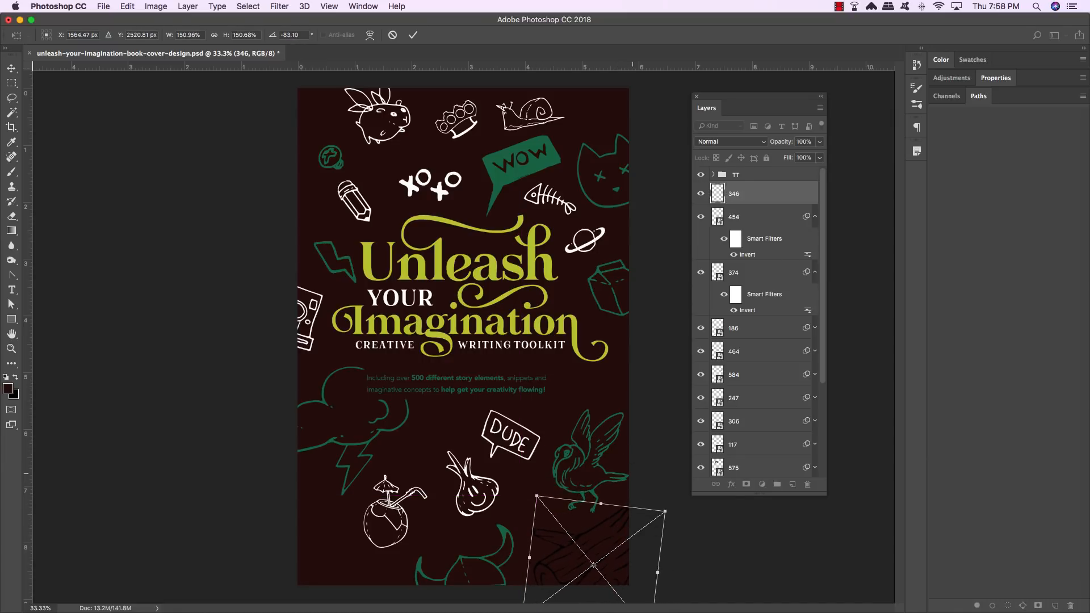
key("Return")
- Invert the 346 log illustration, set it to Screen, and collapse the smart filter lists of layers 346, 454 and 374
key("super+i")
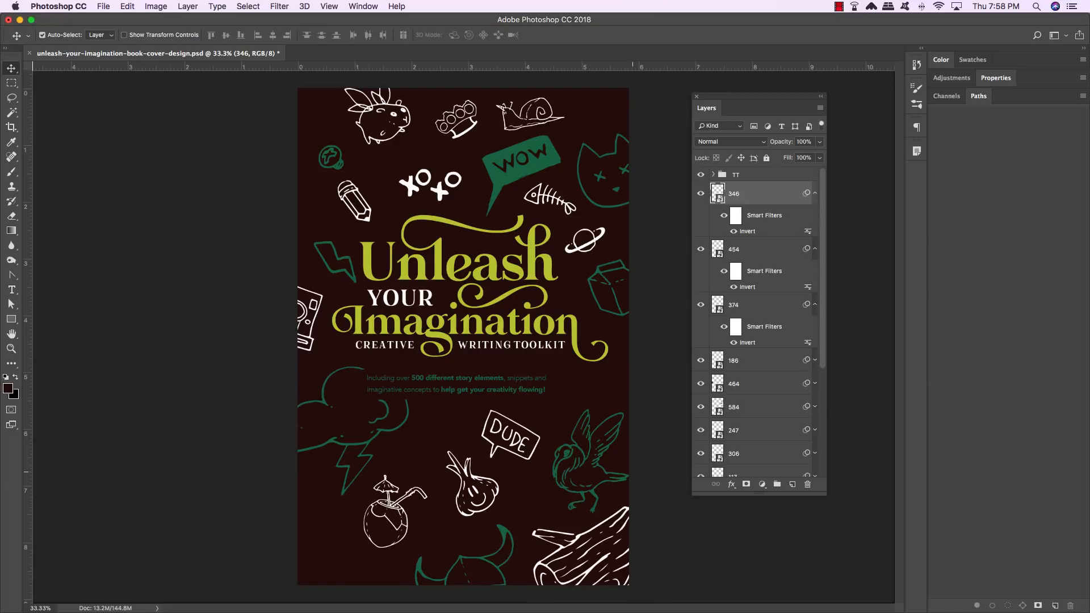
left_click(708, 141)
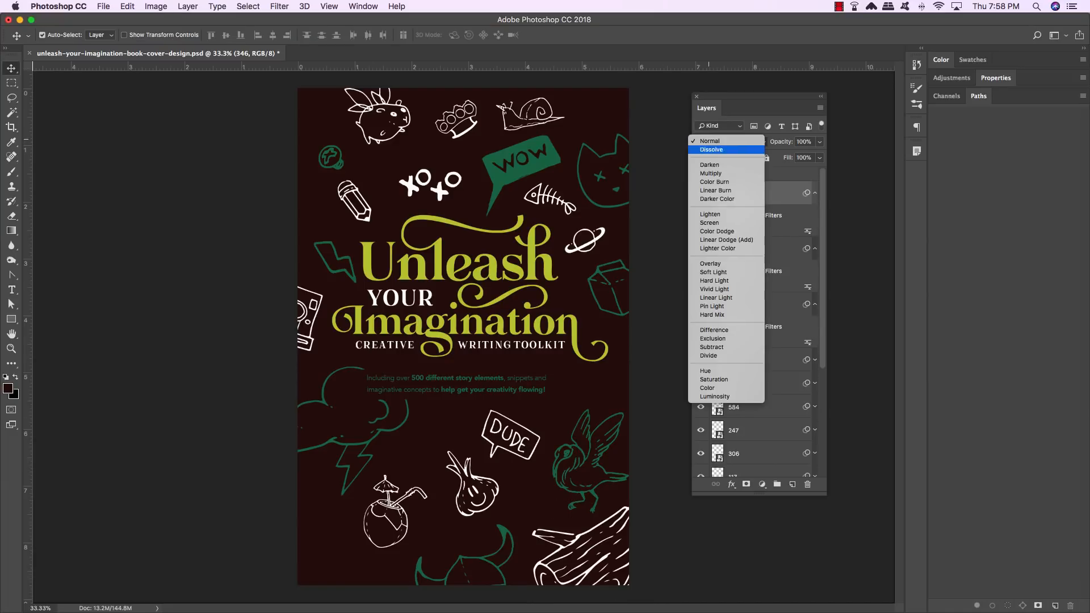
left_click(709, 222)
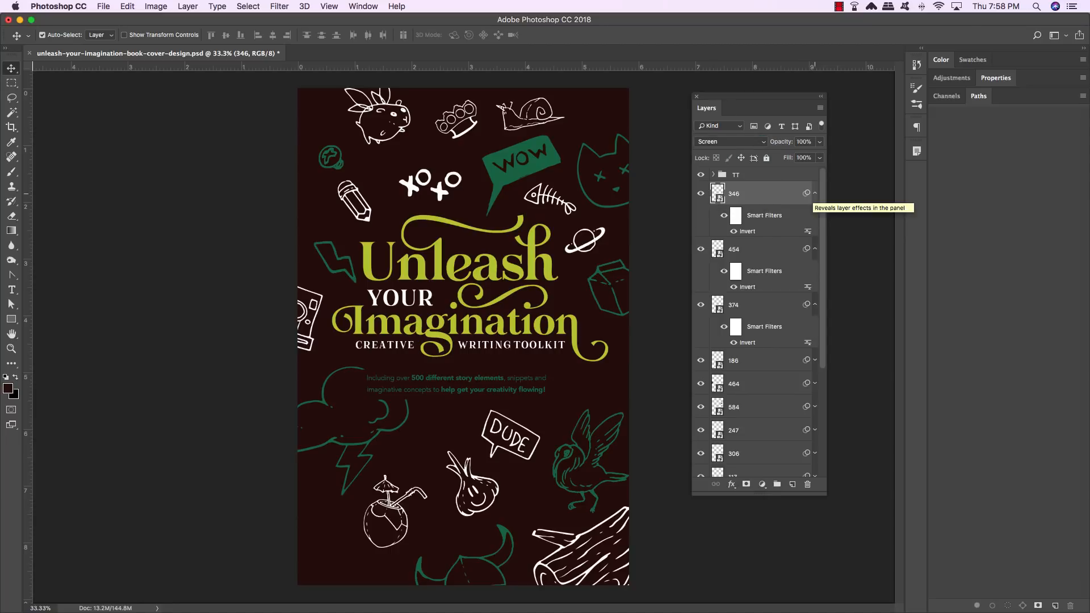
left_click(815, 194)
left_click(815, 217)
left_click(815, 240)
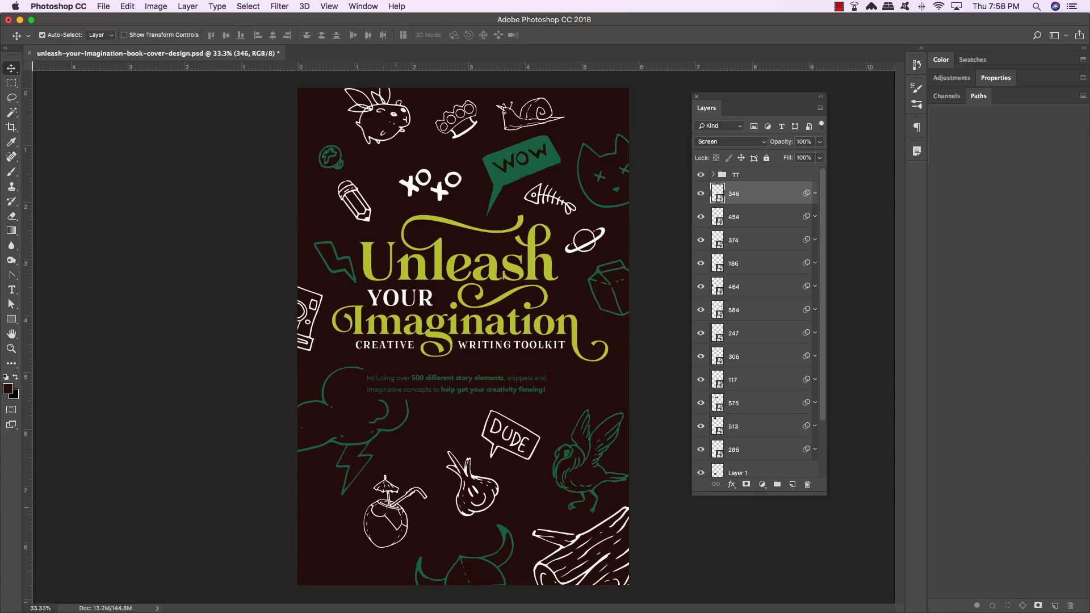
- Enlarge the 186 coconut drink to about 84%, tilt it about 11.5° clockwise, and move it toward the cover's bottom-left corner
right_click(395, 504)
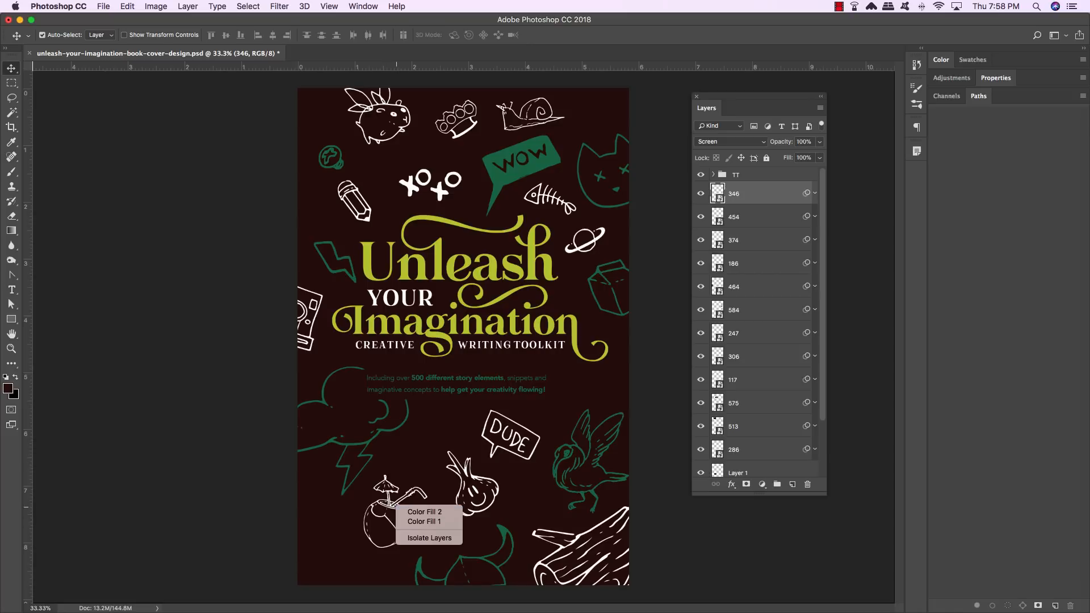
key("Escape")
right_click(386, 490)
left_click(408, 498)
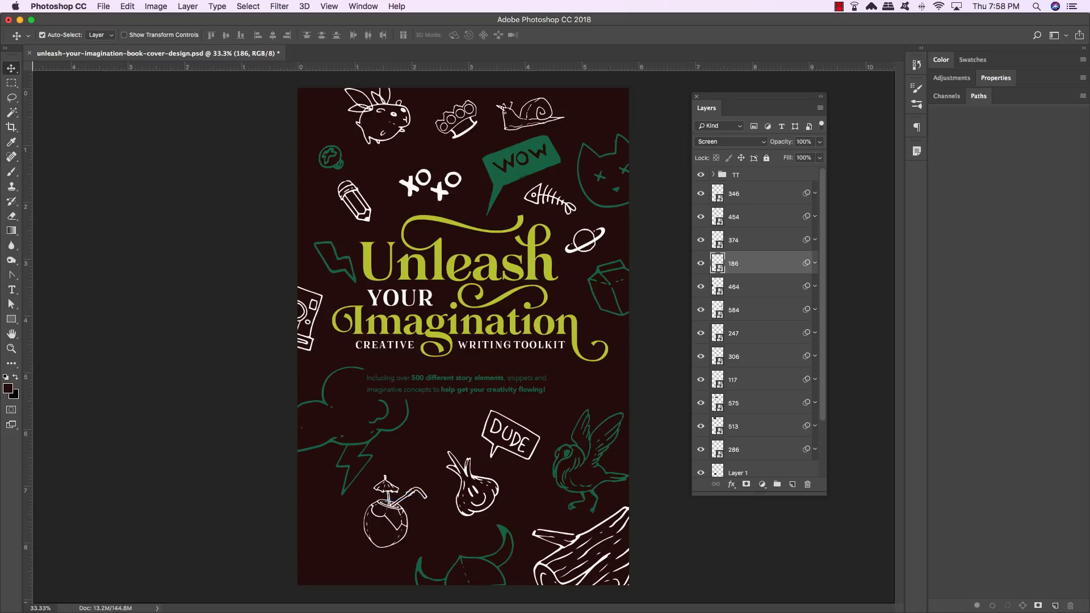
key("super+t")
left_click_drag(359, 543, 344, 554)
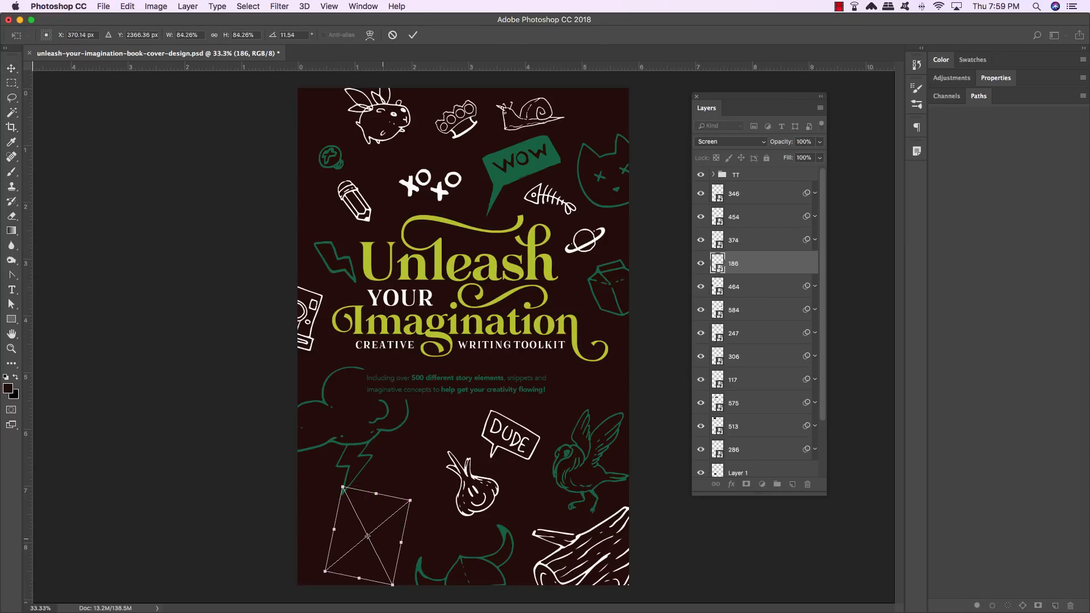
key("Return")
- Nudge the coconut drink slightly right and up, closer to the horned helmet
key("shift+Right")
key("shift+Right")
key("shift+Right")
key("shift+Right")
key("shift+Right")
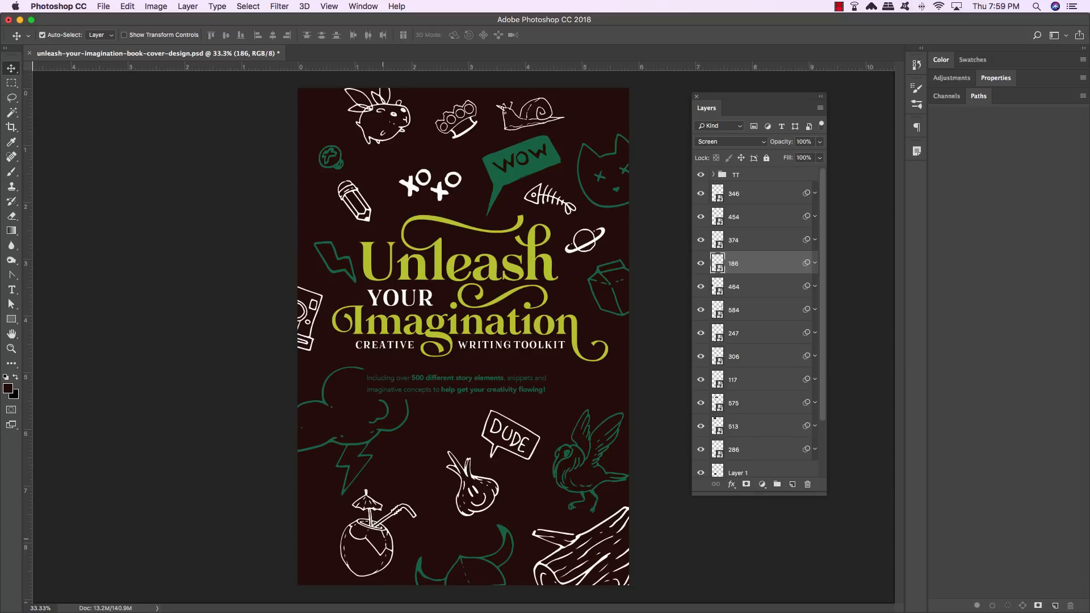
key("shift+Up")
key("shift+Up")
key("shift+Right")
key("shift+Right")
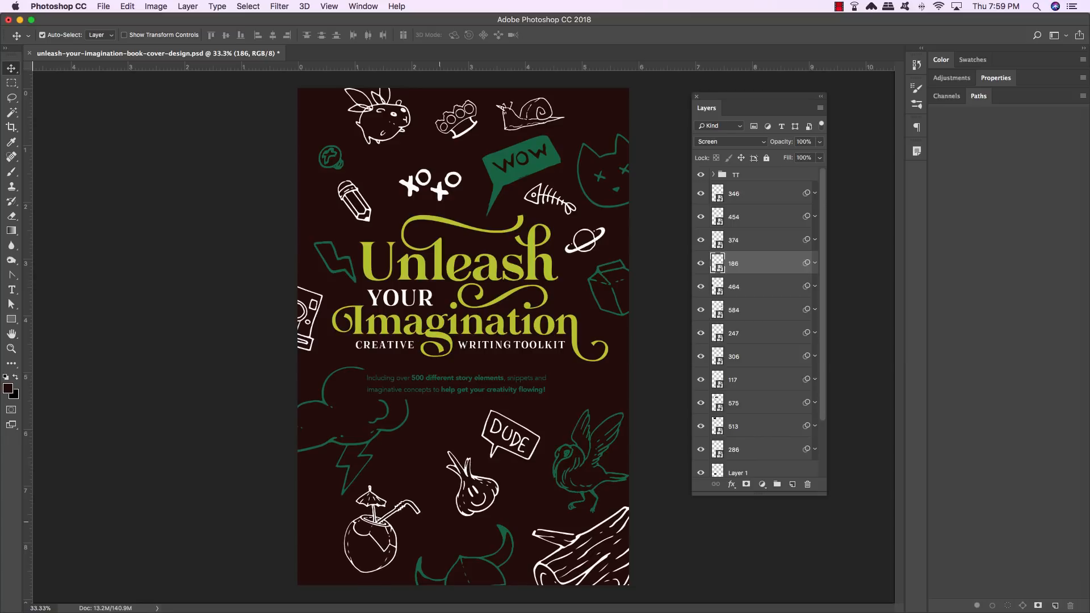
- Nudge the 374 garlic bulb left and slightly up, closer to the storm cloud's lightning bolt
right_click(475, 490)
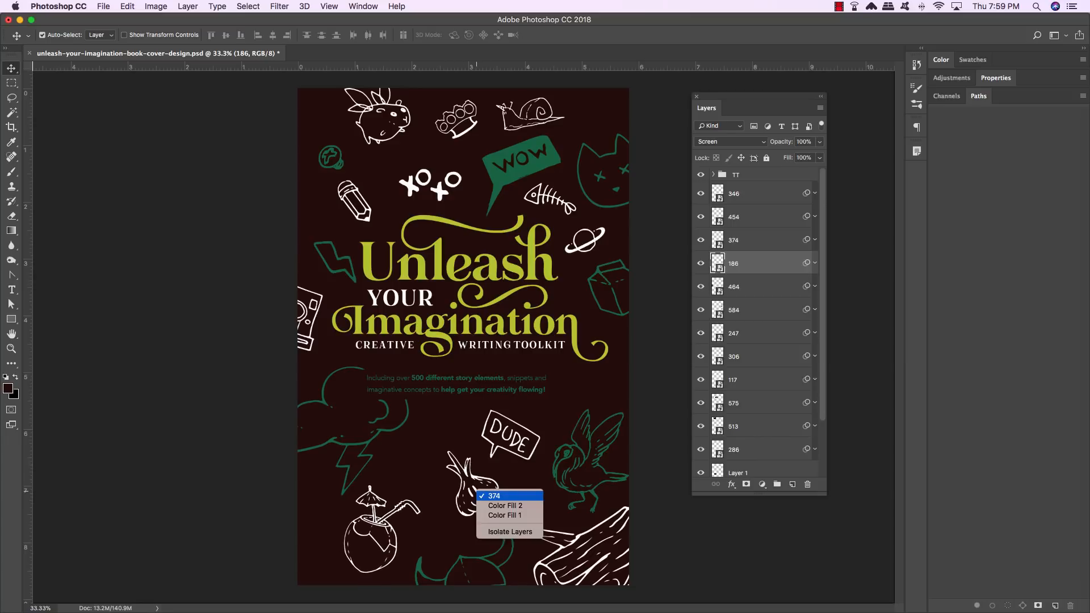
left_click(493, 497)
key("shift+Left")
key("shift+Left")
key("shift+Left")
key("shift+Up")
key("shift+Up")
key("shift+Up")
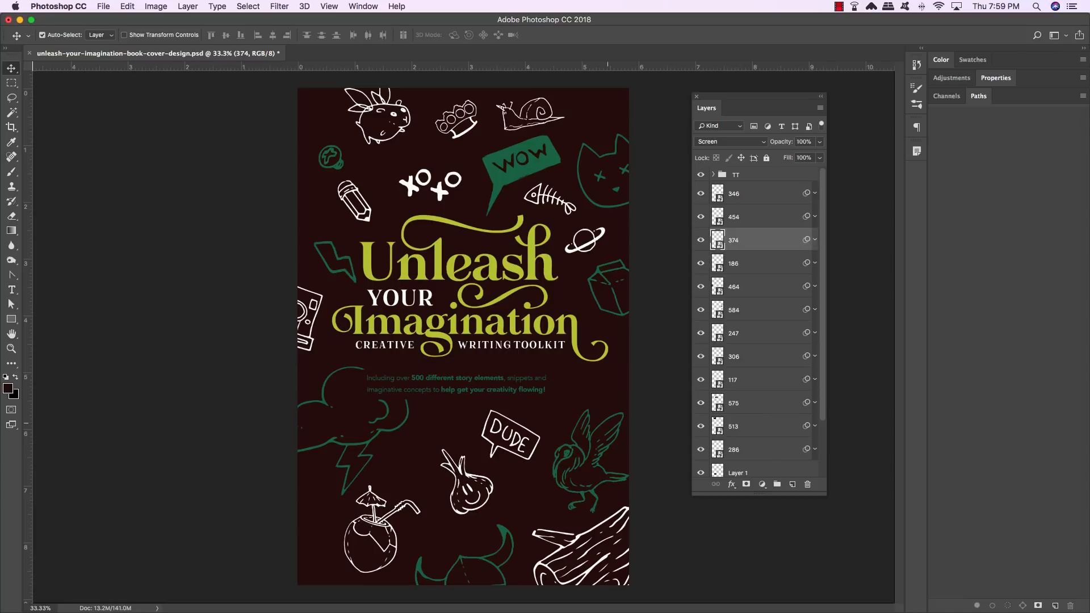
key("shift+Left")
key("shift+Left")
key("shift+Left")
key("shift+Left")
key("shift+Left")
key("shift+Left")
key("shift+Up")
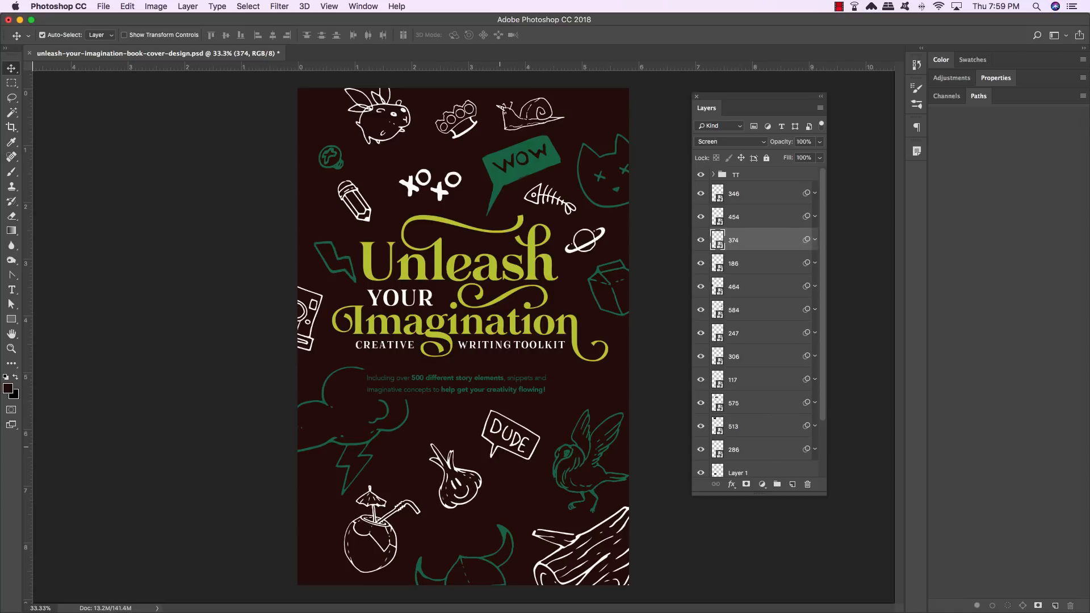
- Nudge the 454 "DUDE" speech bubble left and slightly up so it sits above the repositioned garlic bulb
right_click(495, 443)
left_click(505, 449)
key("shift+Left")
key("shift+Left")
key("shift+Left")
key("shift+Left")
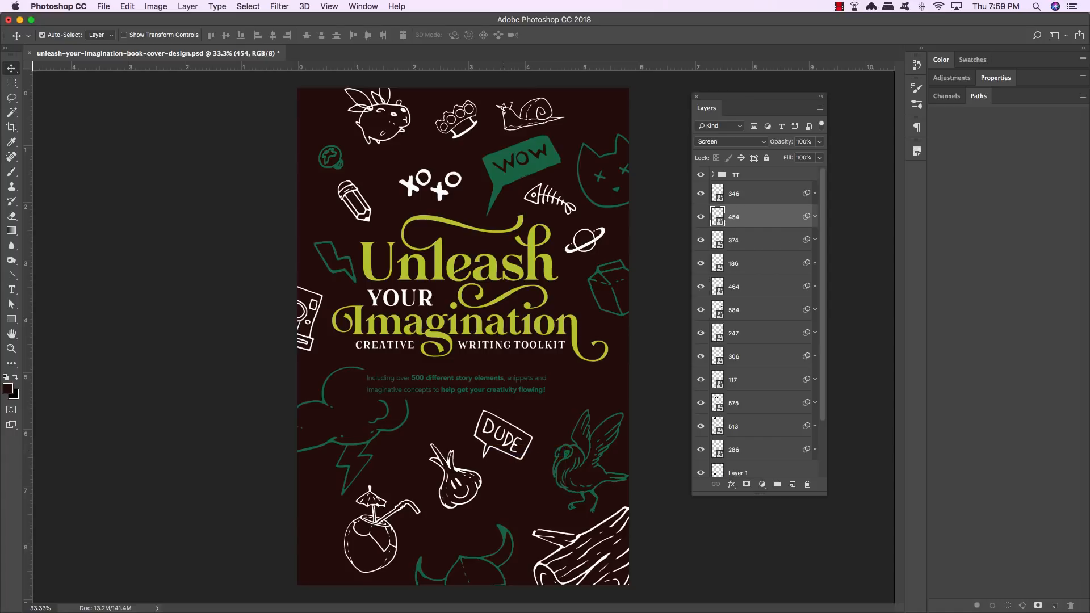
key("shift+Left")
key("shift+Left")
key("shift+Left")
key("shift+Left")
key("shift+Left")
key("shift+Up")
key("shift+Up")
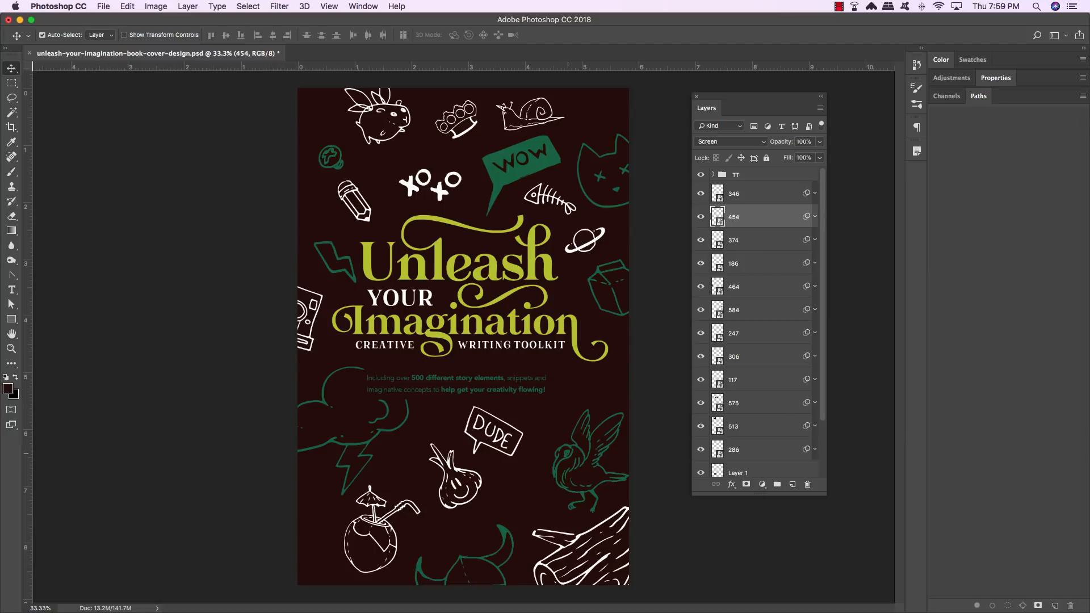
- Nudge the green 455 bird up and to the left, away from the cover's right edge and the log
right_click(568, 453)
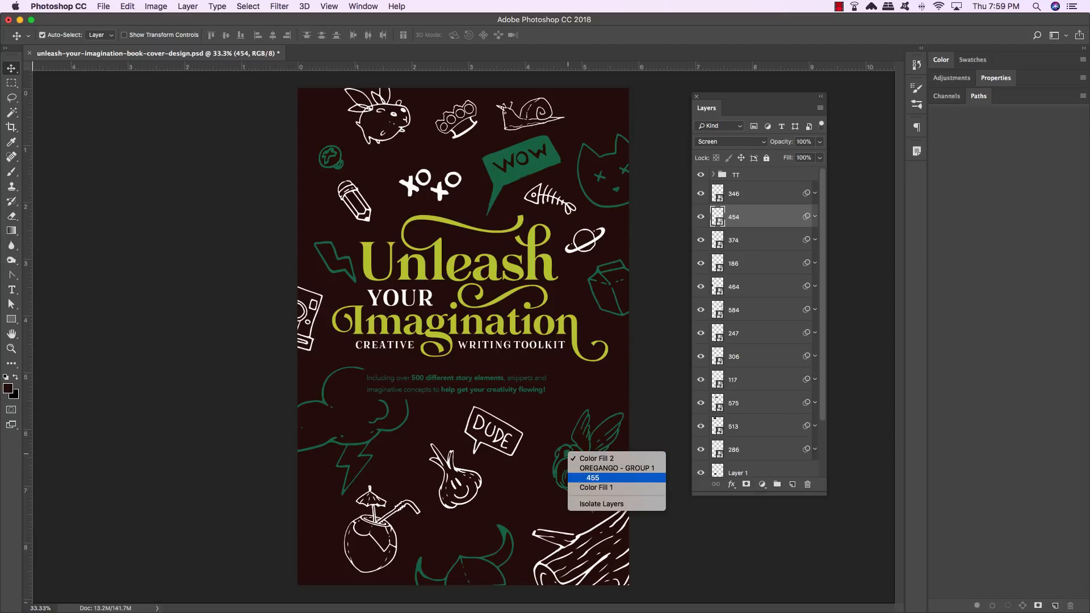
left_click(593, 477)
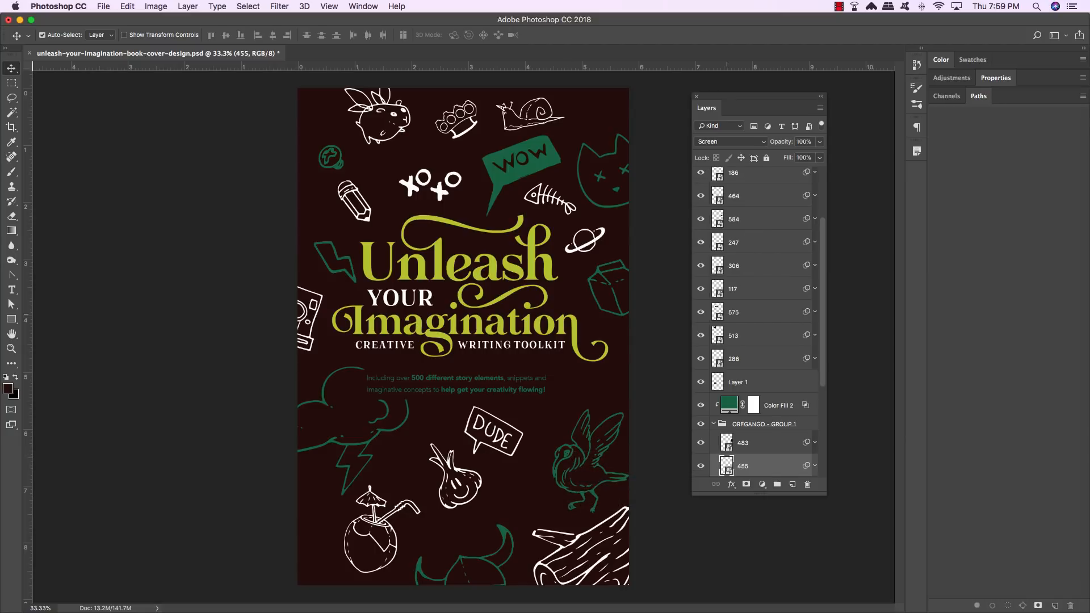
key("shift+Up")
key("shift+Up")
key("shift+Up")
key("shift+Up")
key("shift+Up")
key("shift+Up")
key("shift+Left")
key("shift+Left")
key("shift+Left")
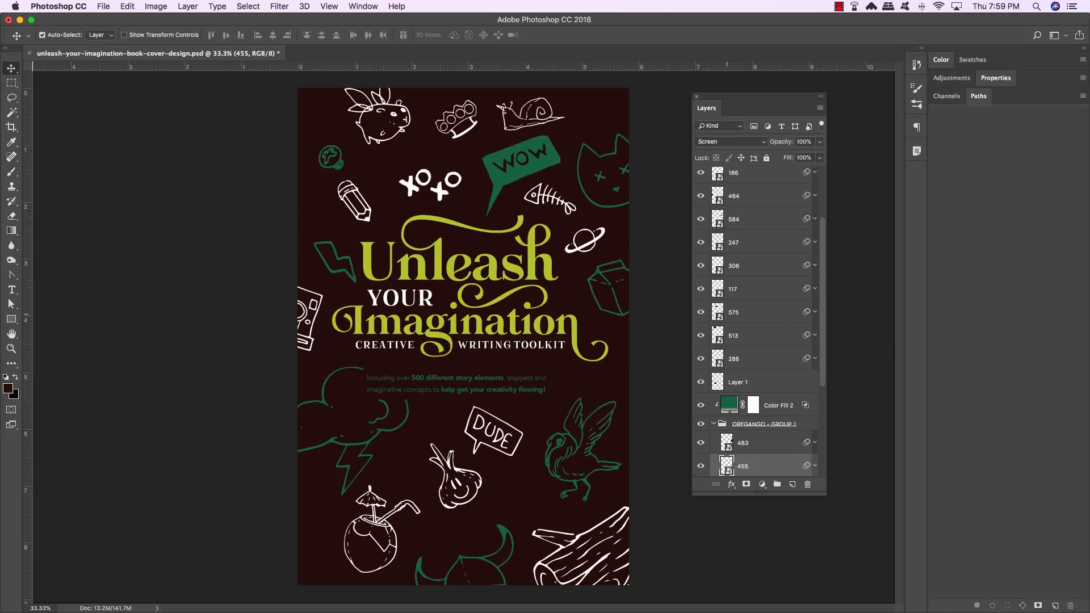
key("shift+Left")
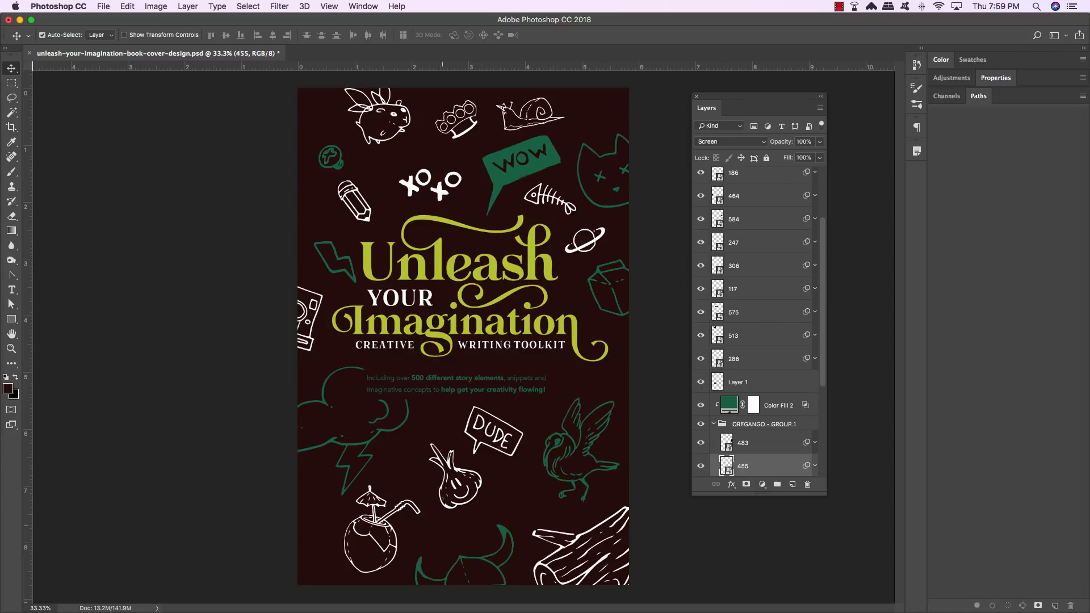
- Nudge the 346 log right and slightly up in the cover's bottom-right corner
right_click(575, 539)
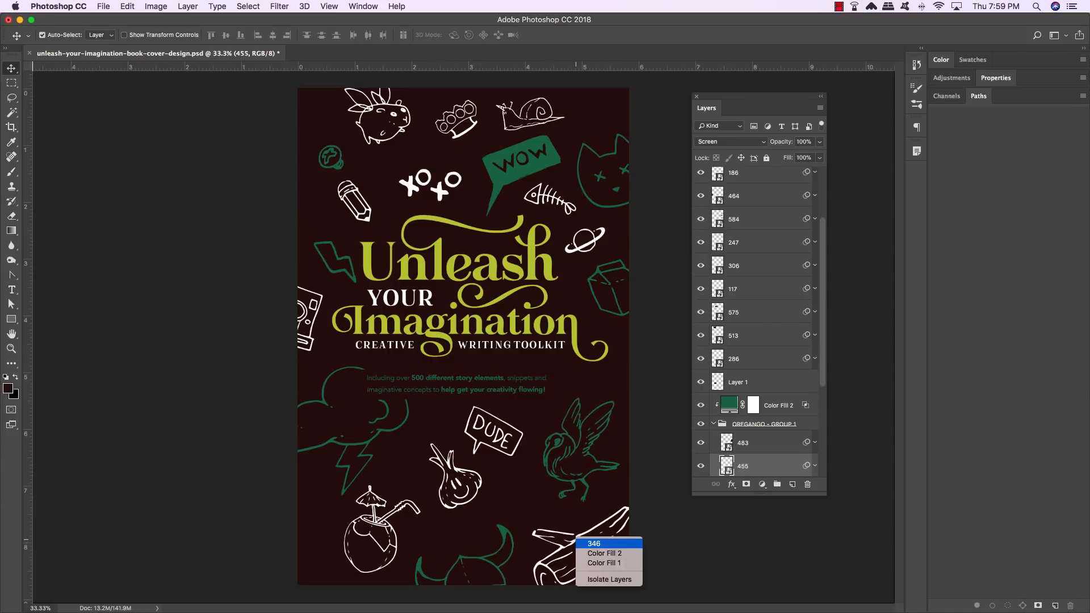
left_click(591, 544)
key("shift+Right")
key("shift+Right")
key("shift+Right")
key("shift+Right")
key("shift+Right")
key("shift+Right")
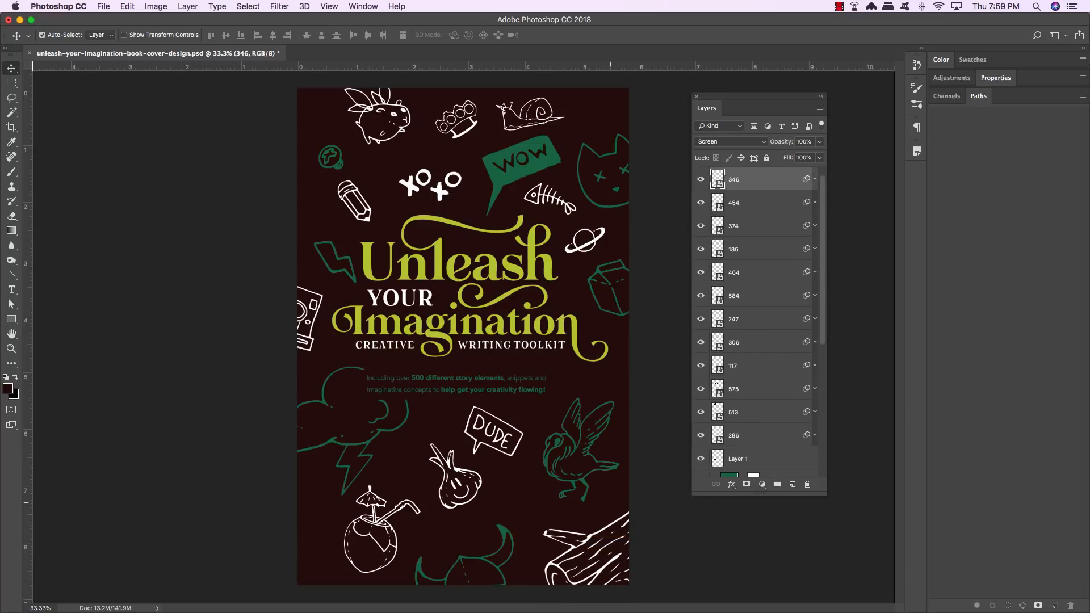
key("shift+Up")
key("shift+Up")
key("shift+Up")
key("shift+Up")
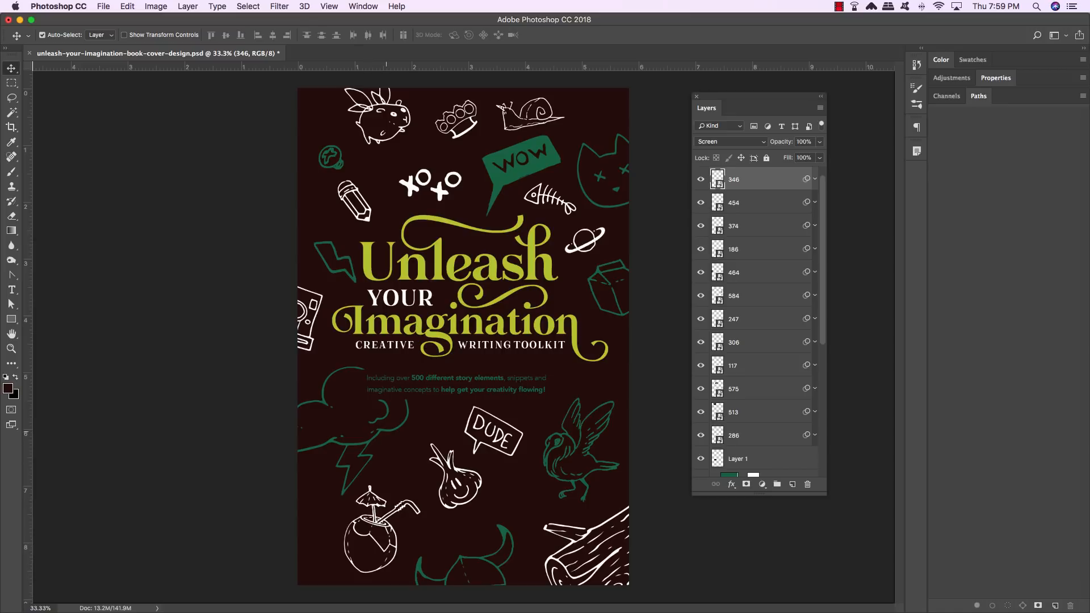
- Nudge the green 215 storm cloud left and slightly up, farther off the cover's left edge
right_click(387, 429)
left_click(410, 454)
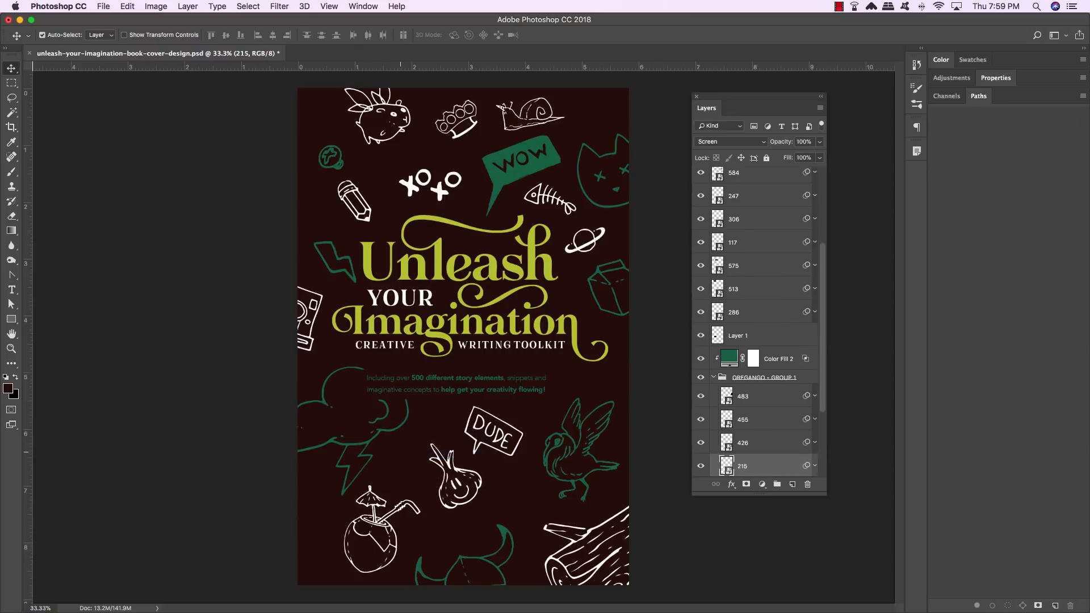
key("shift+Left")
key("shift+Left")
key("shift+Left")
key("shift+Left")
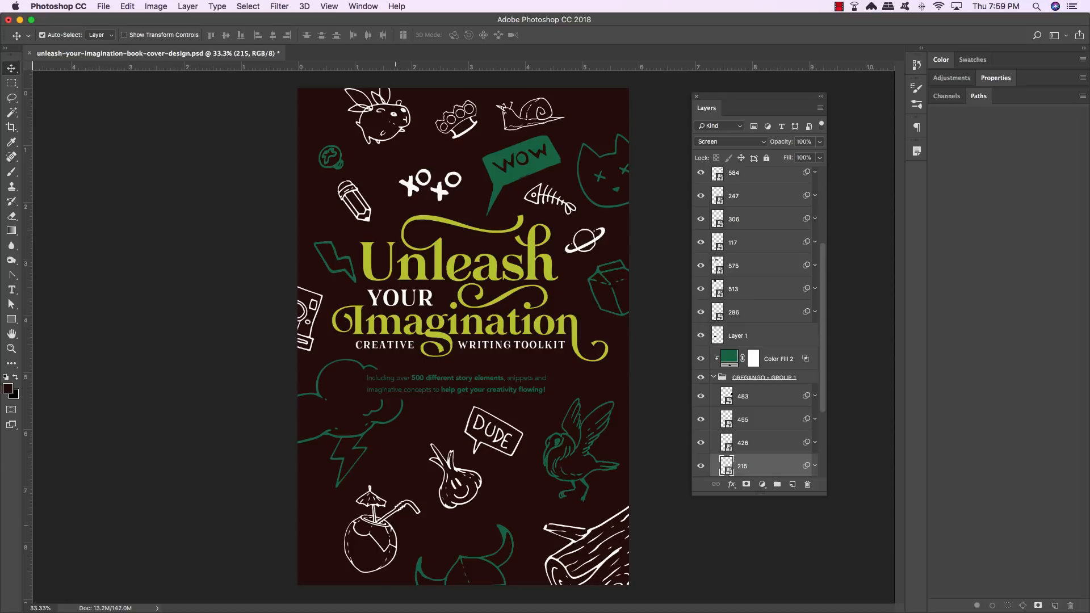
- Nudge the 186 coconut drink slightly left and up, beneath the storm cloud's lightning bolt
right_click(373, 504)
left_click(397, 508)
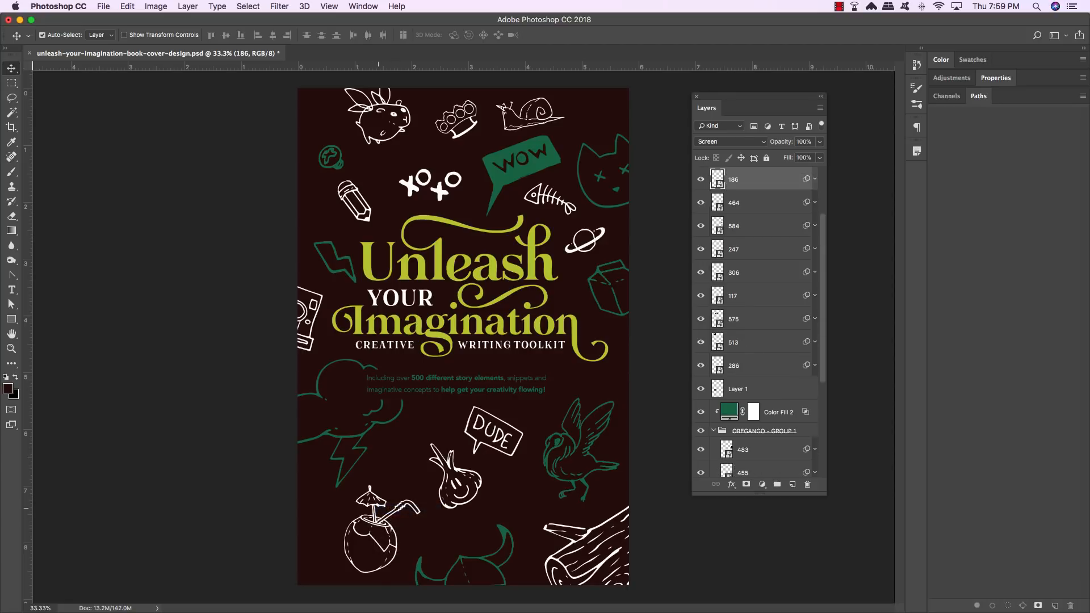
key("shift+Left")
key("shift+Left")
key("shift+Left")
key("shift+Left")
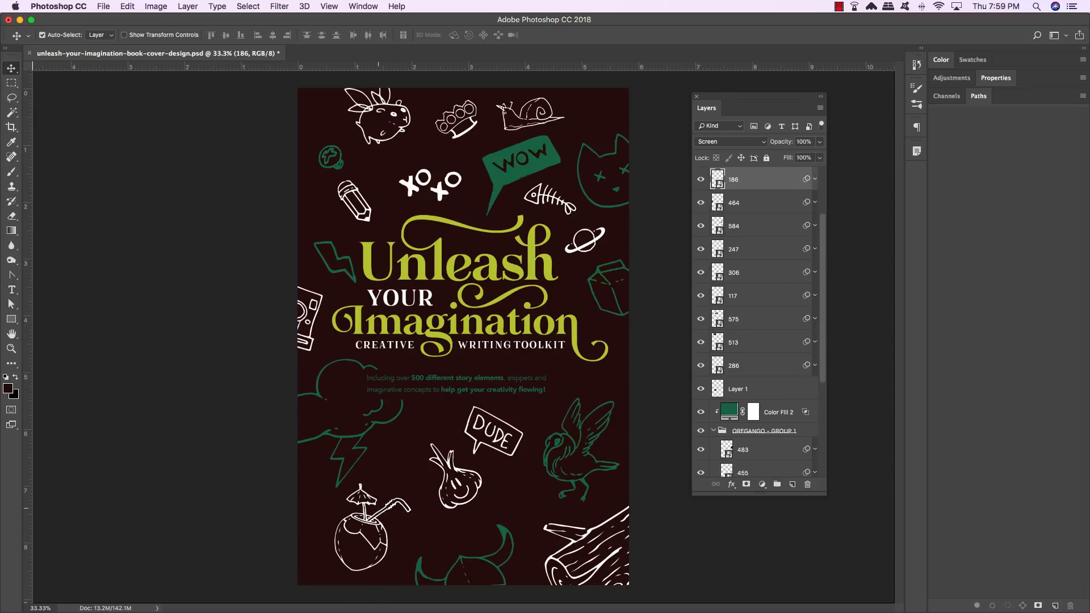
key("shift+Right")
key("shift+Right")
key("shift+Up")
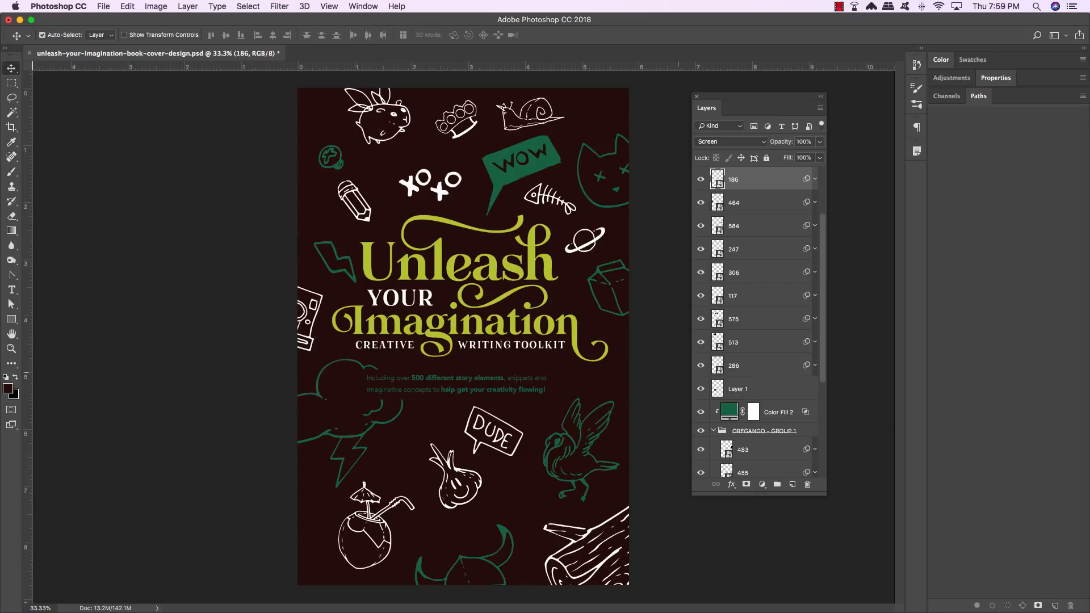
- Group the white illustration layers from 346 down to 286 and name the group "OREGANO - GROUP 2"
scroll(755, 318, "up", 3)
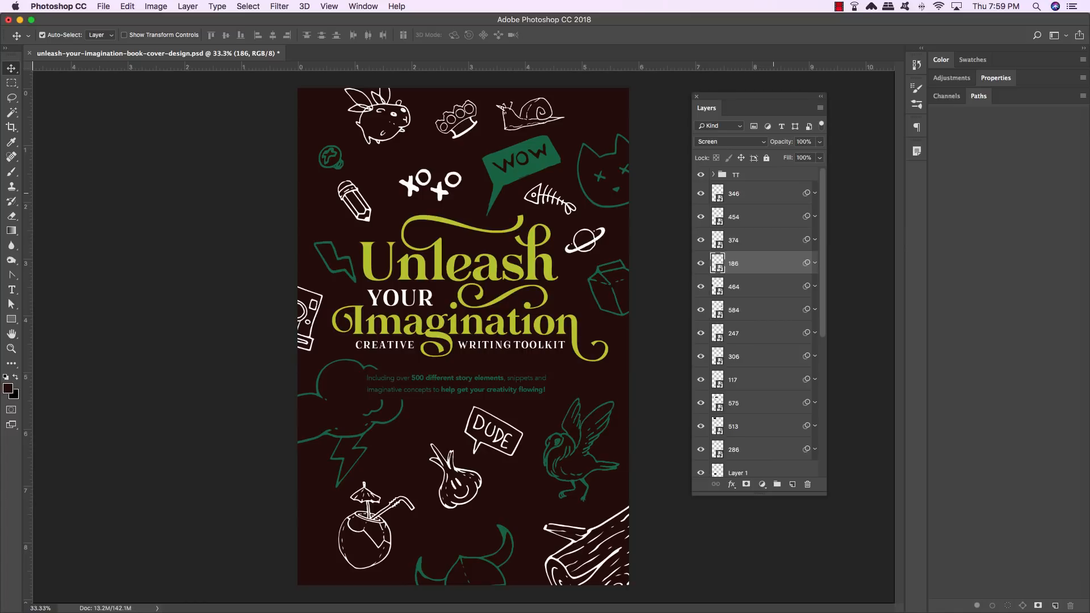
left_click(773, 193)
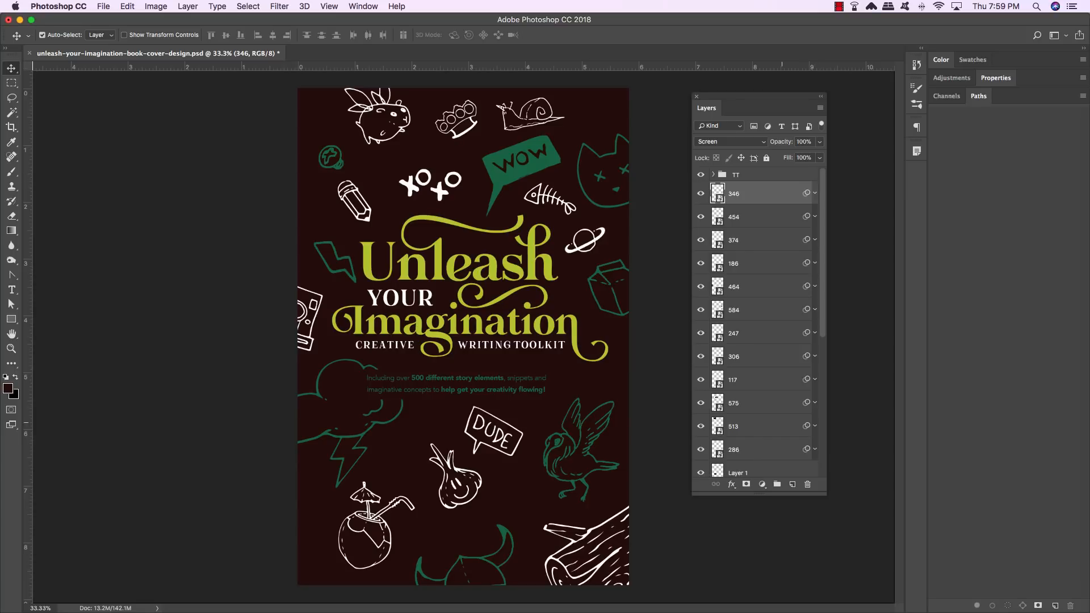
left_click(750, 449, "shift")
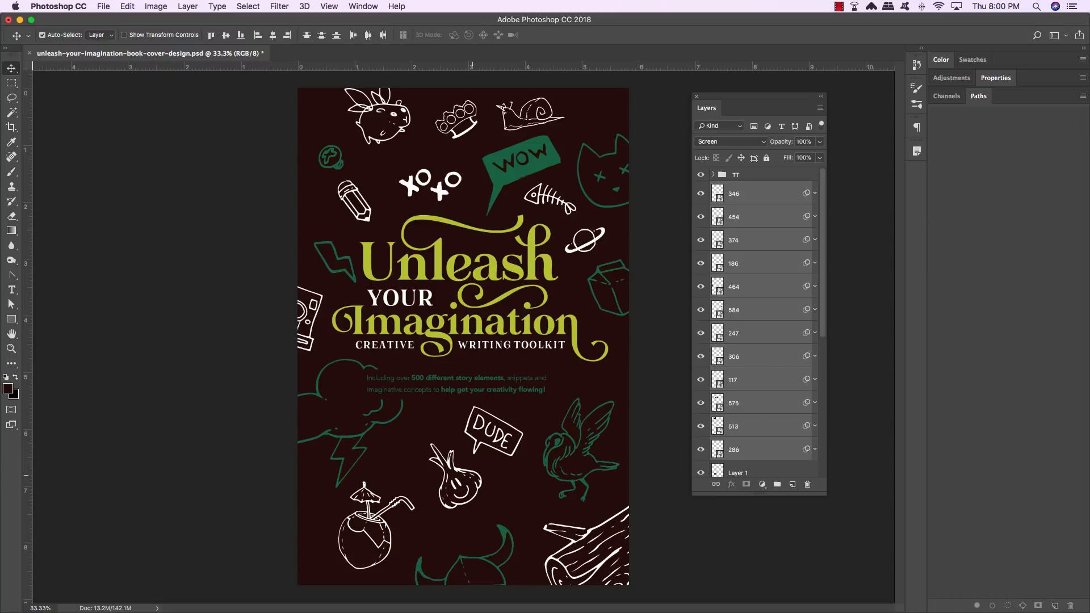
key("super")
key("super+g")
double_click(742, 188)
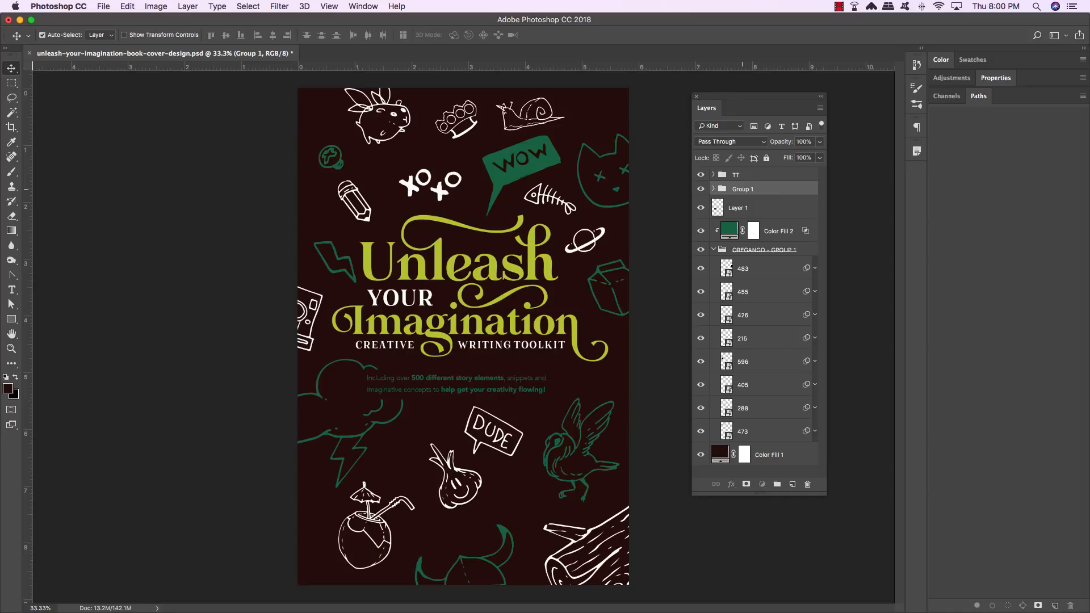
type("OREGANO - GROUP 2")
key("Return")
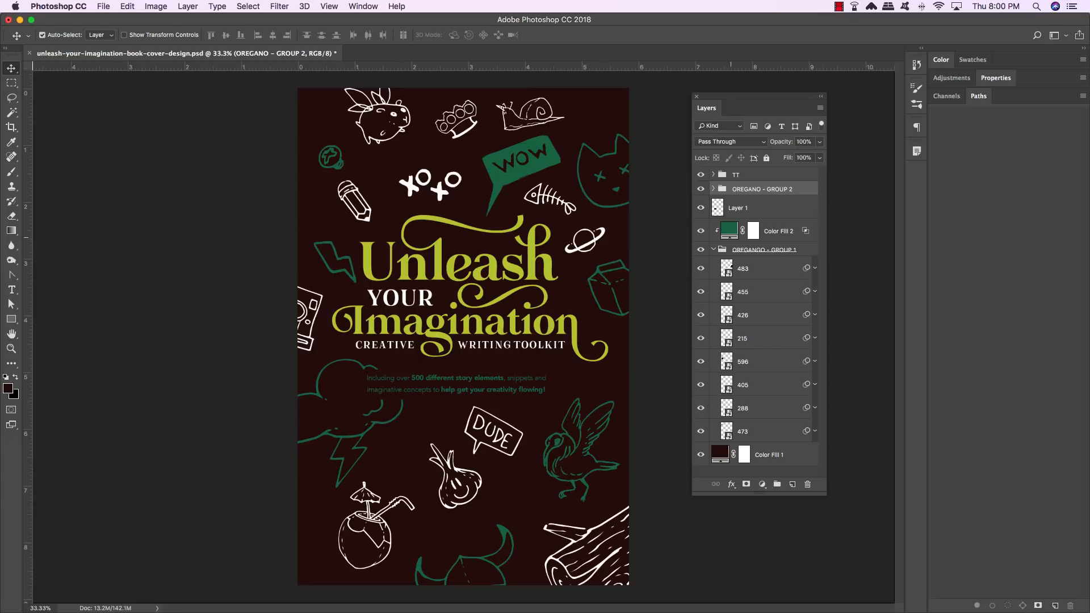
- Add a Solid Color fill layer in #6B0E27 above OREGANO - GROUP 2, clipped to that group
left_click(712, 248)
left_click(713, 249)
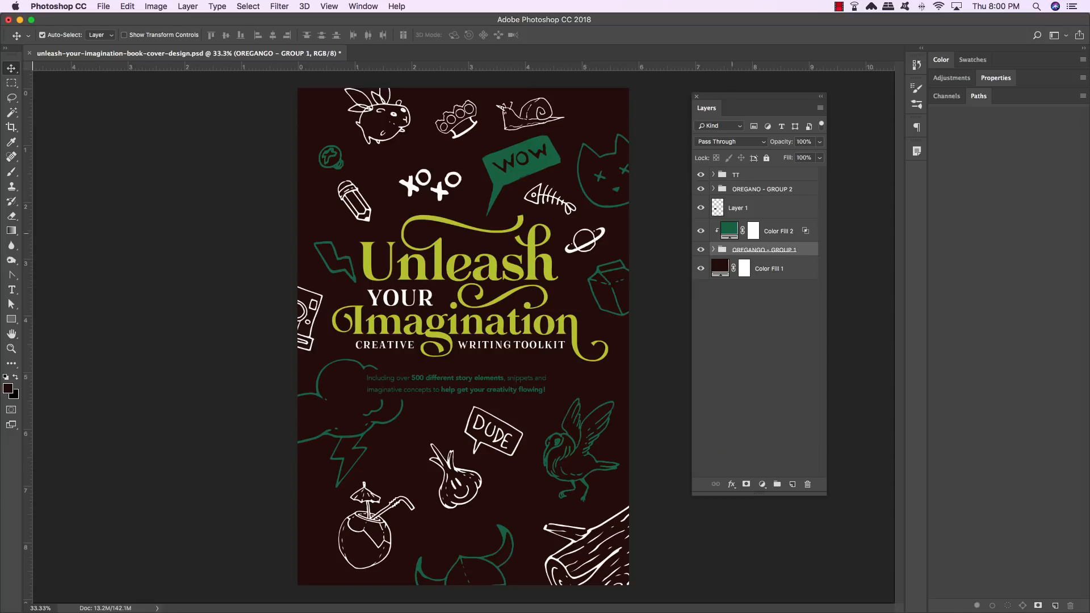
left_click(760, 189)
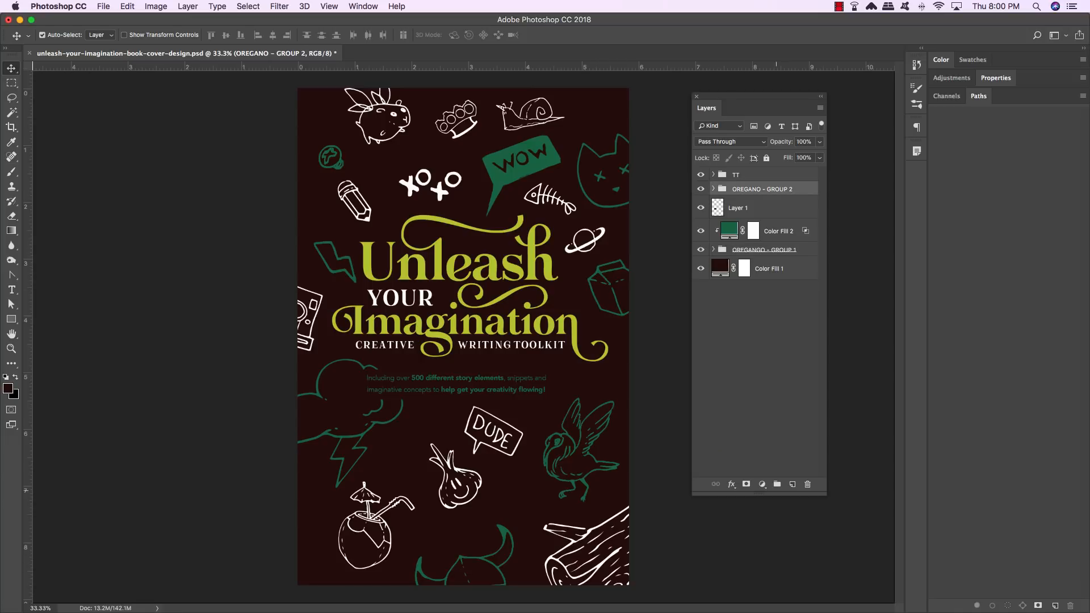
left_click(762, 484)
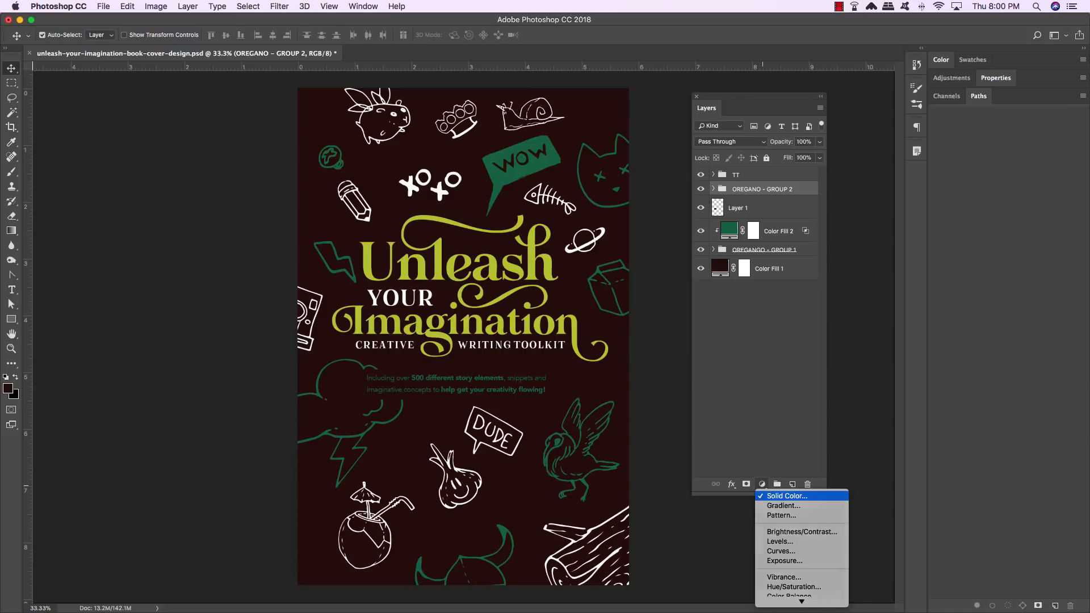
left_click(787, 496)
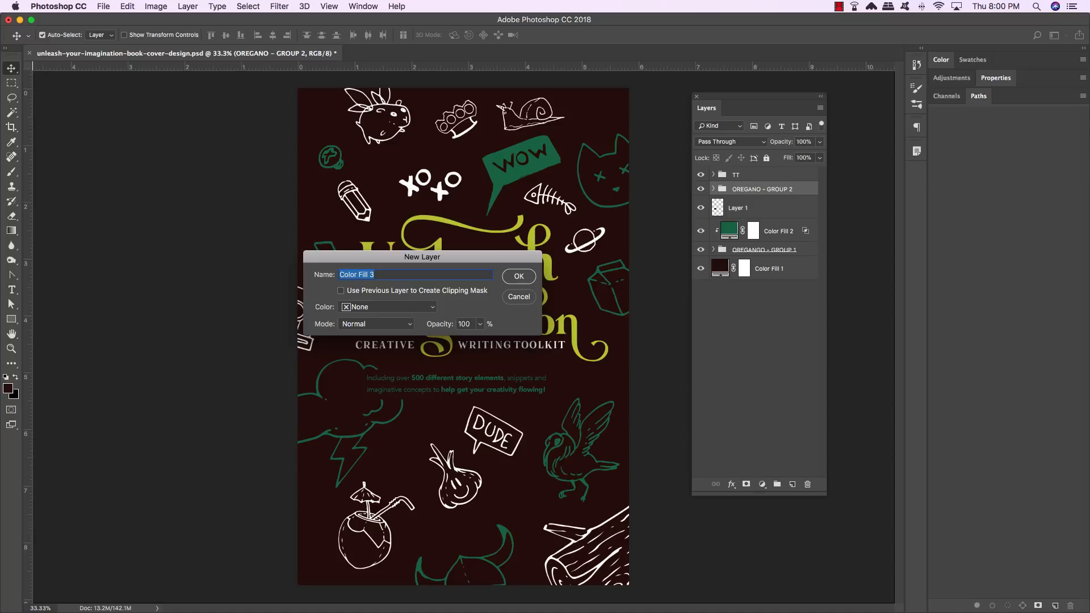
left_click(341, 290)
key("Return")
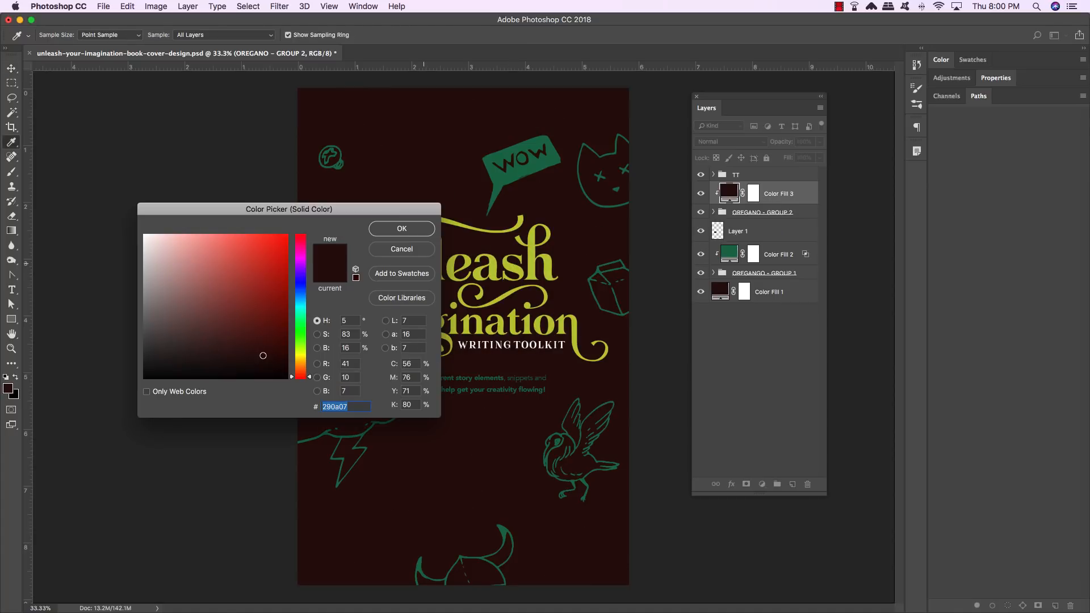
type("6")
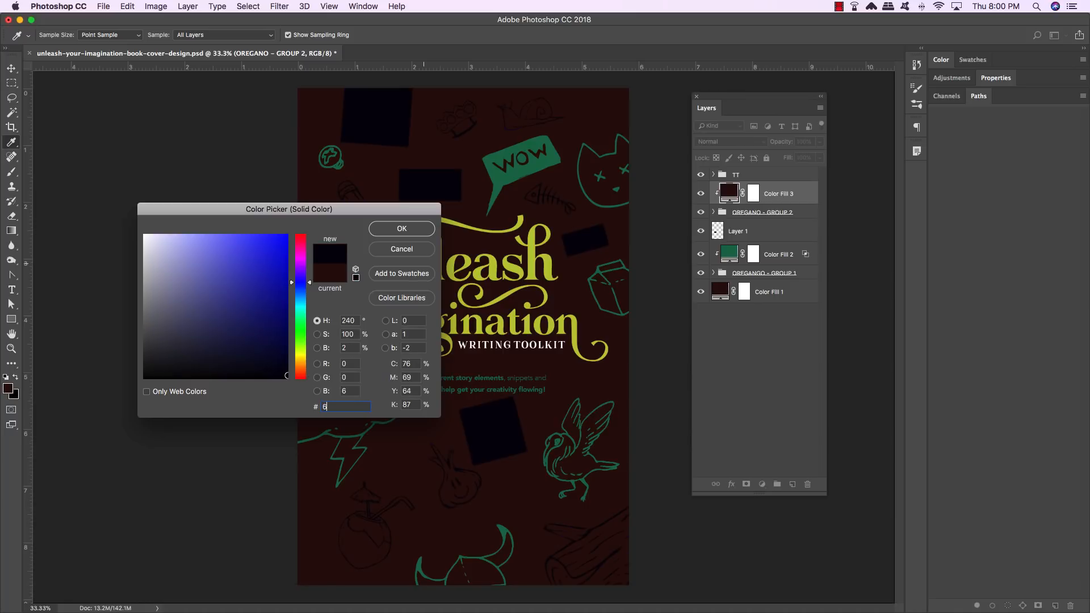
type("B0E")
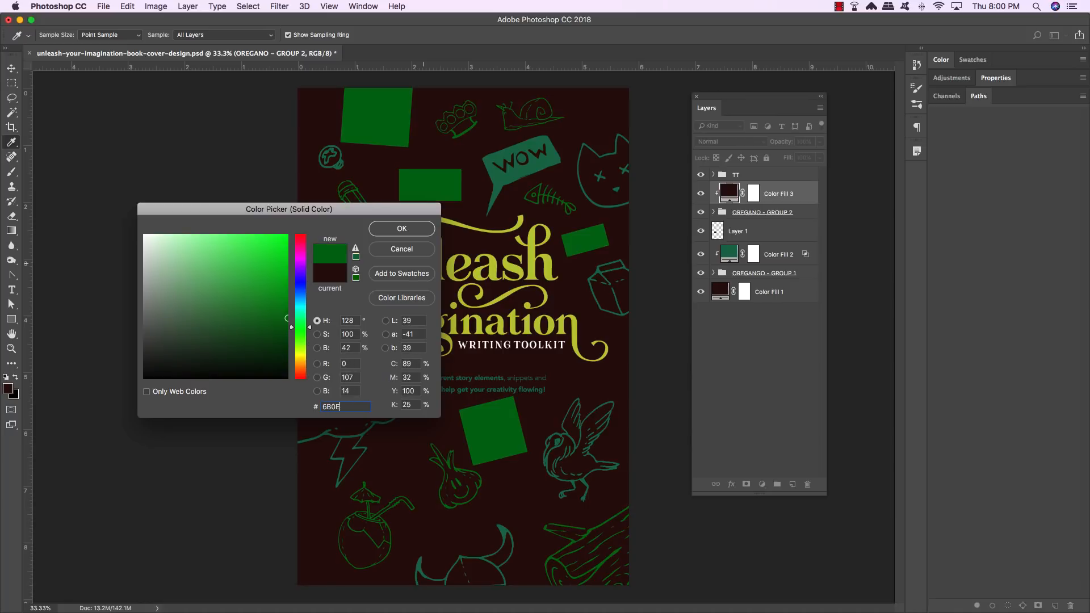
type("27")
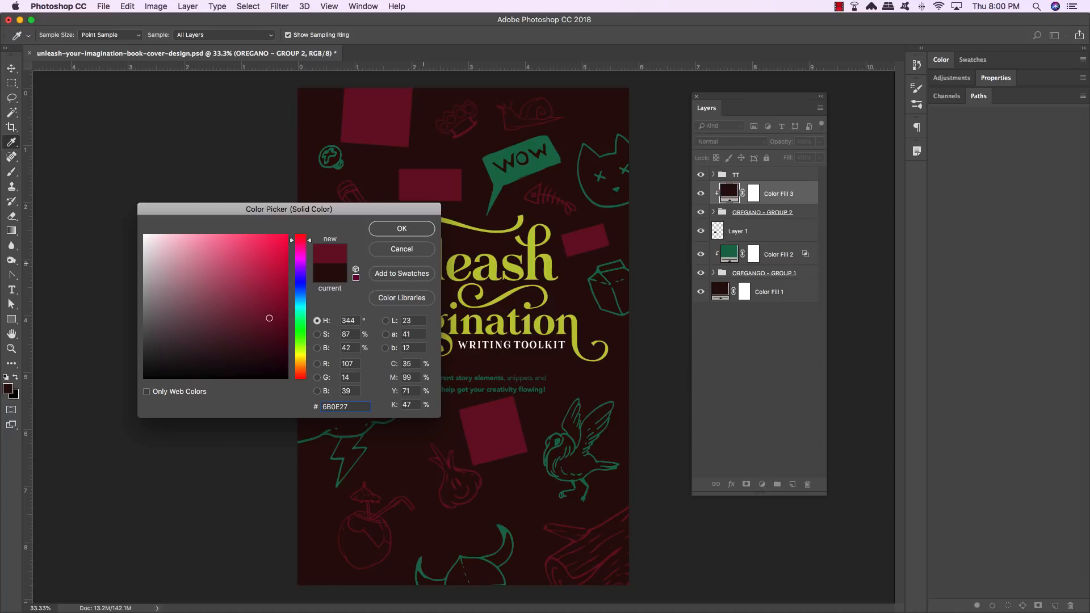
key("Return")
key("v")
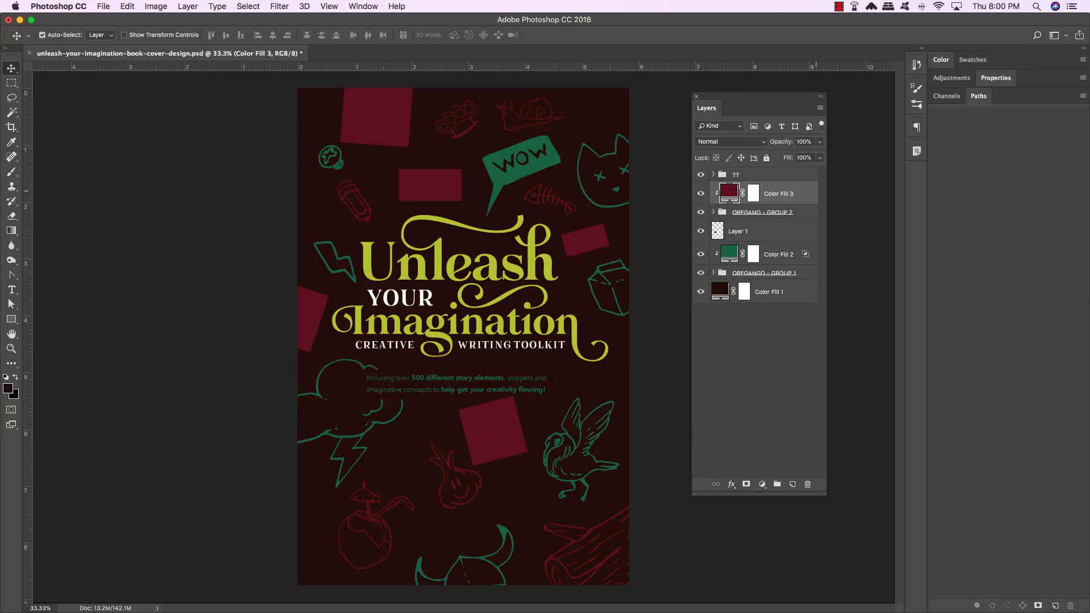
- Set the dark limit of Color Fill 3's Underlying Layer Blend If range to 32
double_click(814, 191)
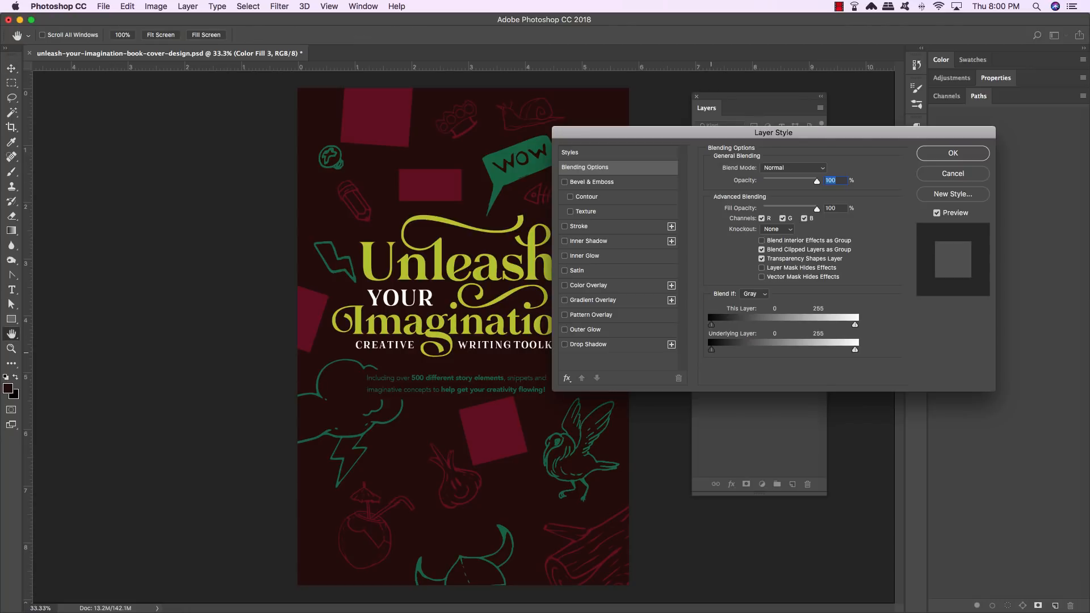
left_click_drag(711, 349, 729, 349)
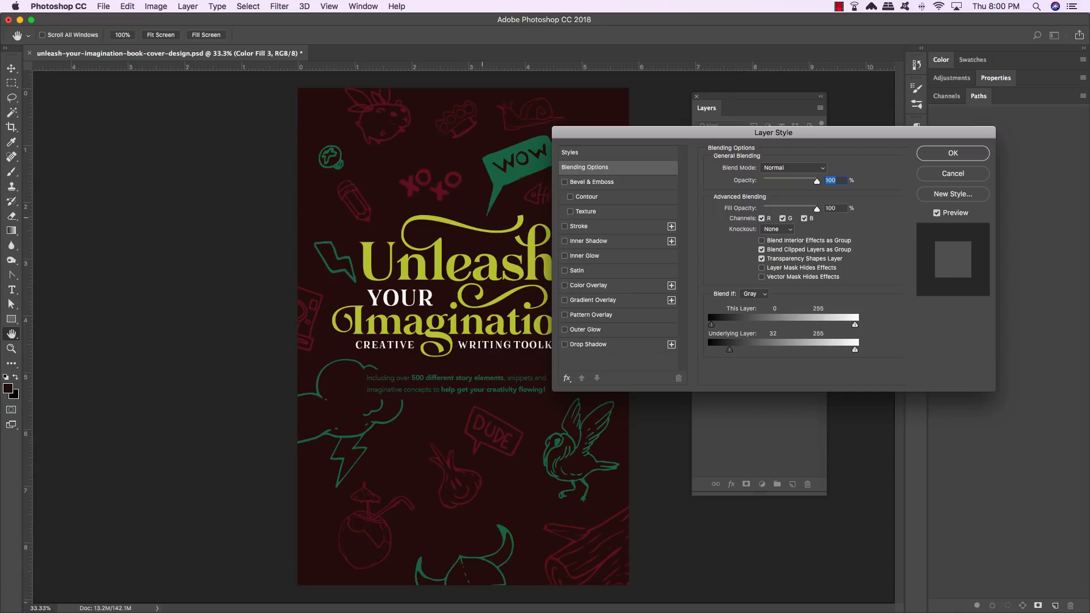
key("Return")
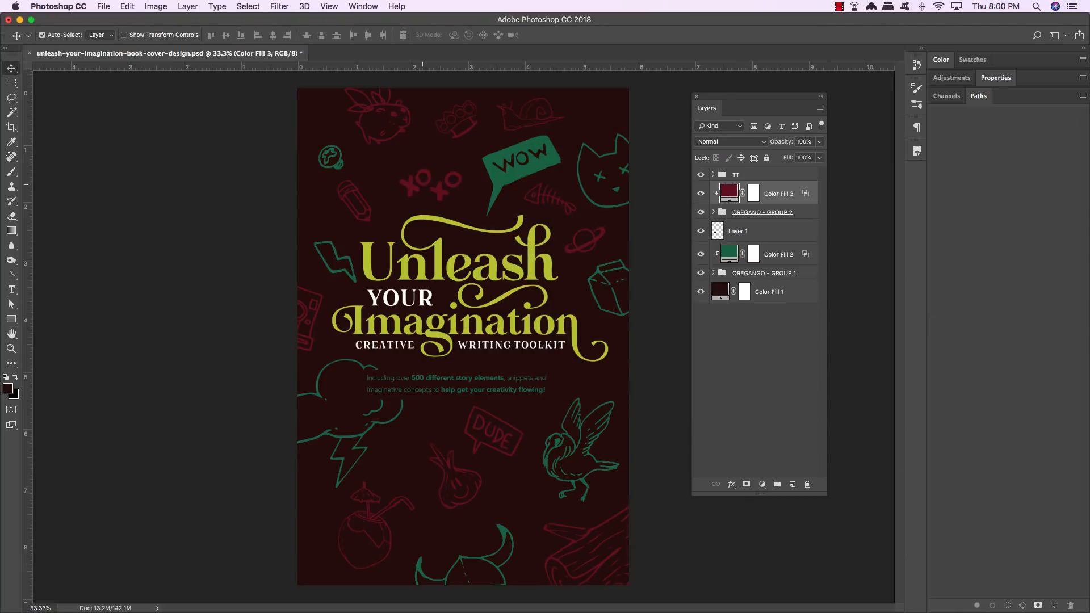
- Nudge the 575 "XOXO" illustration left and slightly up, toward the light bulb and pencil
right_click(410, 185)
left_click(431, 212)
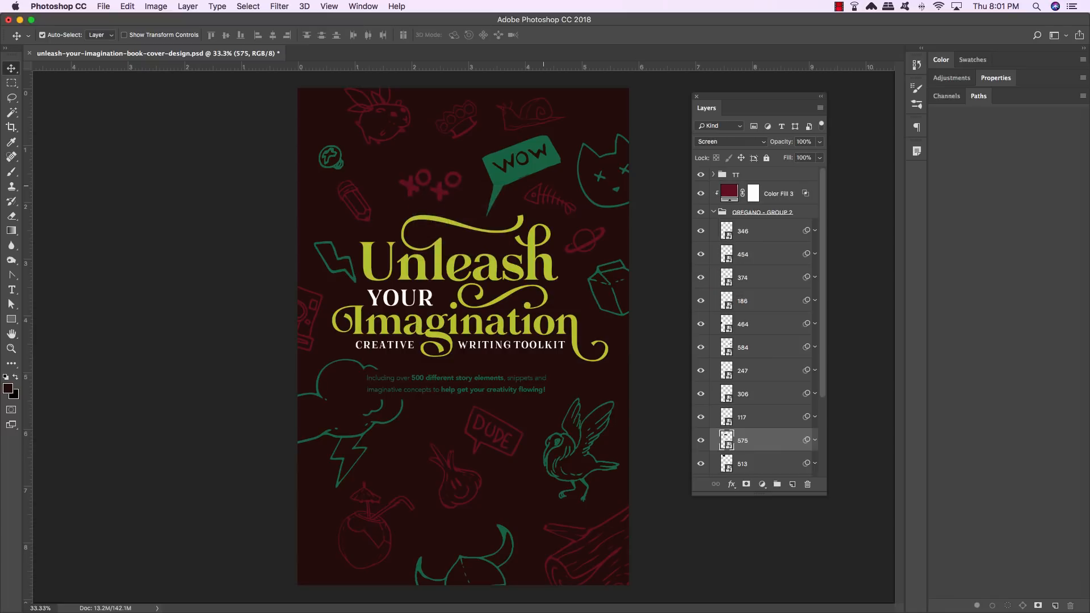
key("shift+Up")
key("shift+Up")
key("shift+Up")
key("shift+Left")
key("shift+Left")
key("shift+Left")
key("shift+Left")
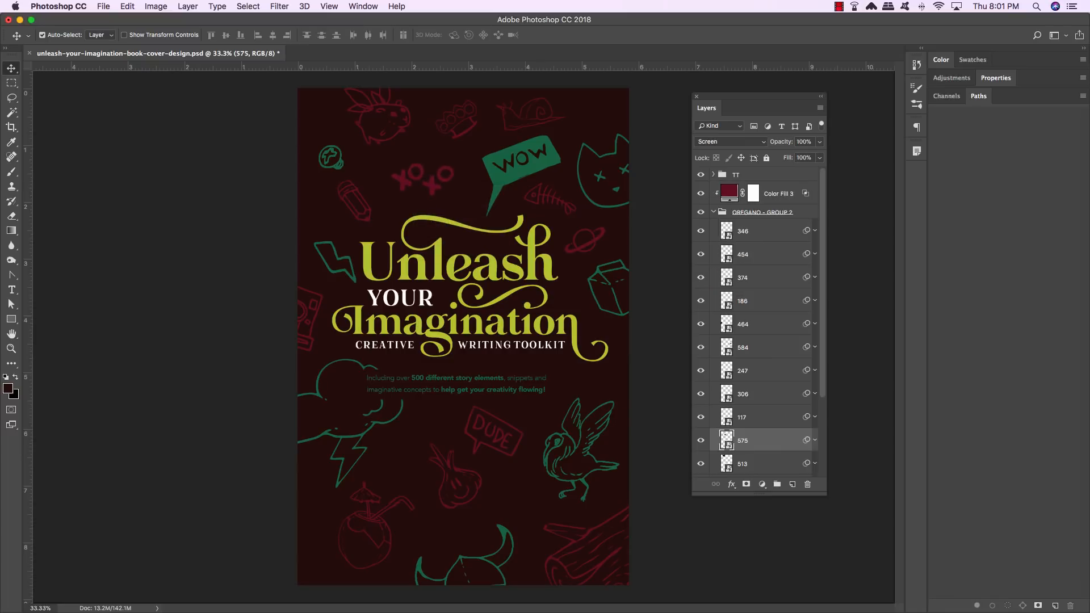
- Nudge the 513 rabbit-like creature near the cover's top edge to the left and slightly up
right_click(402, 108)
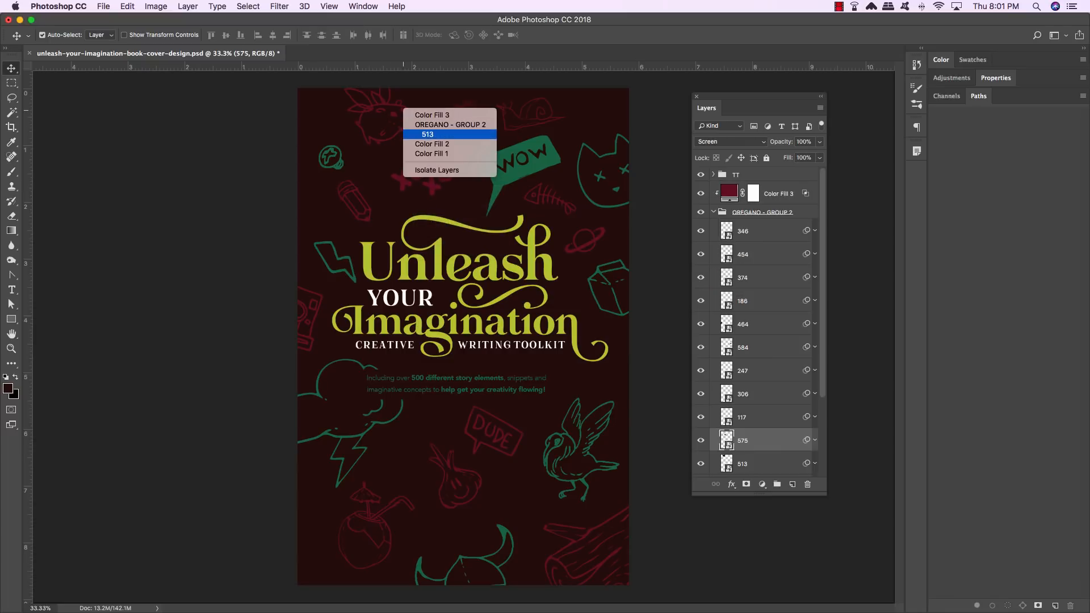
left_click(432, 134)
key("shift+Left")
key("shift+Left")
key("shift+Left")
key("shift+Left")
key("shift+Left")
key("shift+Left")
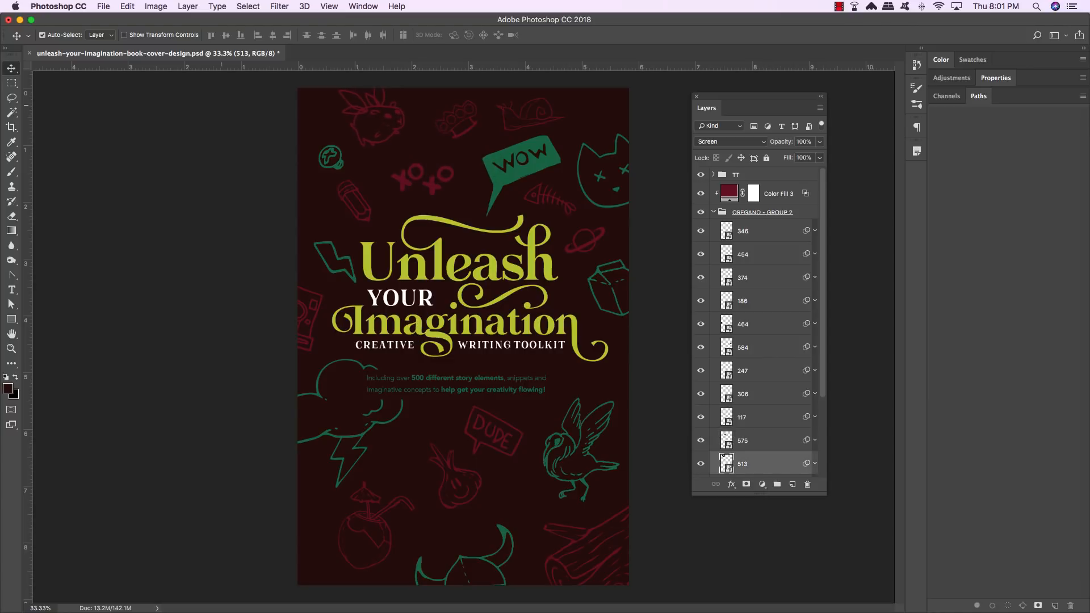
key("shift+Up")
key("shift+Up")
key("shift+Up")
- Nudge the 247 brass knuckles slightly left, closer to the repositioned rabbit-like creature
right_click(473, 127)
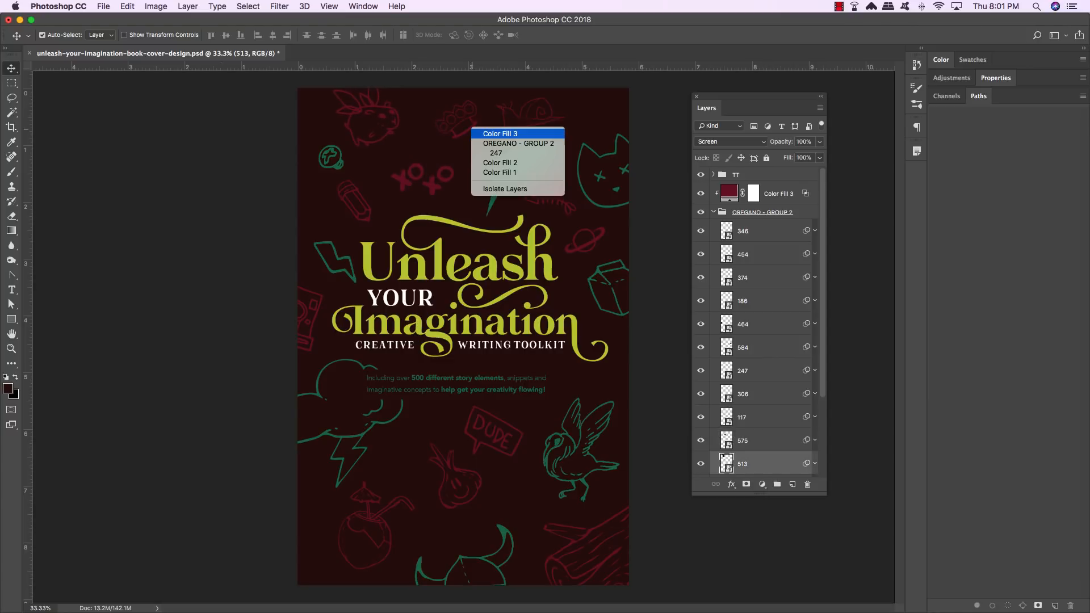
left_click(498, 149)
key("shift+Left")
key("shift+Left")
key("shift+Left")
key("shift+Left")
key("shift+Left")
key("shift+Left")
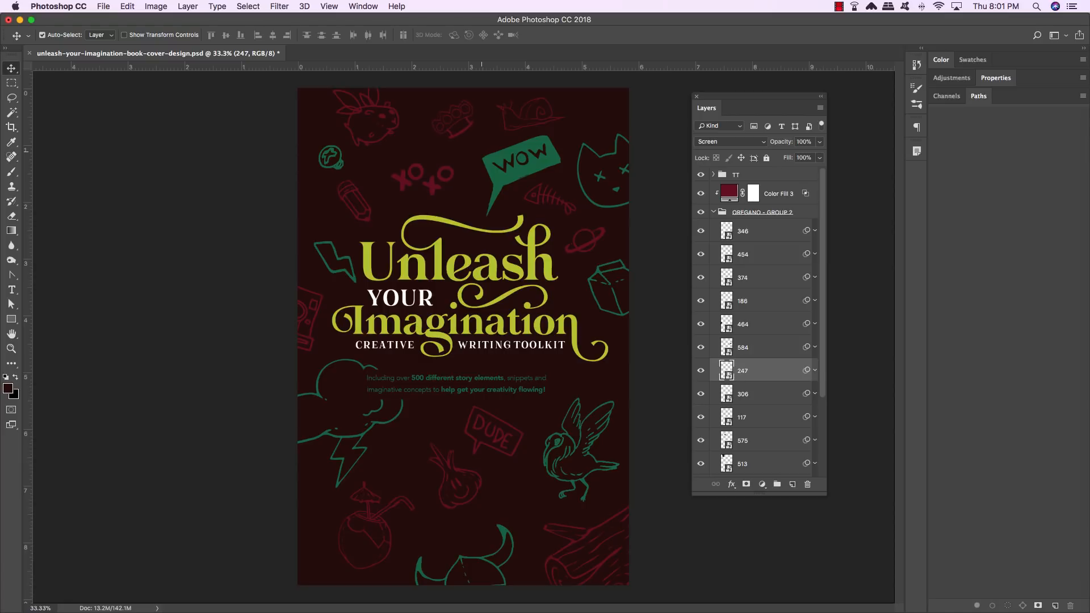
- Nudge the 247 brass knuckles downward in large increments and collapse OREGANO - GROUP 2
key("shift+Down")
key("shift+Down")
key("shift+Down")
key("shift+Down")
left_click(714, 212)
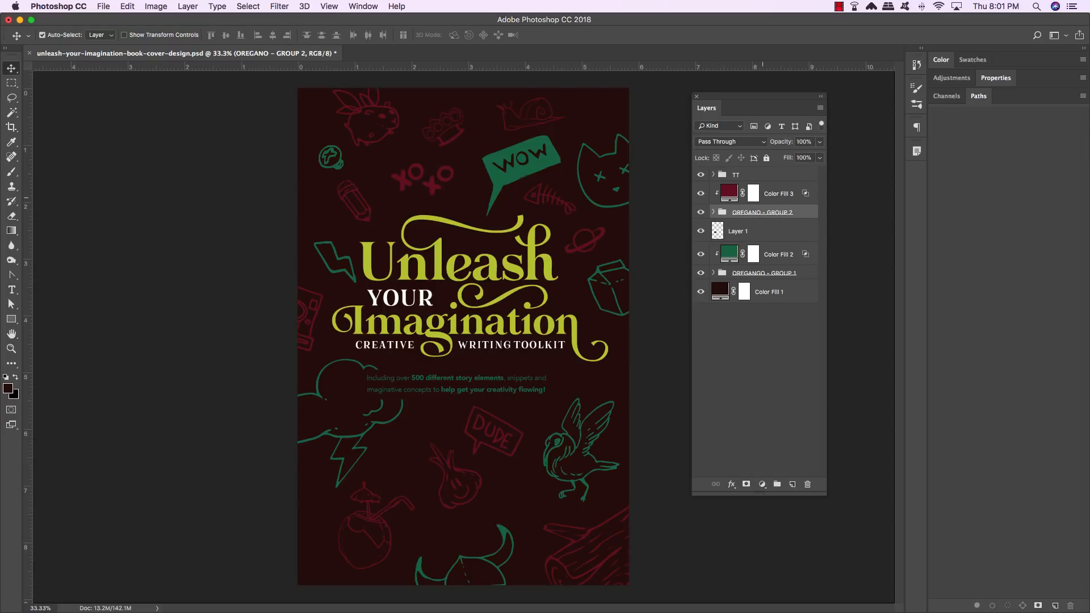
- Group everything from the TT group down to Color Fill 1 into a single group
left_click(760, 174)
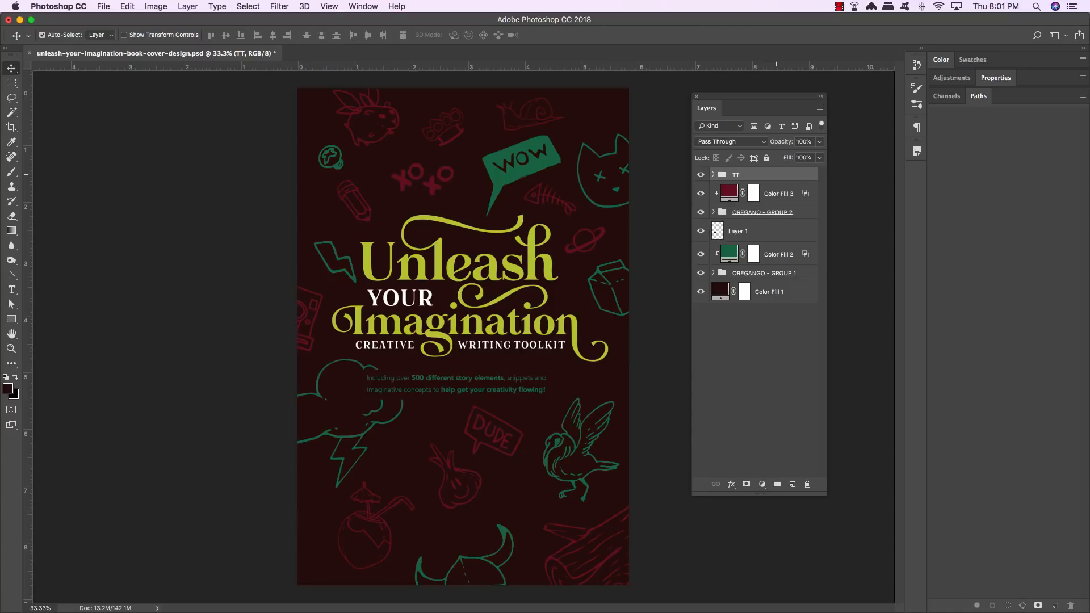
left_click(788, 293, "shift")
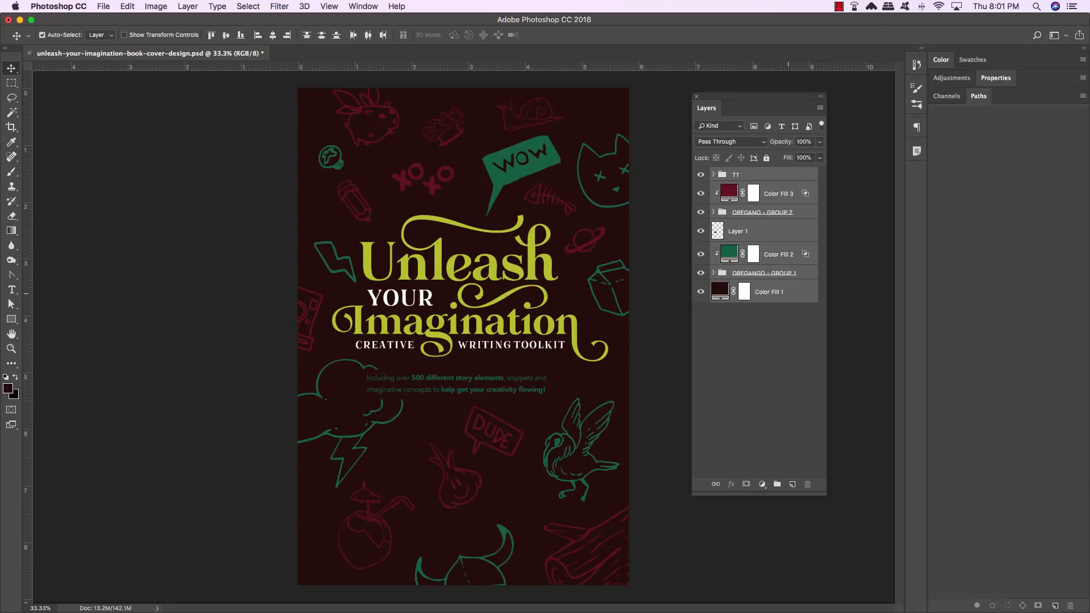
key("super")
key("super+g")
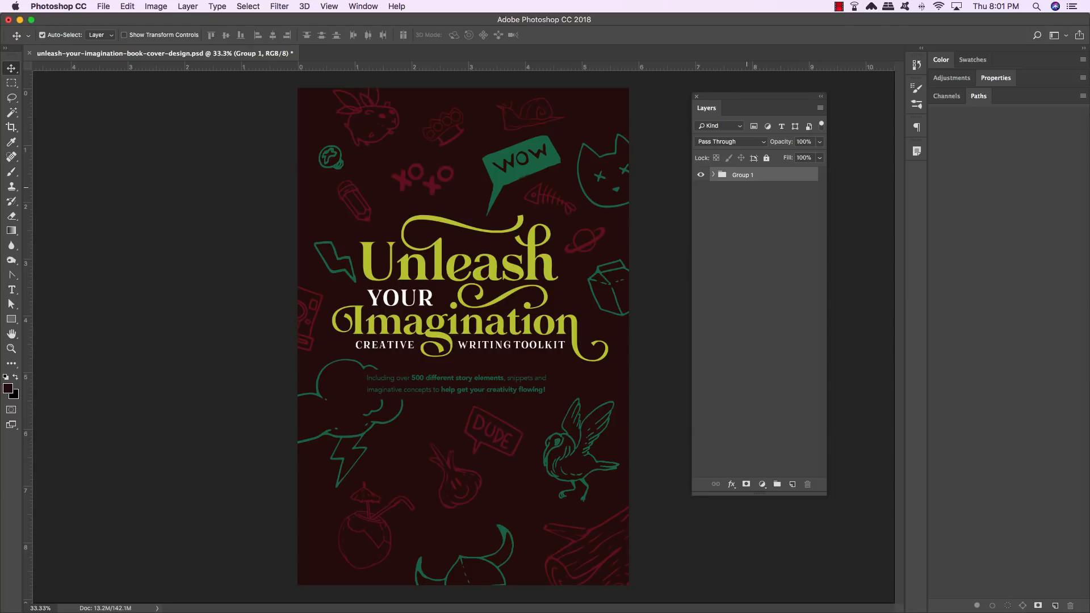
- Rename the new group as COVER ART and save the document
double_click(743, 175)
type("COVER ART")
key("Return")
key("super+s")
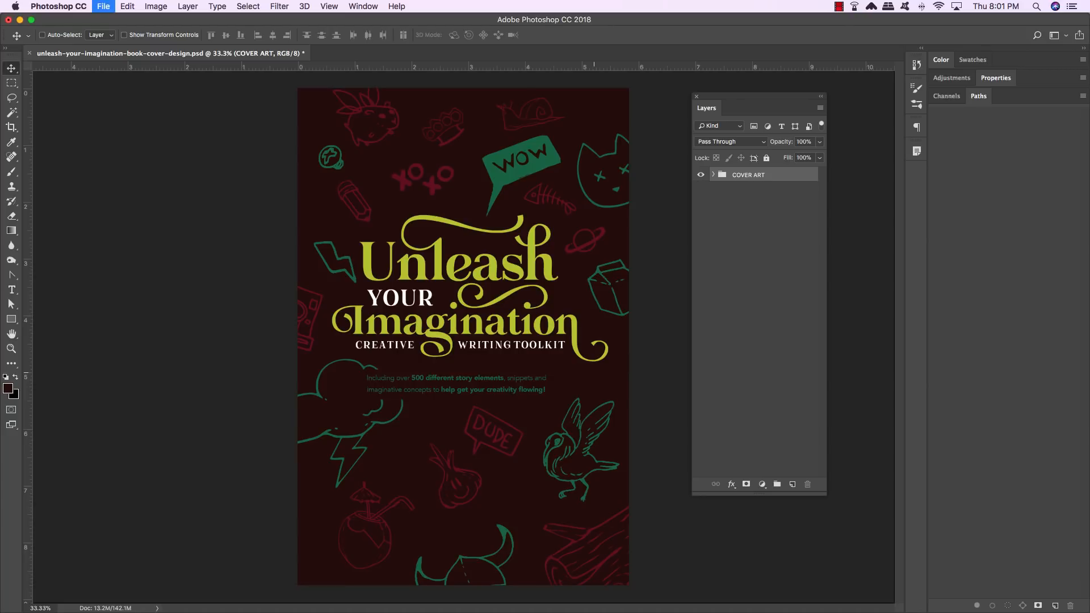
- Open the hardcover book mockup close1.psd from the freebies folder of the tutorial files
left_click(104, 7)
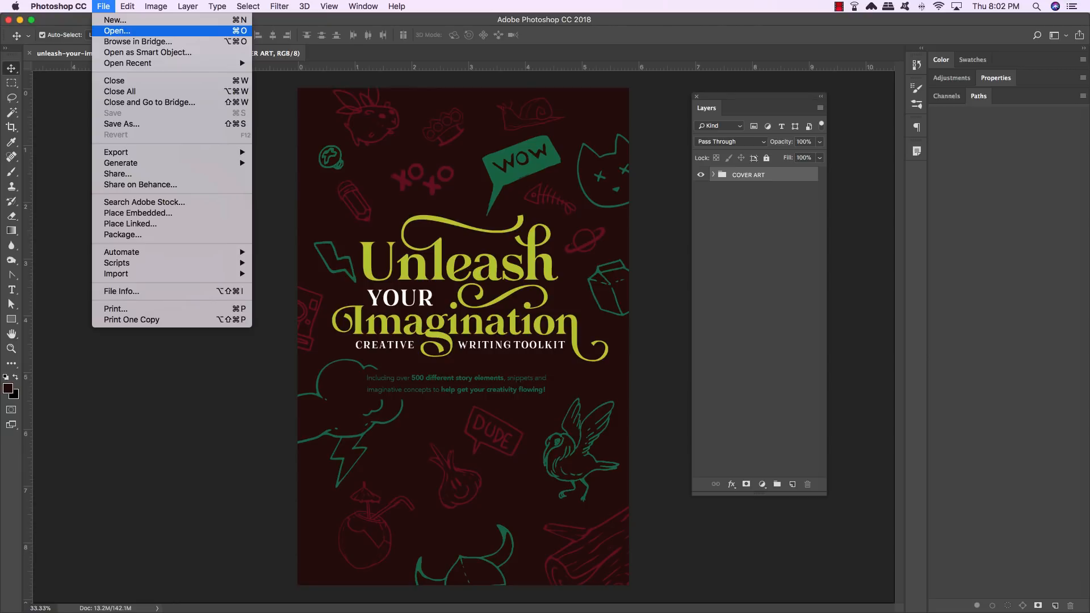
left_click(115, 30)
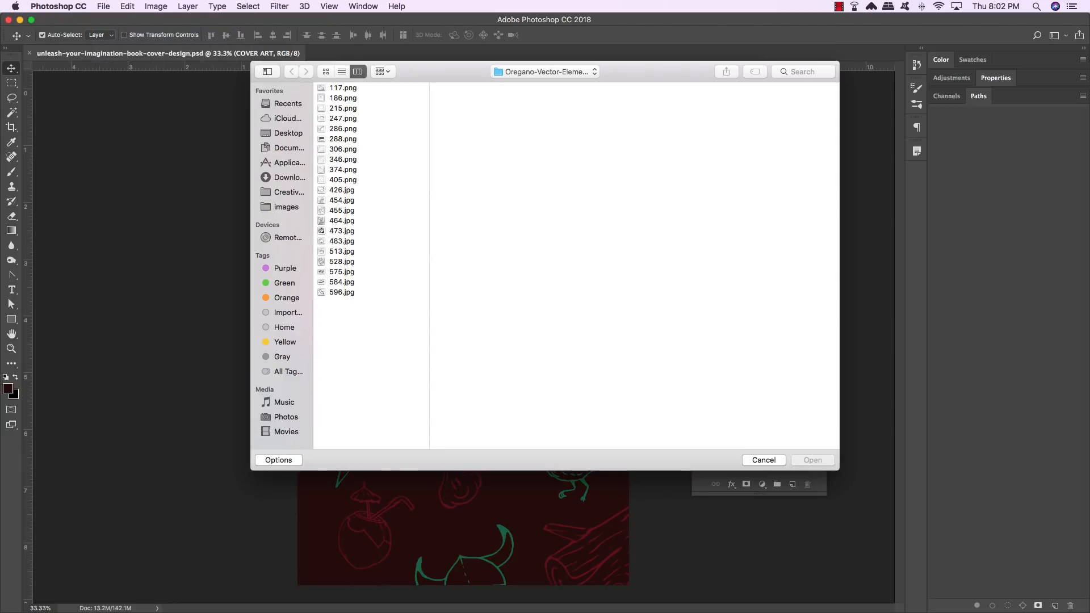
left_click(545, 72)
left_click(528, 84)
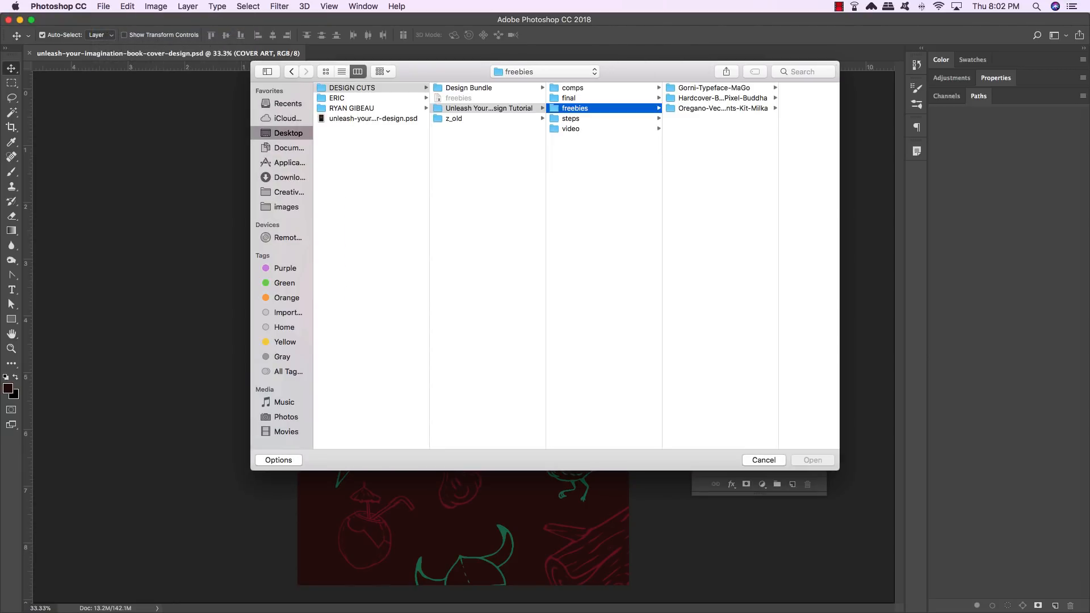
left_click(722, 99)
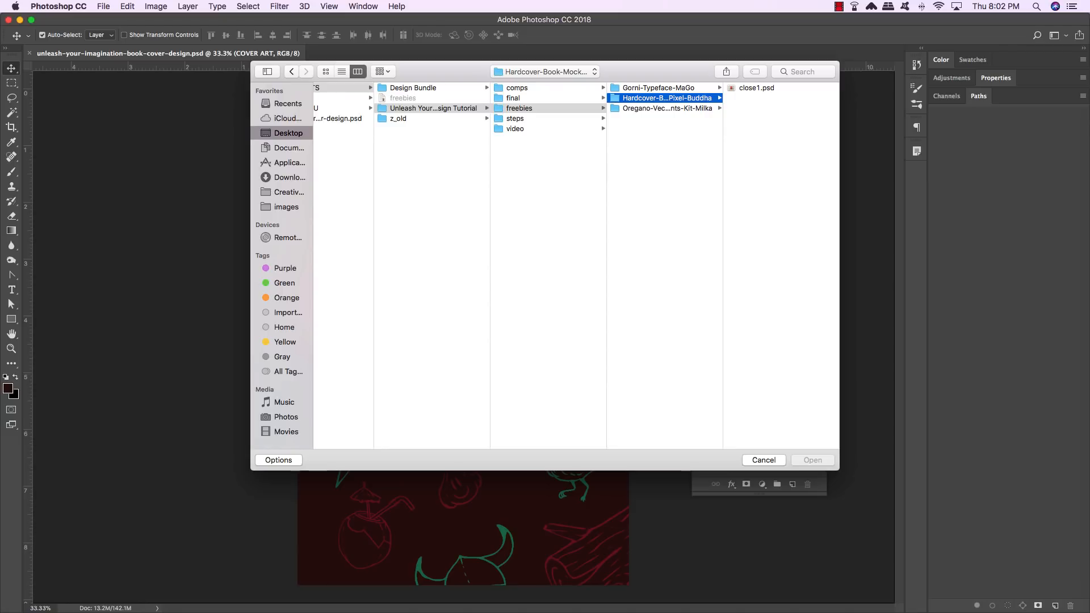
left_click(756, 88)
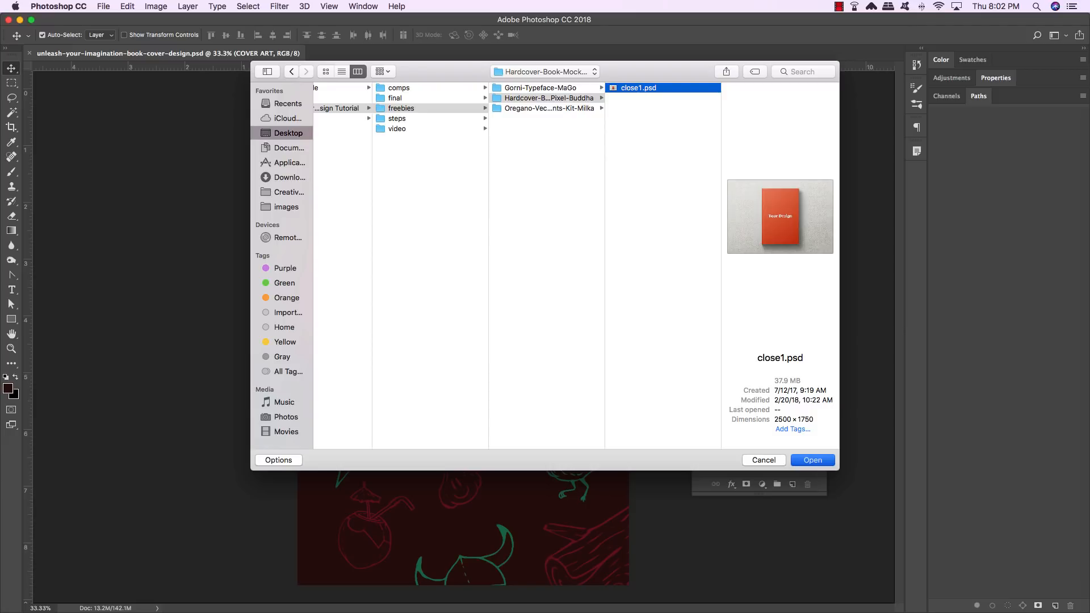
left_click(817, 460)
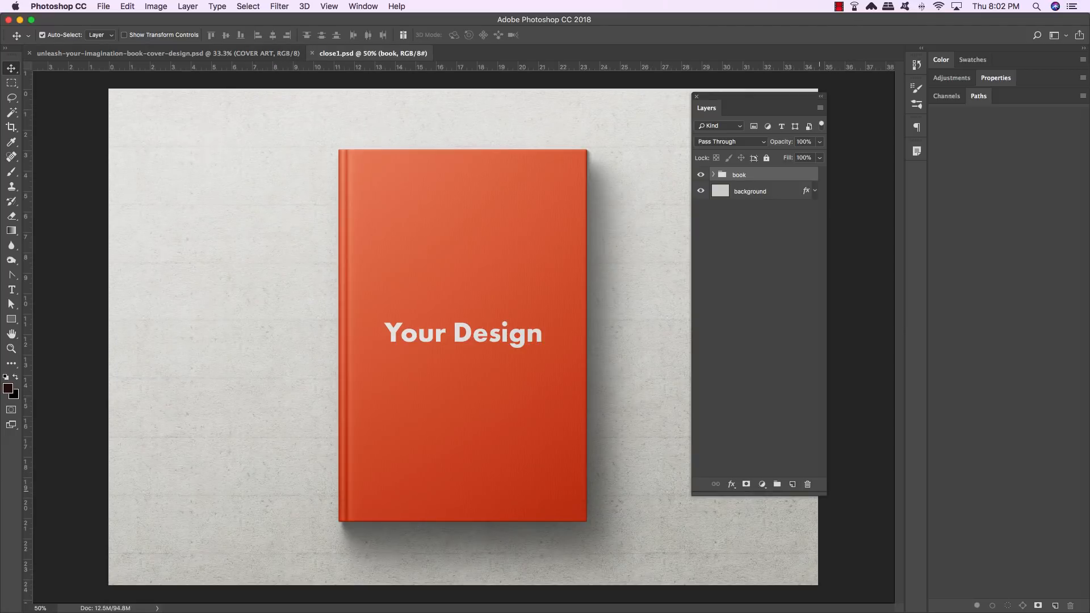
- Crop the mockup canvas equally on both sides to a portrait frame around the book, keeping its full height
left_click_drag(825, 495, 825, 254)
left_click_drag(750, 108, 803, 247)
key("super+minus")
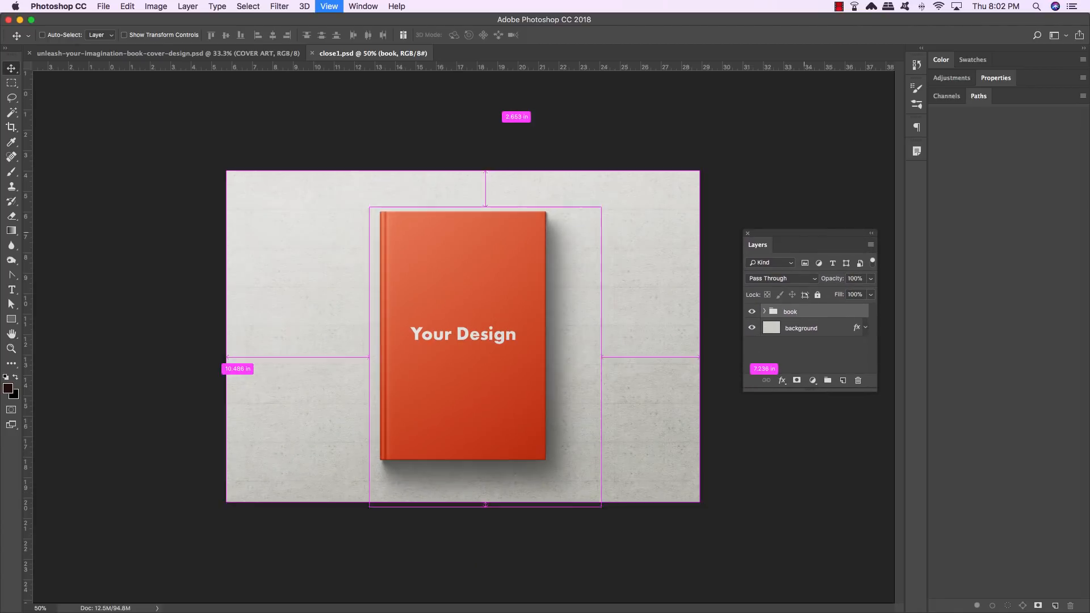
key("c")
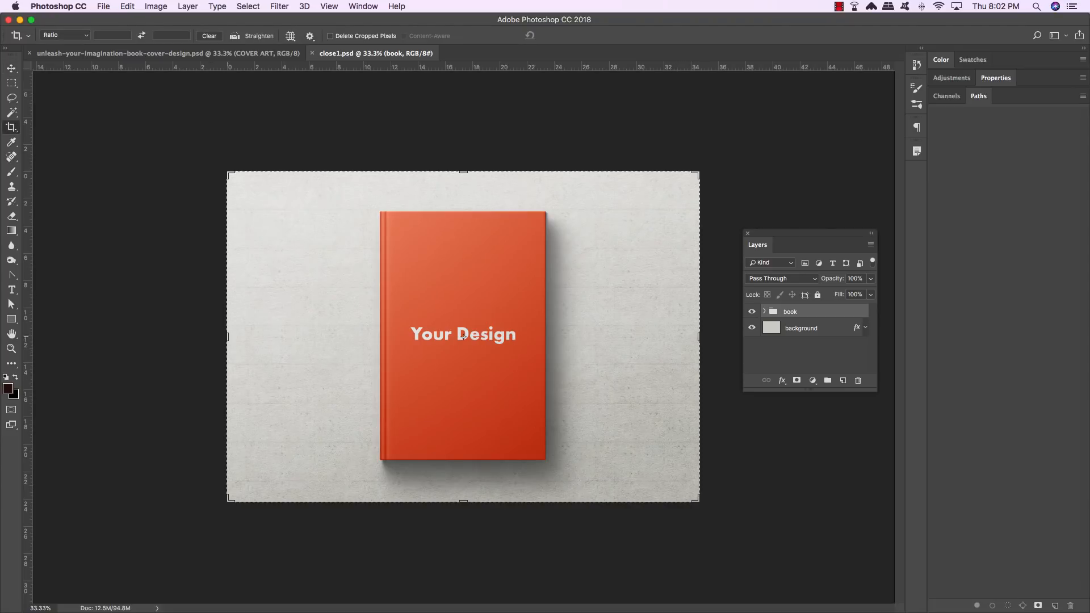
left_click_drag(227, 336, 326, 336)
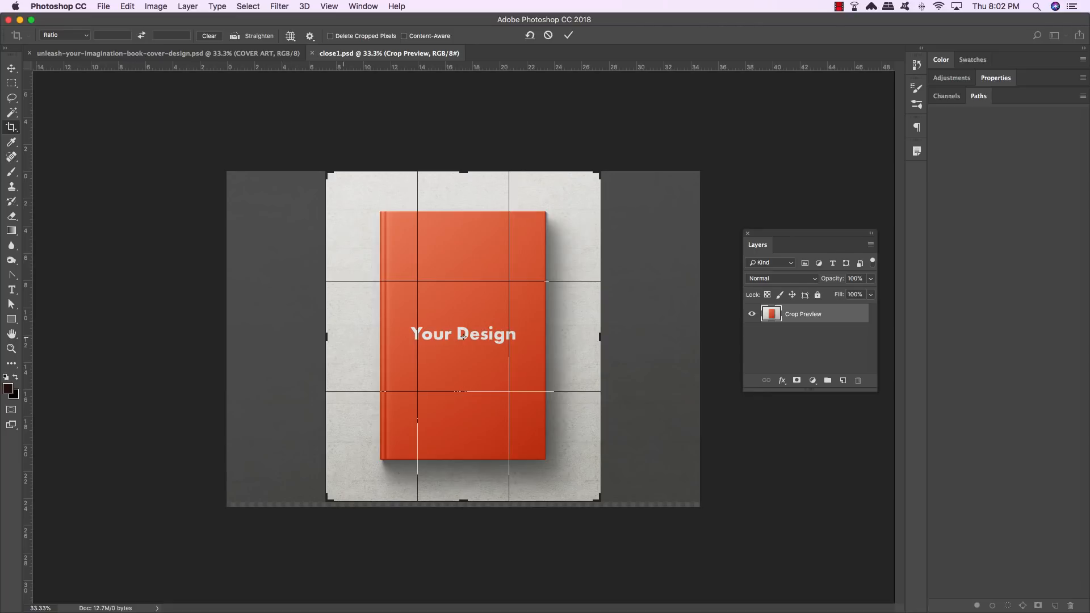
key("Return")
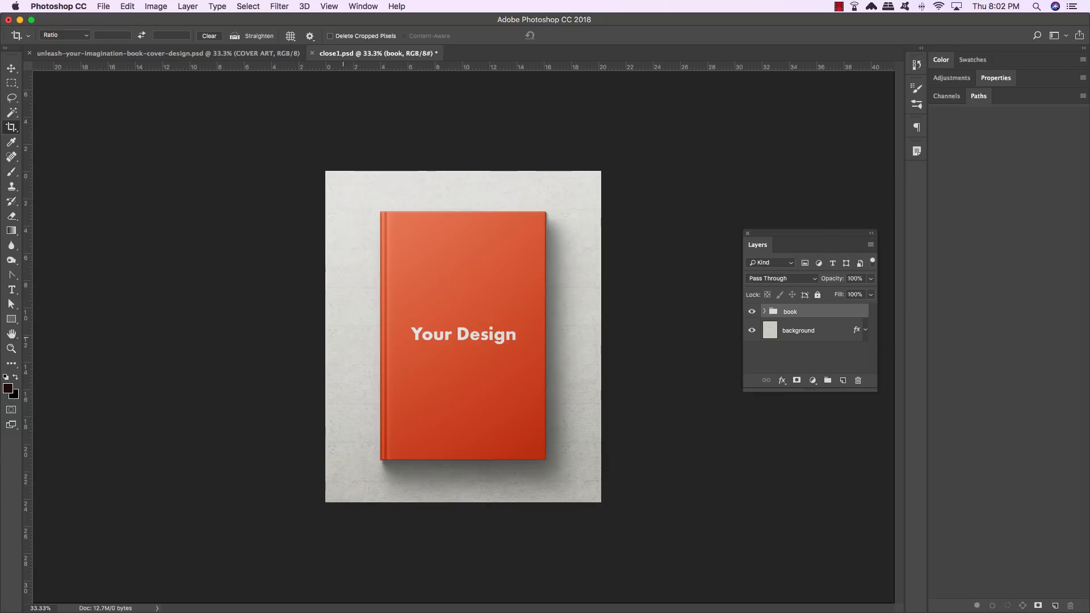
key("v")
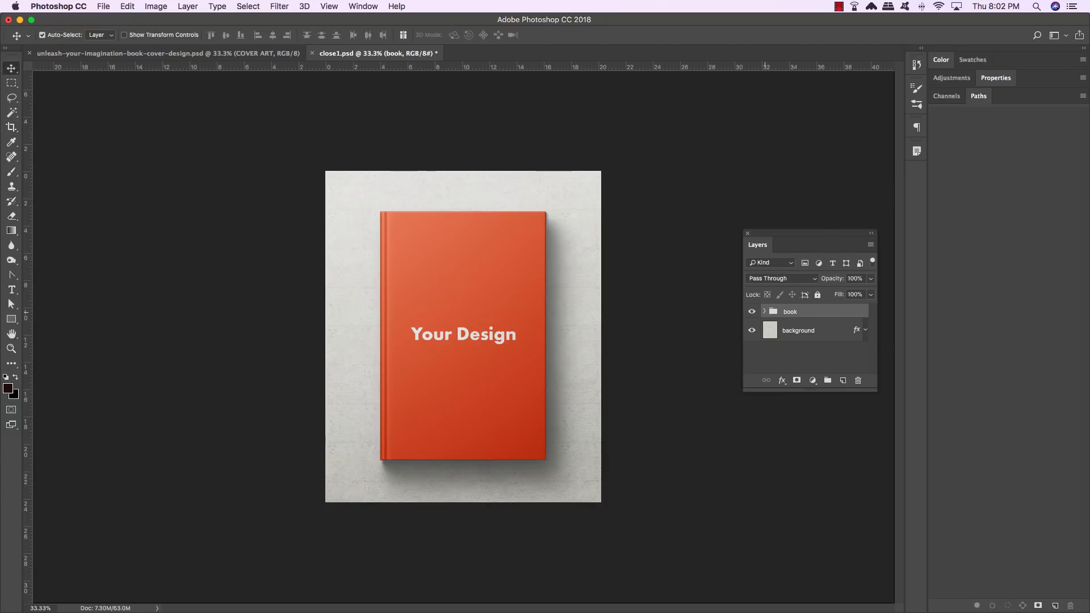
- Expand the book group and open the contents of its Your Design smart object
left_click(764, 311)
left_click_drag(812, 244, 681, 185)
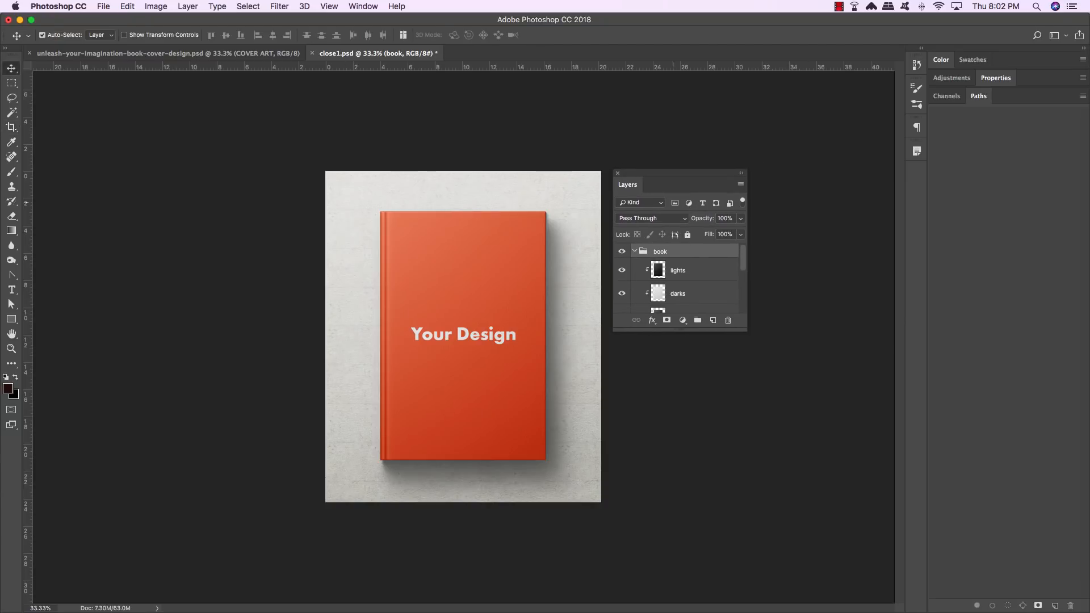
left_click_drag(747, 330, 797, 502)
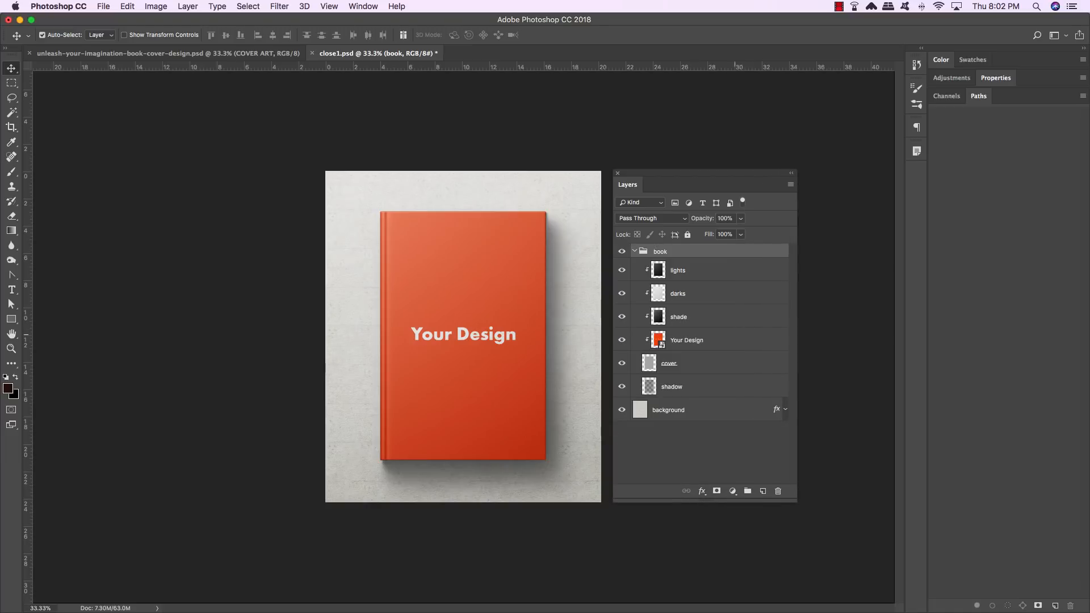
left_click(687, 339)
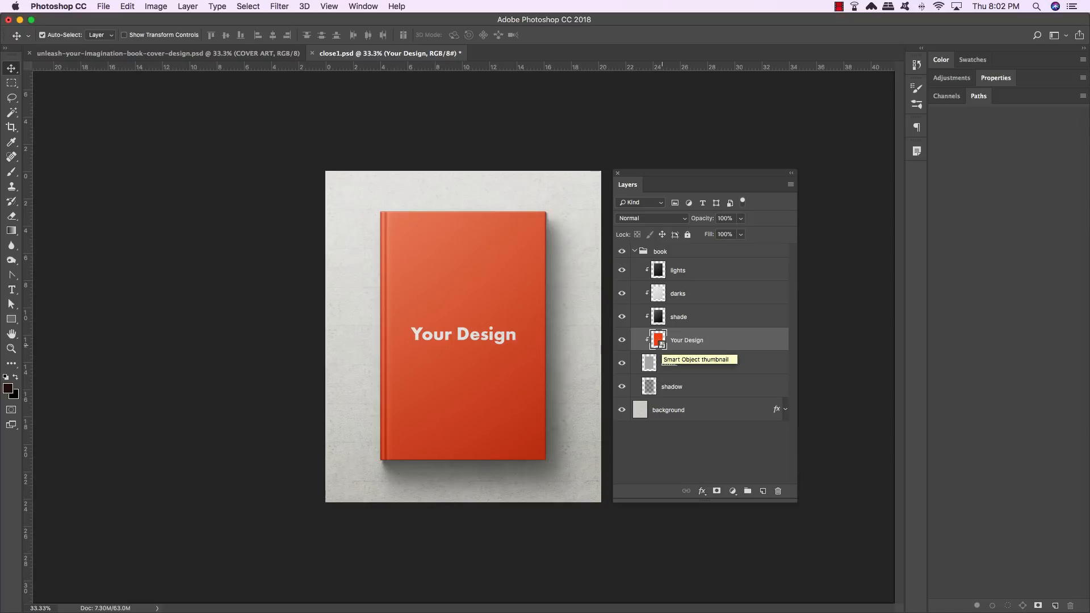
double_click(658, 340)
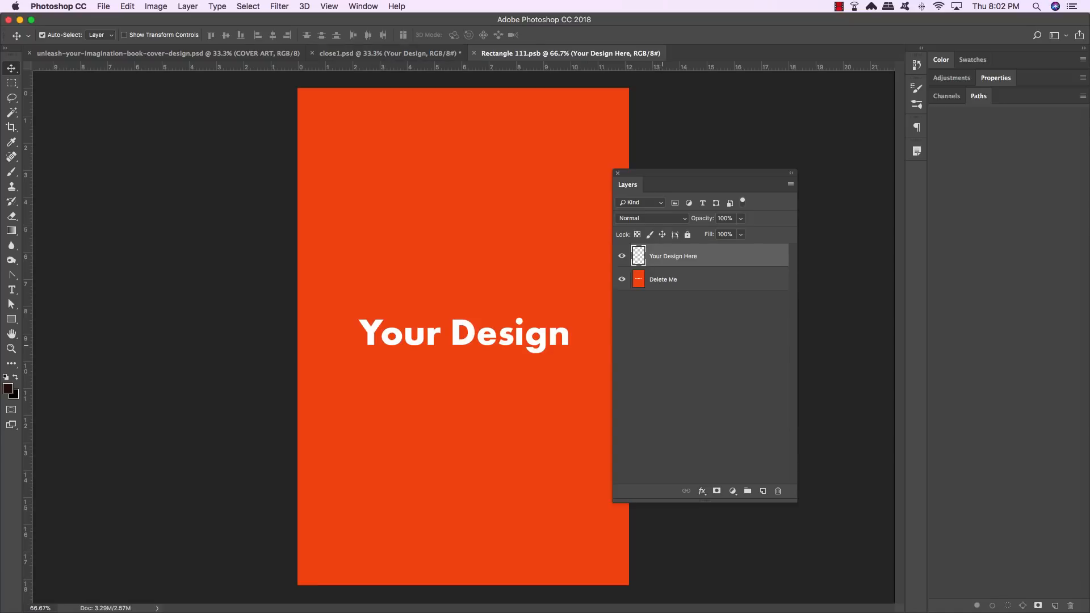
left_click_drag(682, 178, 794, 139)
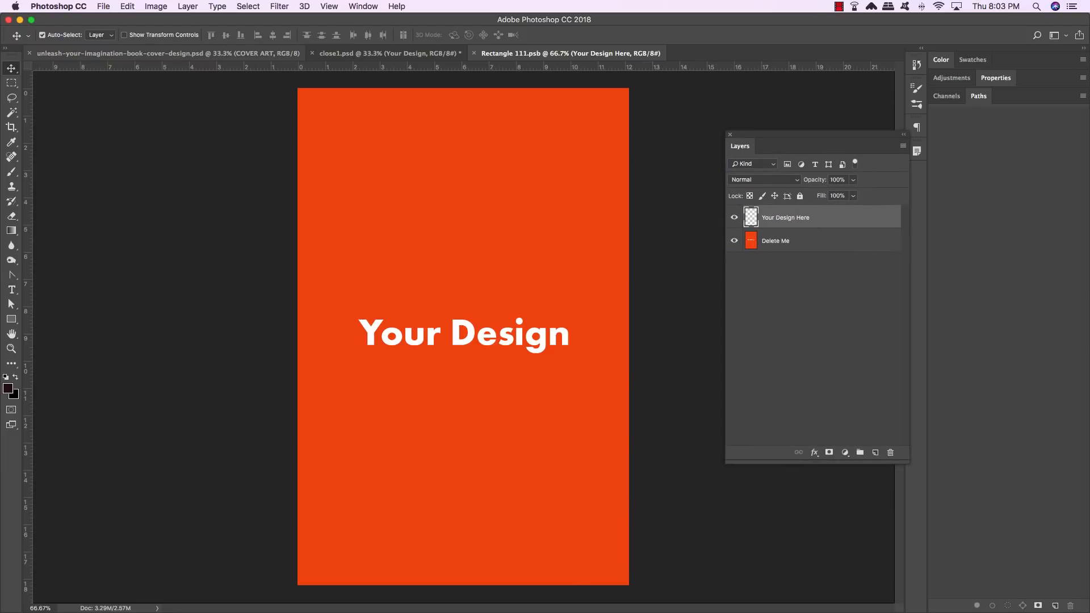
- Switch to unleash-your-imagination-book-cover-design.psd and check its image dimensions
left_click(168, 53)
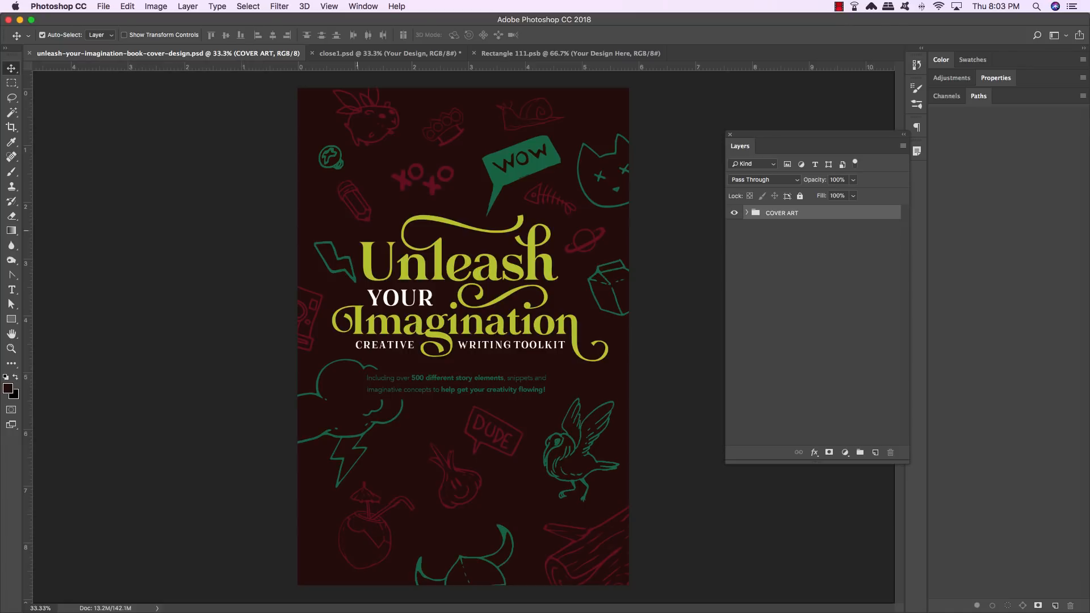
key("super+alt+i")
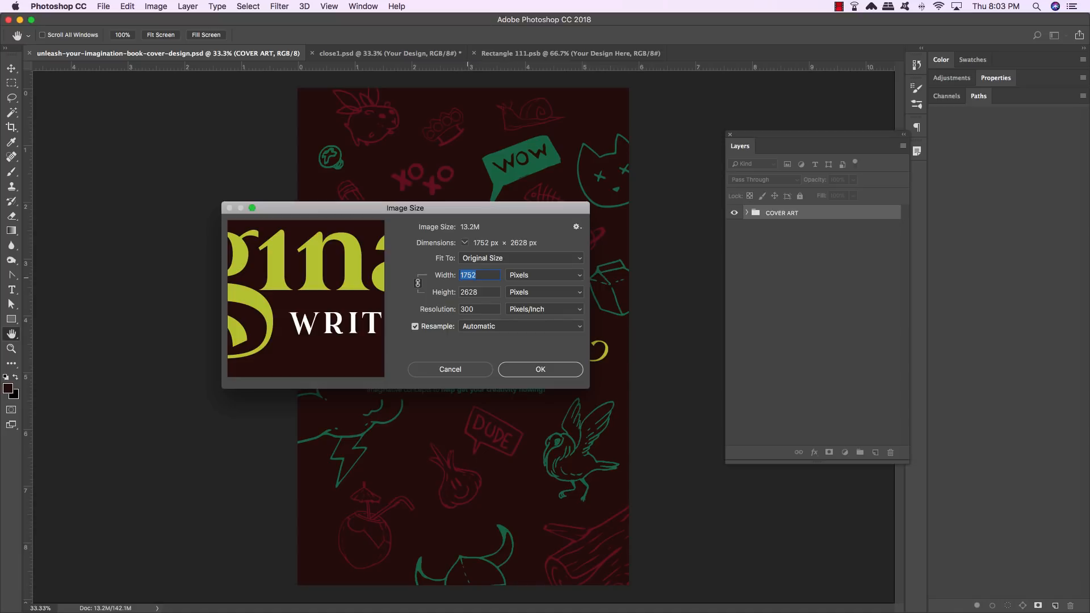
key("Down")
key("Return")
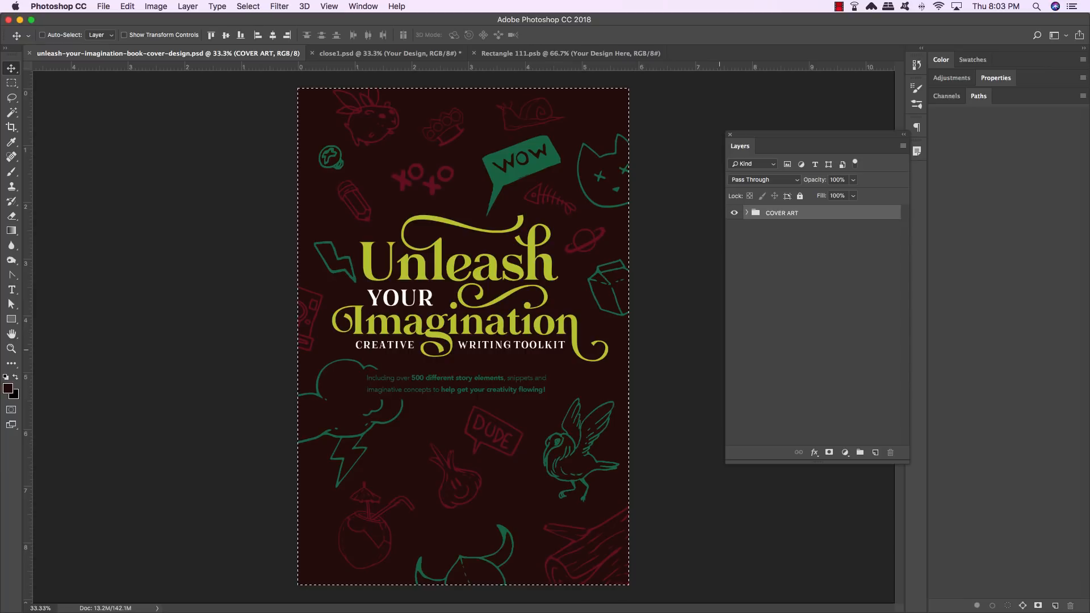
- Mask the COVER ART group to the full canvas bounds and flatten the image
key("super+a")
left_click(829, 453)
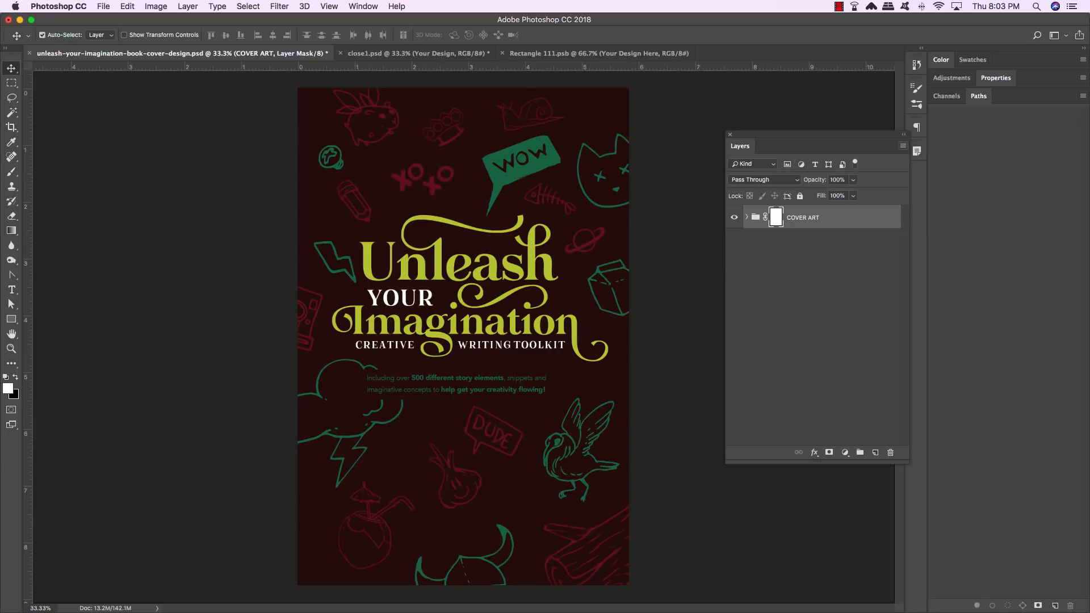
left_click(902, 146)
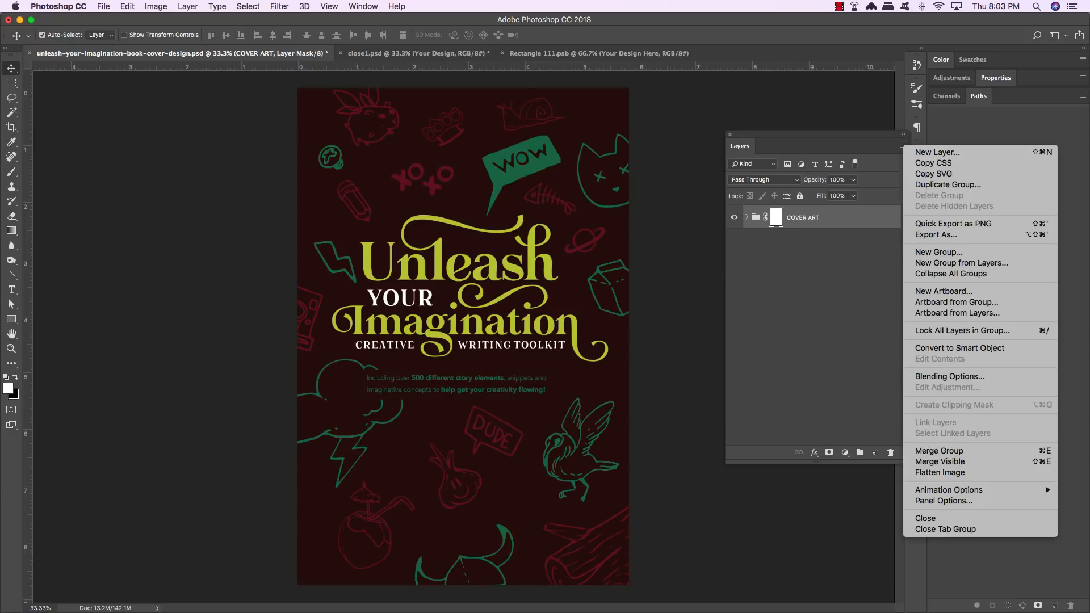
left_click(940, 473)
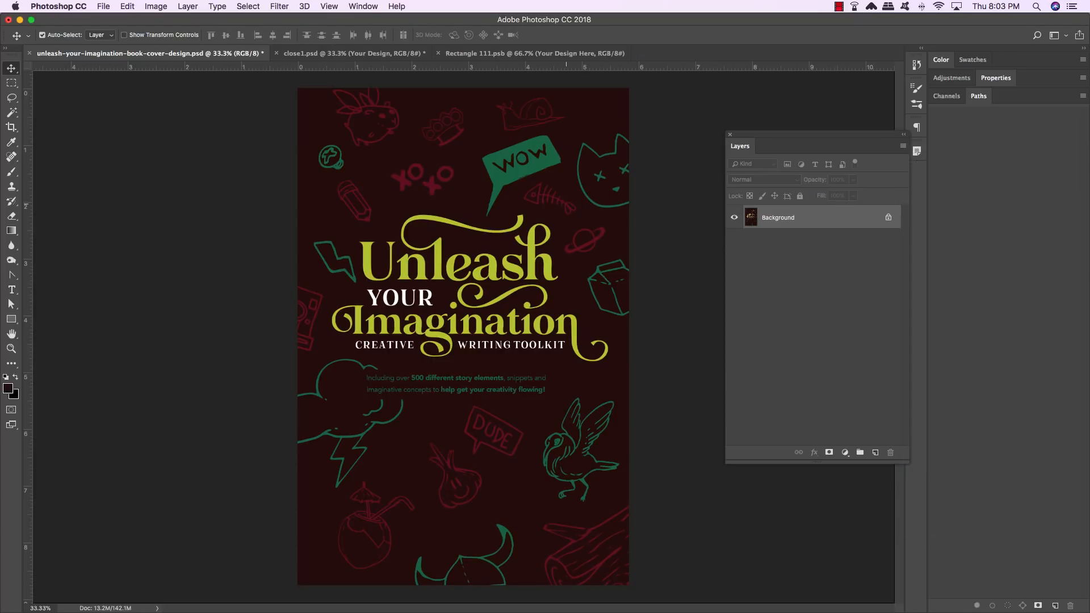
- Resize the flattened cover image to 50 percent of its width and height
key("super+alt+i")
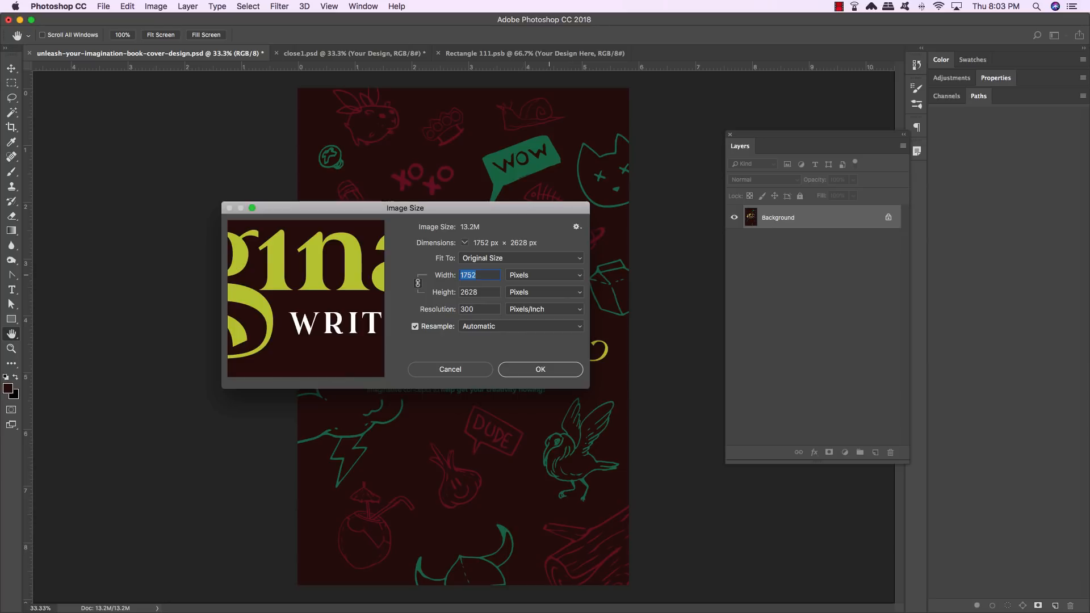
left_click(548, 276)
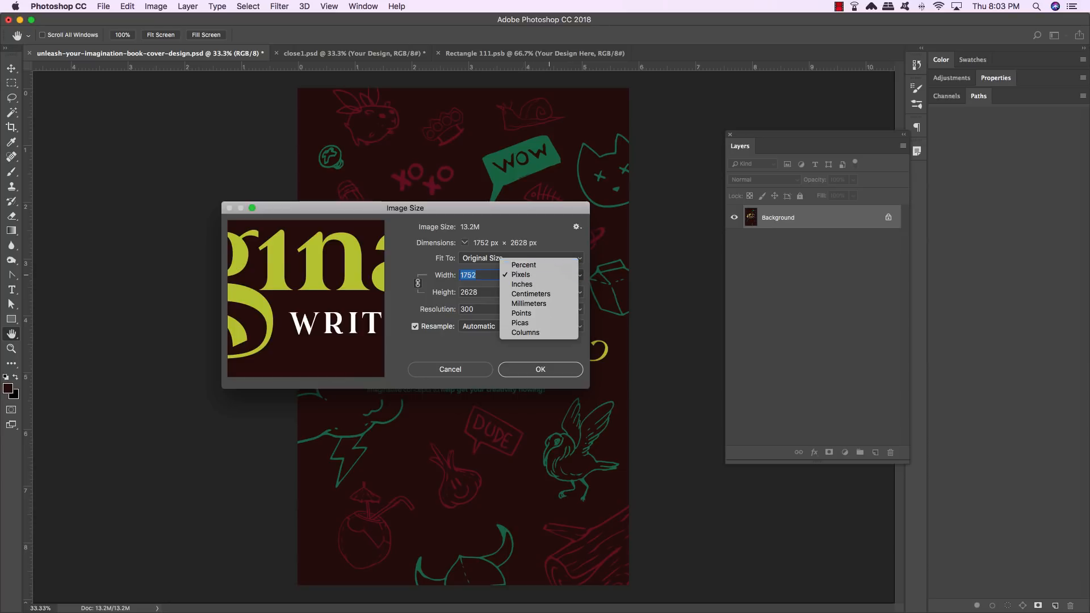
left_click(546, 265)
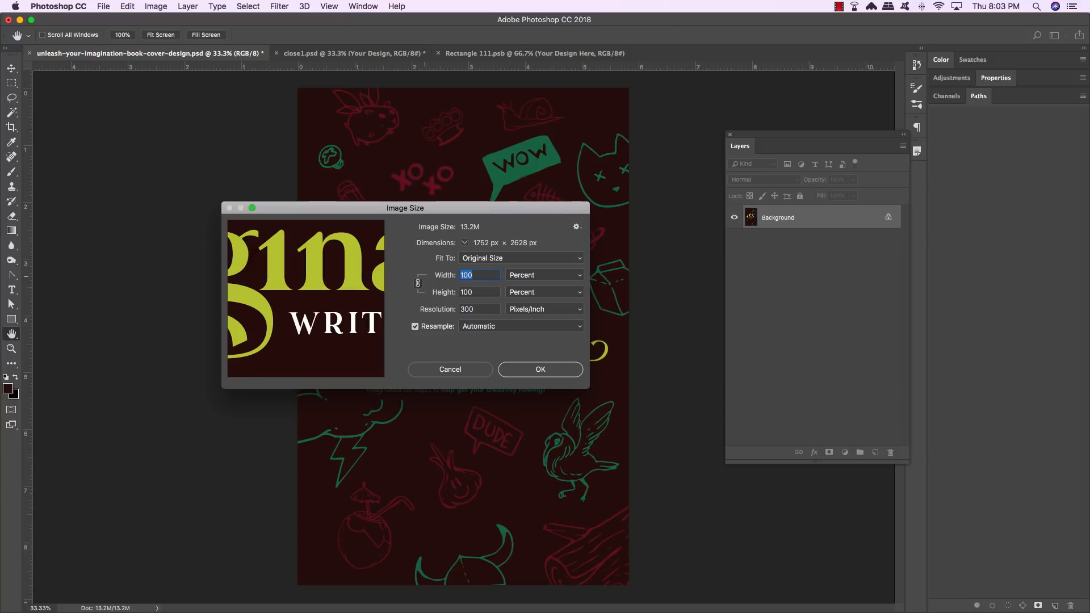
type("50")
key("Return")
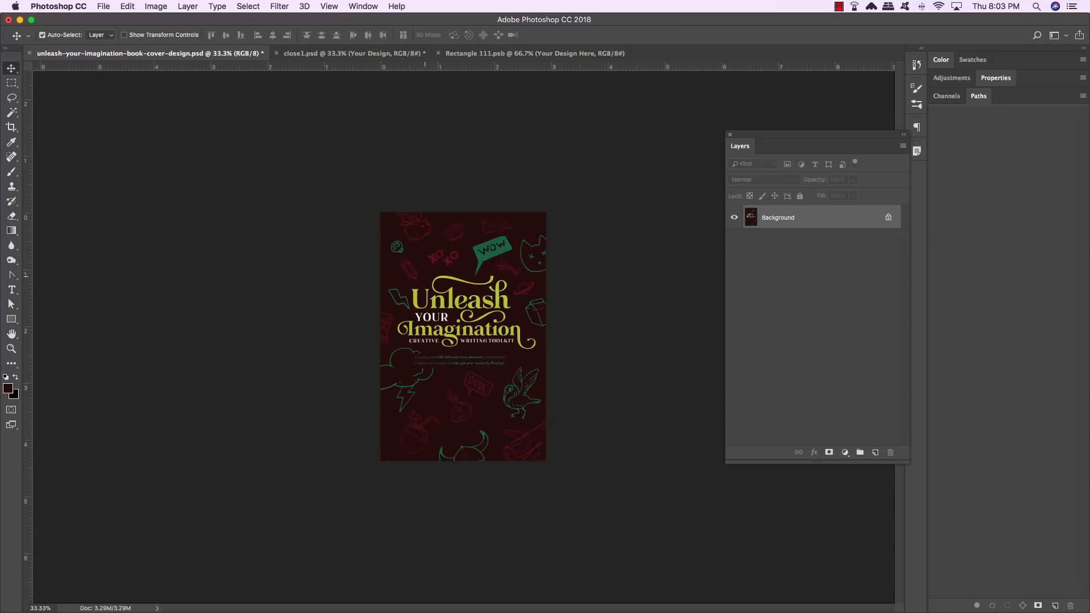
- Float the cover document in its own window and place its flattened artwork in Rectangle 111.psb, filling the canvas
left_click_drag(111, 53, 217, 162)
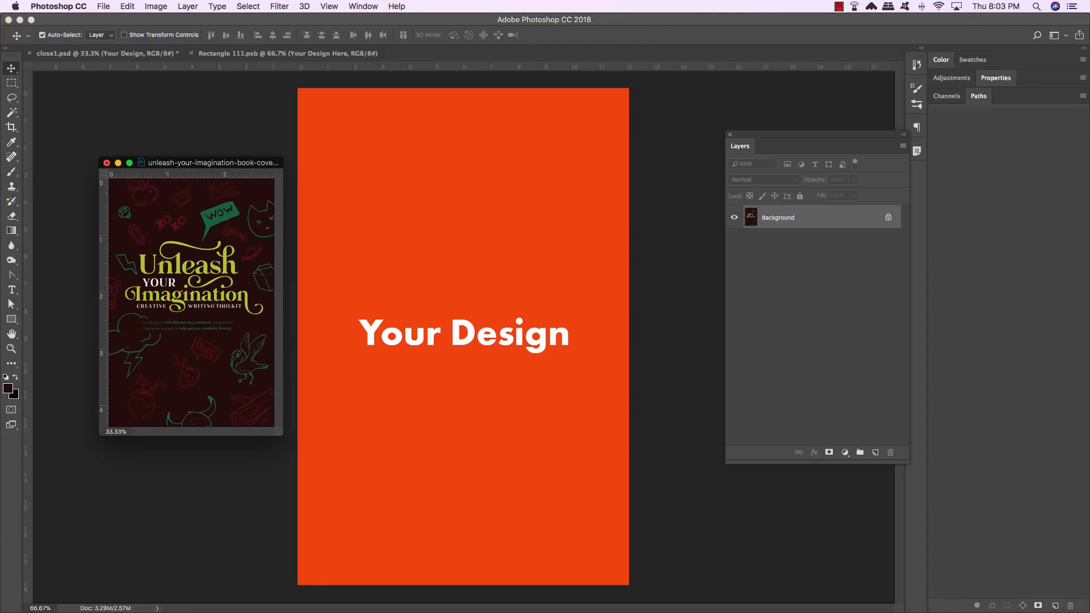
left_click_drag(778, 218, 404, 227)
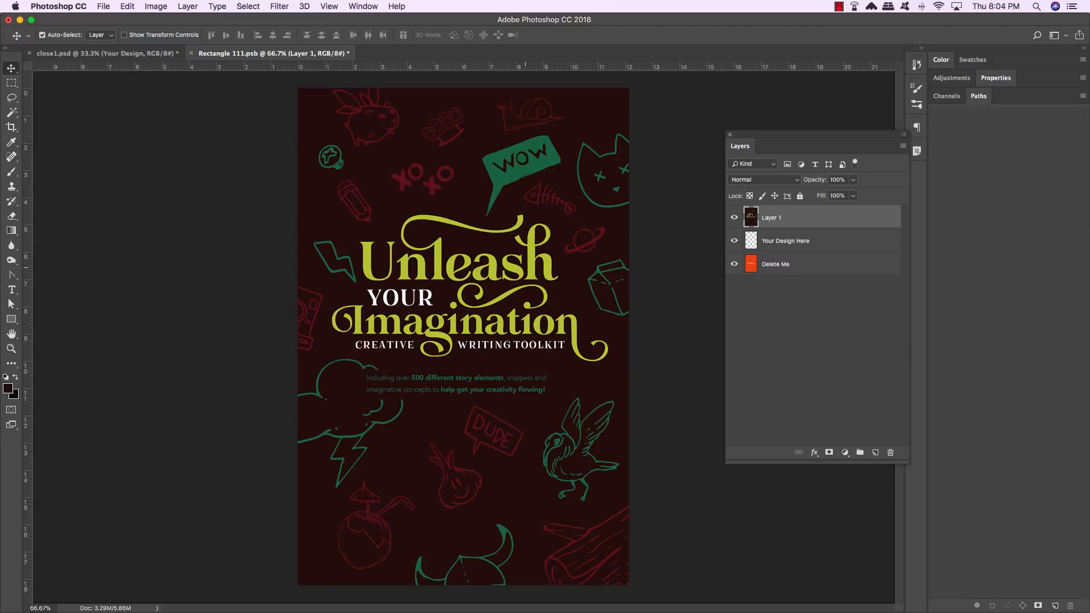
- Nudge the placed cover artwork in each direction to check its fit, returning it to its original position
key("shift+Up")
key("shift+Down")
key("shift+Right")
key("shift+Left")
key("shift+Left")
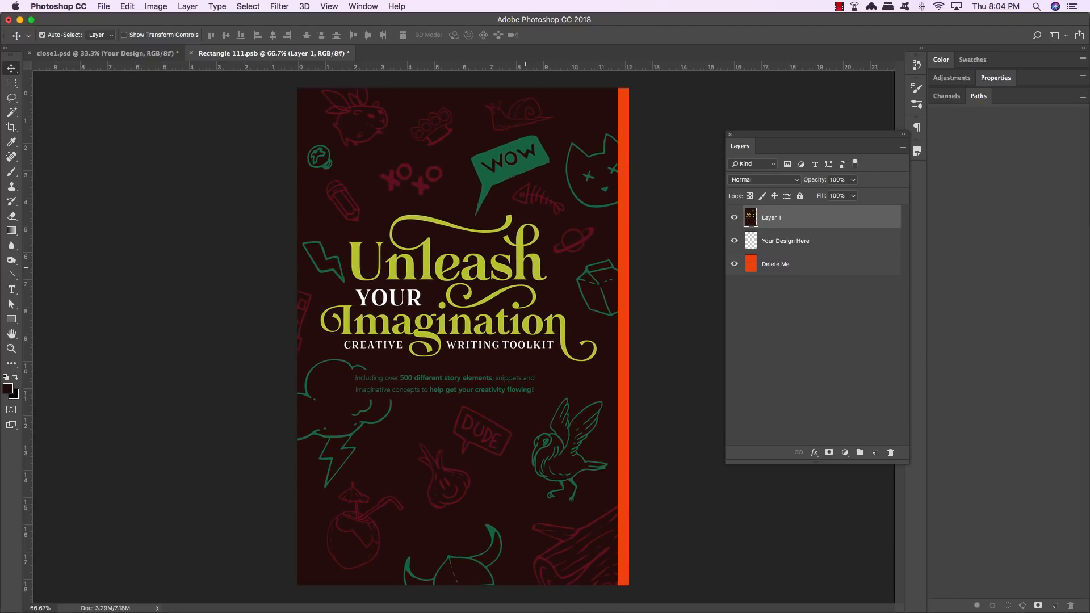
key("shift+Right")
key("shift+Down")
key("shift+Up")
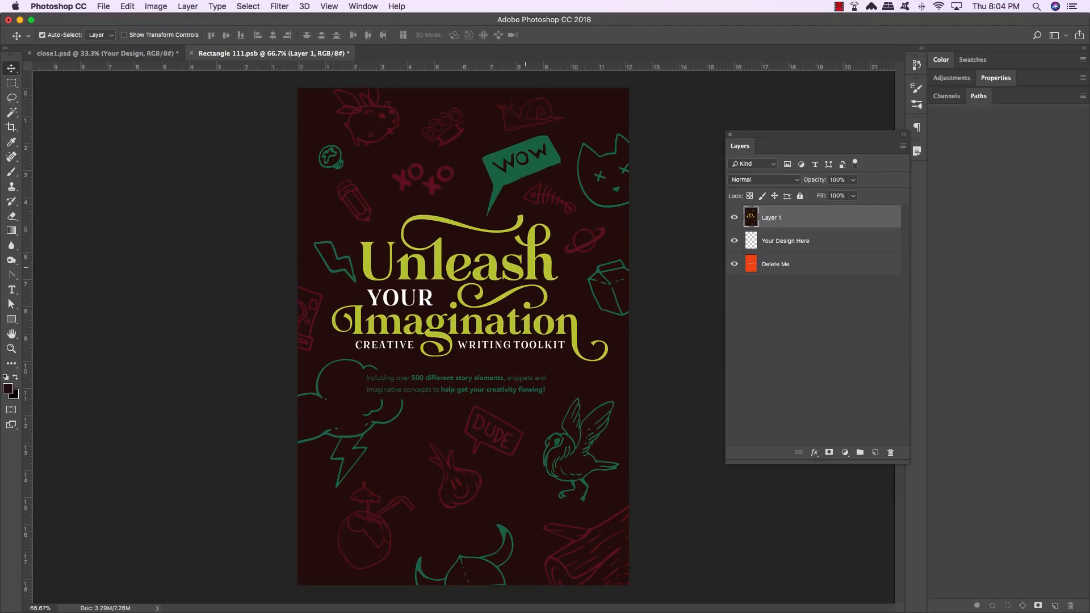
- Undo the resizing and flattening of the unleash-your-imagination cover document to restore its COVER ART group, and save and close it
key("super+grave")
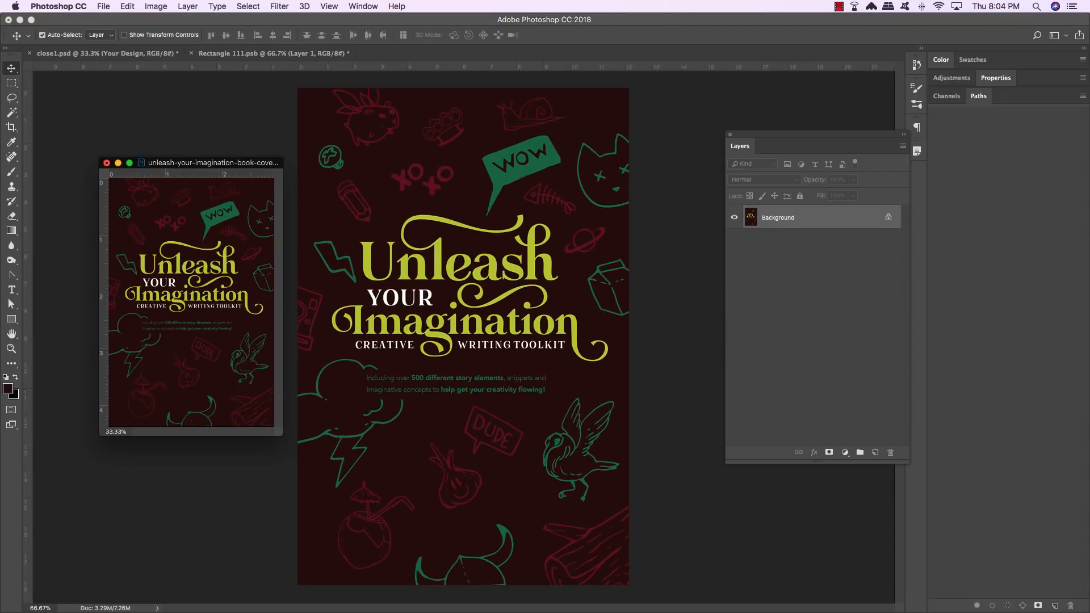
left_click_drag(185, 163, 425, 132)
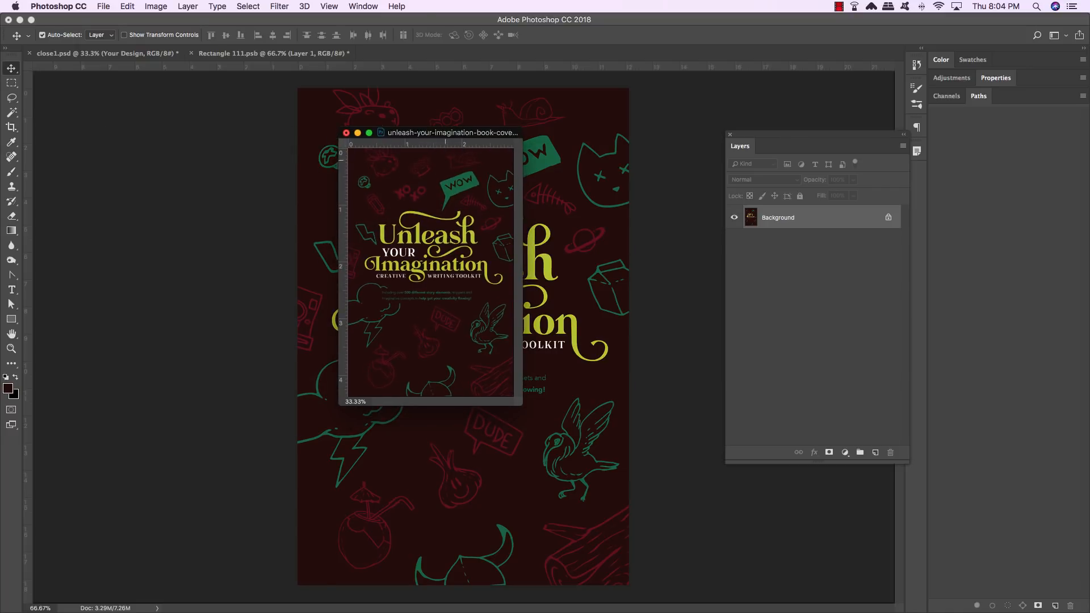
key("super")
key("alt+super+z")
key("alt+super+z")
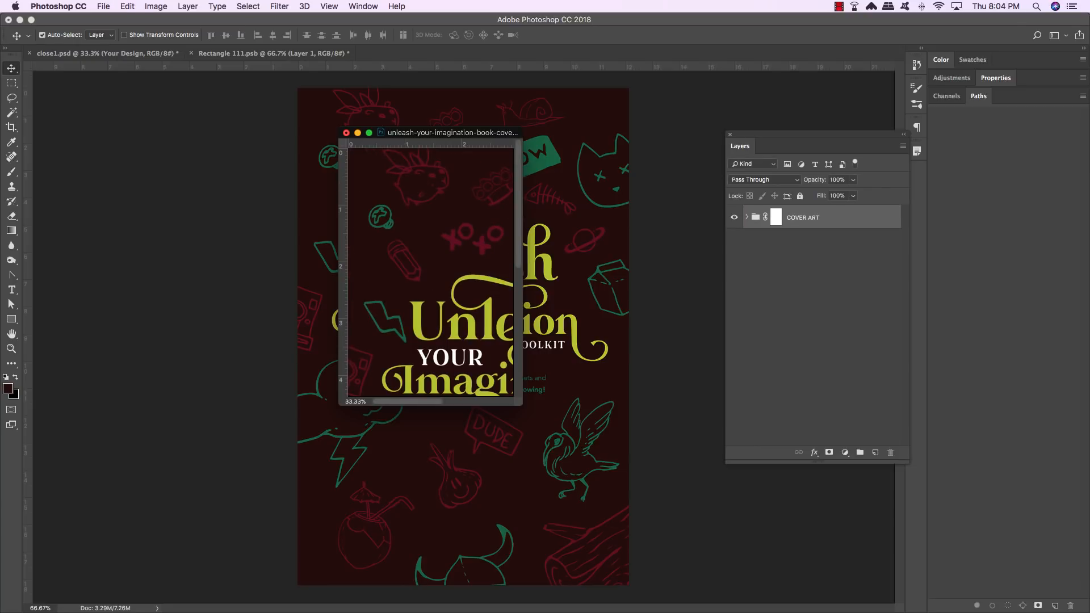
key("super+0")
key("super+s")
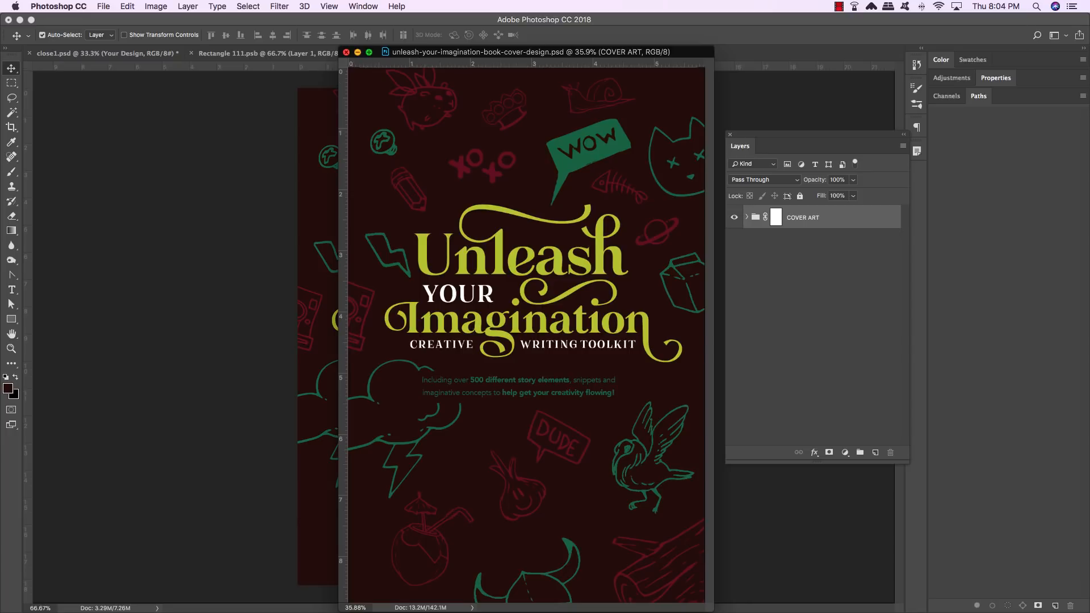
left_click(345, 51)
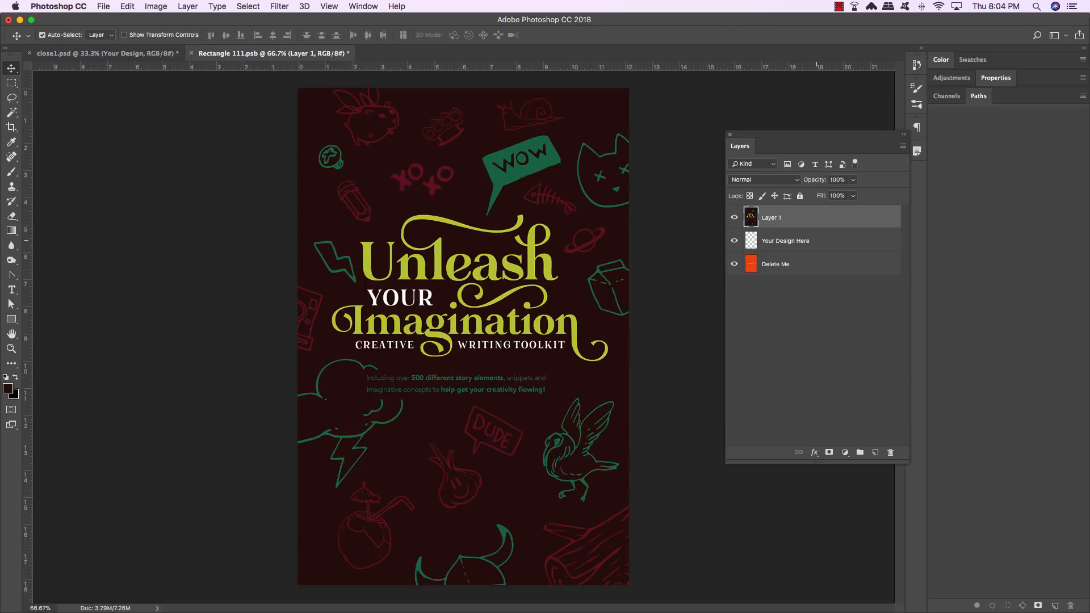
- Delete the Your Design Here and Delete Me layers from Rectangle 111.psb, and save and close the smart object
left_click(843, 247)
left_click(854, 264, "shift")
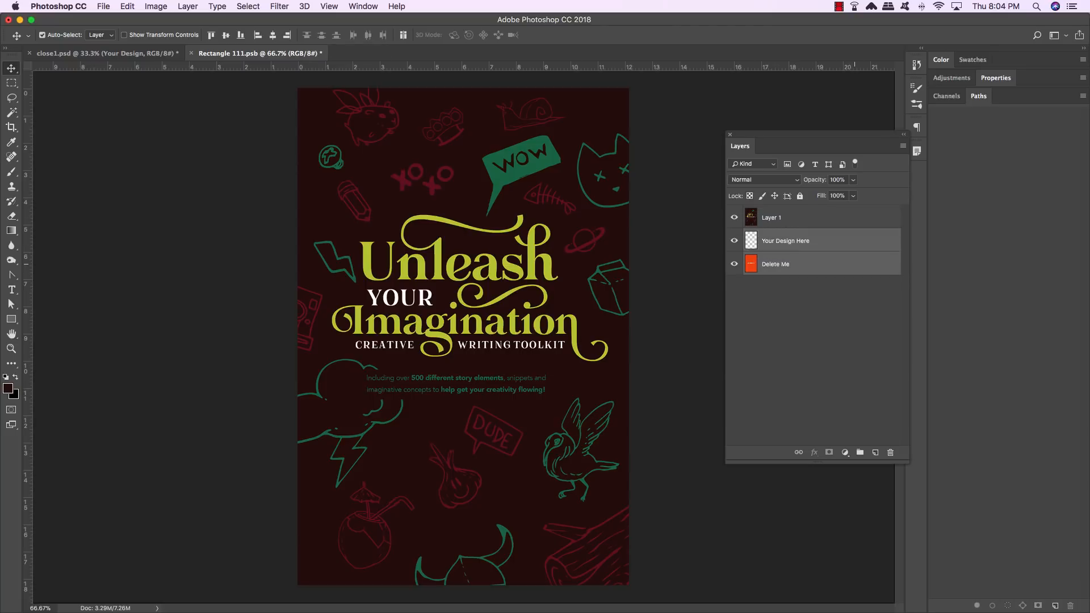
key("Delete")
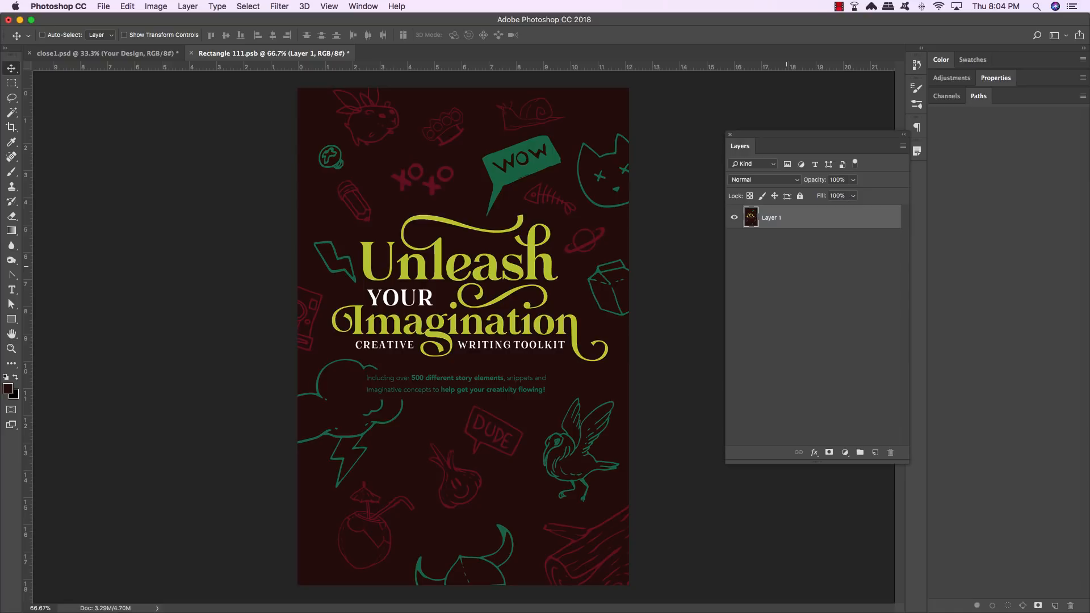
key("super+s")
key("super+w")
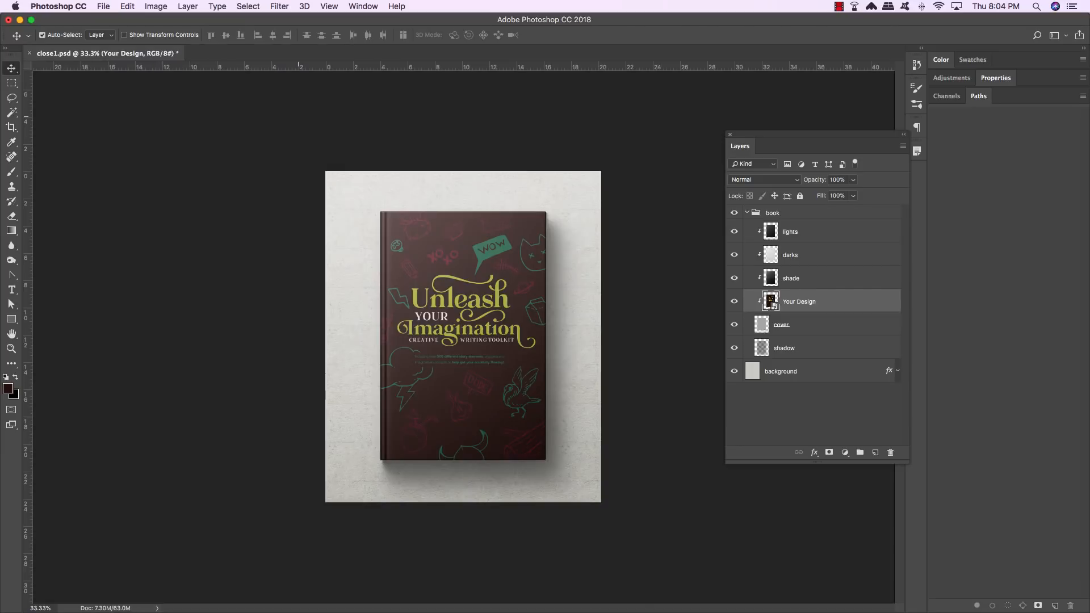
- Duplicate the book group, merge the copy into a single layer, and set its opacity to 50%
key("super+plus")
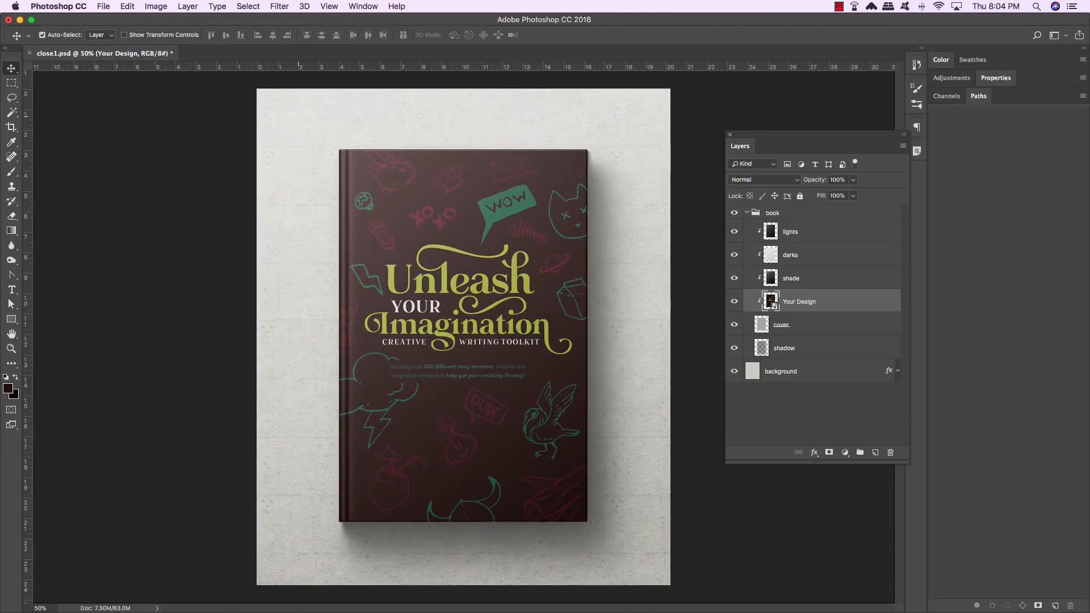
left_click(746, 212)
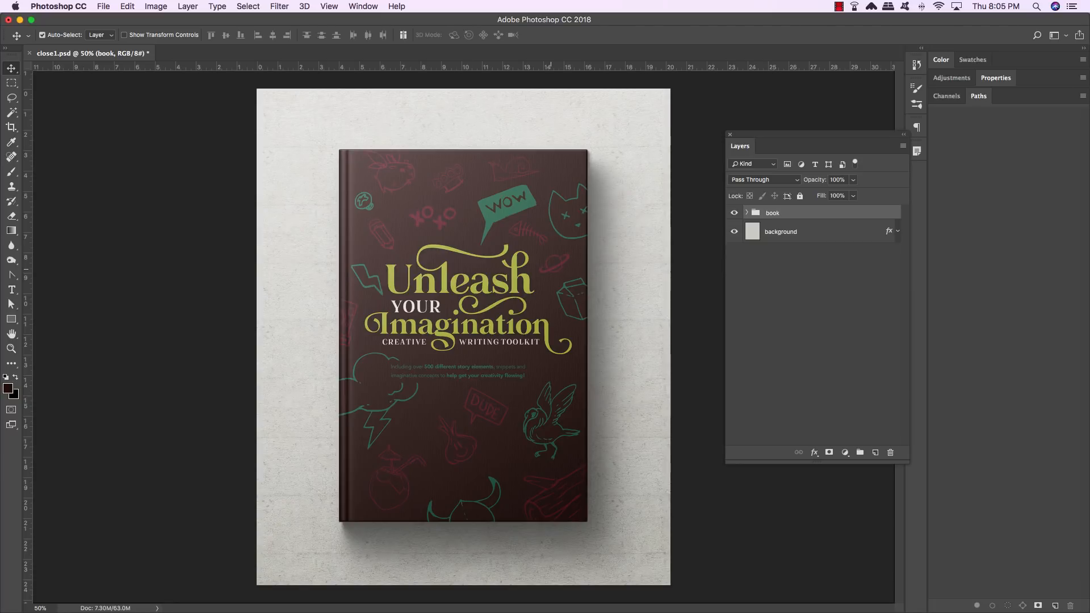
key("super+j")
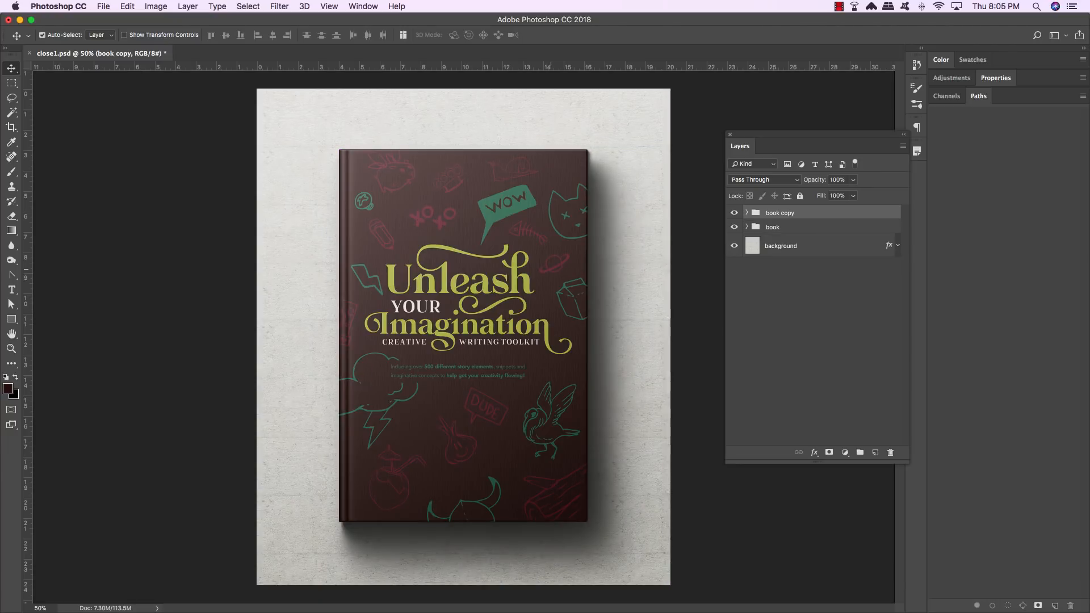
key("super+e")
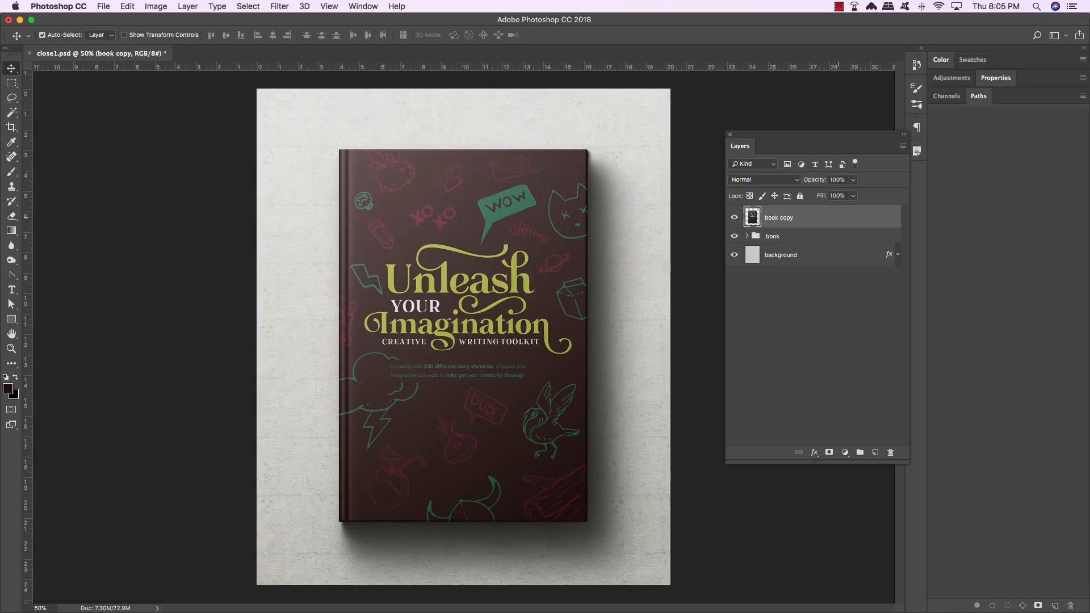
key("5")
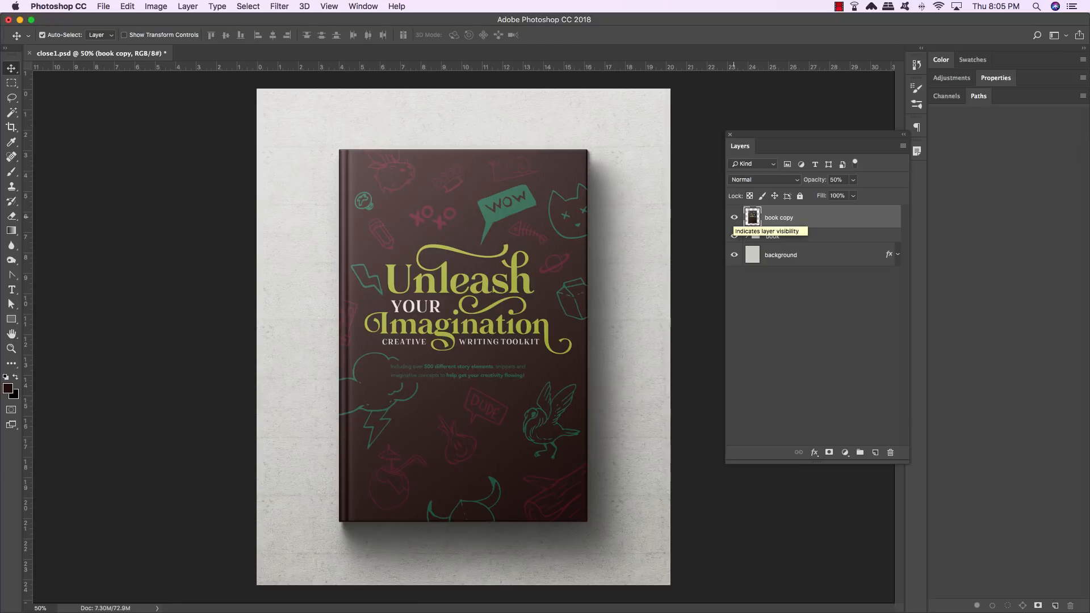
- Compare the mockup with the book copy layer shown and hidden several times
left_click(734, 217)
left_click(734, 217)
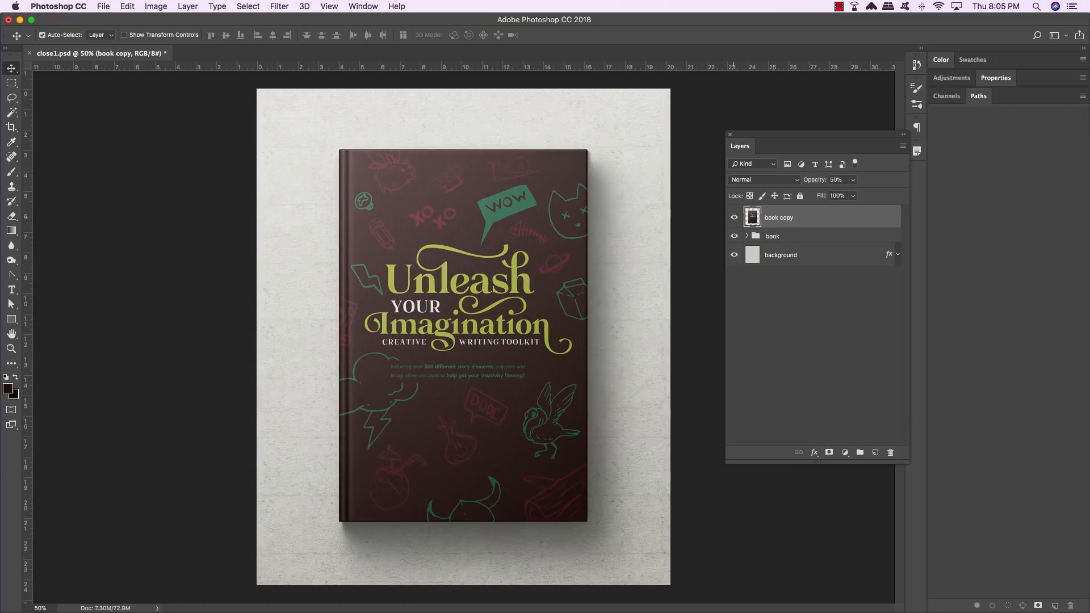
left_click(734, 217)
left_click(734, 218)
left_click(734, 217)
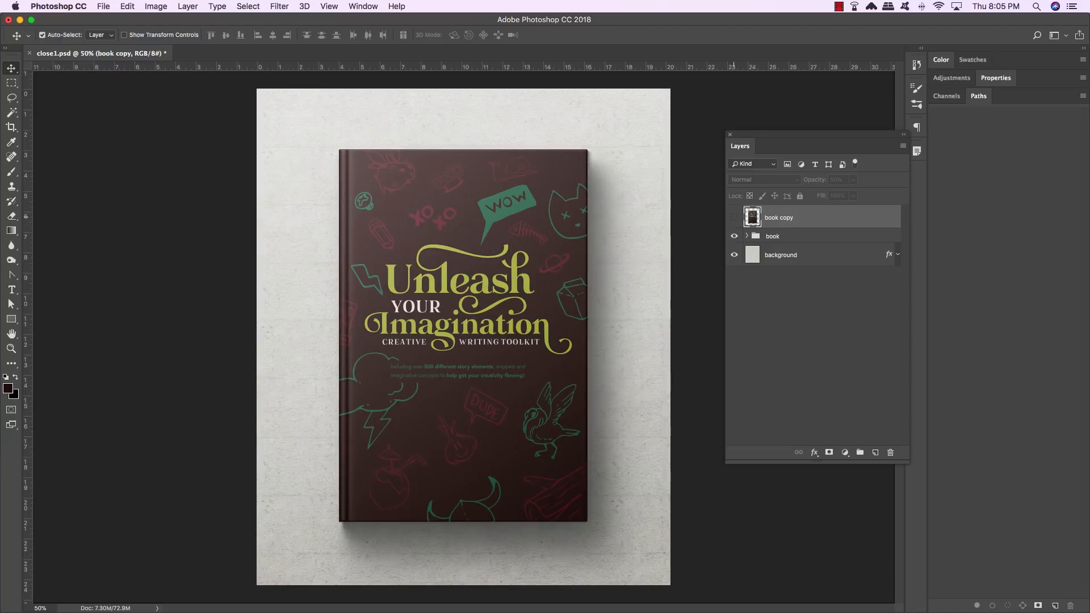
left_click(734, 218)
left_click(734, 217)
left_click(734, 217)
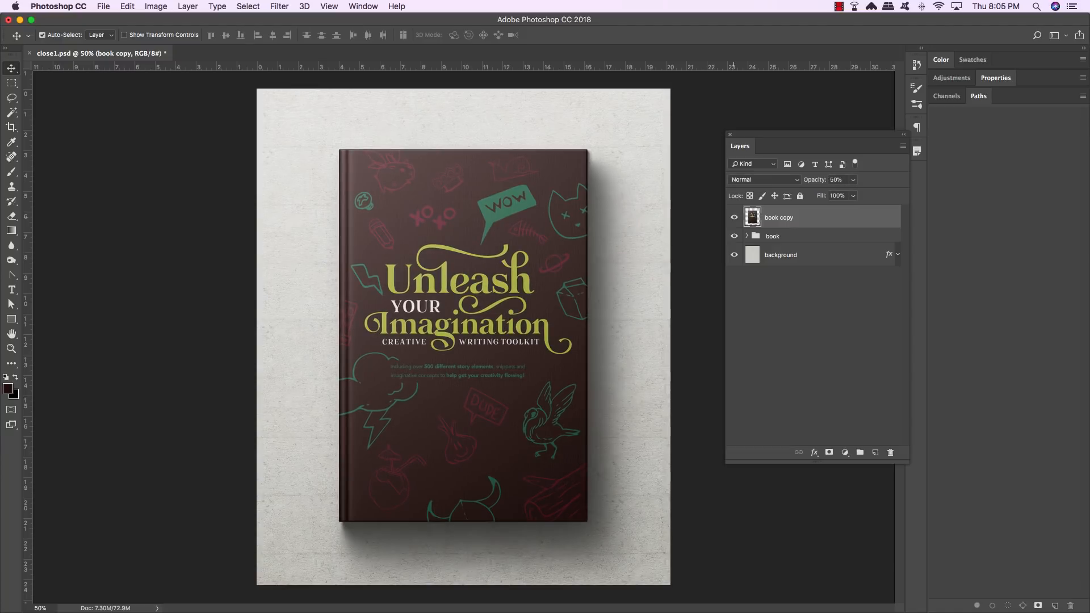
left_click(734, 218)
left_click(734, 218)
left_click(735, 218)
left_click(734, 218)
- Add a Hue/Saturation adjustment layer masked to the book copy's outline and set its saturation to +25
key("super")
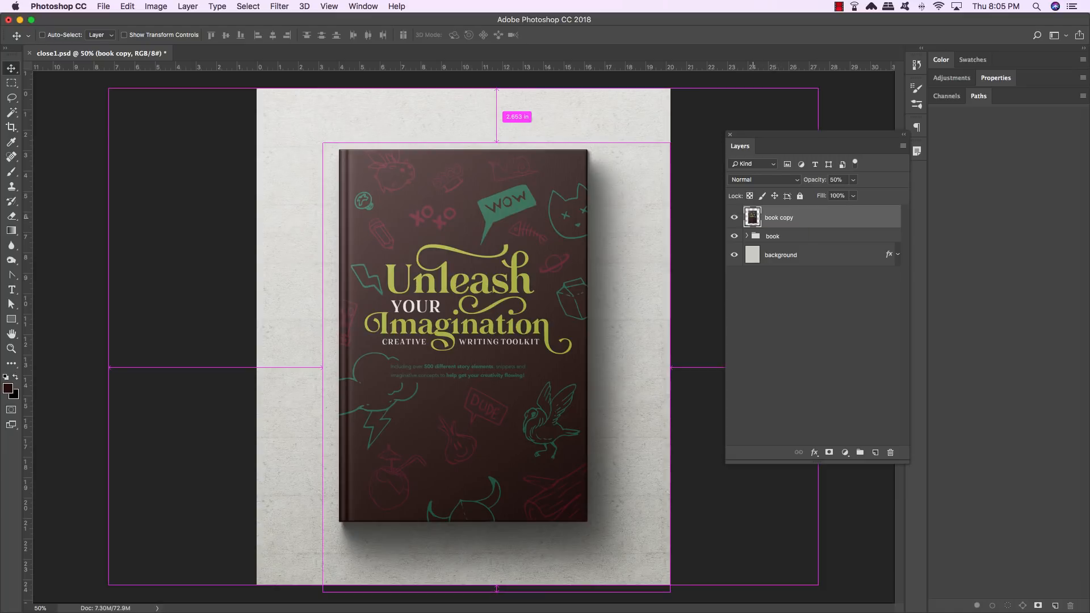
left_click(753, 217, "super")
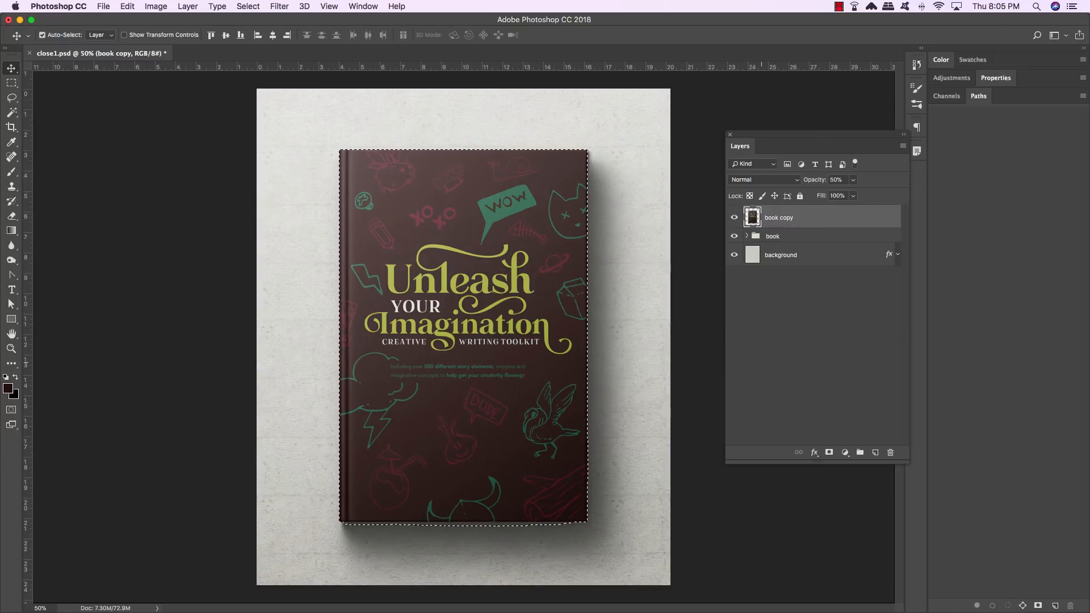
left_click(844, 452)
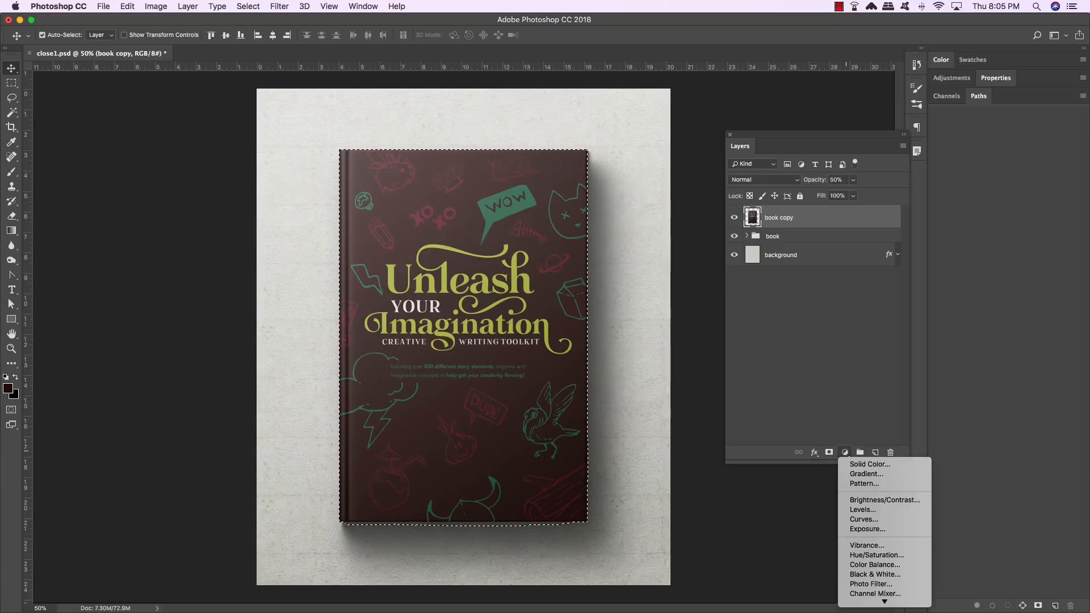
left_click(877, 555)
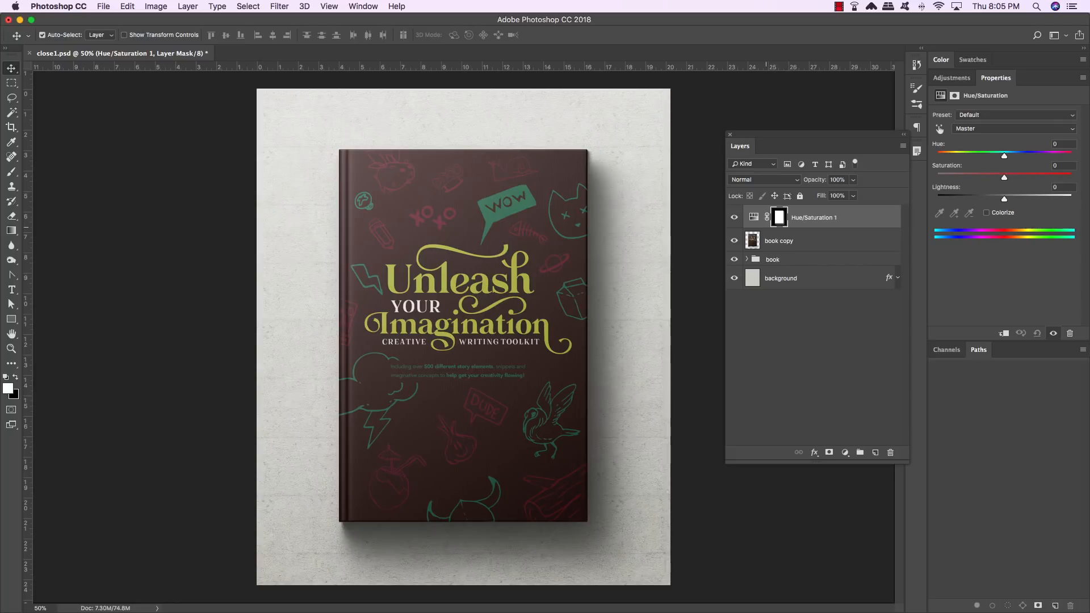
key("super")
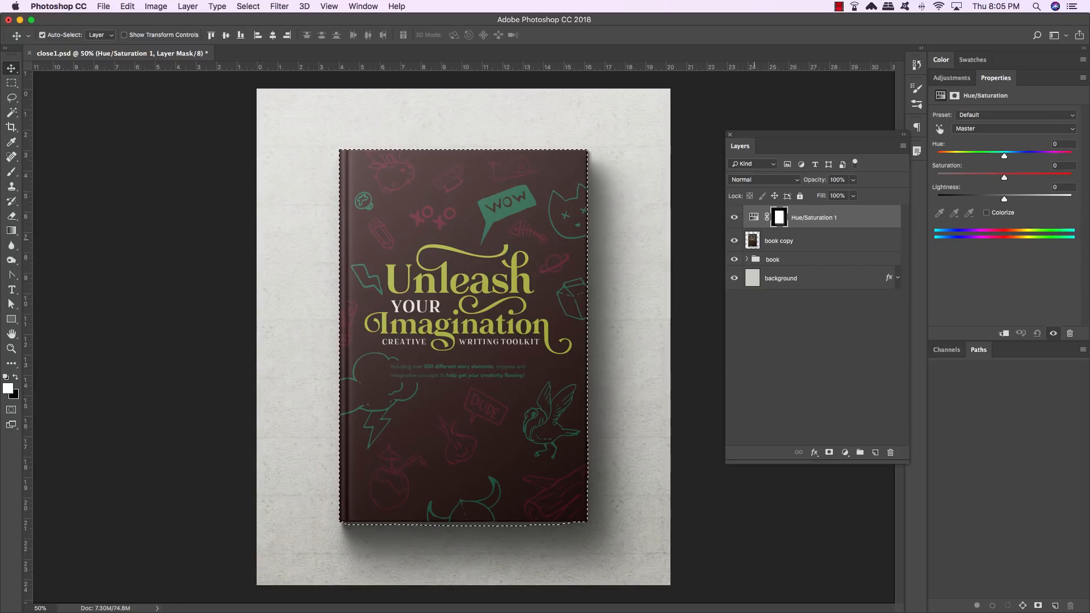
key("super+d")
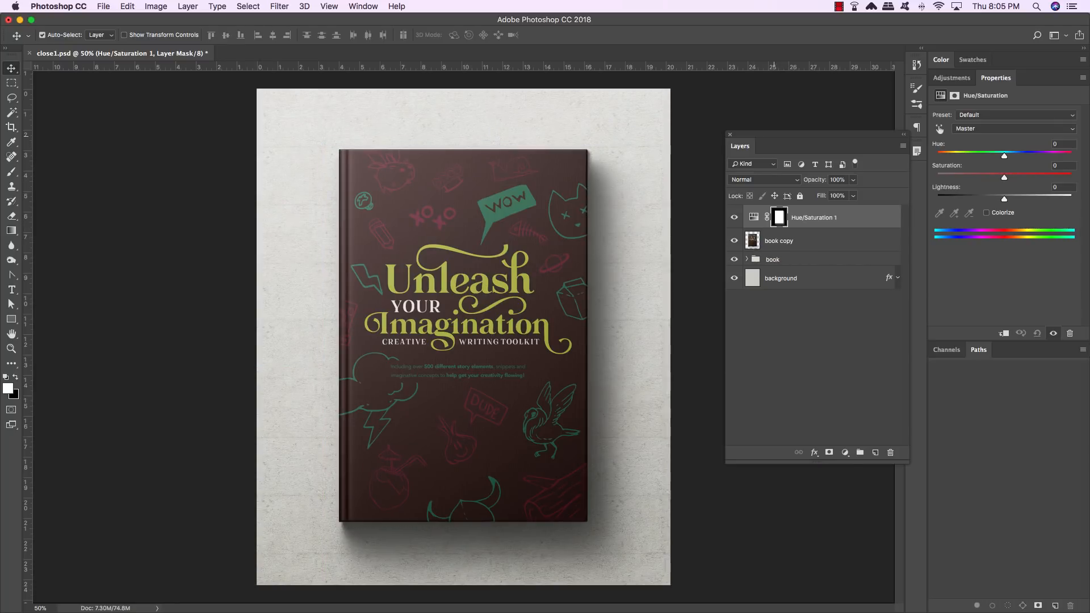
left_click_drag(761, 146, 661, 168)
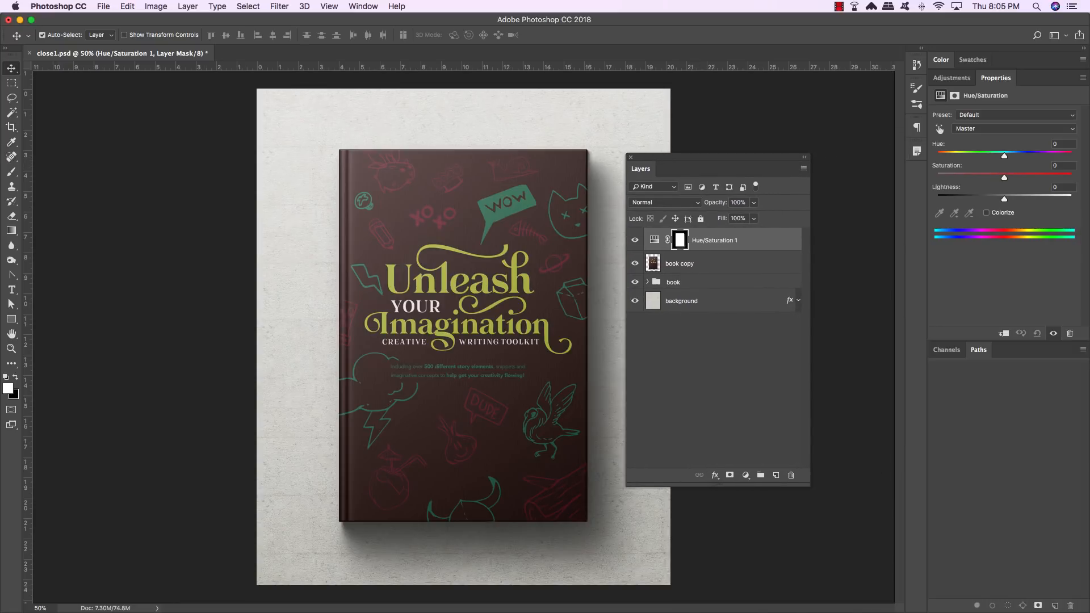
left_click_drag(1004, 177, 1021, 178)
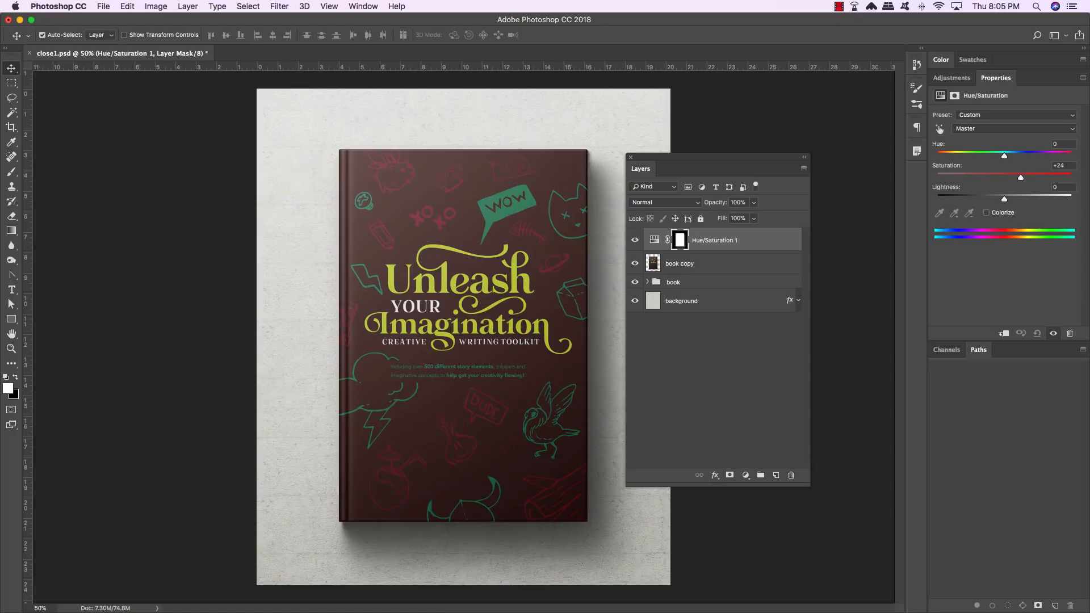
- Compare the book's colours with the Hue/Saturation adjustment turned off and on
left_click(634, 240)
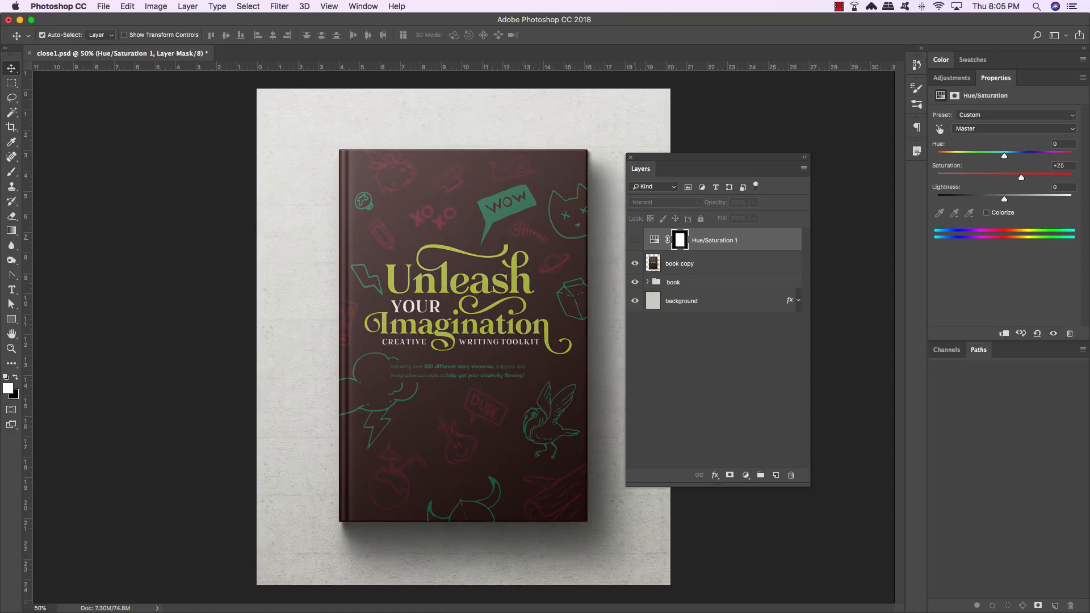
left_click(635, 240)
left_click(635, 239)
left_click(634, 239)
left_click(635, 239)
left_click(634, 240)
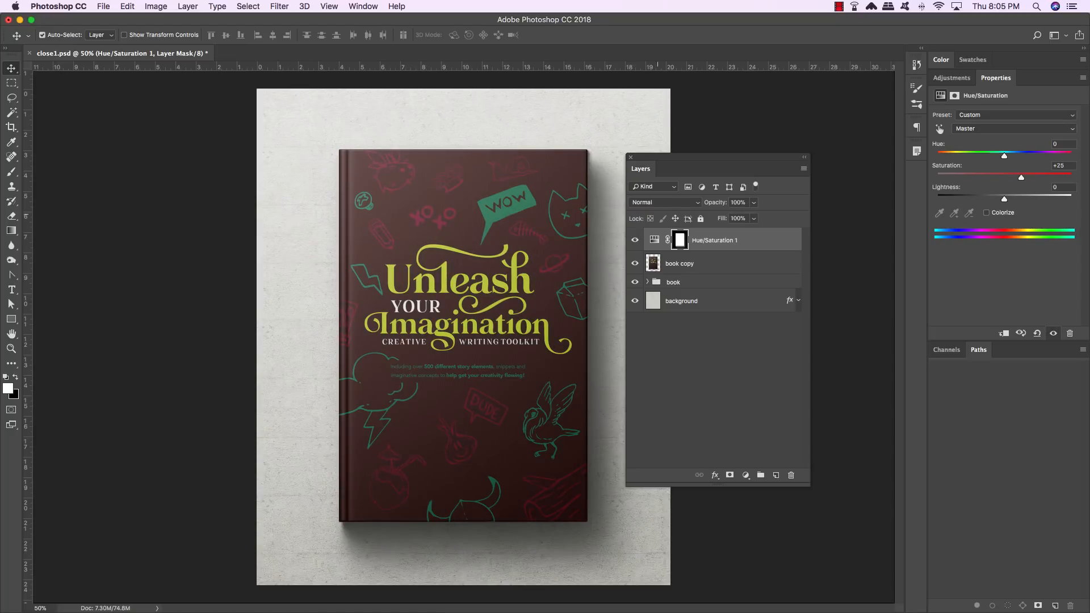
- Load the book copy's outline as a selection and add a Curves adjustment layer masked to it
left_click_drag(668, 157, 685, 155)
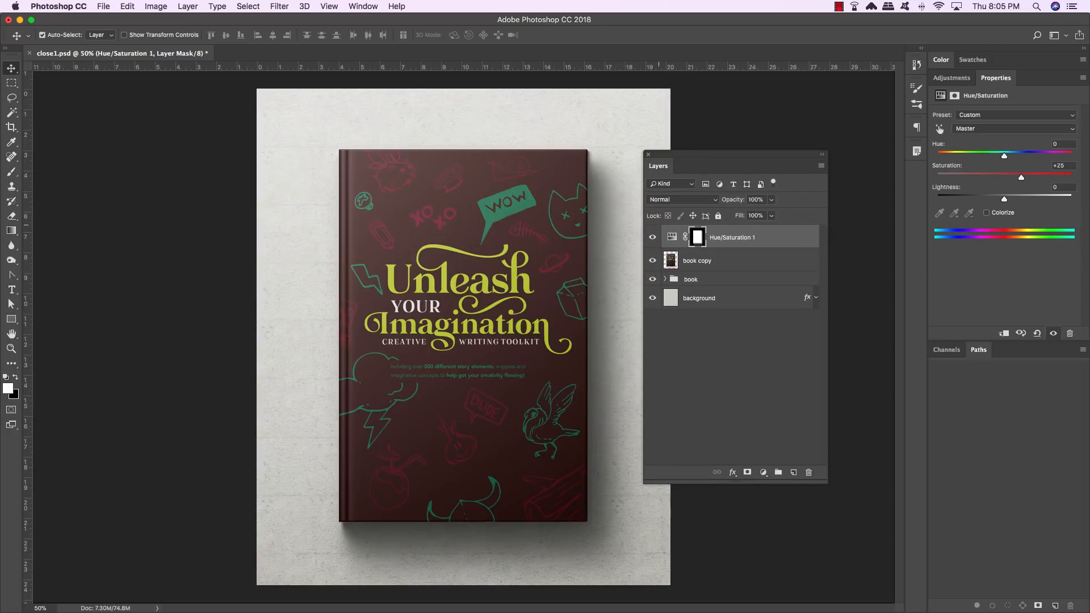
left_click(42, 34)
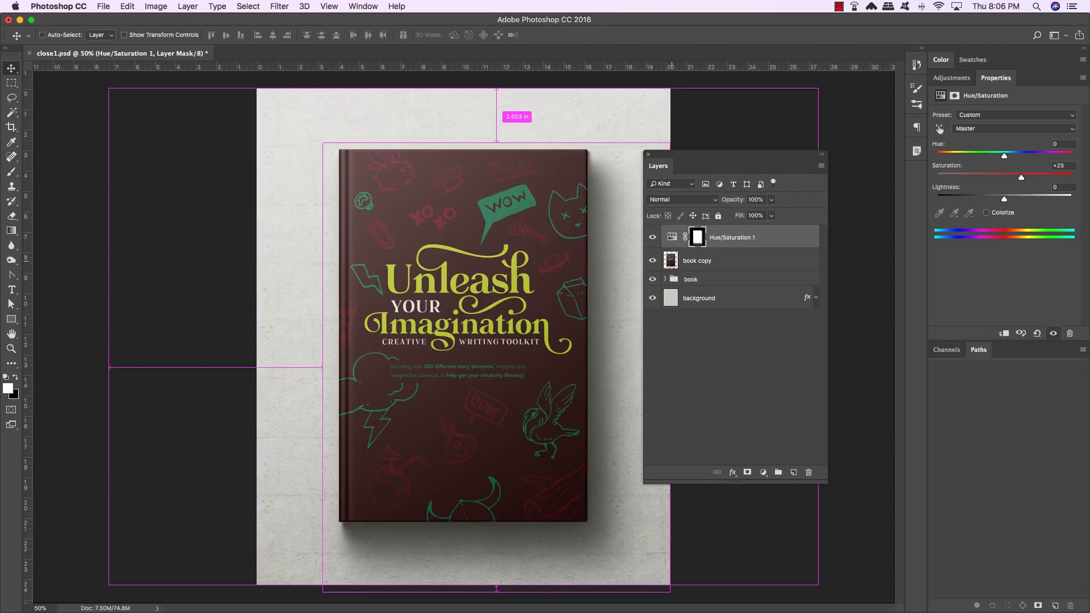
left_click(671, 261, "super")
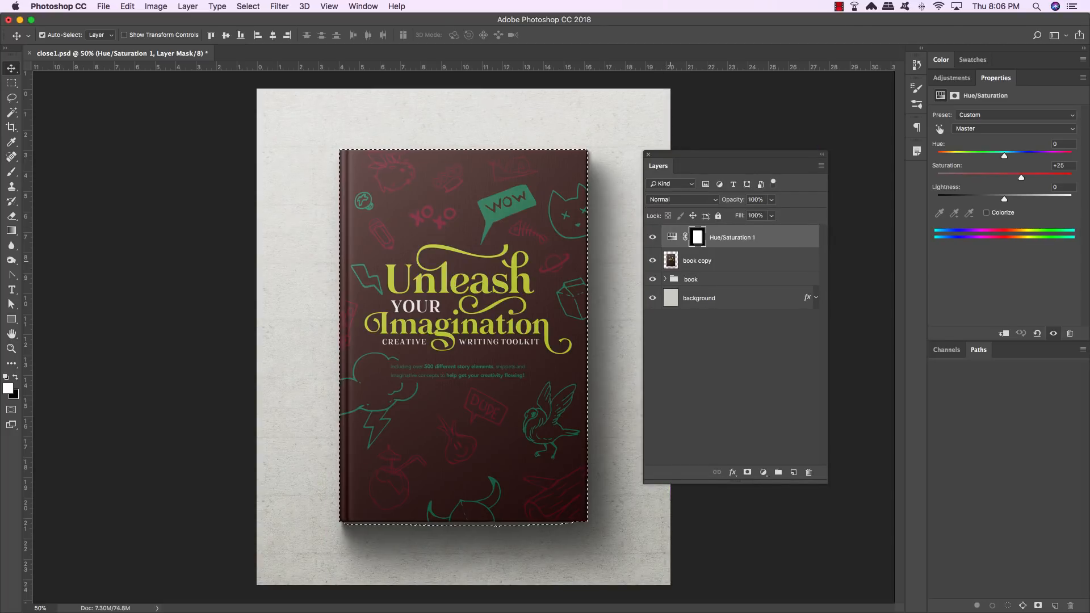
left_click(763, 472)
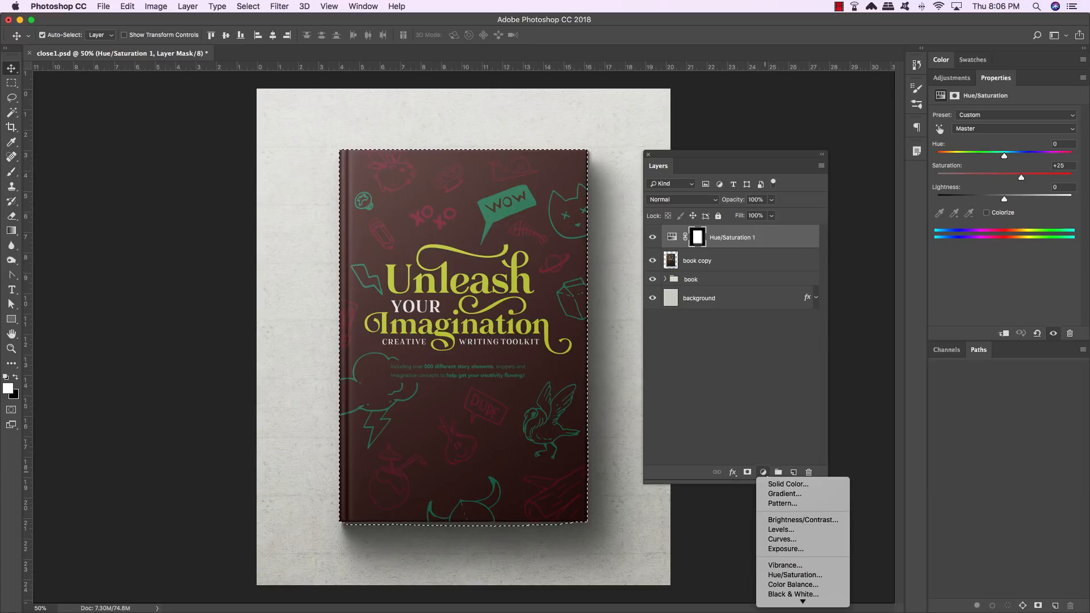
left_click(783, 539)
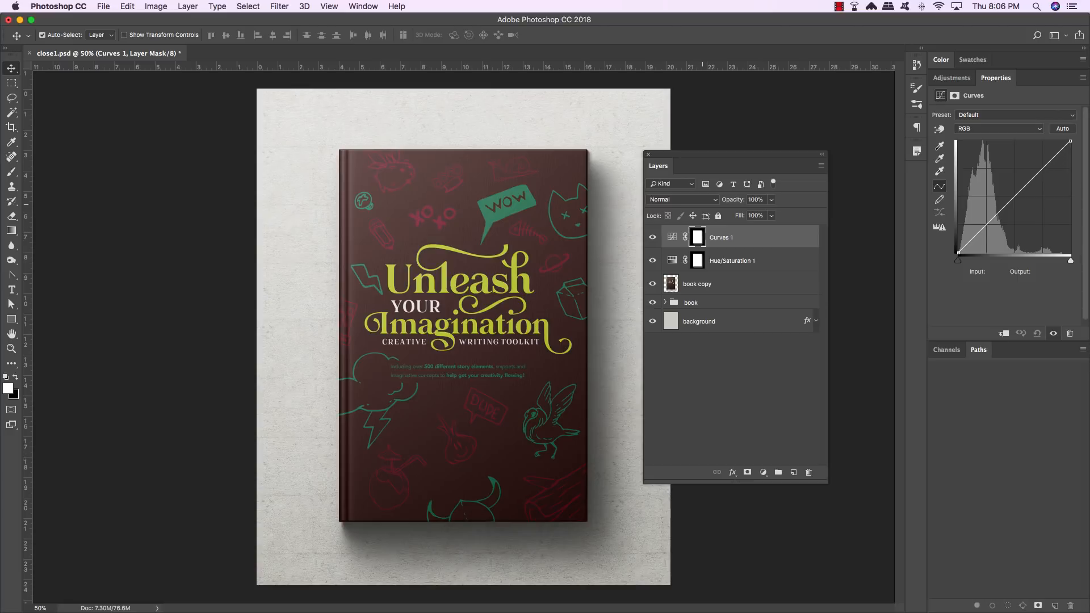
- Shrink and reposition the Layers panel, and float an enlarged Properties panel above it beside the book
left_click_drag(827, 482, 806, 368)
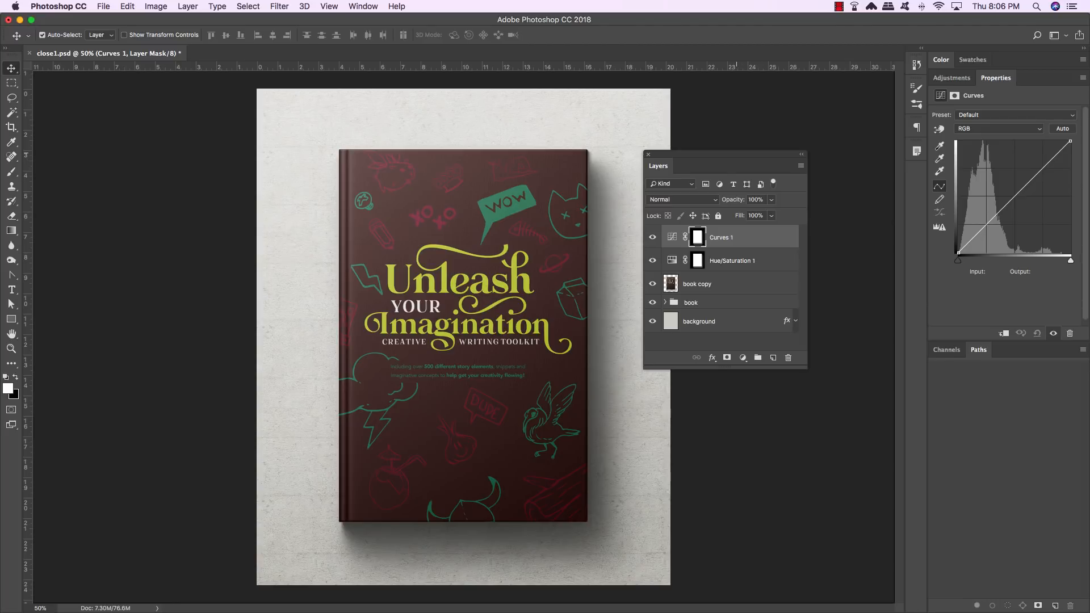
left_click_drag(710, 154, 719, 322)
left_click_drag(996, 77, 673, 106)
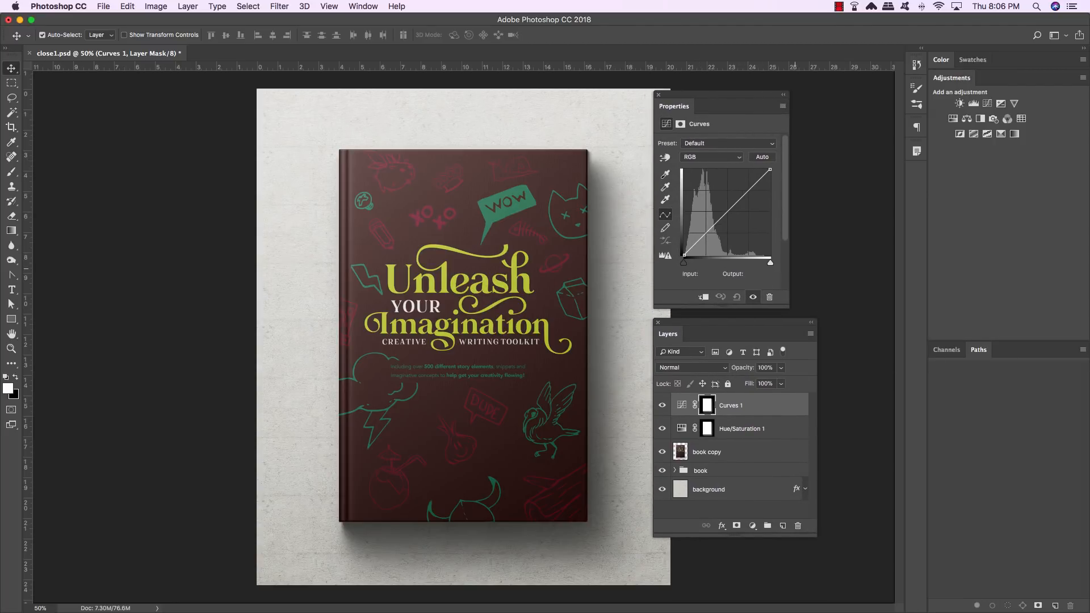
left_click_drag(789, 307, 815, 316)
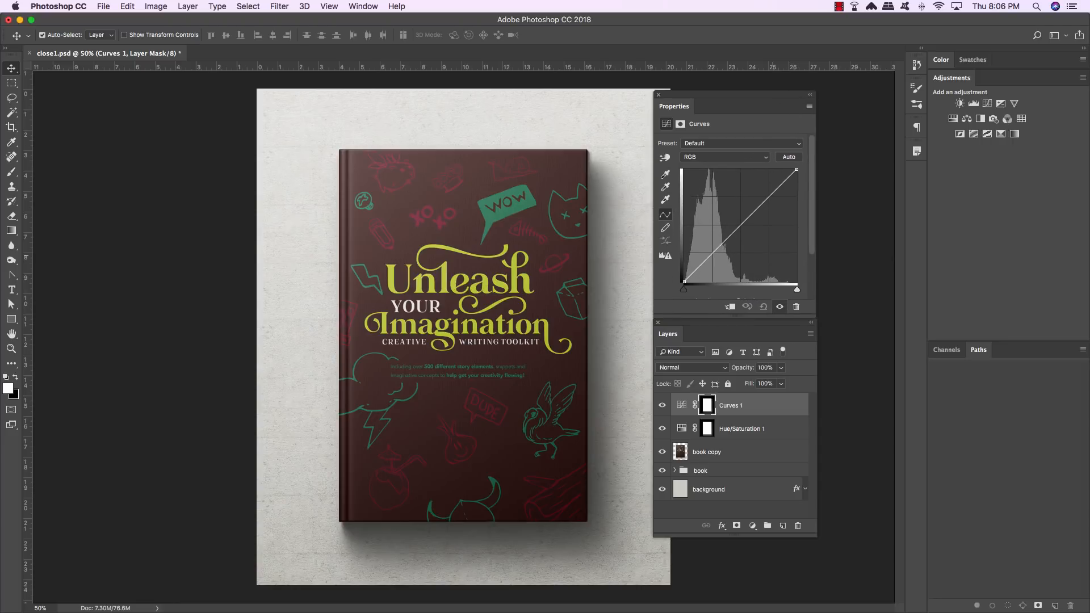
- Give the Curves adjustment a point with input 139 and output 148, and close the Properties panel and move the Layers panel off the artwork
scroll(738, 215, "down", 3)
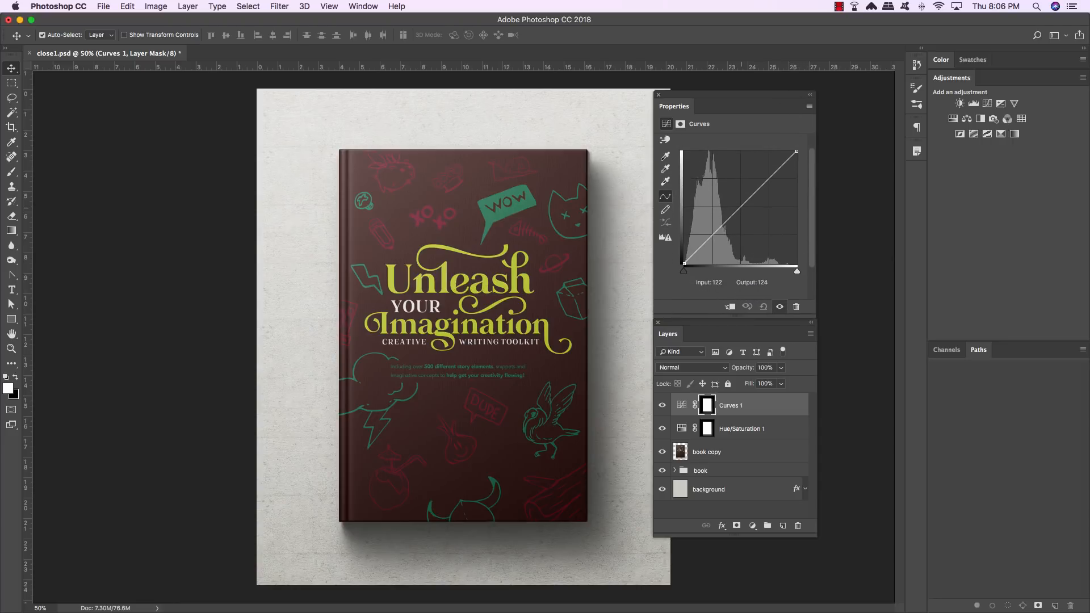
left_click(742, 207)
left_click_drag(742, 207, 745, 211)
double_click(727, 283)
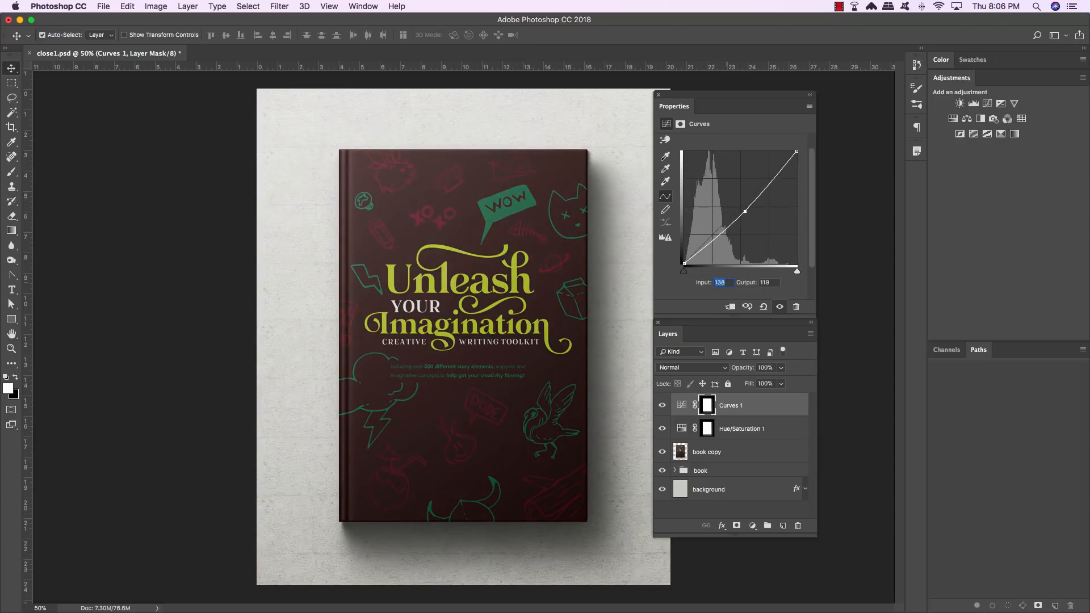
type("139")
key("Tab")
type("148")
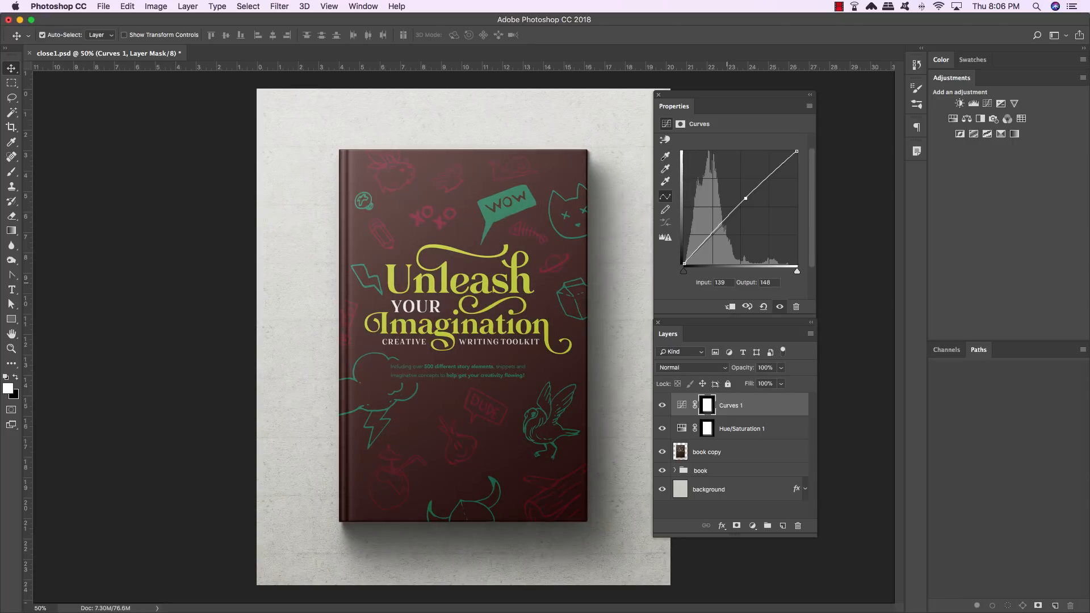
left_click(659, 95)
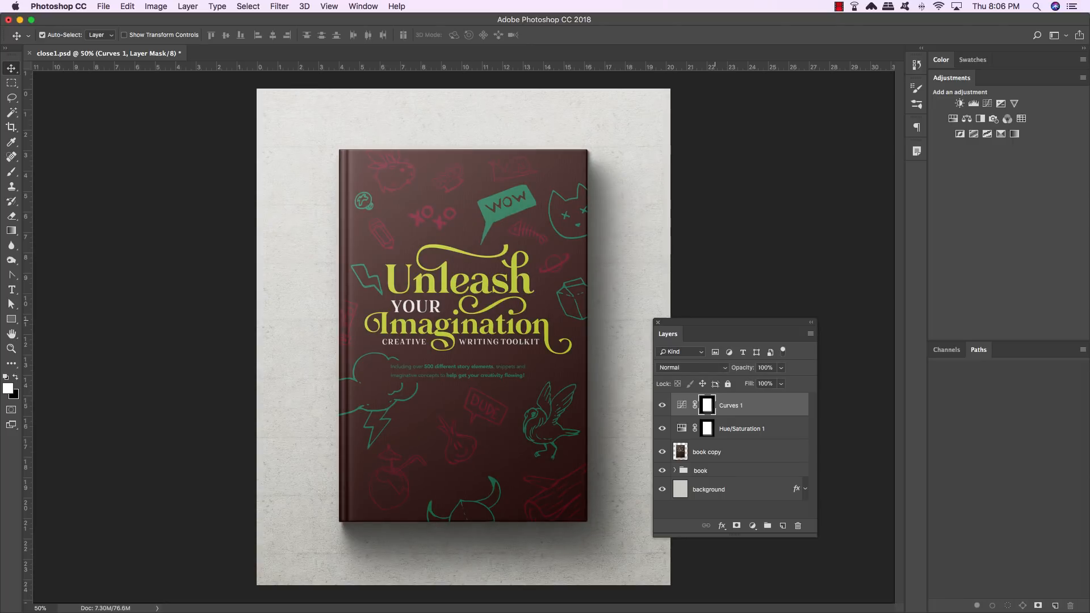
left_click_drag(730, 322, 797, 154)
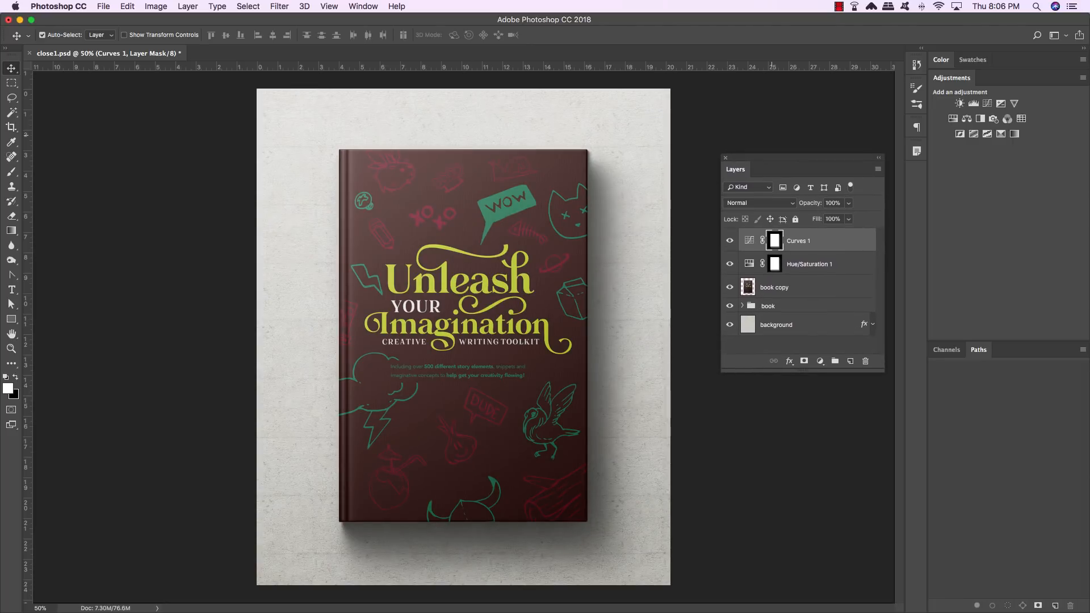